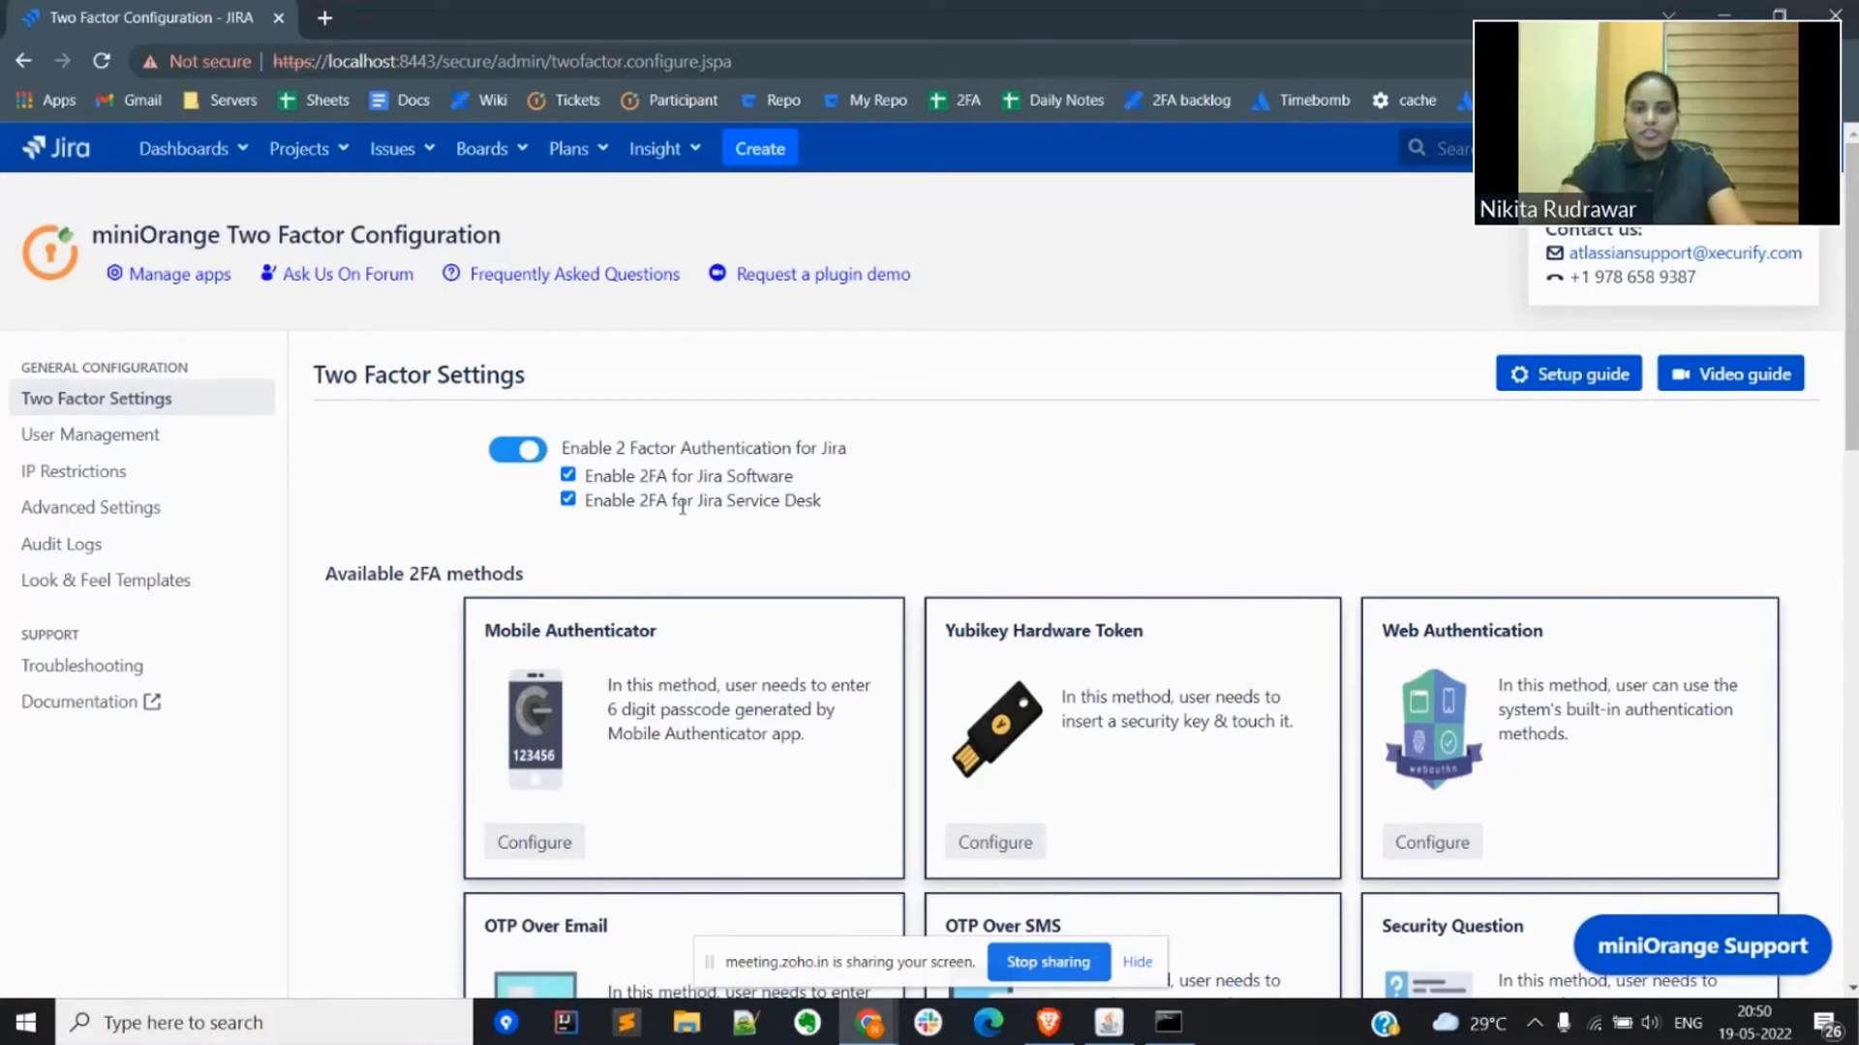
Step: Examine the Jira products with 2FA enabled and the available 2FA methods on the Two Factor Settings page
{"action": "left_click_drag", "start_coordinate": [682, 505], "coordinate": [824, 509]}
{"action": "left_click", "coordinate": [741, 537]}
{"action": "scroll", "coordinate": [742, 537], "scroll_direction": "down", "scroll_amount": 4}
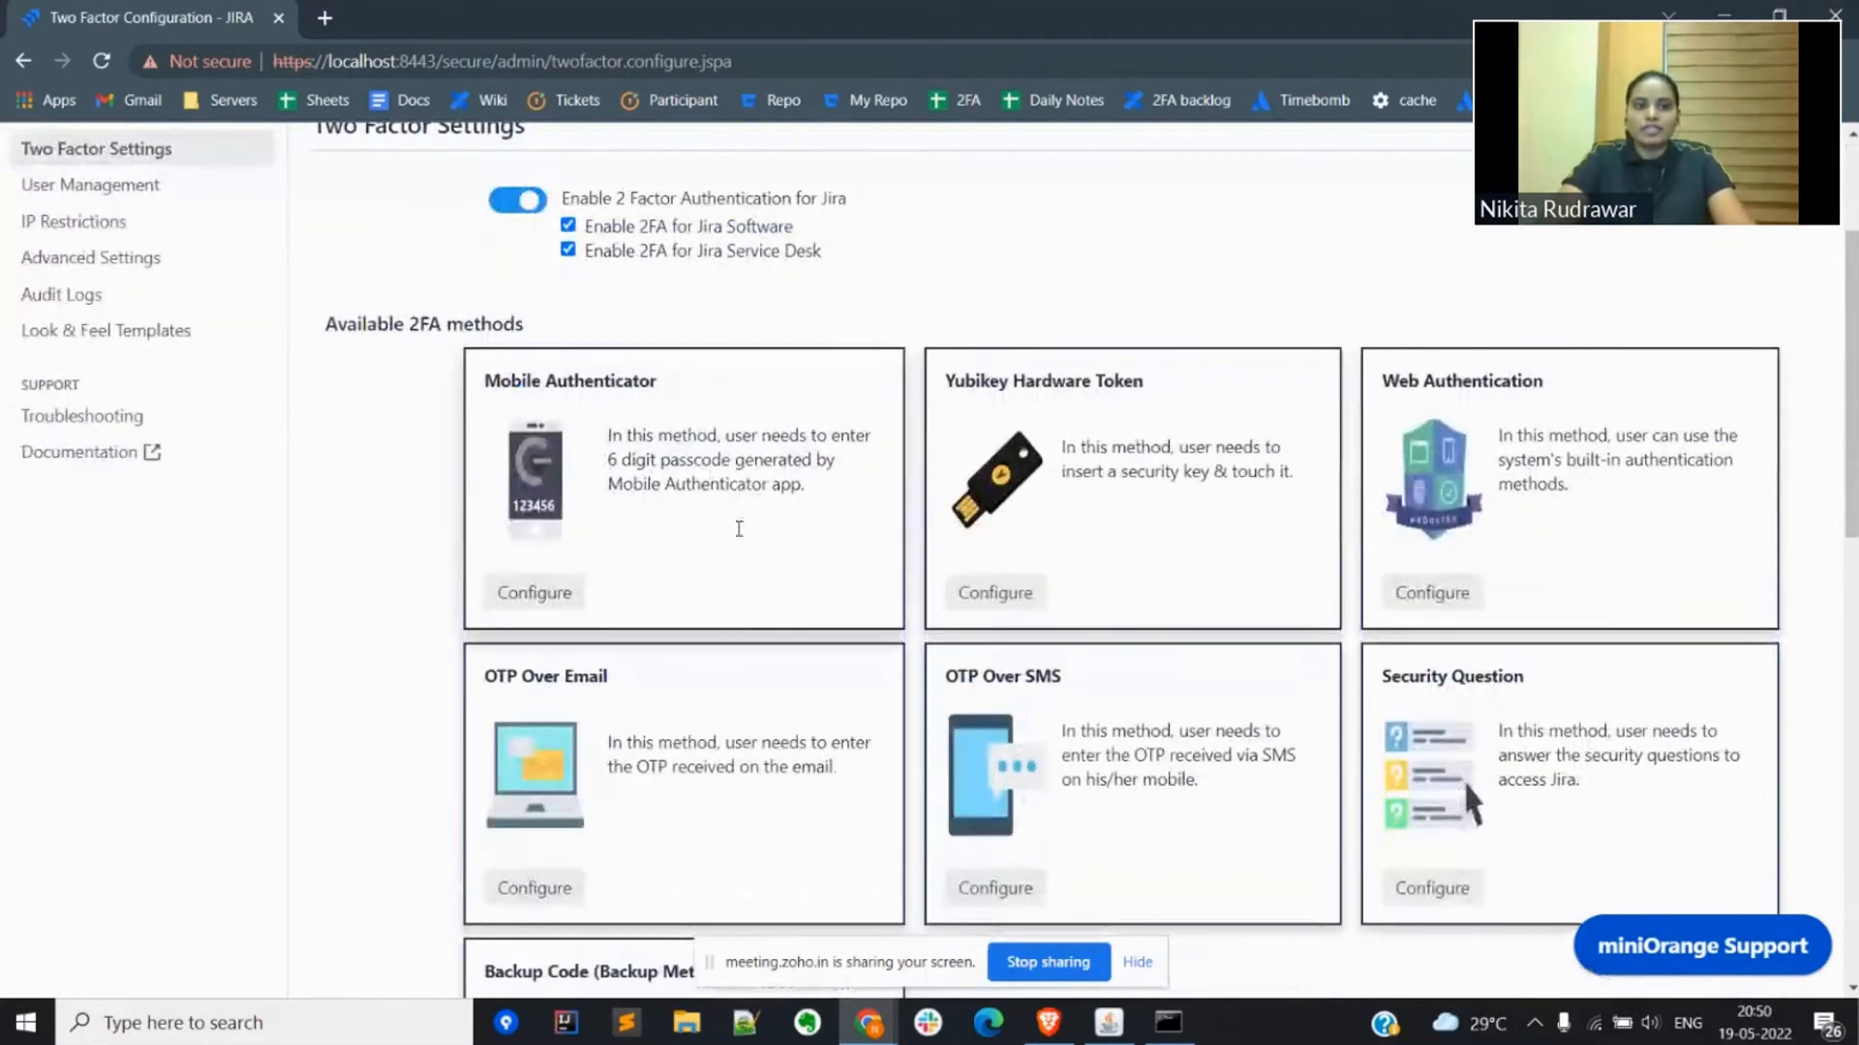
{"action": "scroll", "coordinate": [742, 537], "scroll_direction": "down", "scroll_amount": 1}
{"action": "scroll", "coordinate": [742, 537], "scroll_direction": "down", "scroll_amount": 1}
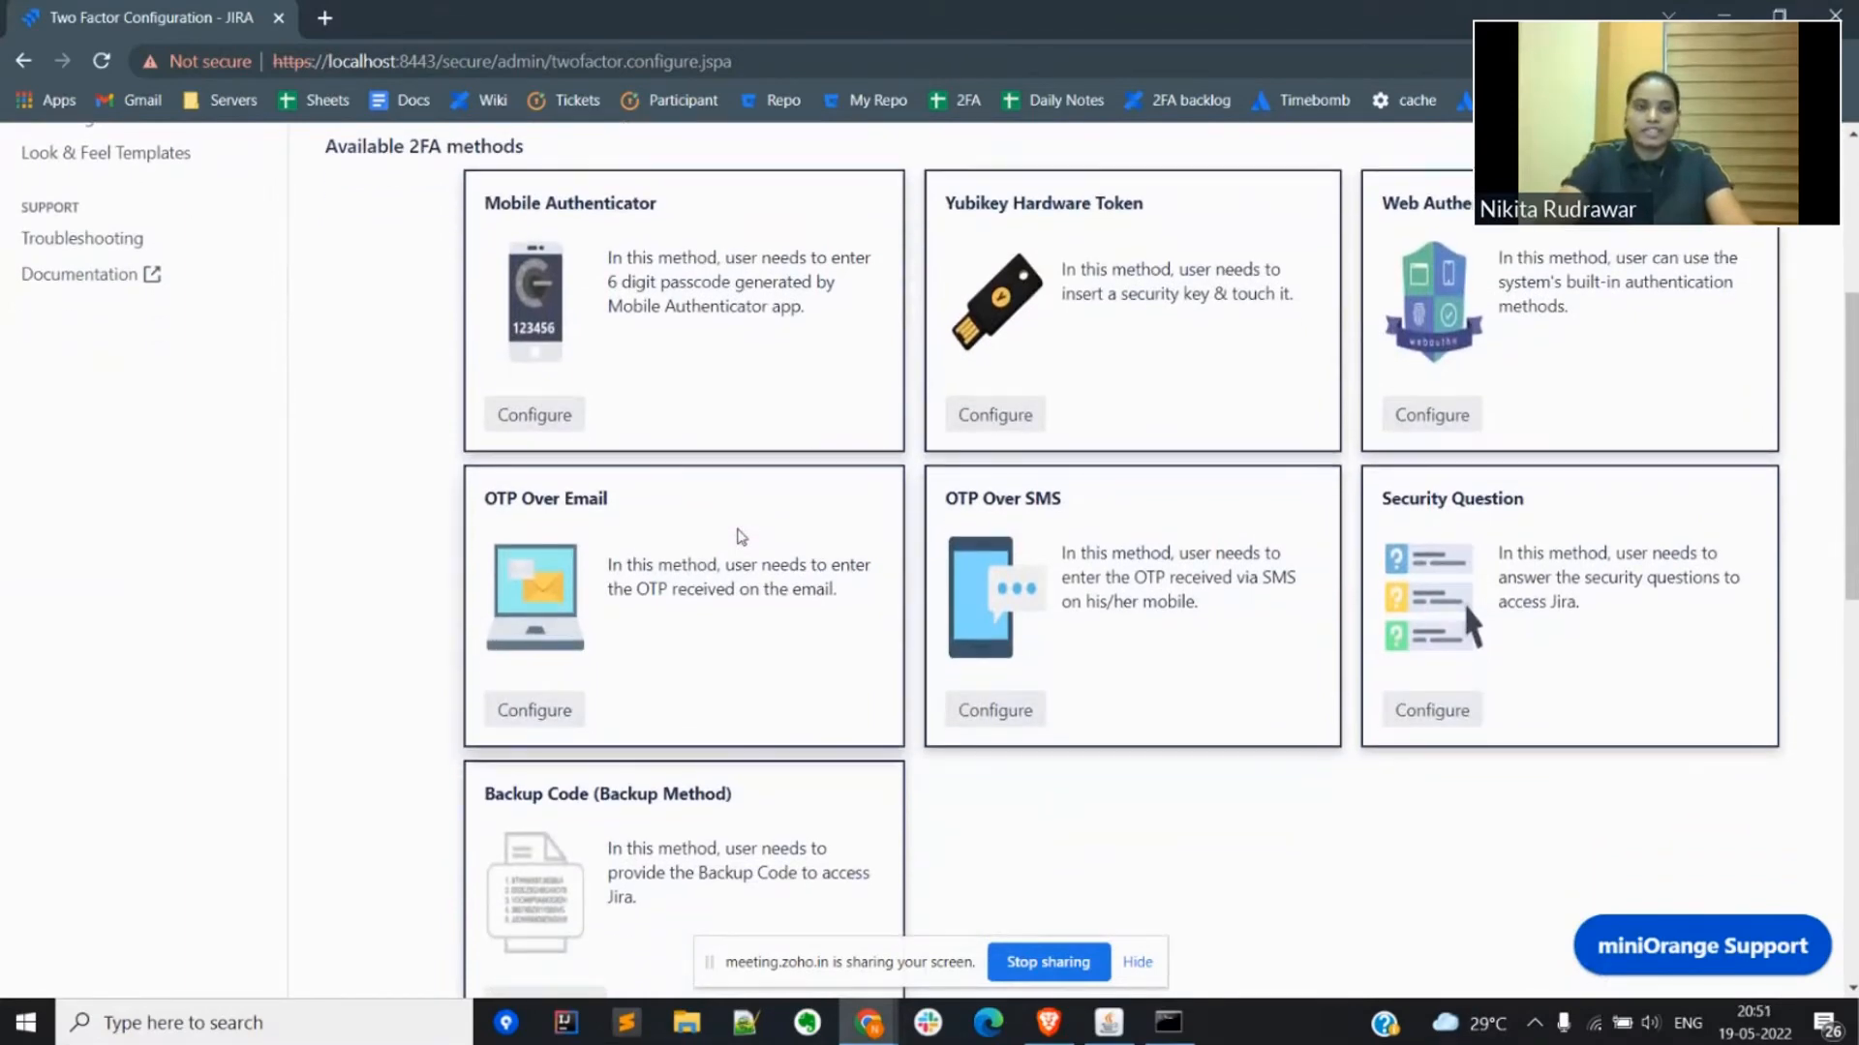
{"action": "scroll", "coordinate": [742, 537], "scroll_direction": "down", "scroll_amount": 1}
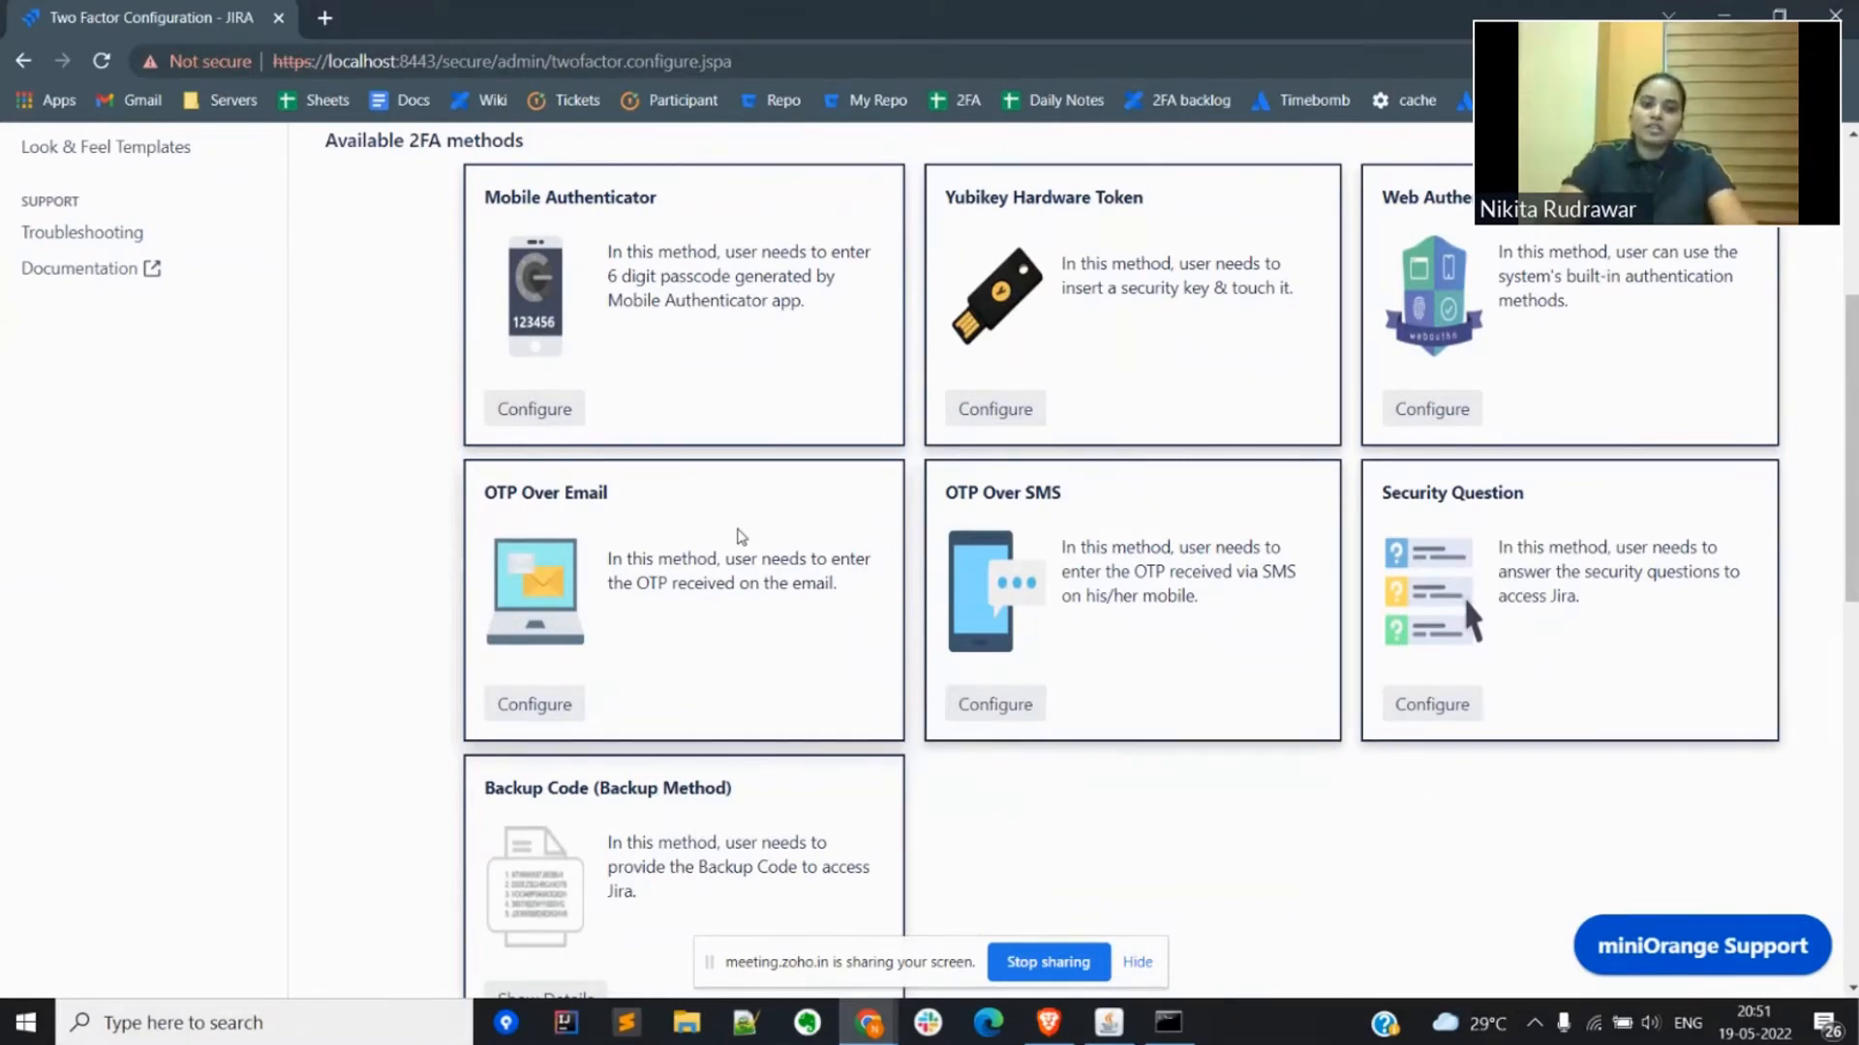
{"action": "scroll", "coordinate": [741, 537], "scroll_direction": "down", "scroll_amount": 3}
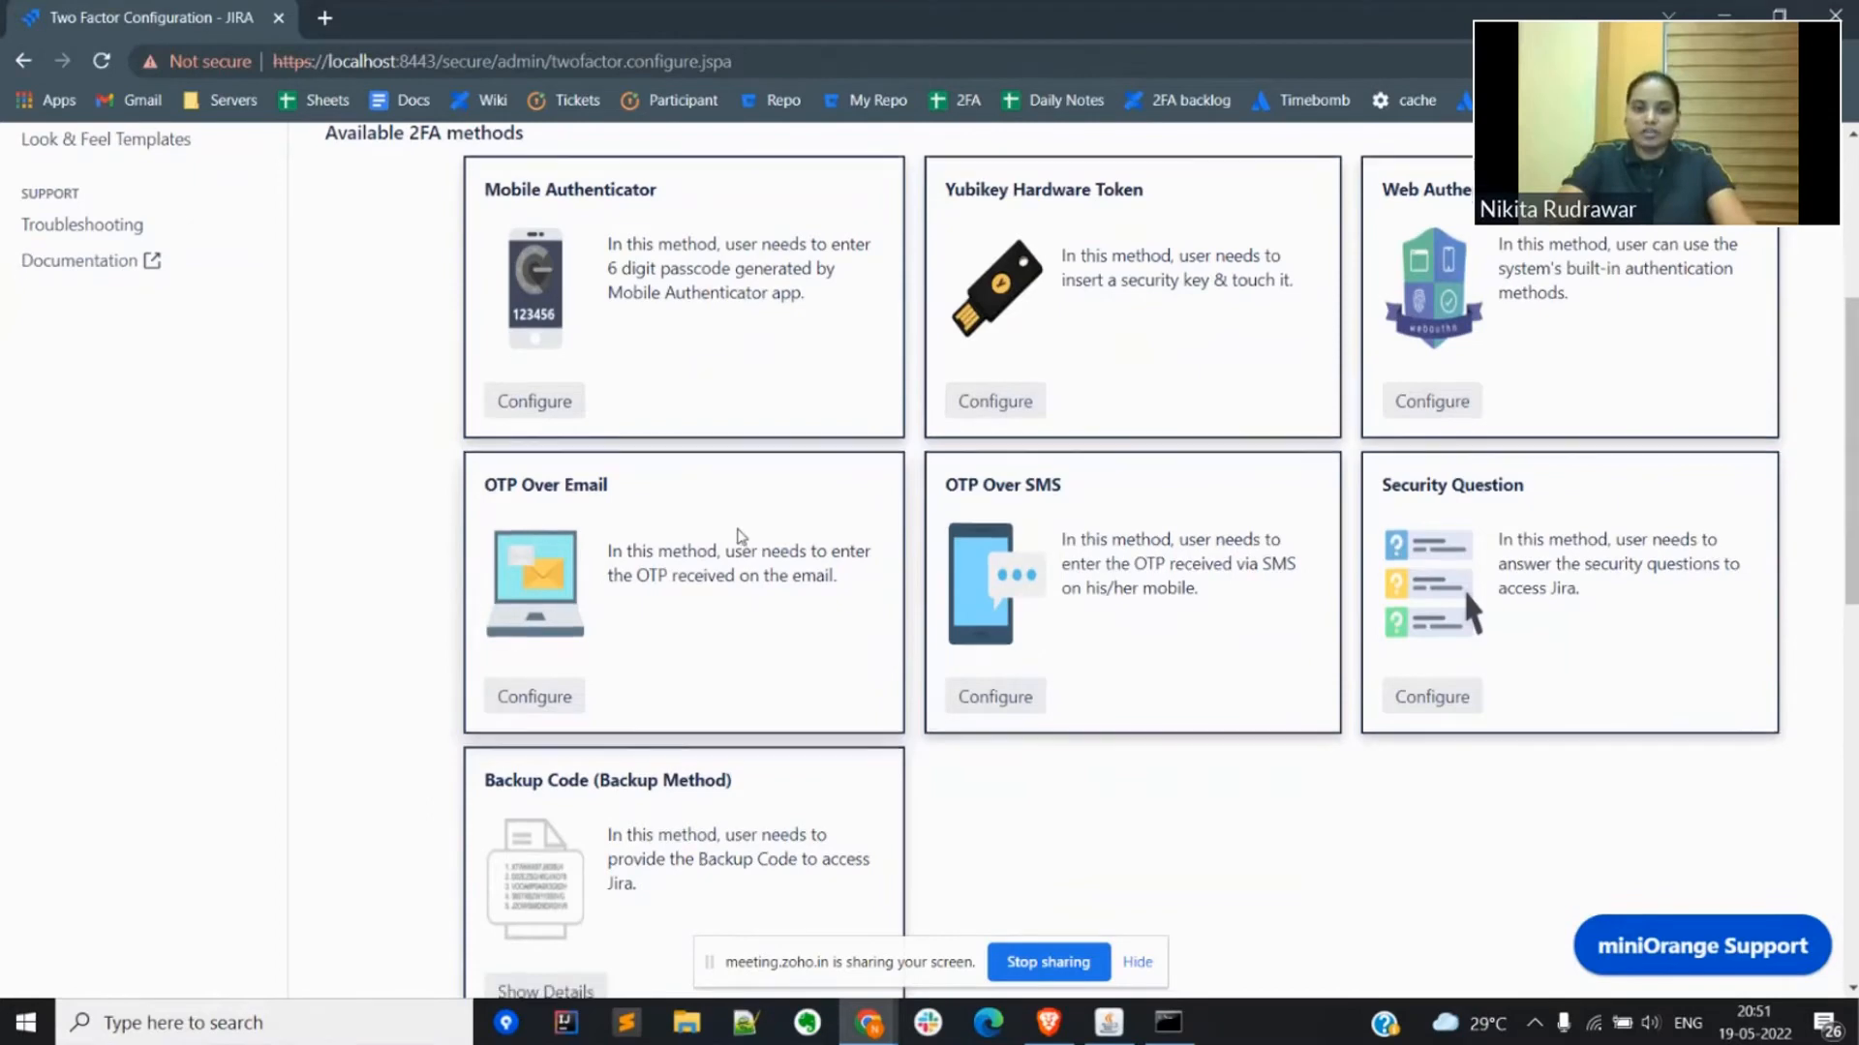
{"action": "scroll", "coordinate": [742, 537], "scroll_direction": "down", "scroll_amount": 5}
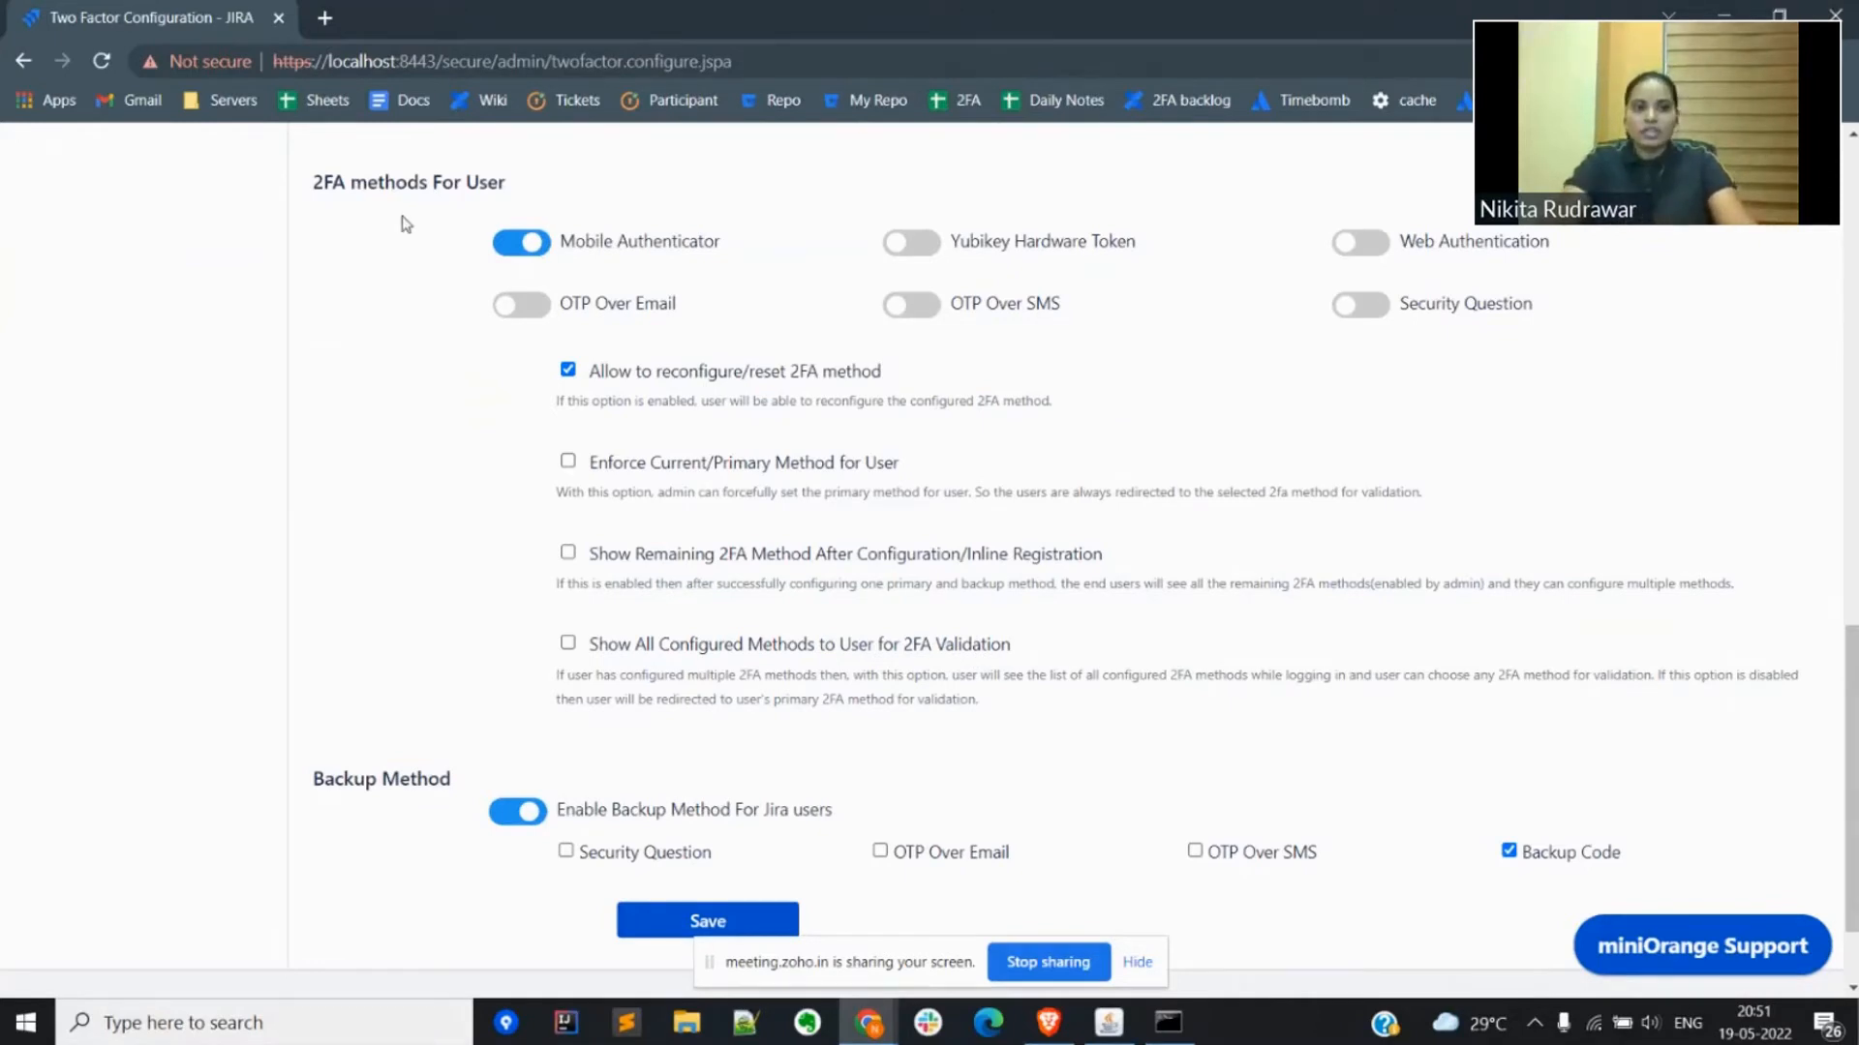
Step: Review the user and backup methods, then save the settings with Mobile Authenticator for users and Backup Code as the backup method
{"action": "left_click_drag", "start_coordinate": [305, 177], "coordinate": [1271, 334]}
{"action": "left_click", "coordinate": [1169, 351]}
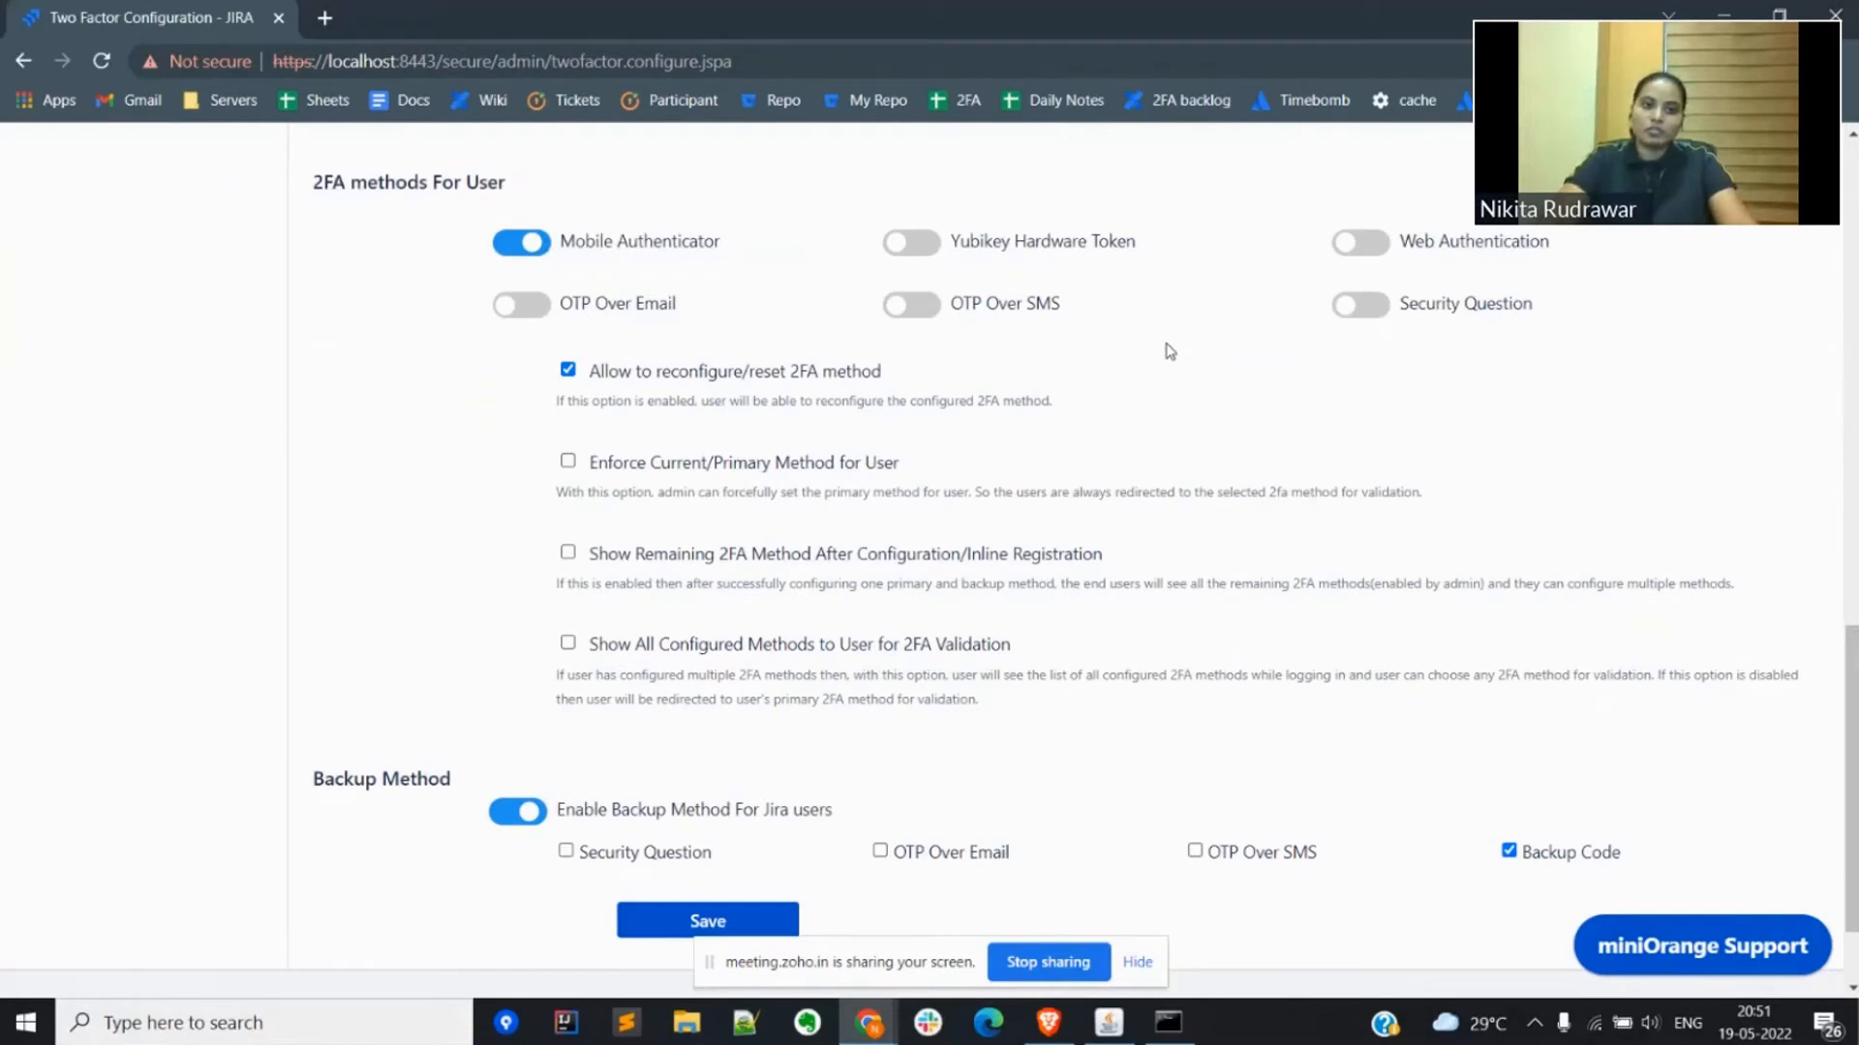
{"action": "triple_click", "coordinate": [360, 769]}
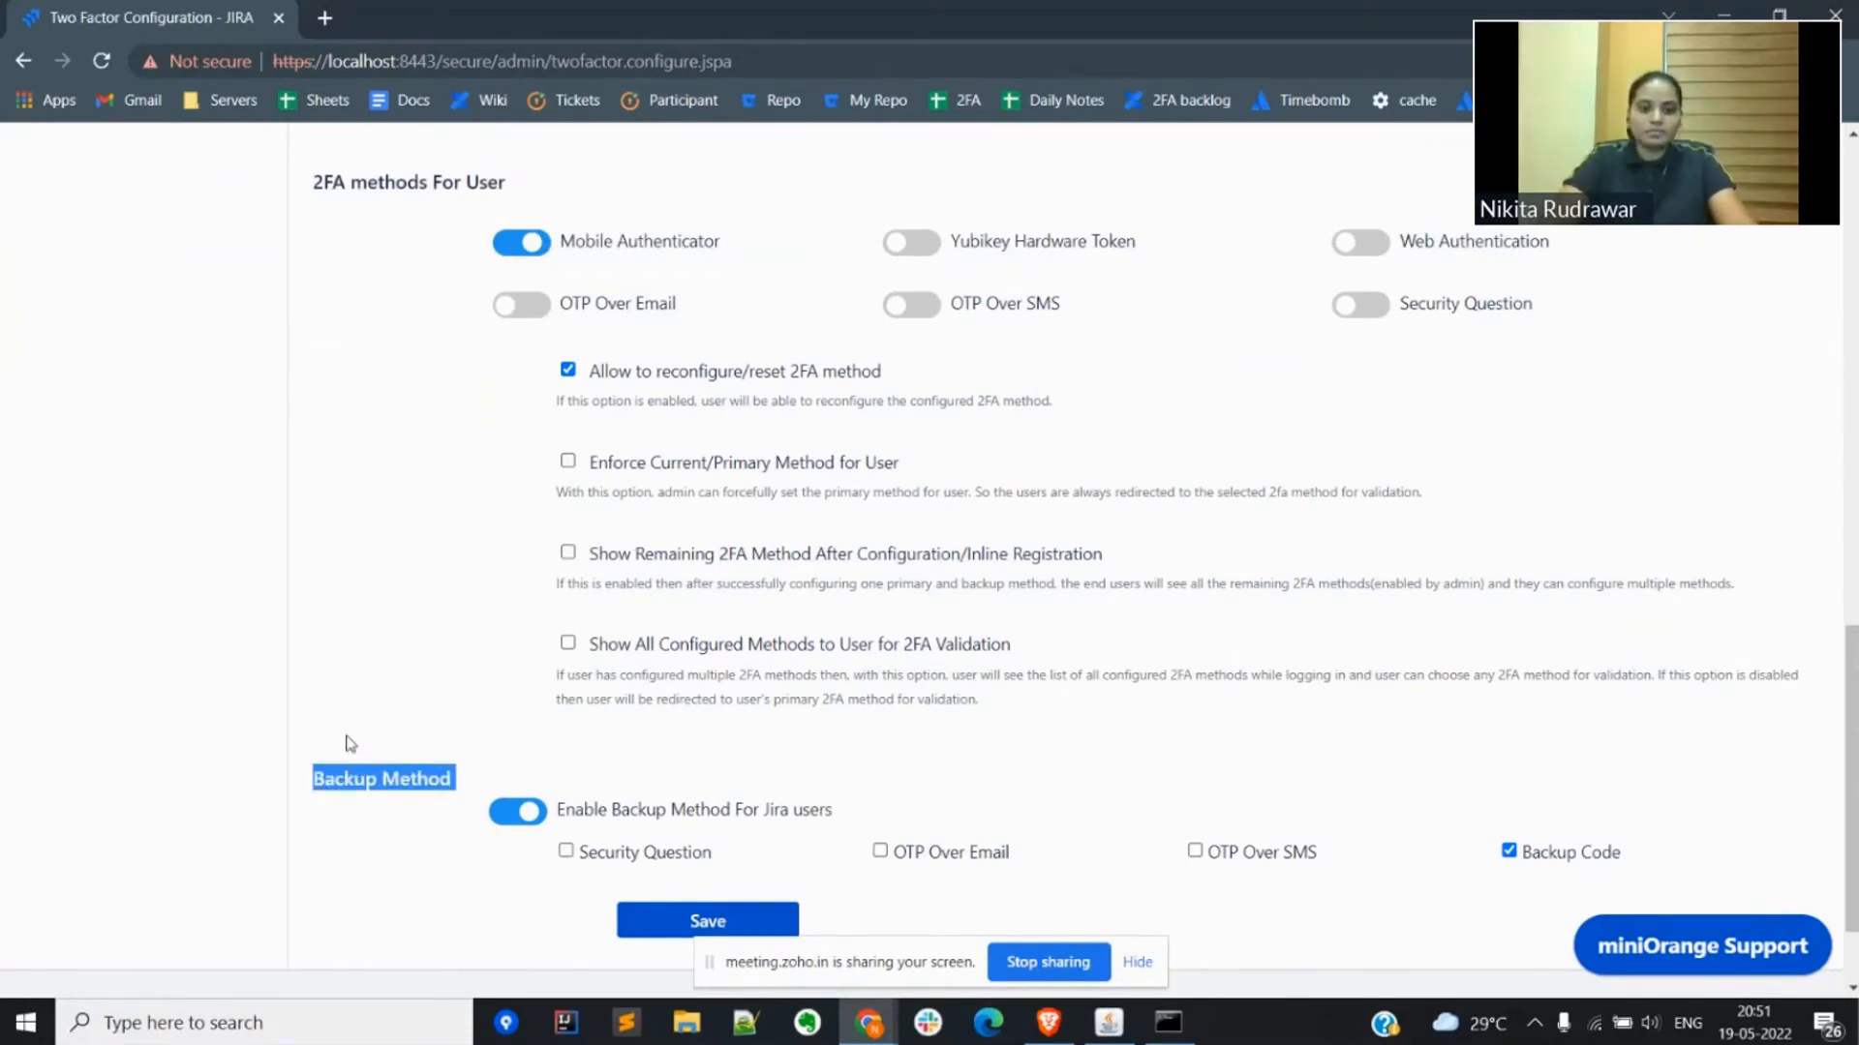
{"action": "left_click", "coordinate": [350, 743]}
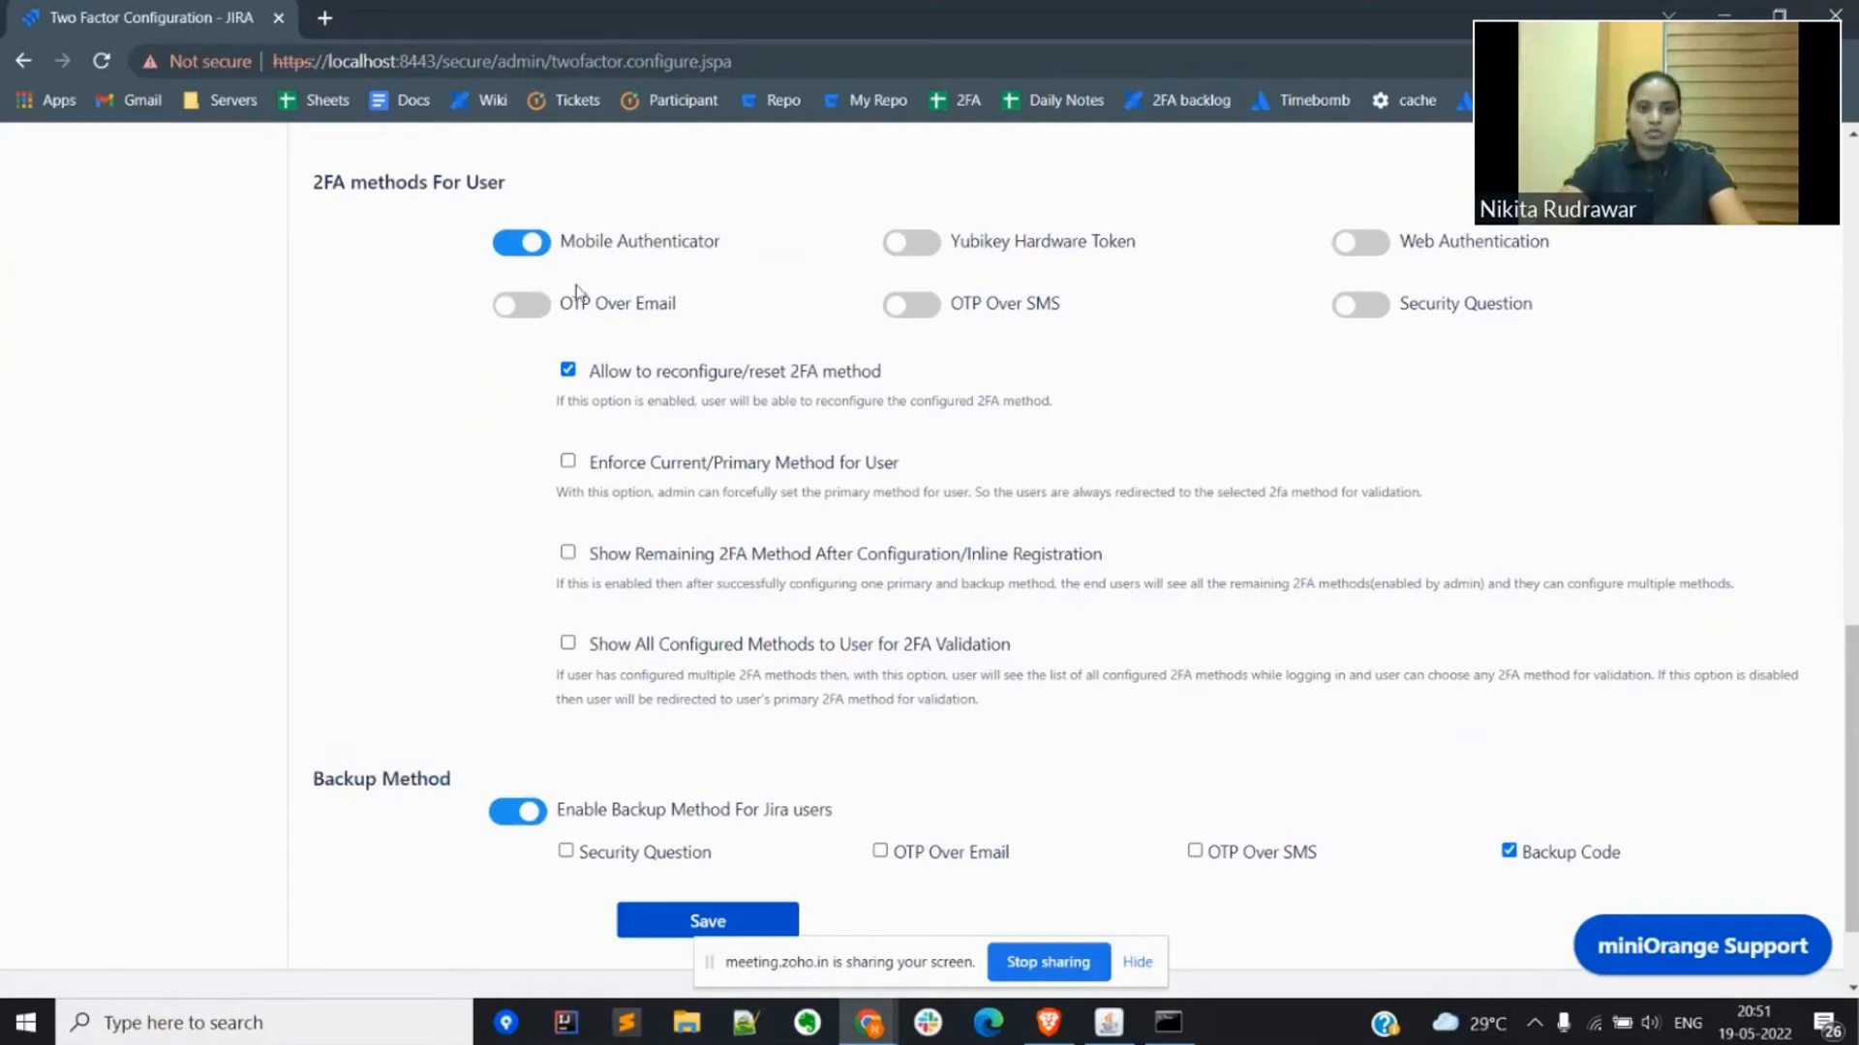
{"action": "double_click", "coordinate": [585, 243]}
{"action": "triple_click", "coordinate": [585, 243]}
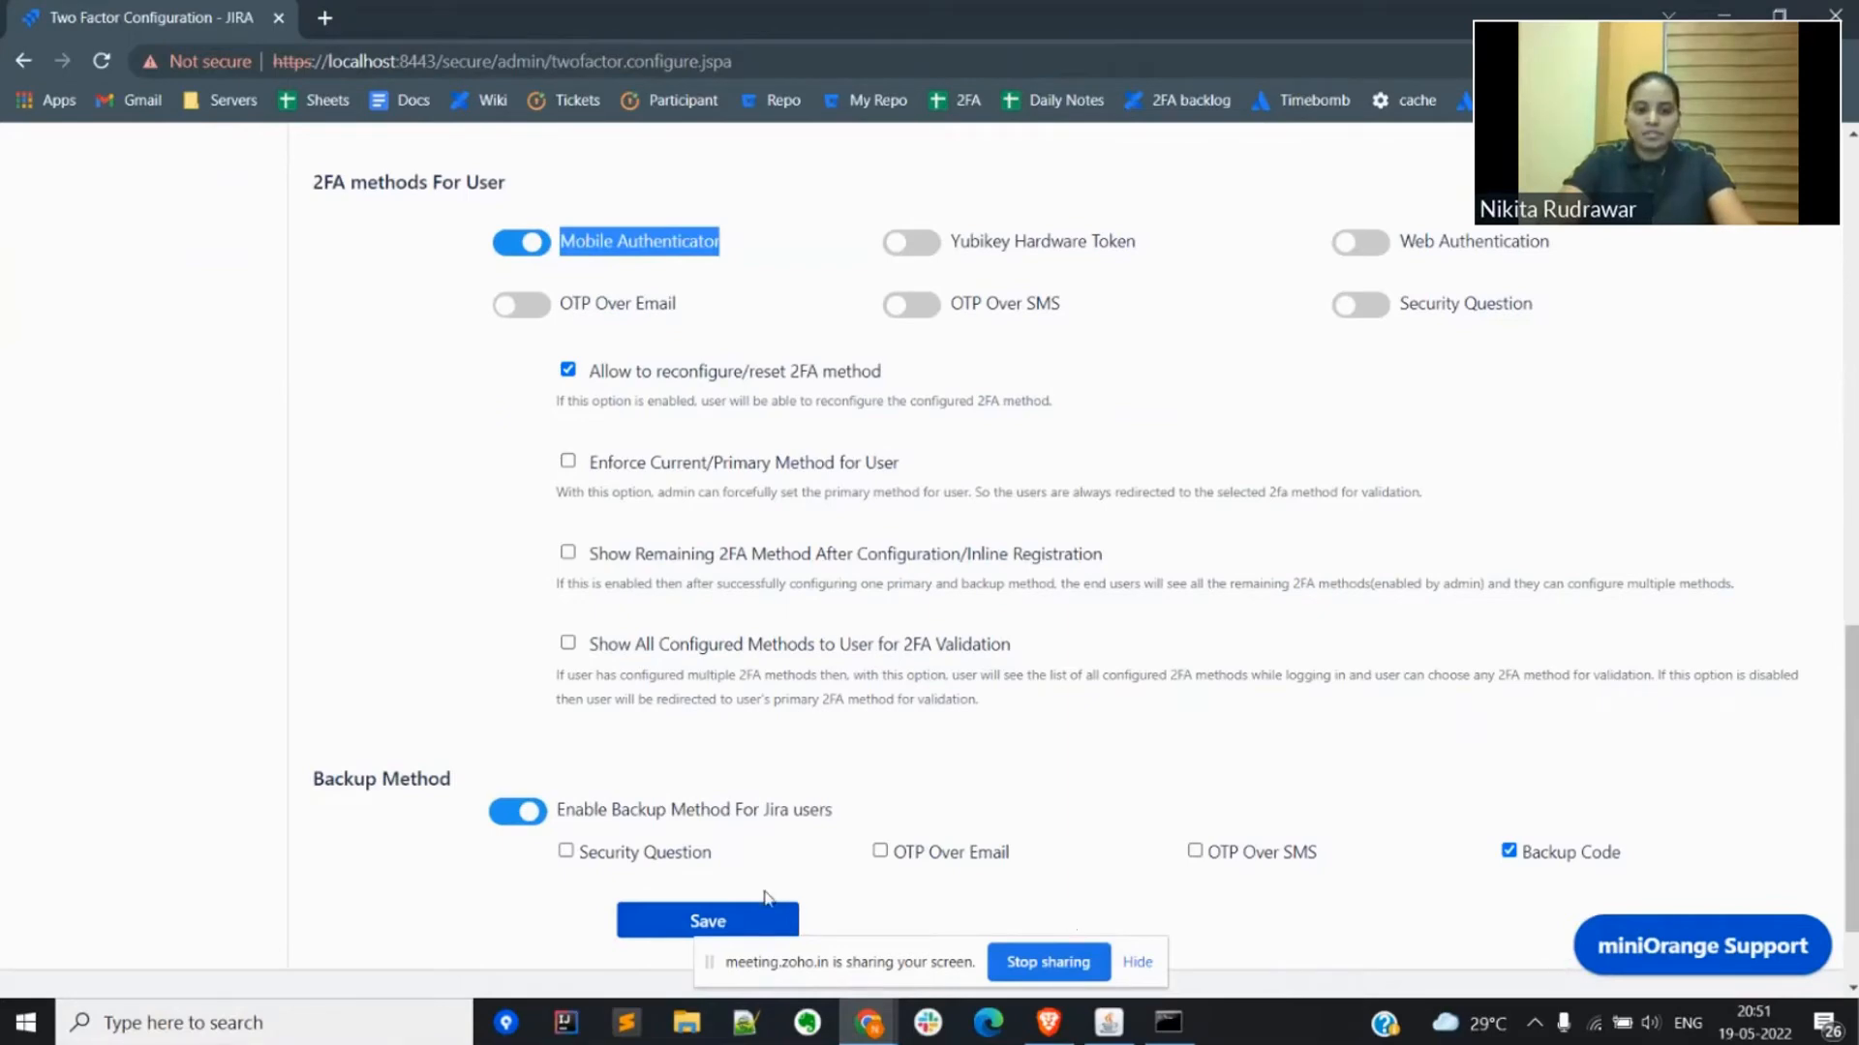
{"action": "left_click", "coordinate": [675, 924]}
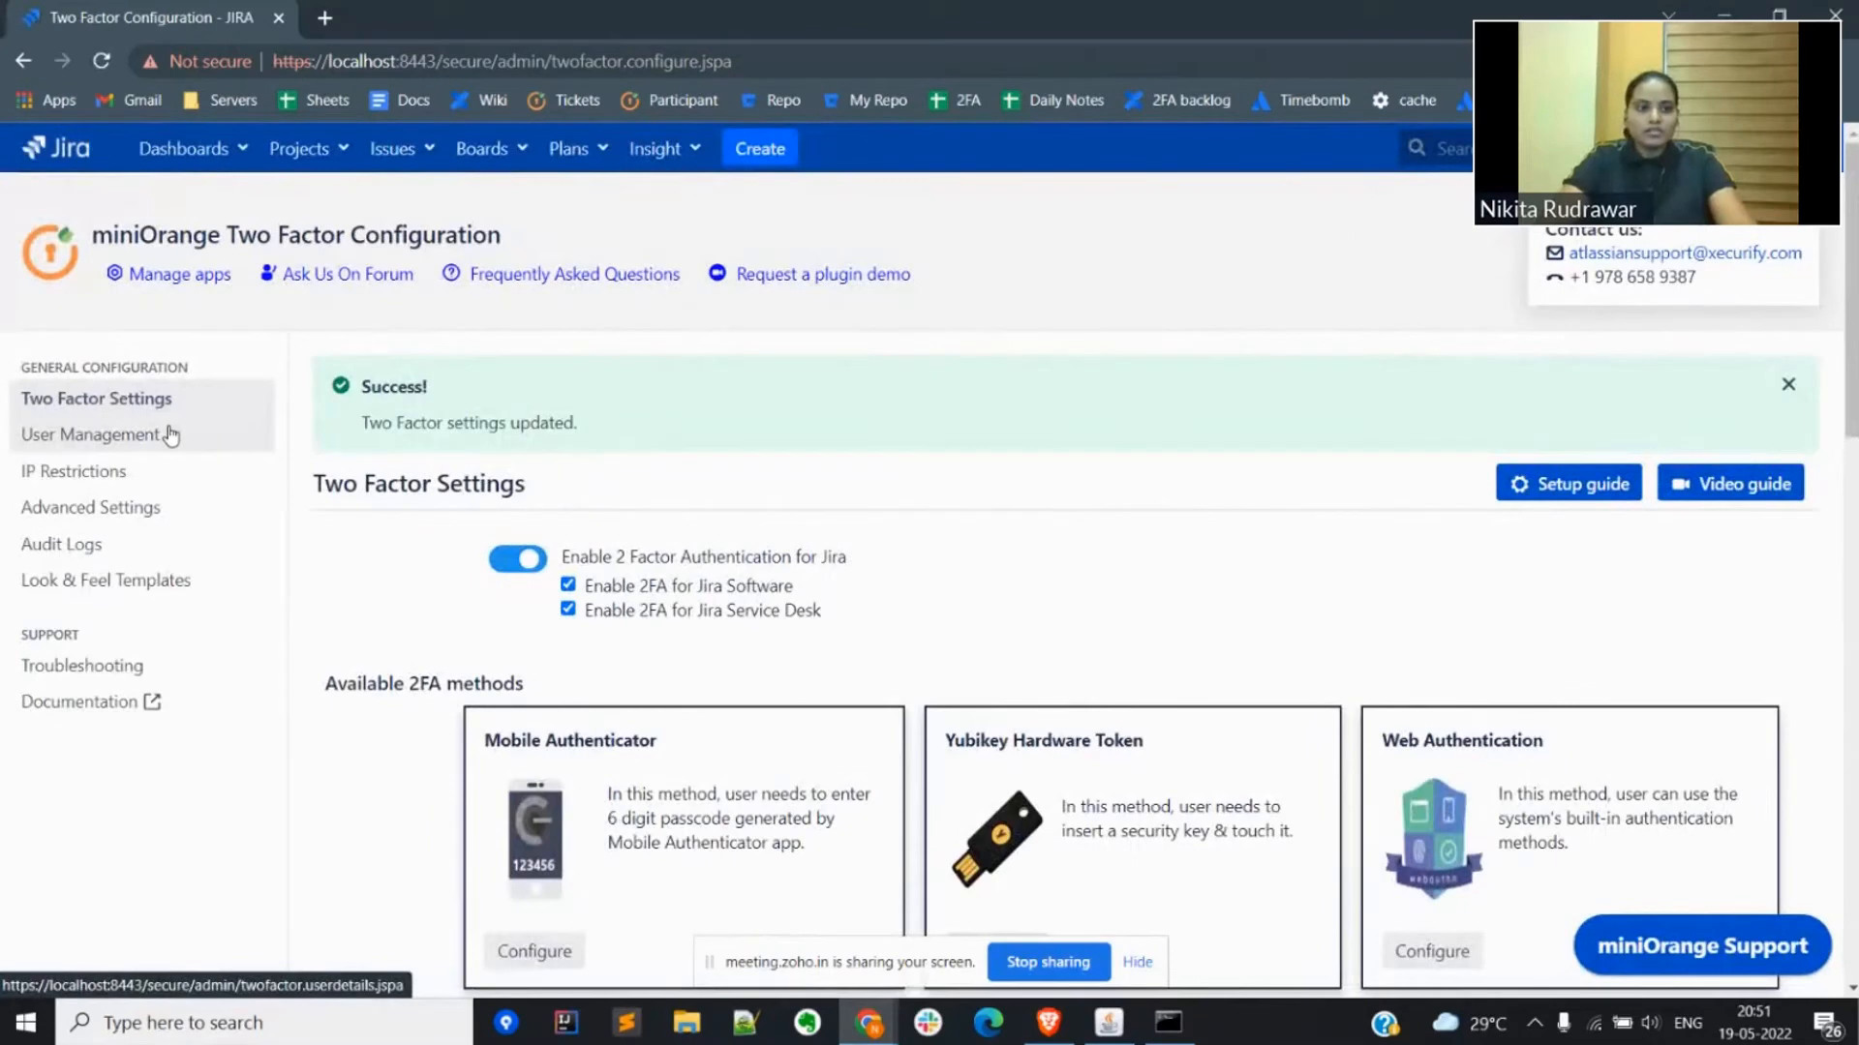
Step: Open User Management and examine the 2FA for Users list, including the available bulk 2FA actions
{"action": "left_click", "coordinate": [161, 436]}
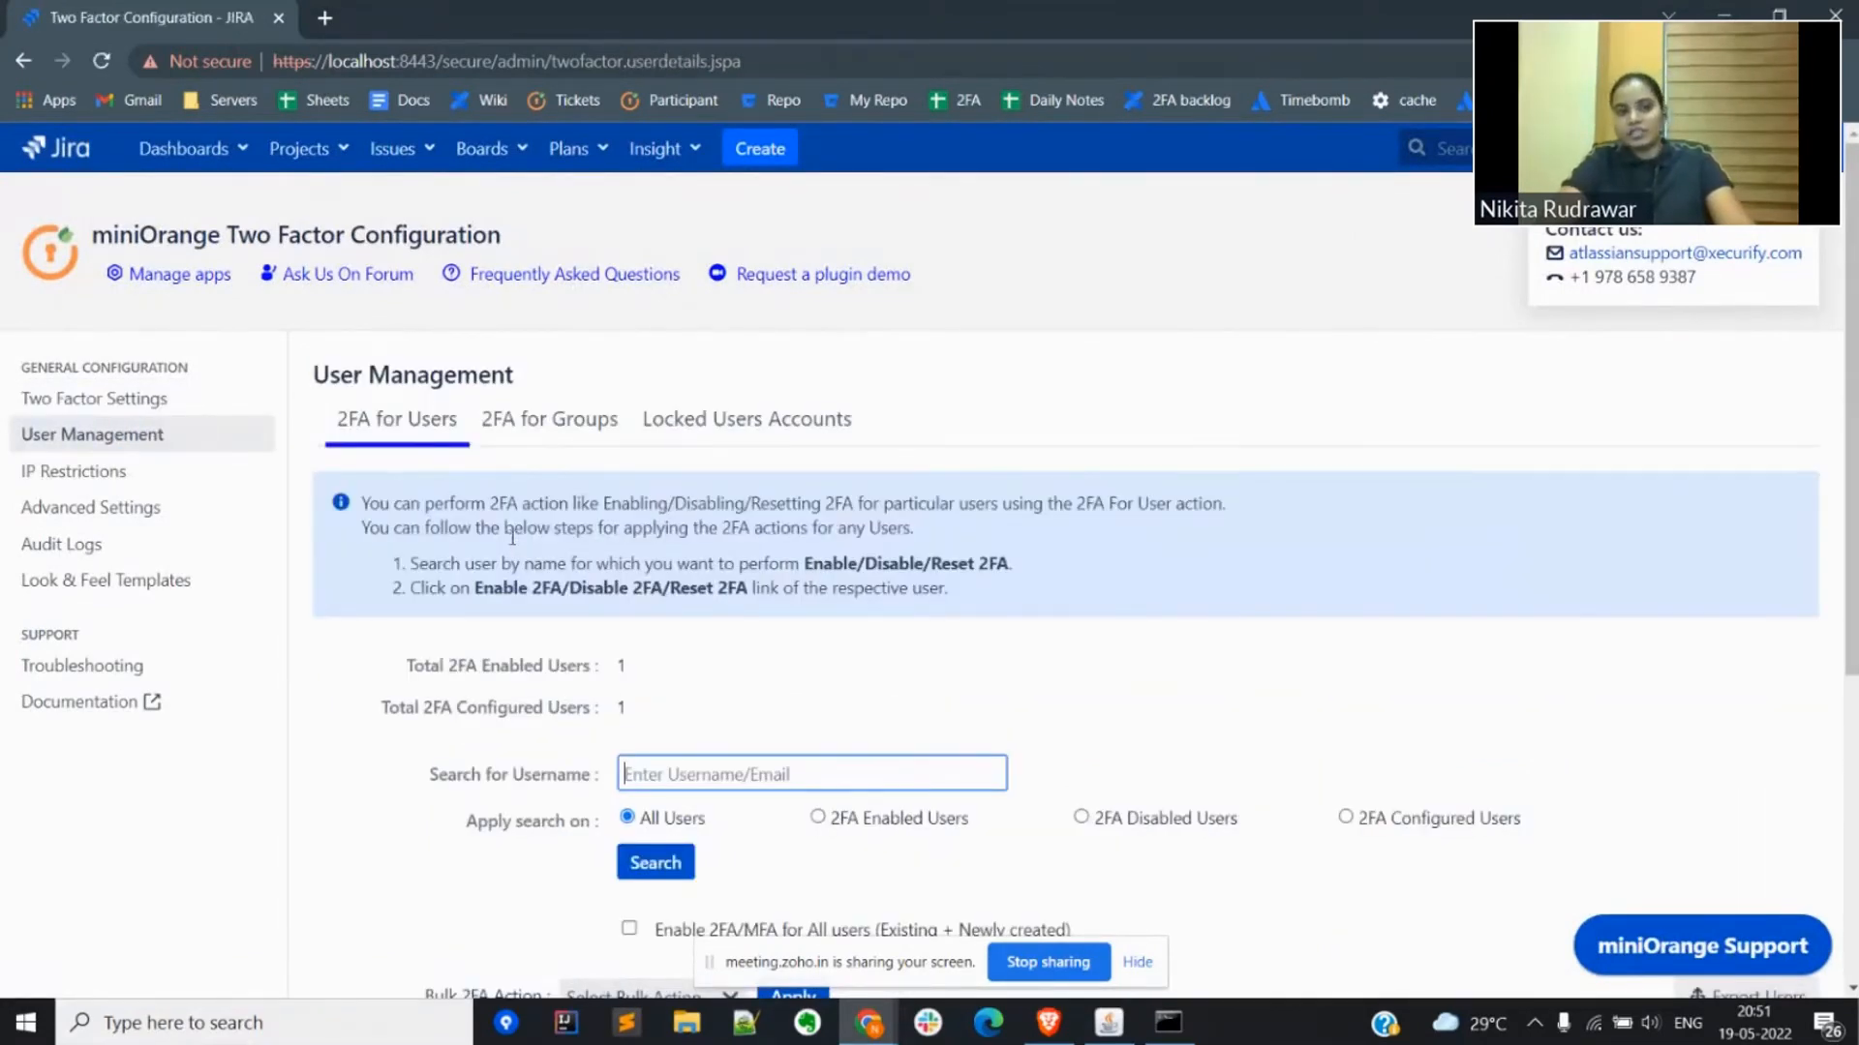
{"action": "scroll", "coordinate": [512, 538], "scroll_direction": "down", "scroll_amount": 1}
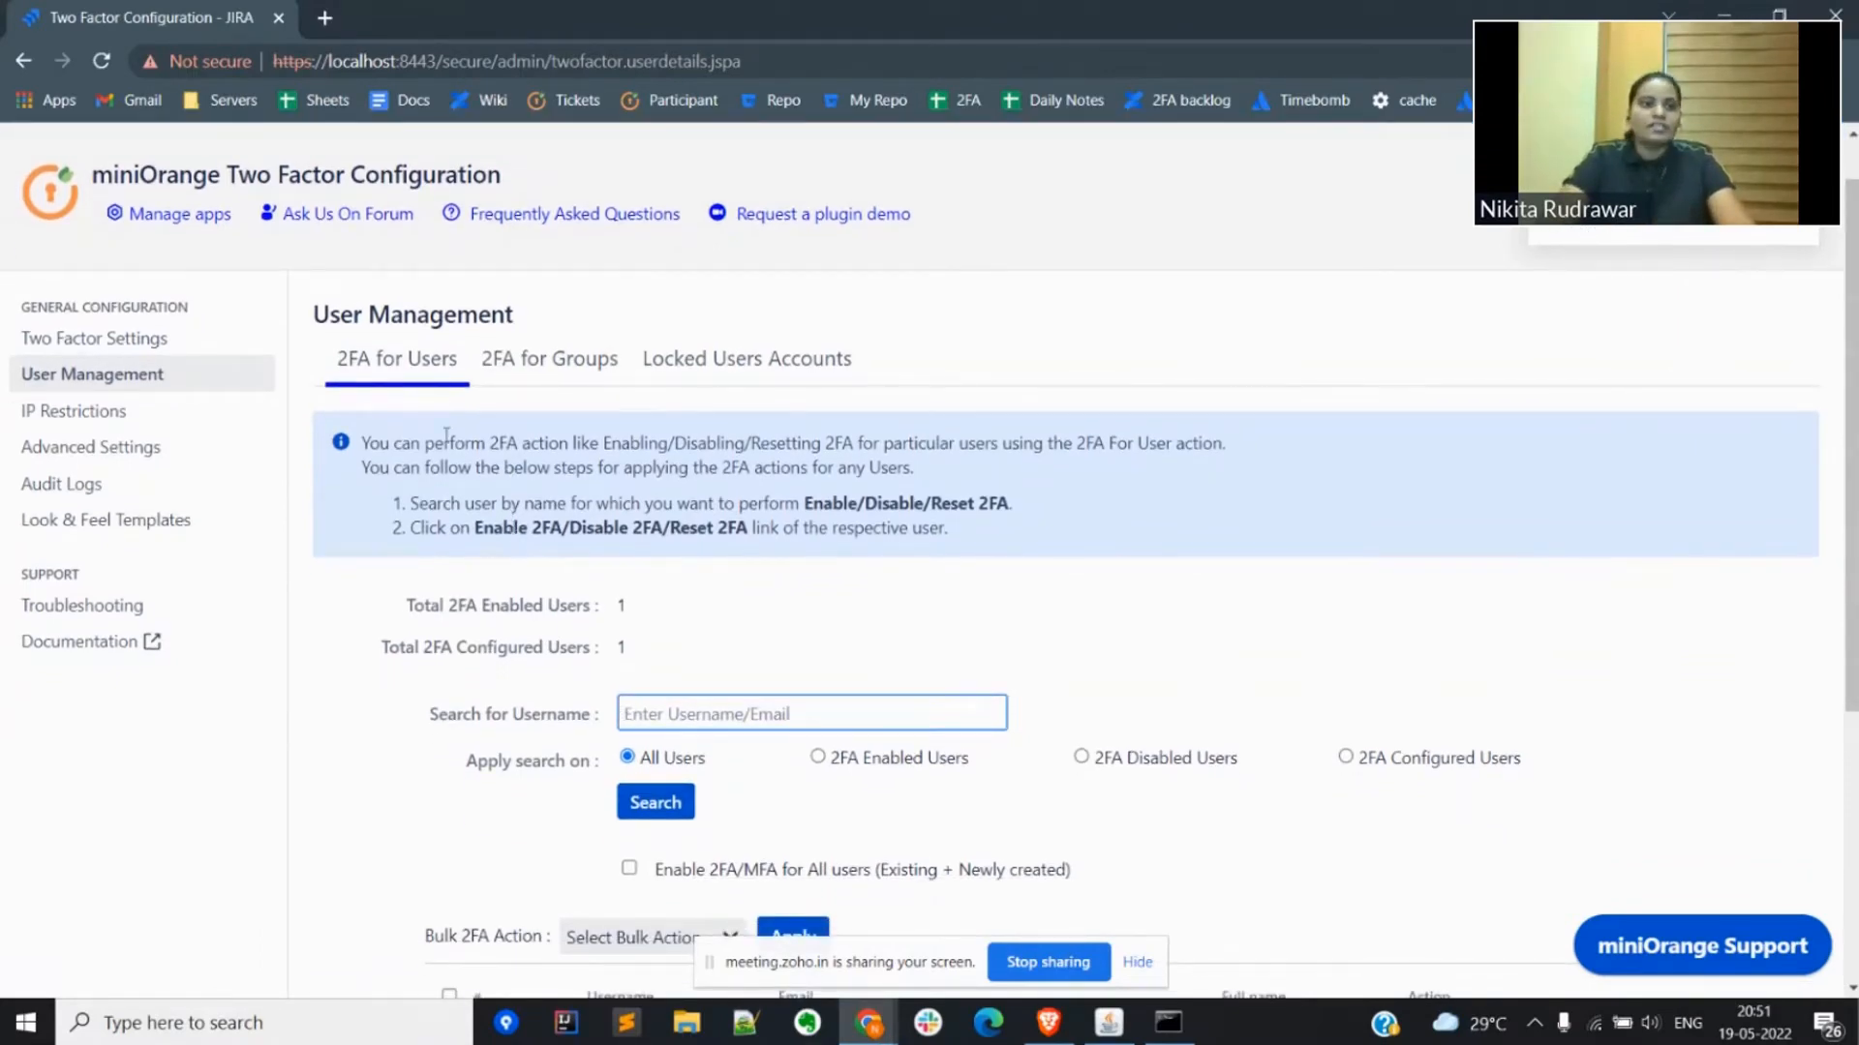
{"action": "scroll", "coordinate": [579, 741], "scroll_direction": "down", "scroll_amount": 5}
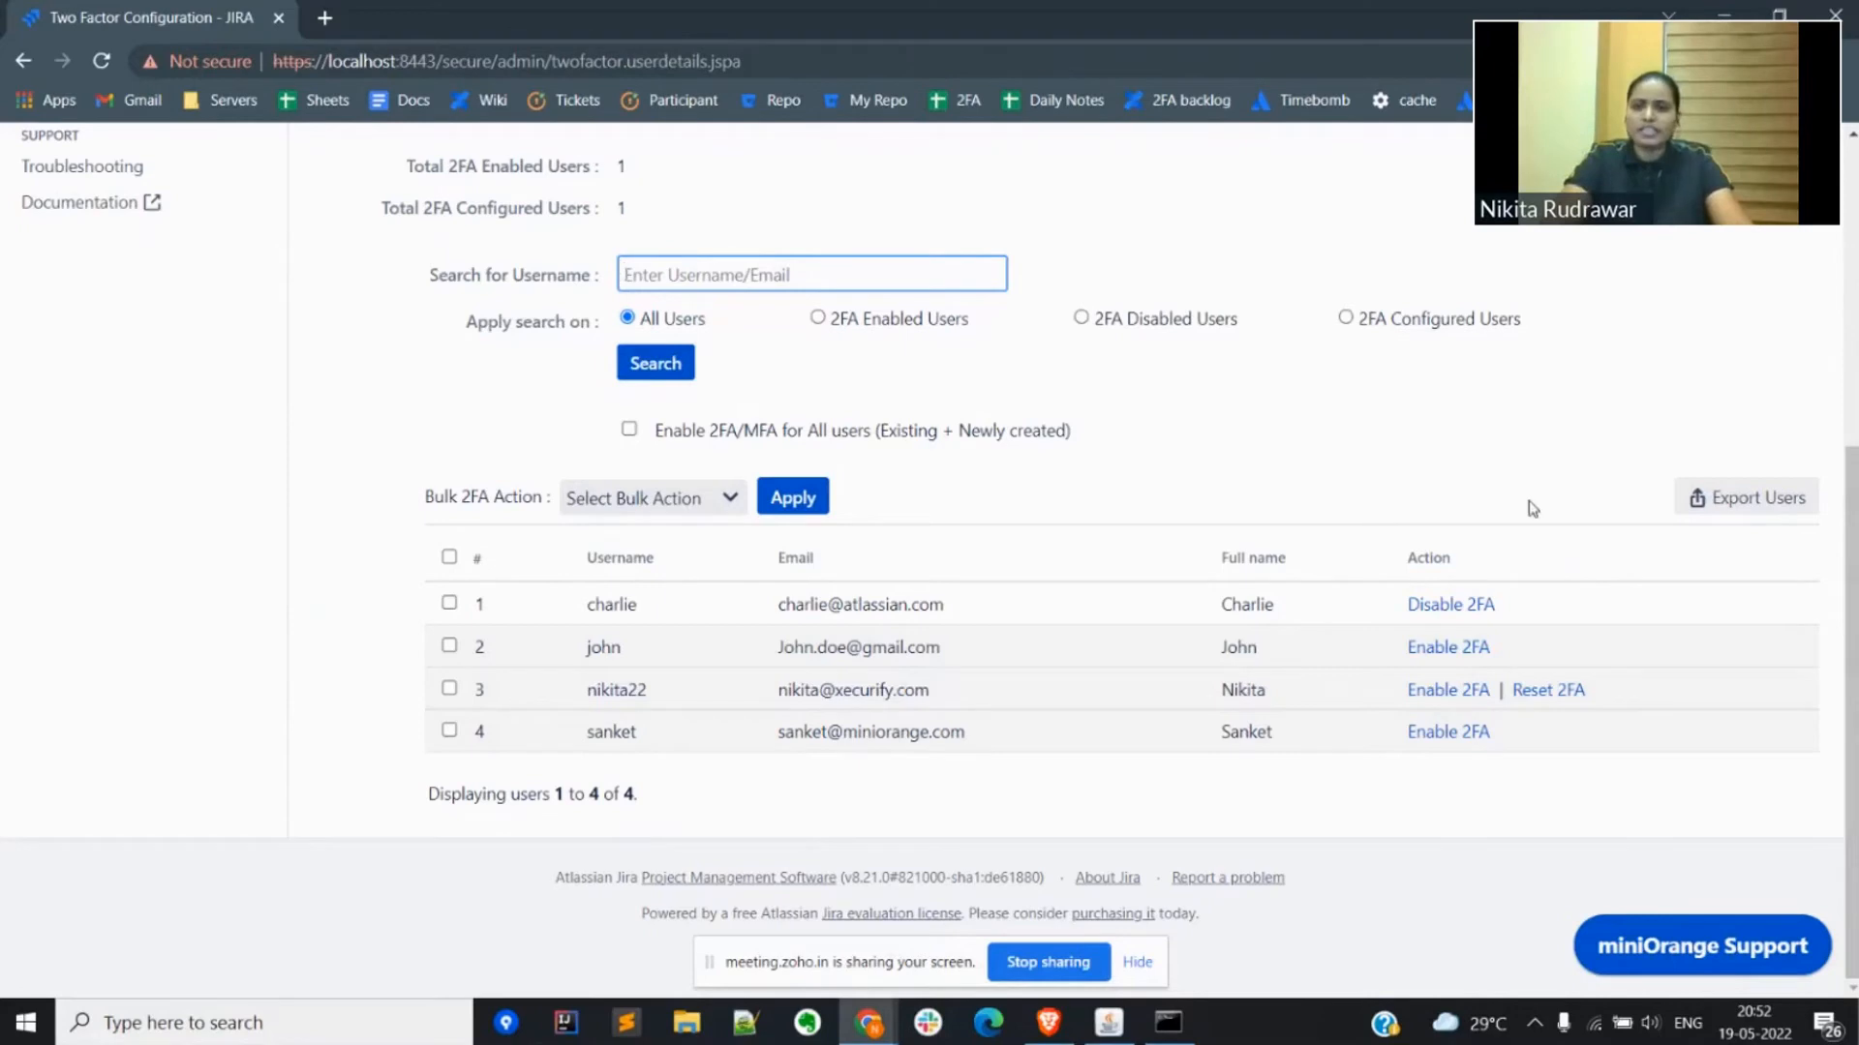
{"action": "left_click", "coordinate": [666, 507]}
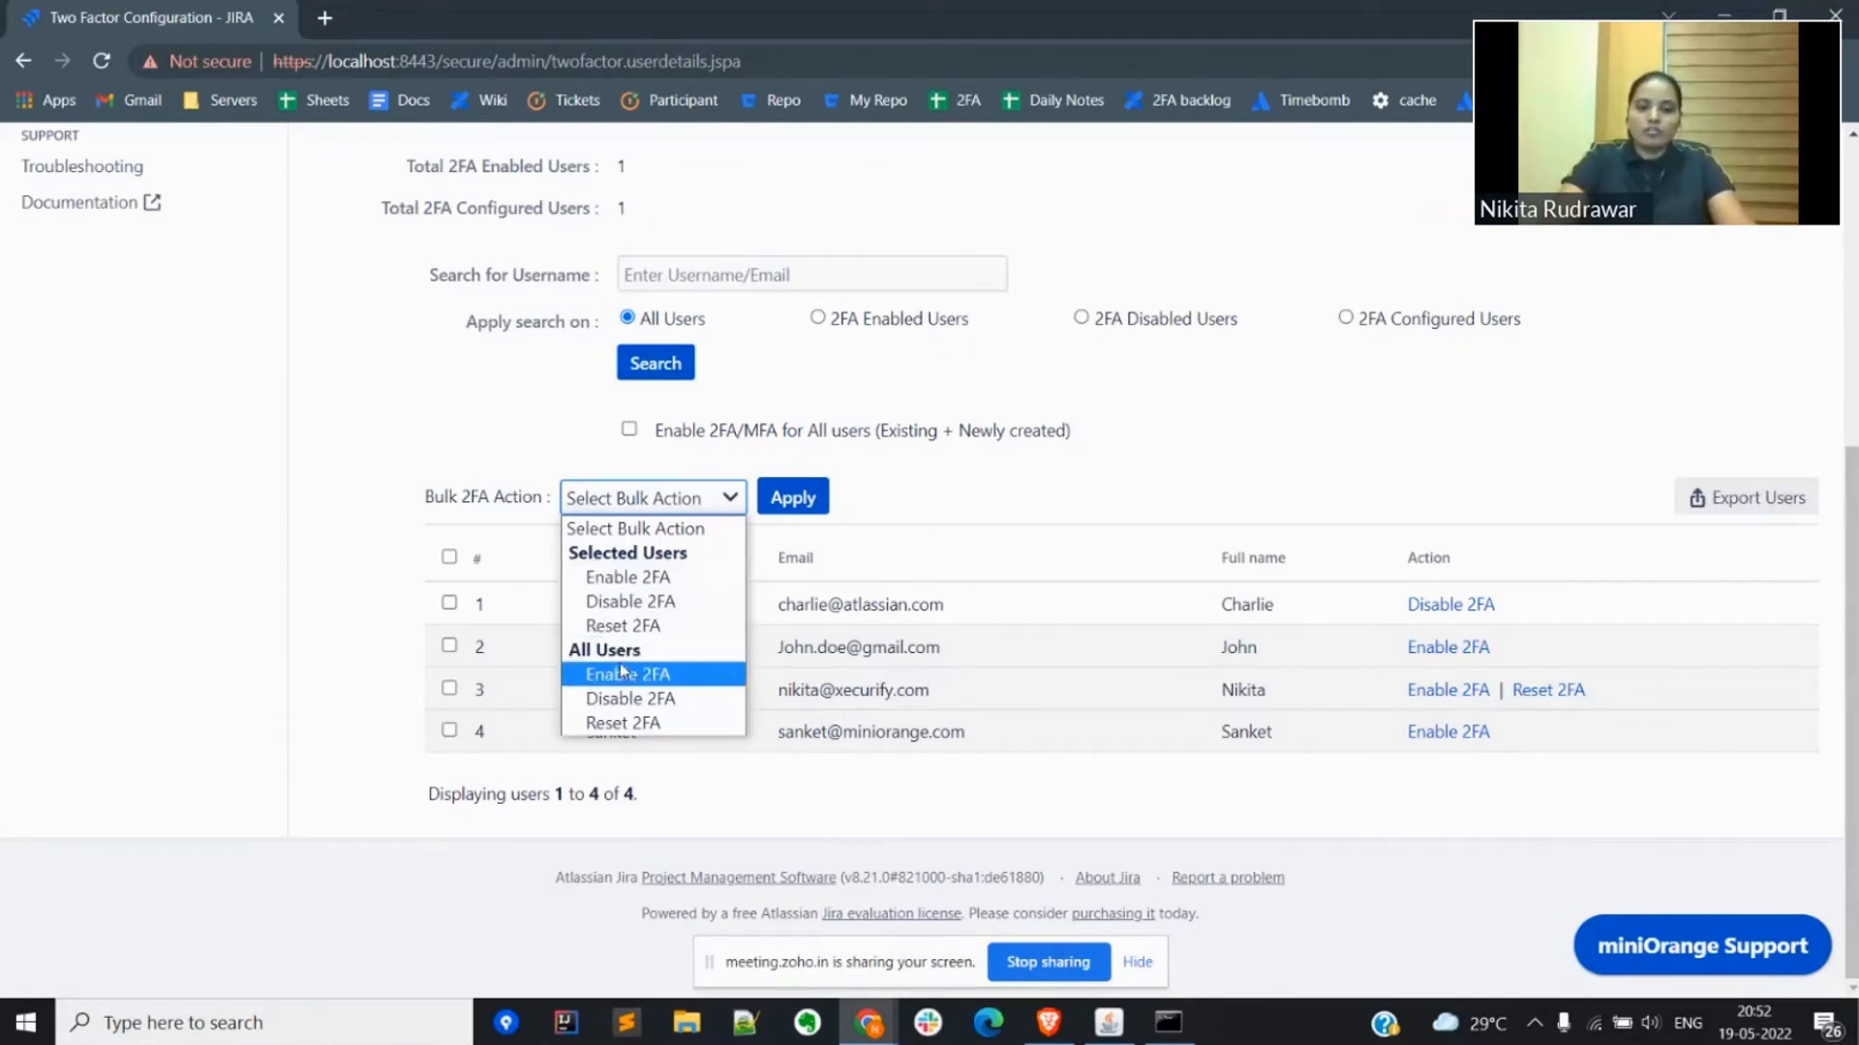
{"action": "left_click", "coordinate": [504, 470]}
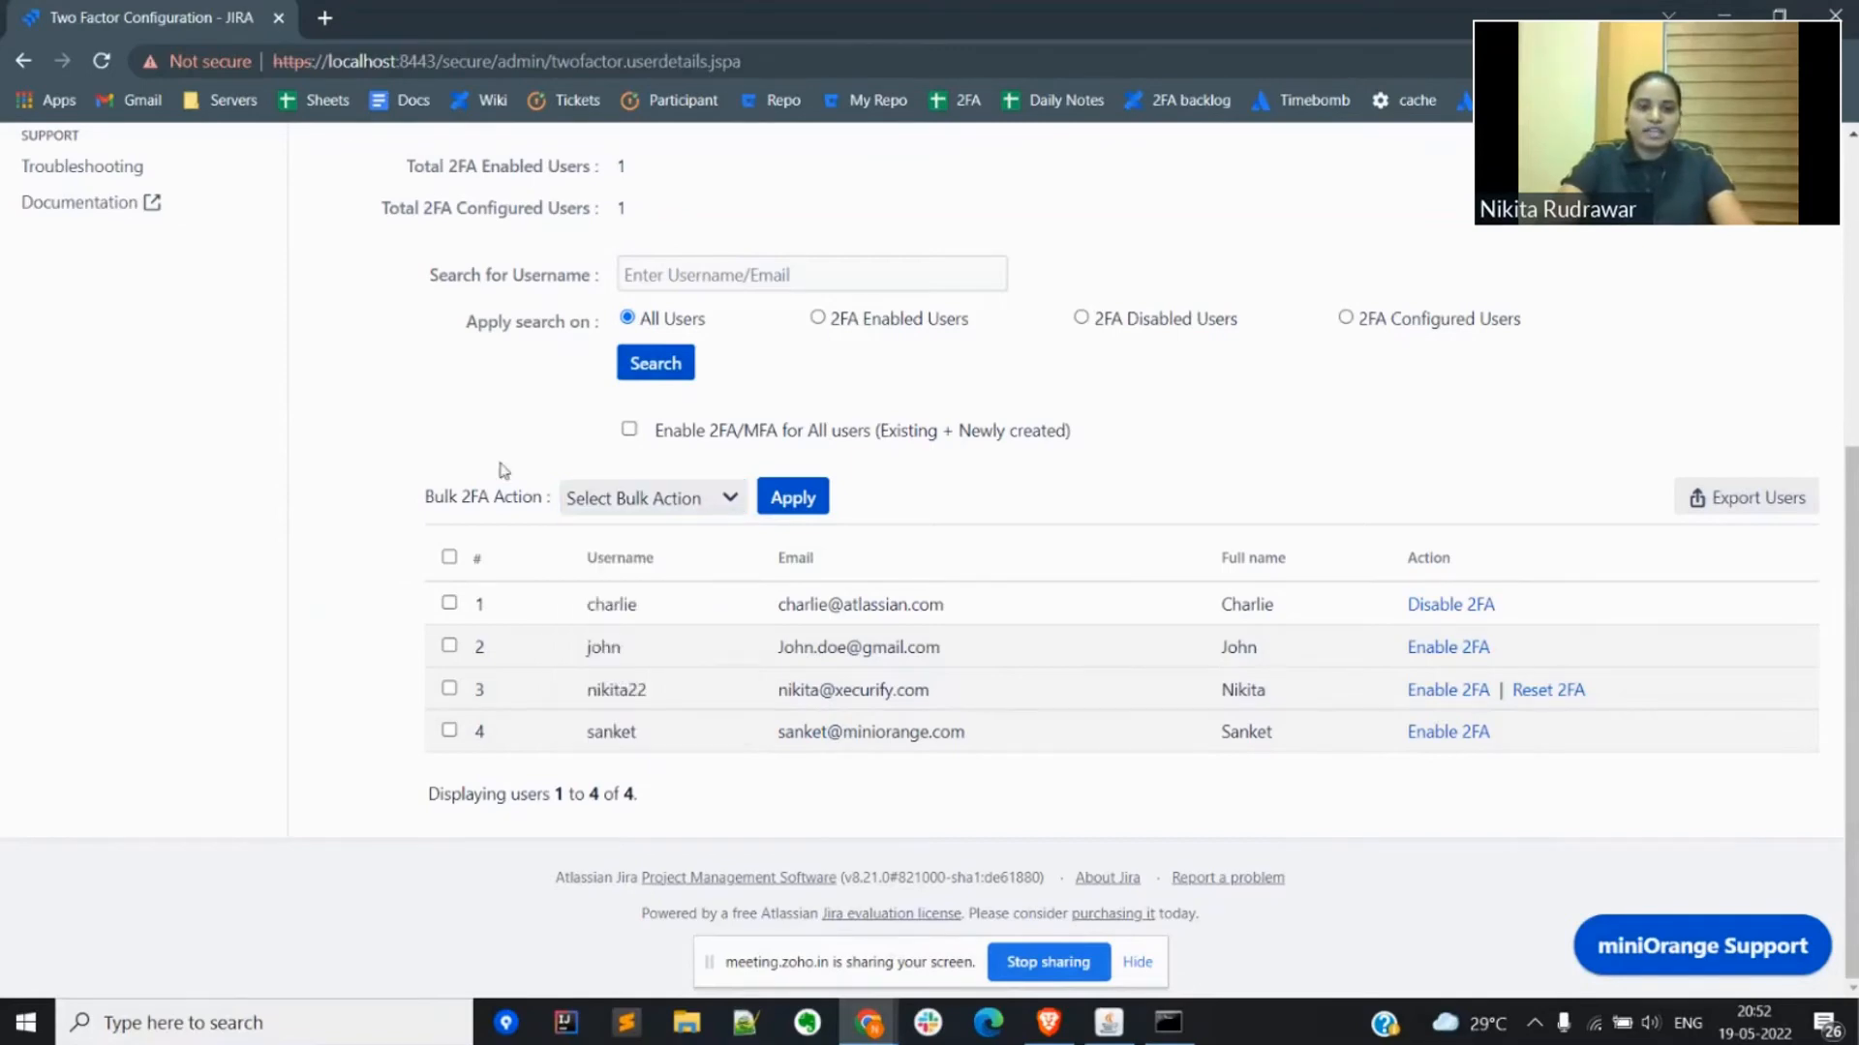
{"action": "scroll", "coordinate": [504, 471], "scroll_direction": "up", "scroll_amount": 5}
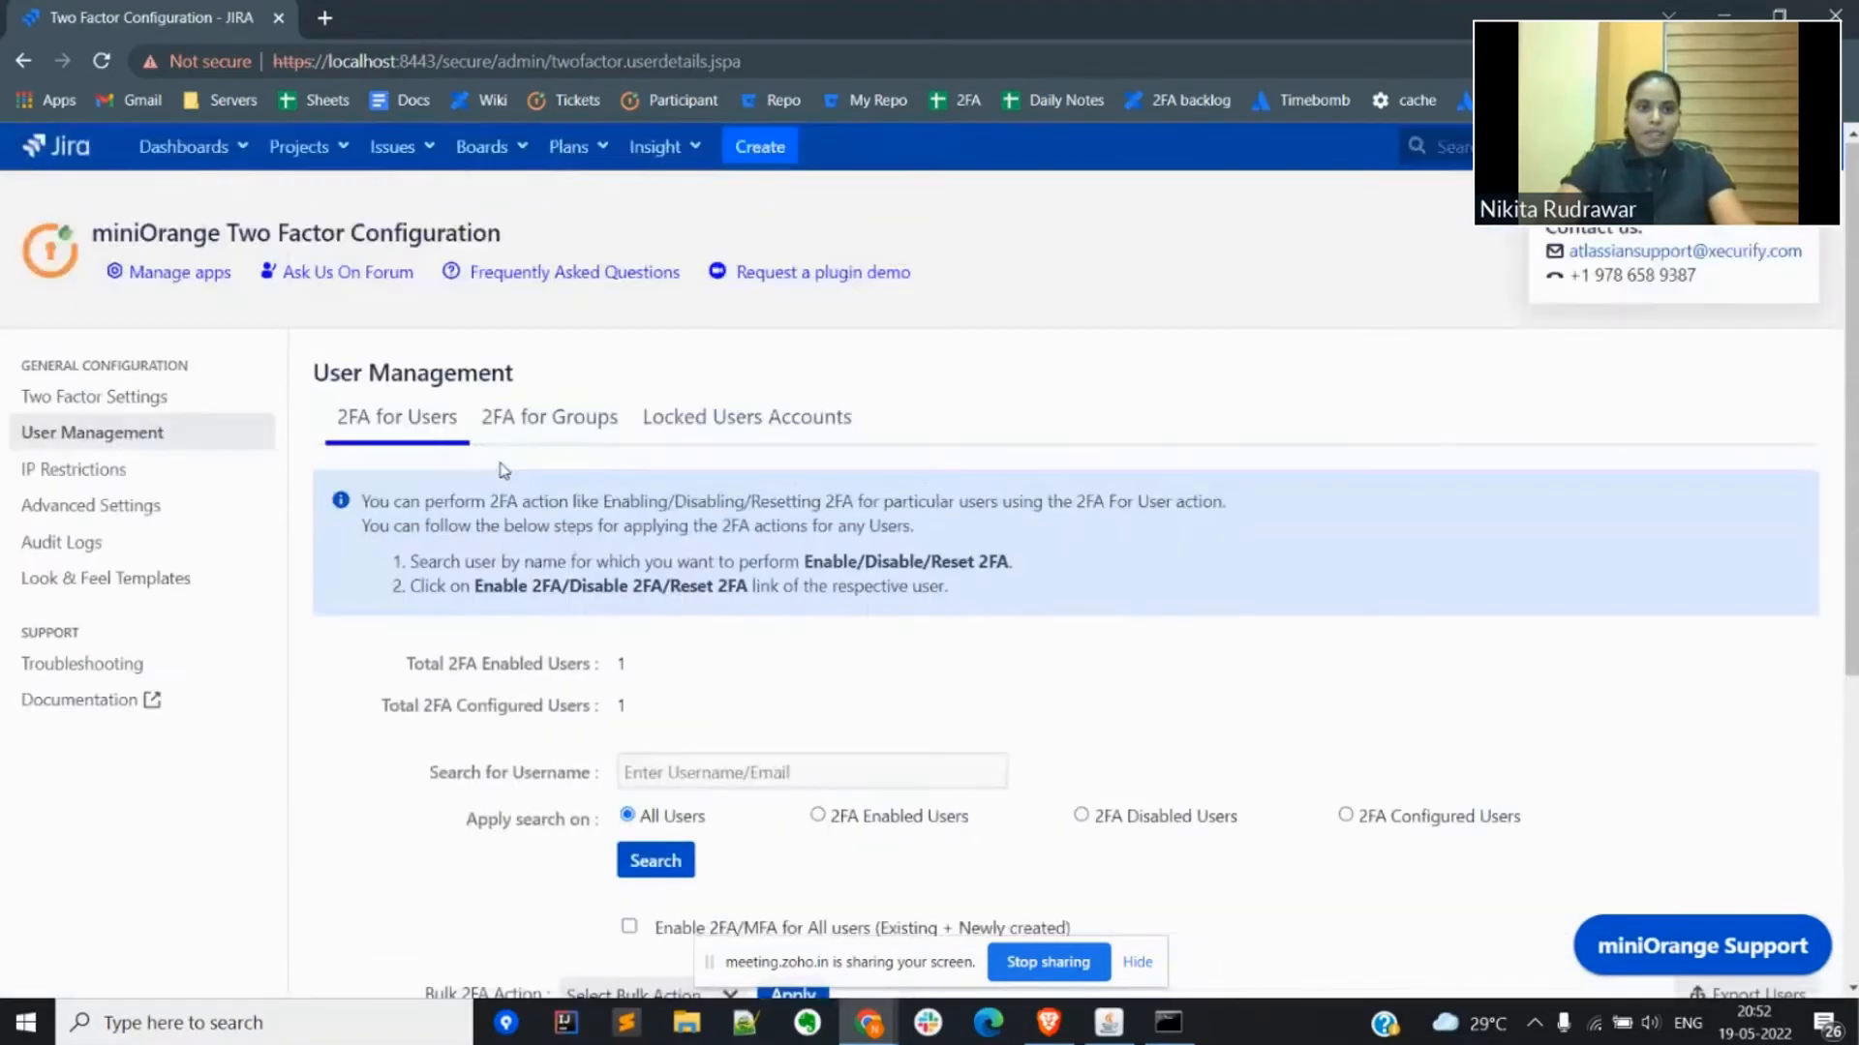
Step: Examine the 2FA for Groups list and its per-group 2FA actions, including those for jira-software-users
{"action": "left_click", "coordinate": [504, 416]}
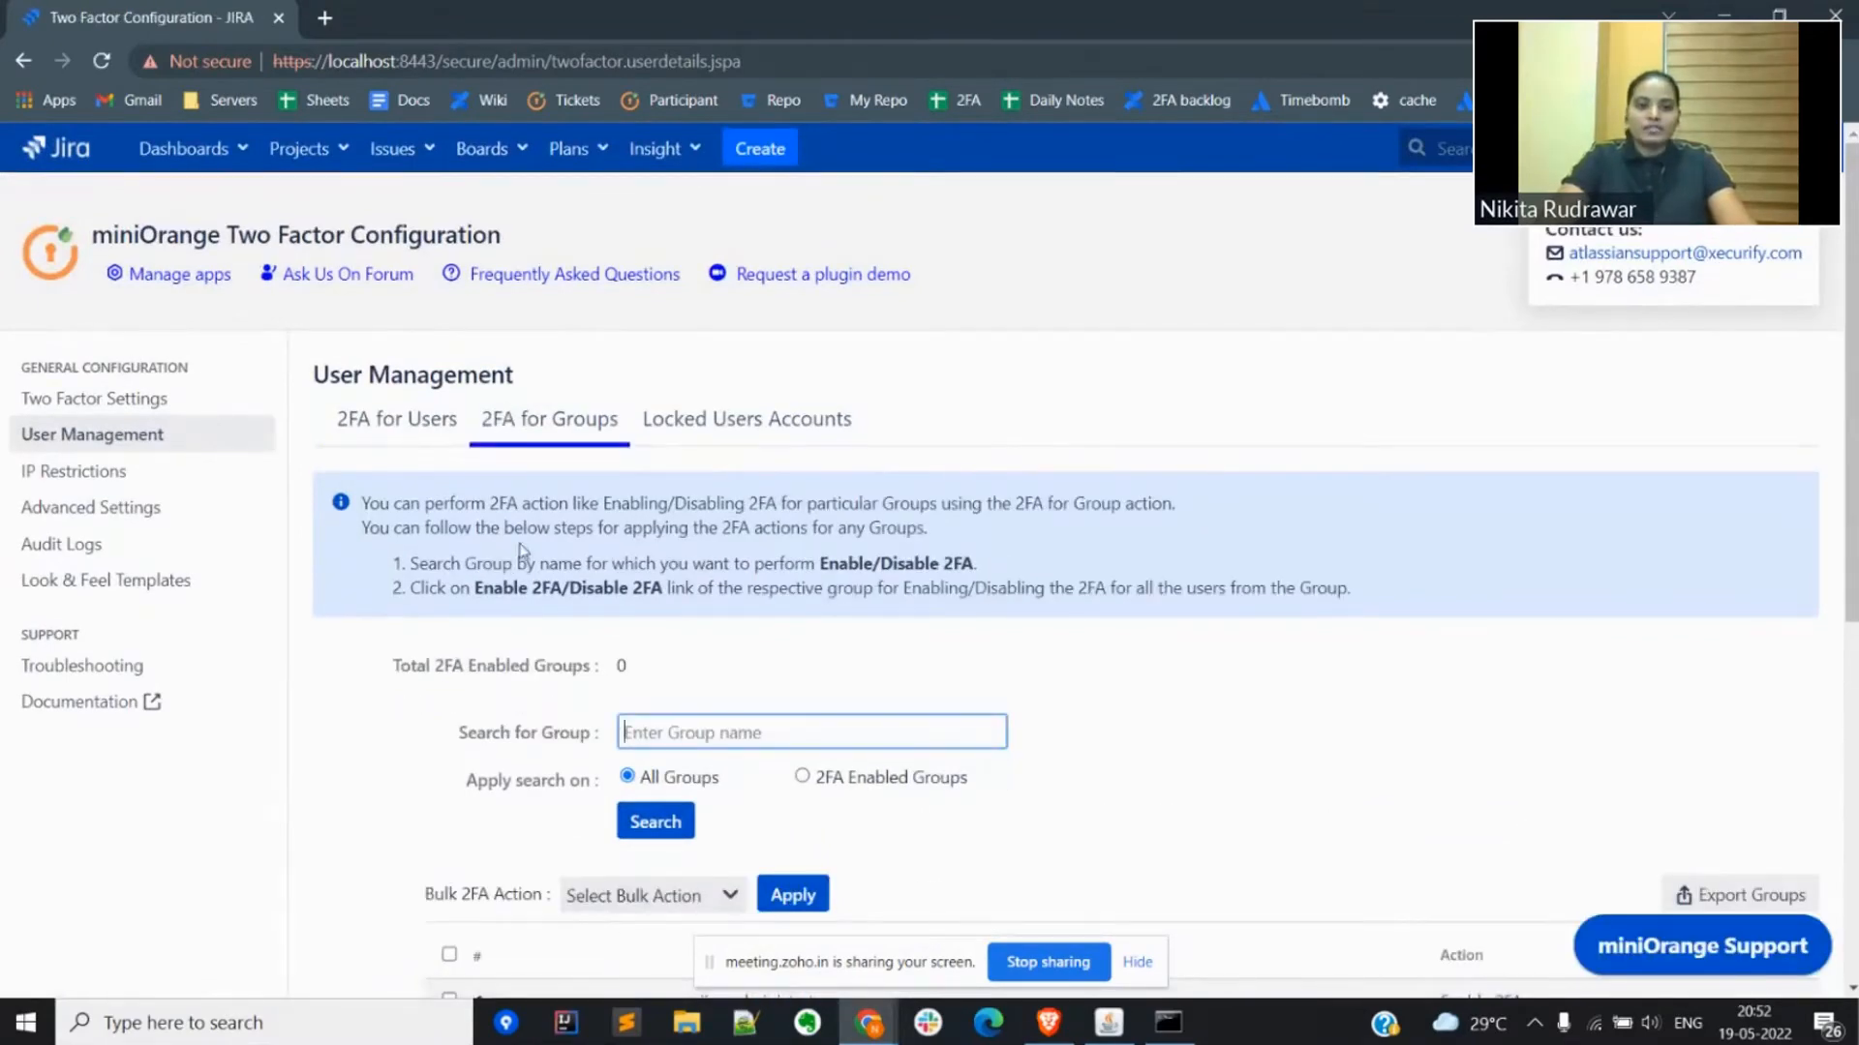
{"action": "scroll", "coordinate": [521, 552], "scroll_direction": "down", "scroll_amount": 3}
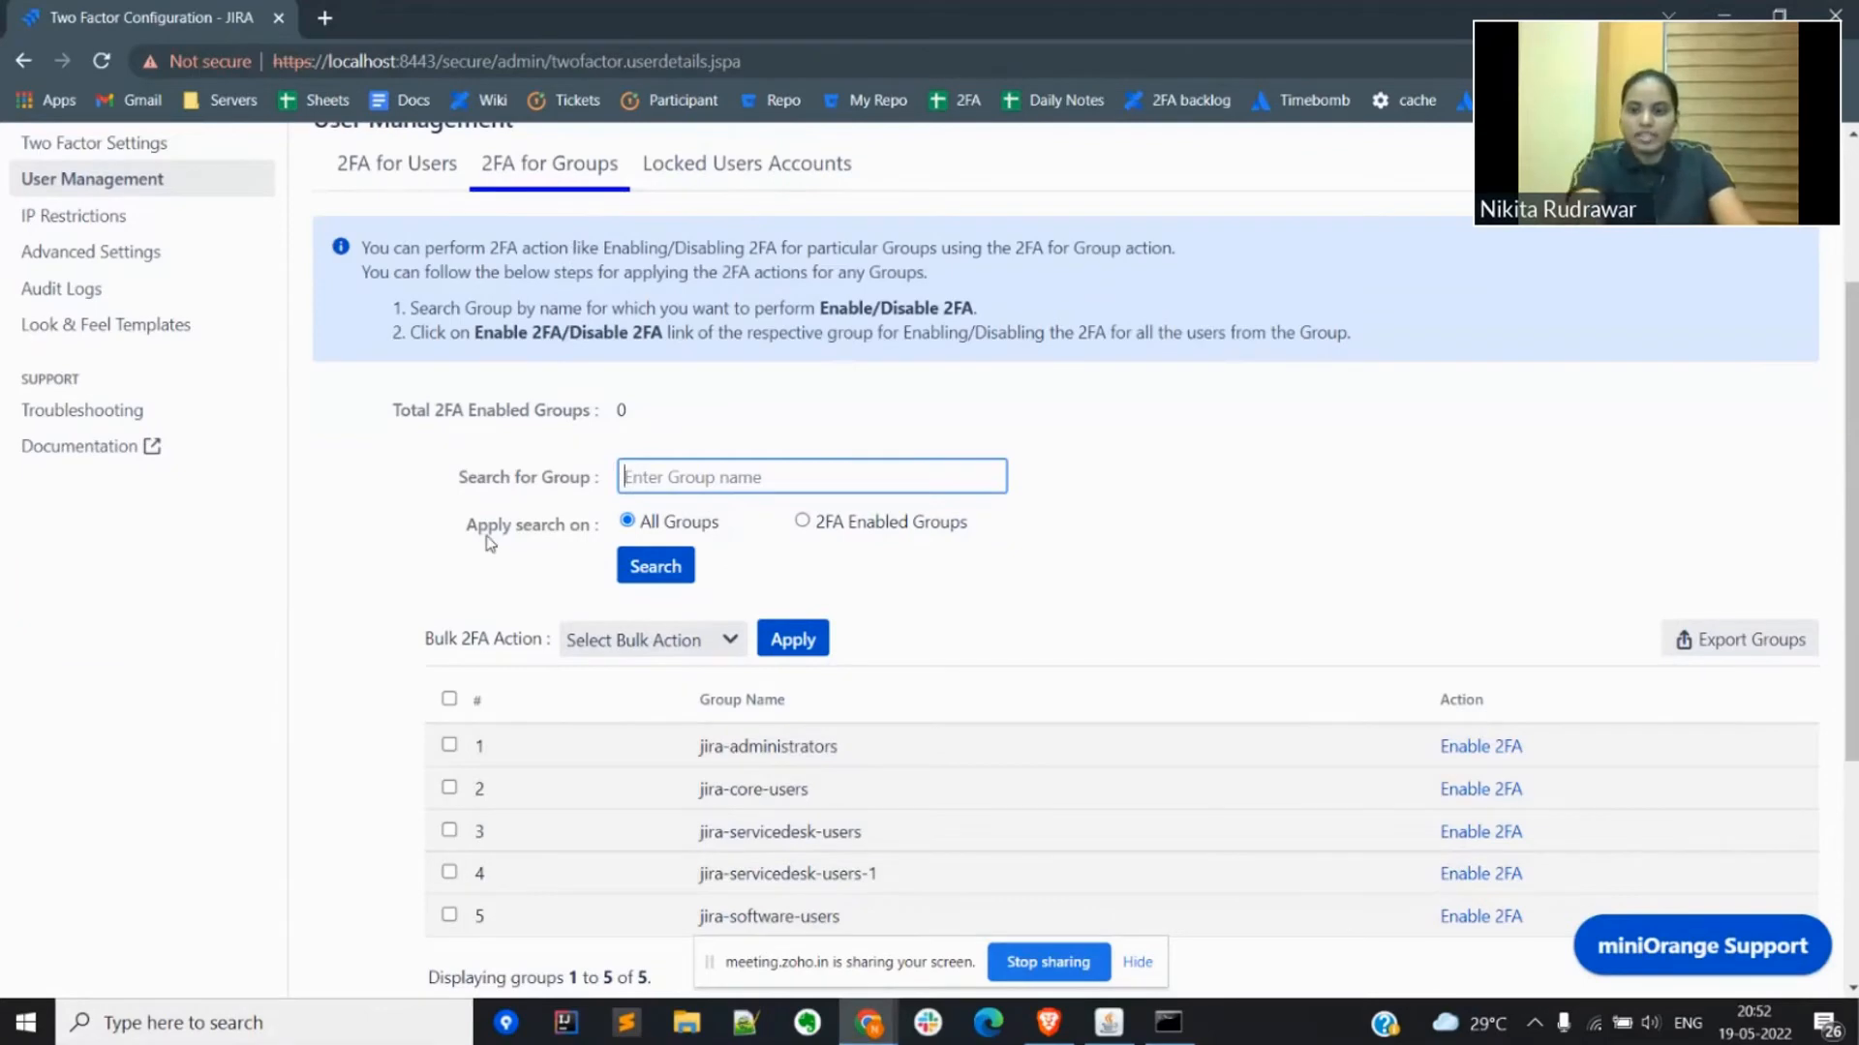
{"action": "scroll", "coordinate": [490, 540], "scroll_direction": "down", "scroll_amount": 3}
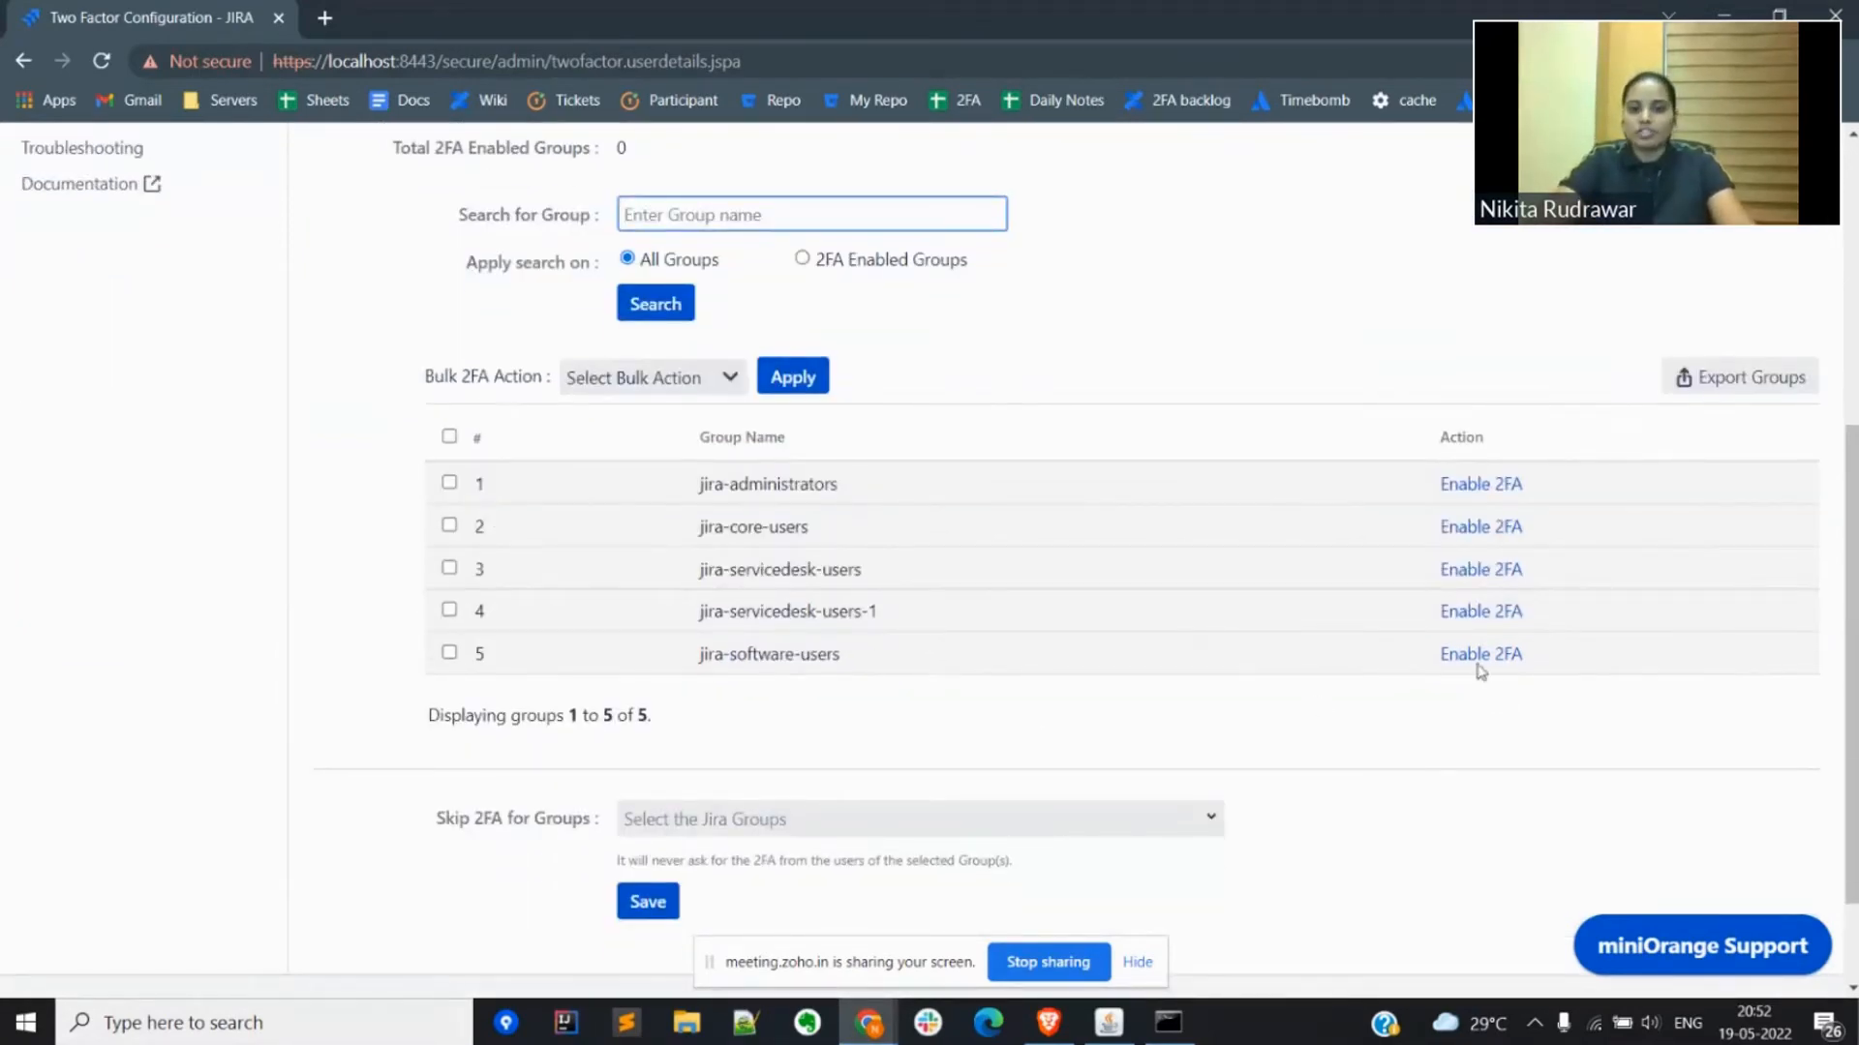
{"action": "triple_click", "coordinate": [747, 656]}
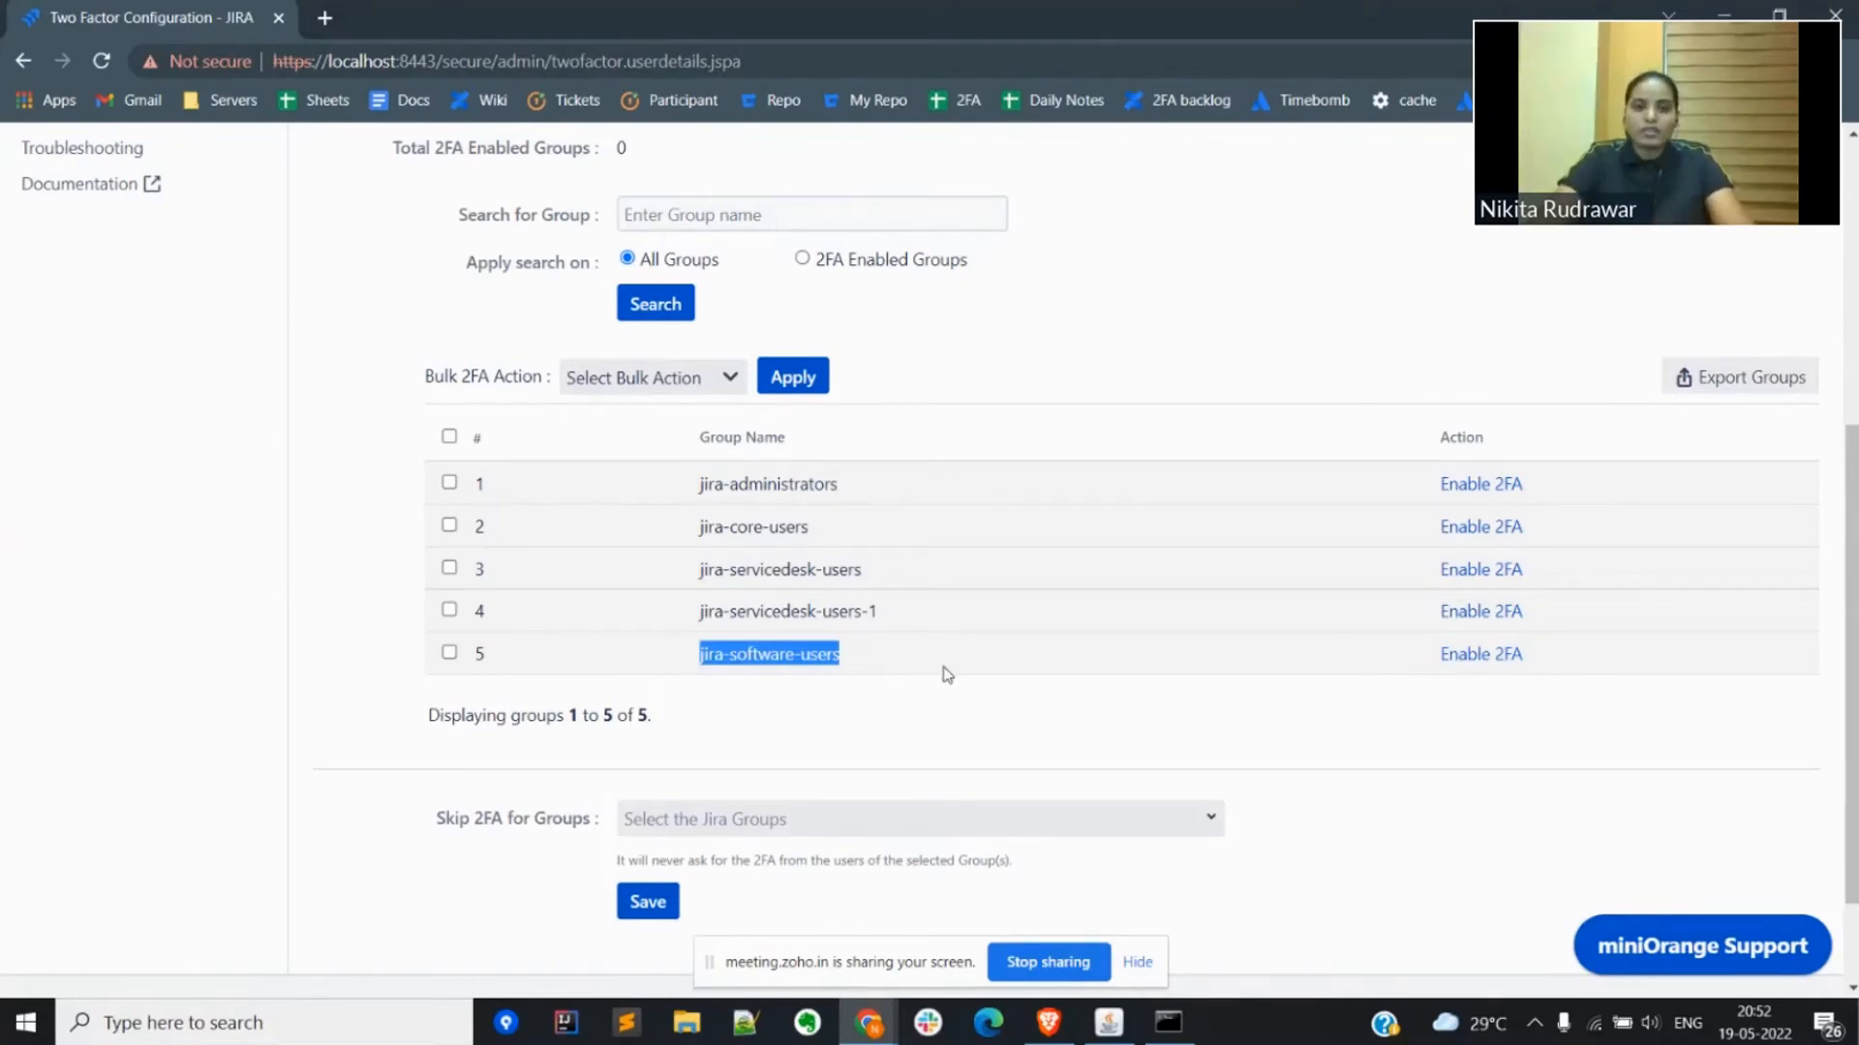
{"action": "left_click", "coordinate": [751, 710]}
Step: Return to 2FA for Users and enable 2FA for the fourth user in the list
{"action": "scroll", "coordinate": [753, 710], "scroll_direction": "up", "scroll_amount": 4}
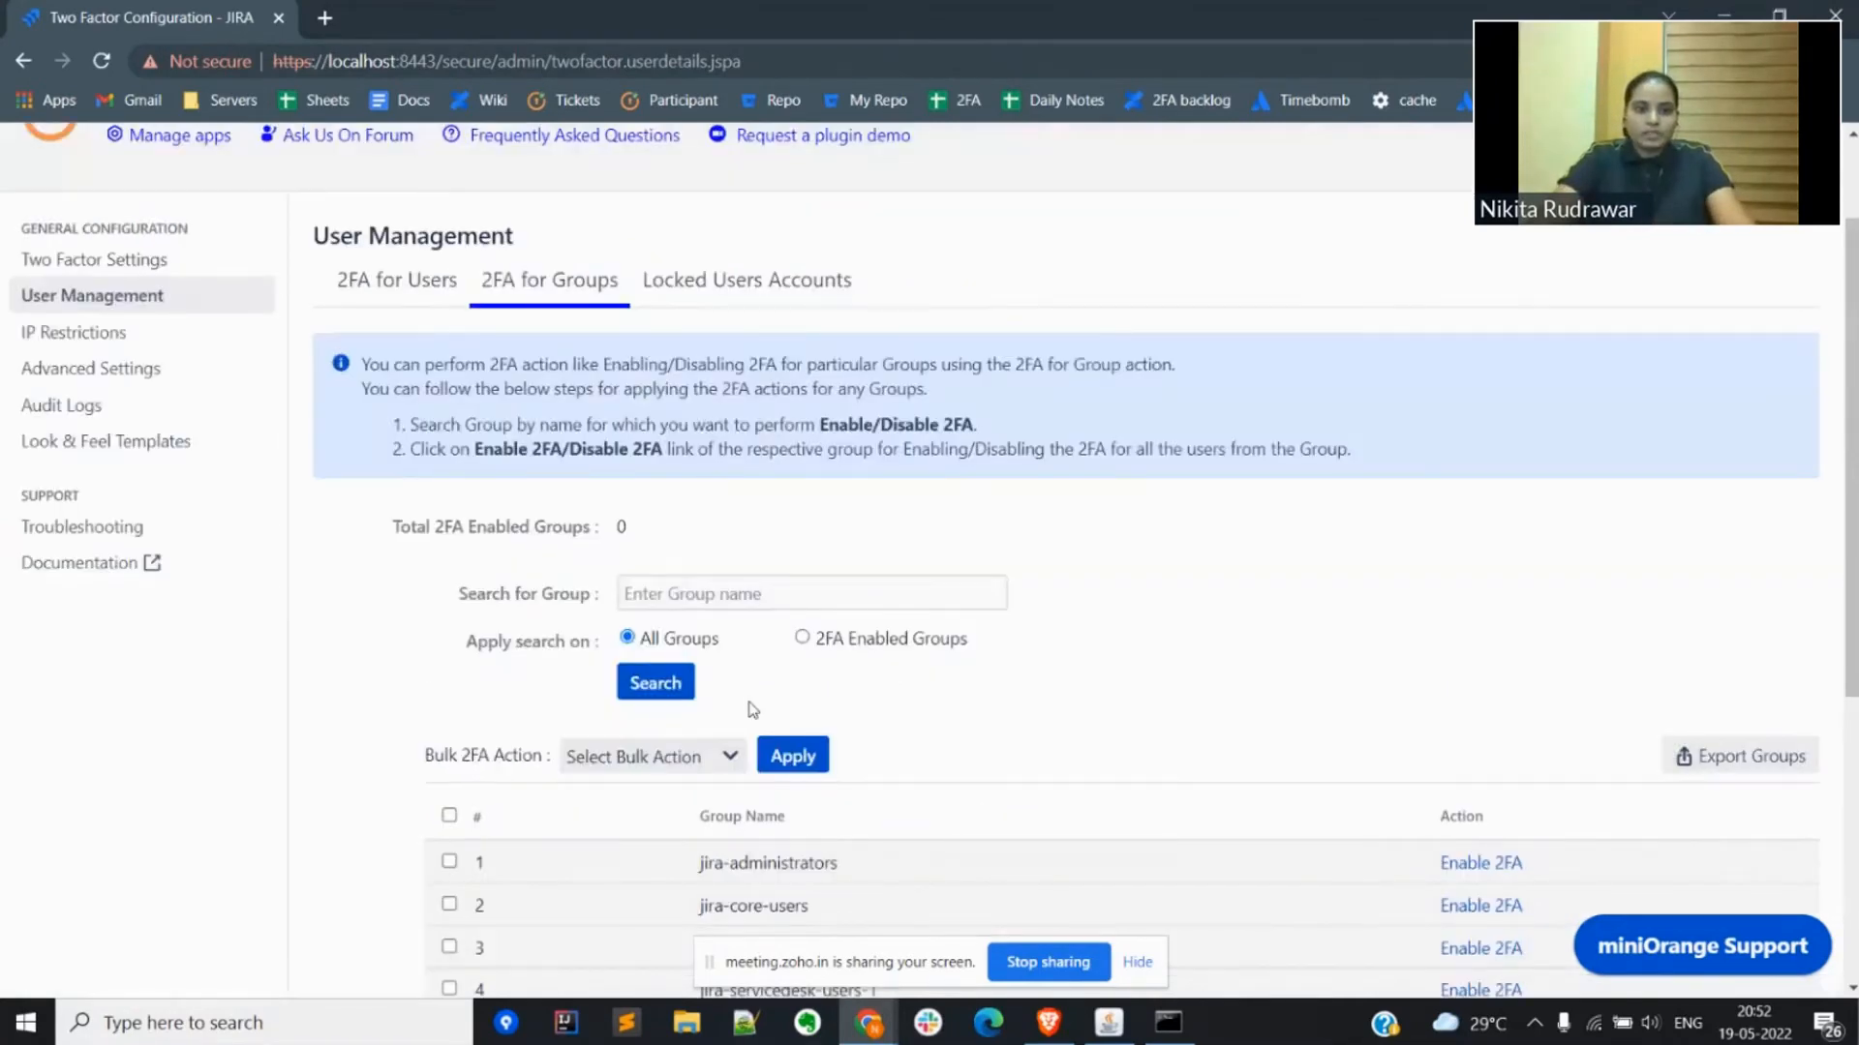
{"action": "scroll", "coordinate": [751, 709], "scroll_direction": "up", "scroll_amount": 1}
{"action": "left_click", "coordinate": [400, 392]}
{"action": "scroll", "coordinate": [757, 695], "scroll_direction": "down", "scroll_amount": 4}
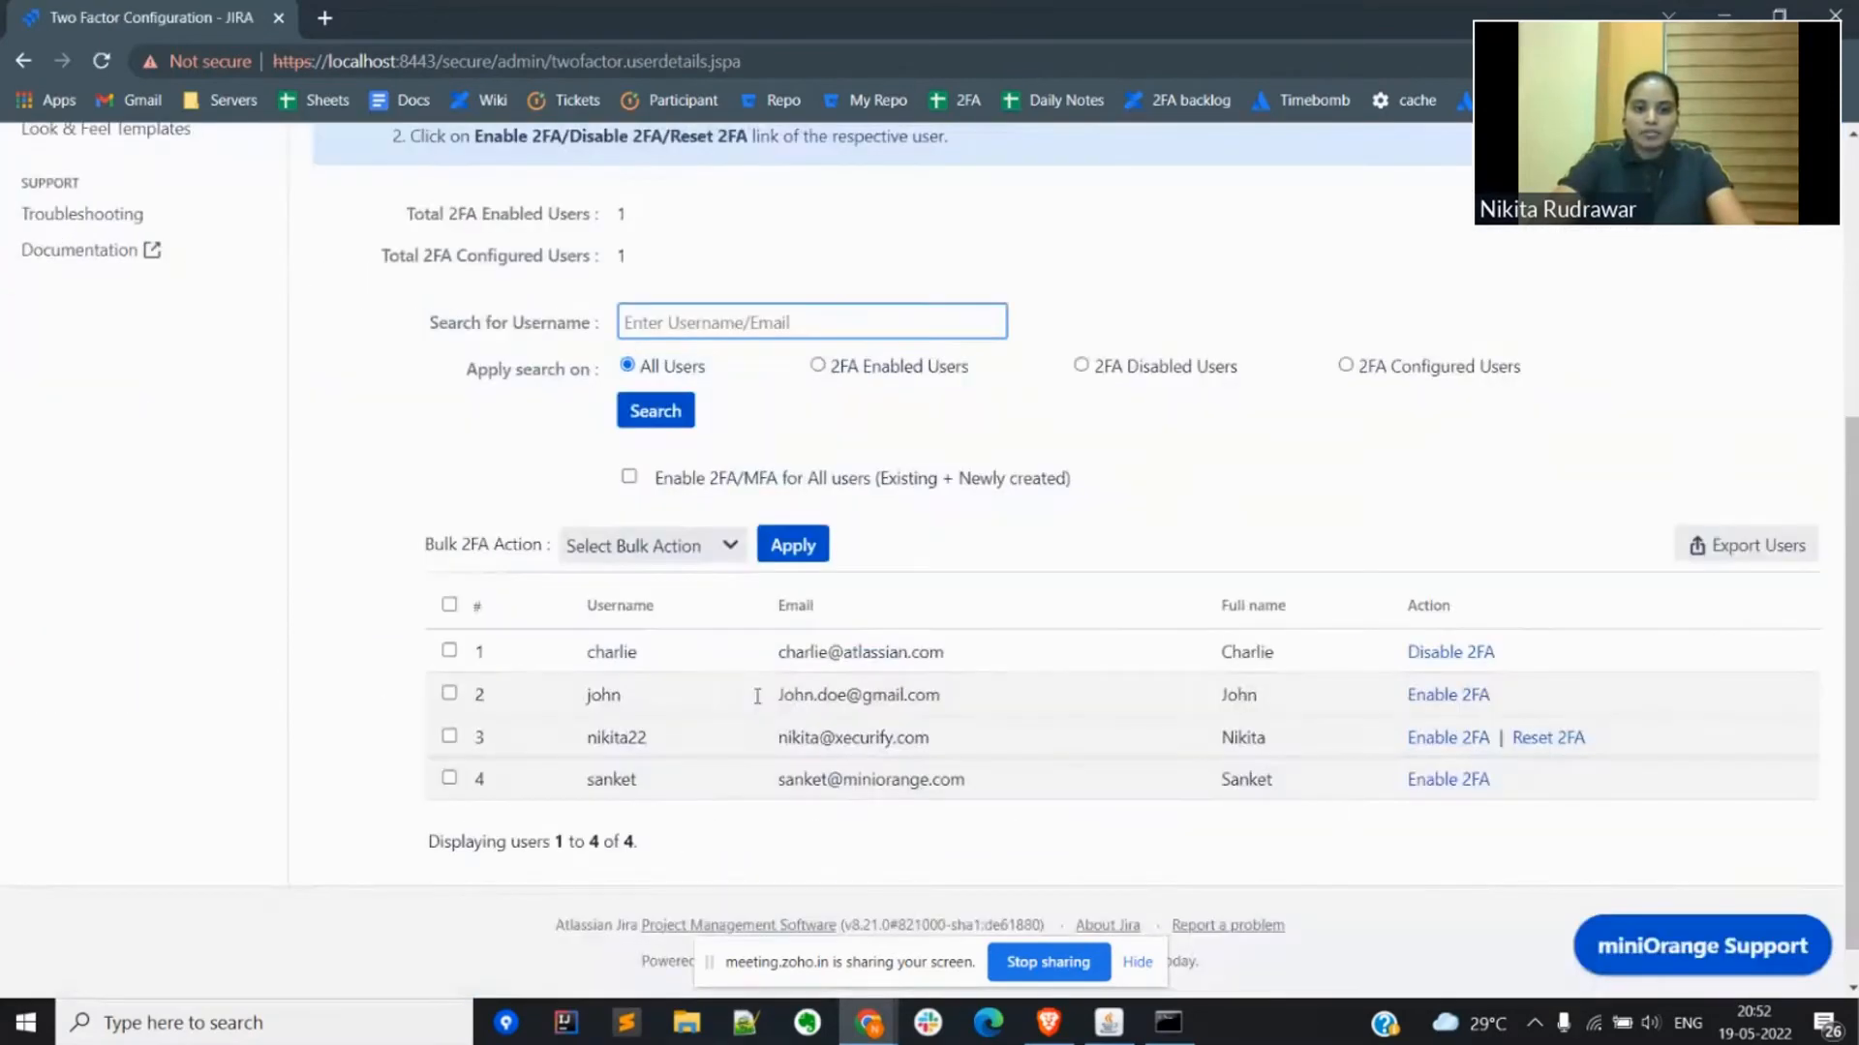
{"action": "left_click", "coordinate": [1433, 786]}
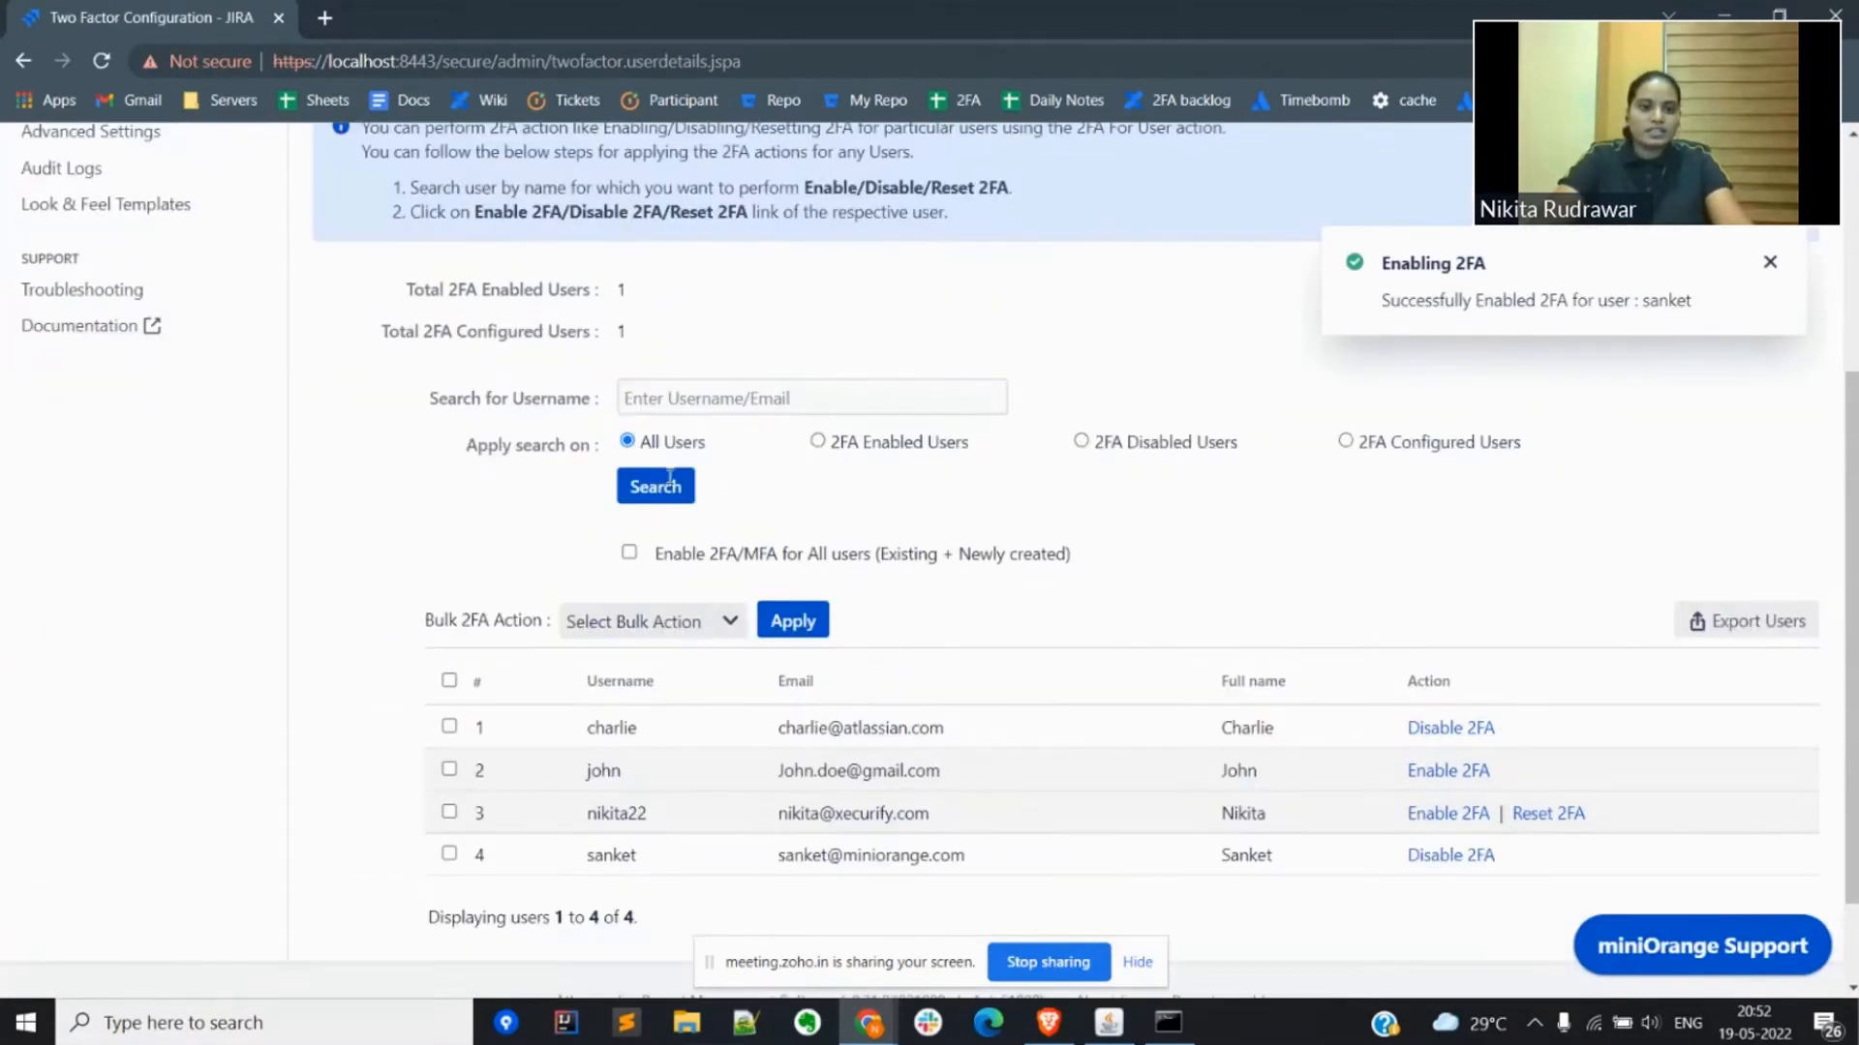
{"action": "scroll", "coordinate": [670, 476], "scroll_direction": "up", "scroll_amount": 4}
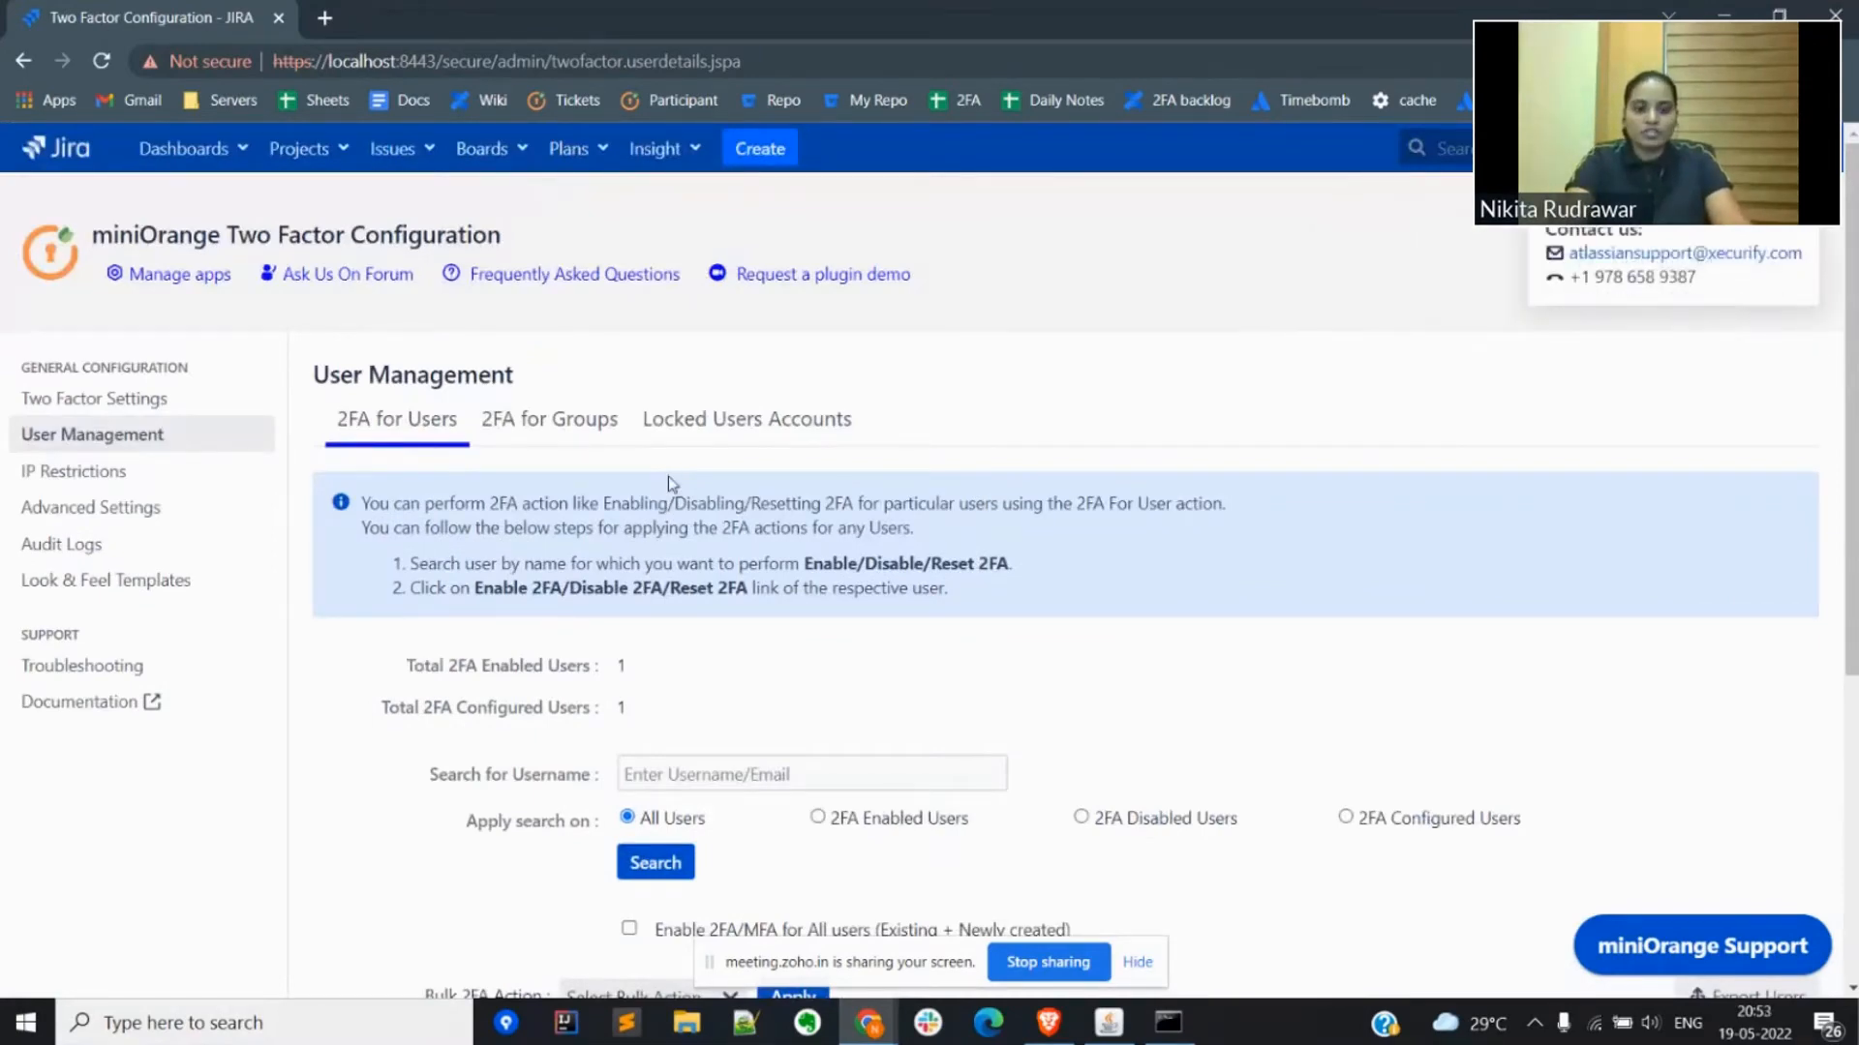
Step: Open the local Jira System Dashboard in a new incognito window using the saved server bookmark
{"action": "key", "text": "ctrl+shift+n"}
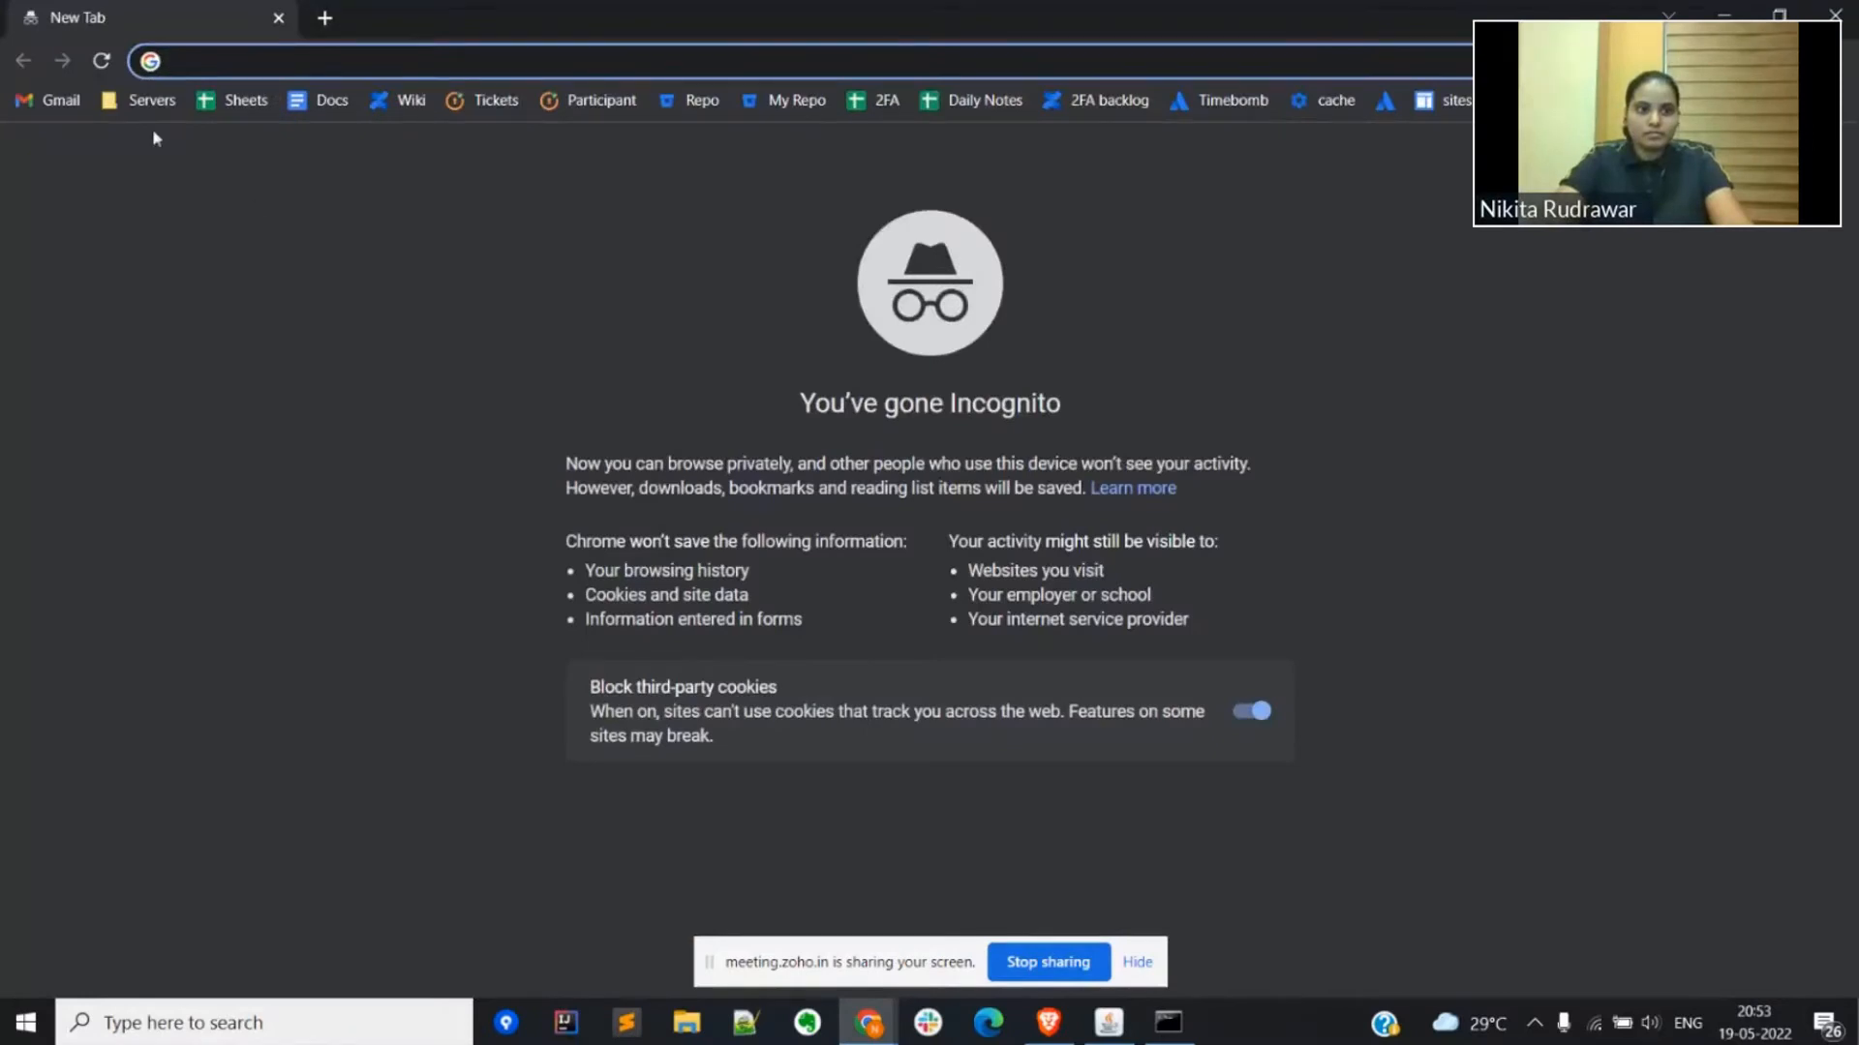
{"action": "left_click", "coordinate": [138, 100]}
{"action": "left_click", "coordinate": [150, 167]}
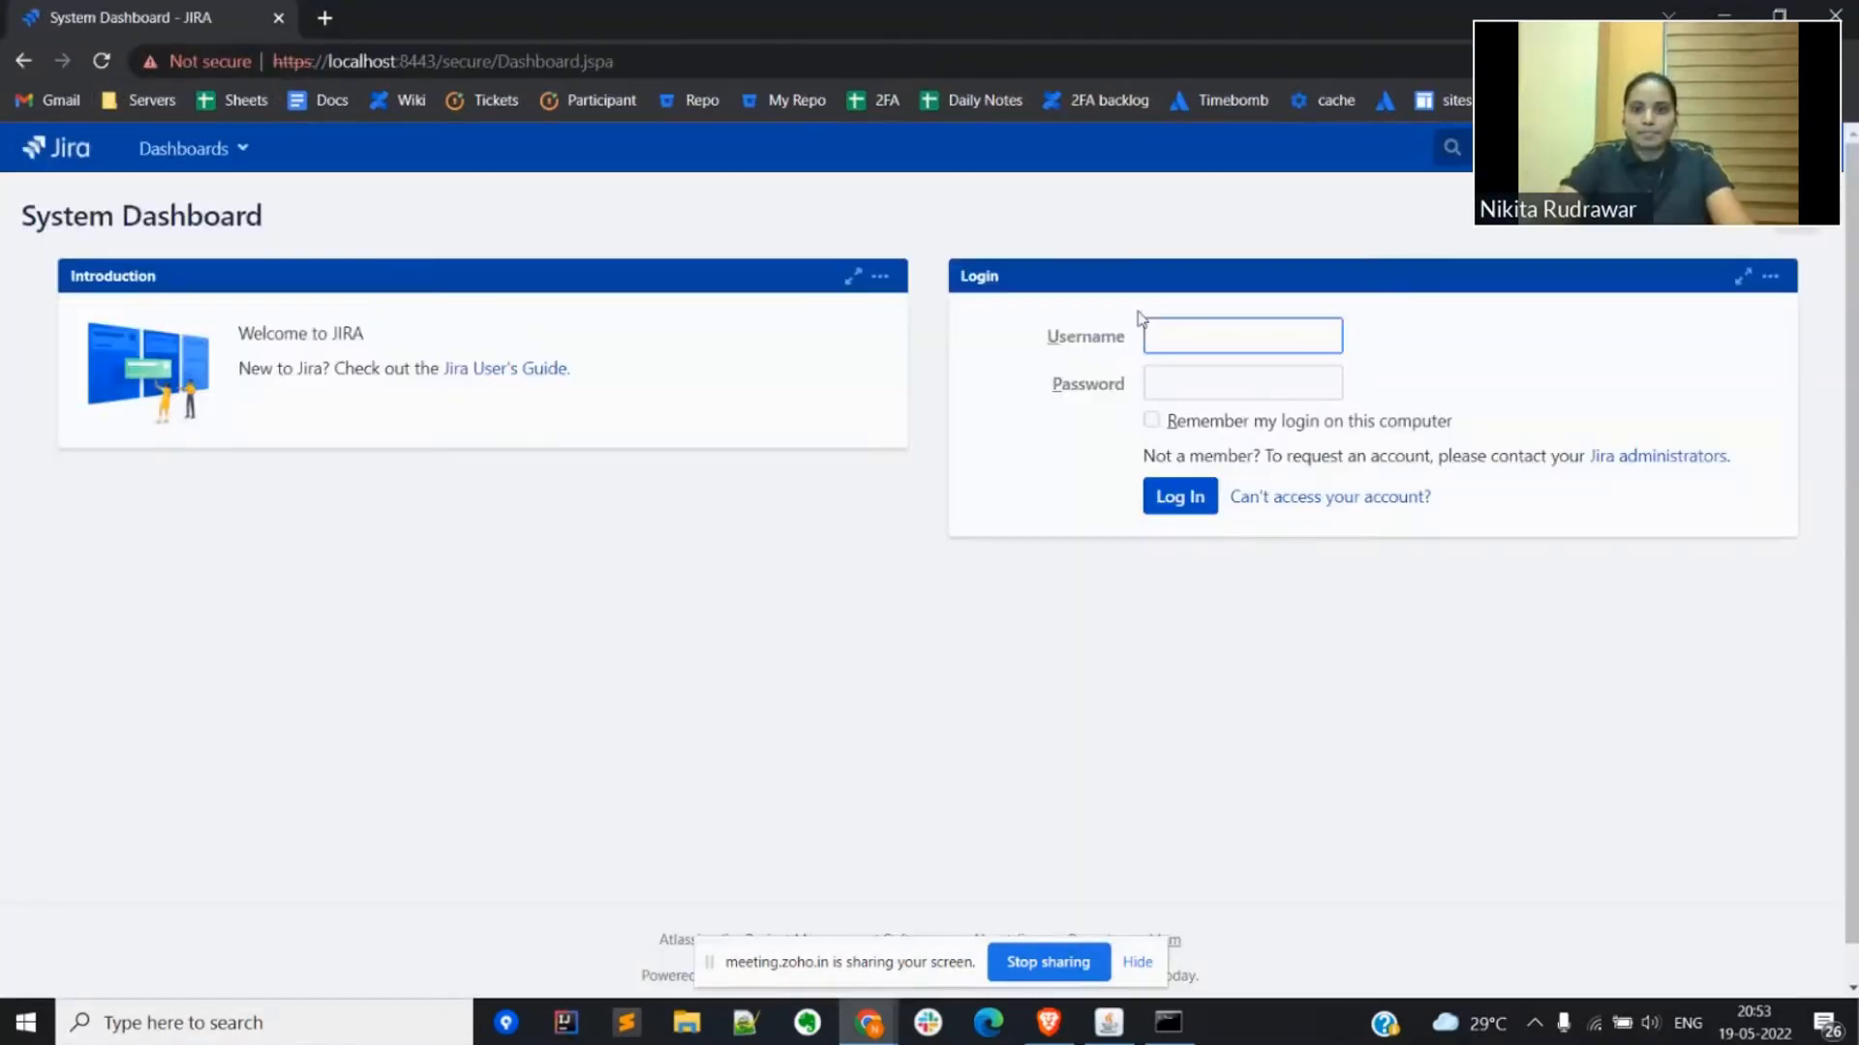
Step: Log in to Jira as the user with newly enabled 2FA, entering the username and account password
{"action": "left_click", "coordinate": [1226, 340]}
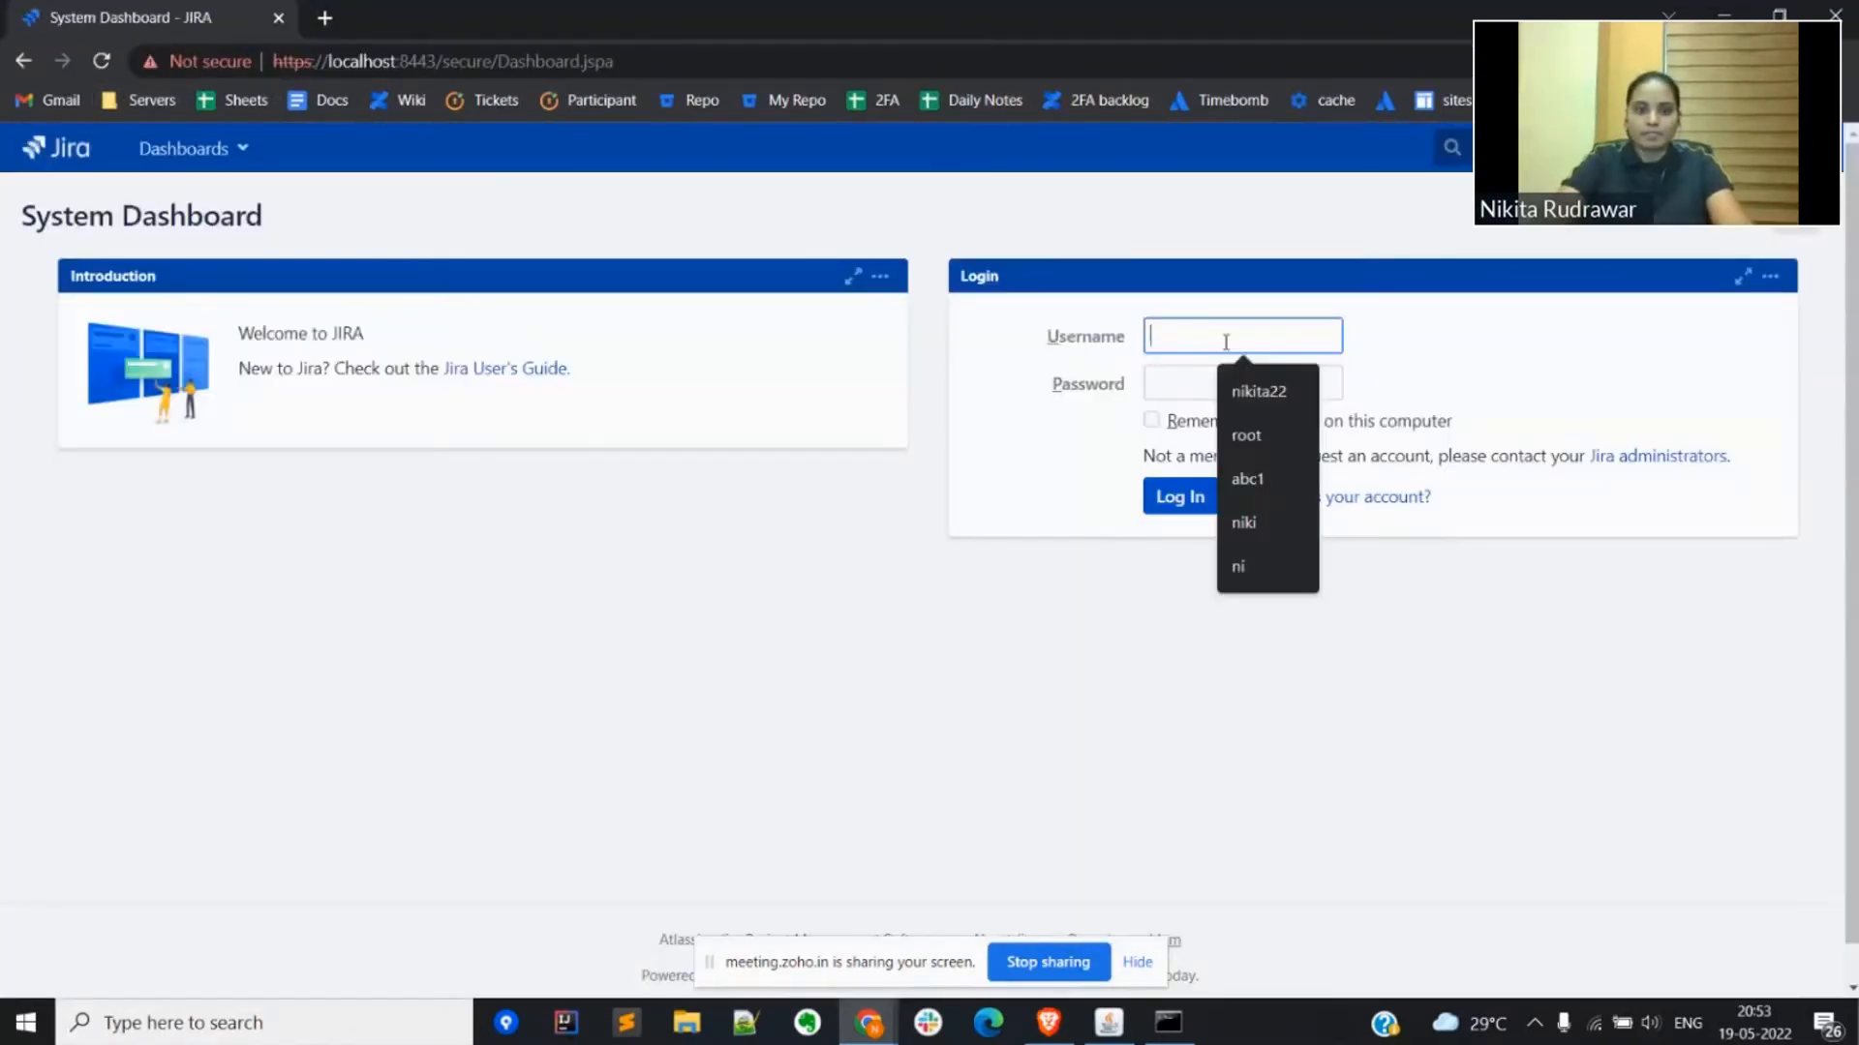
{"action": "type", "text": "sanket"}
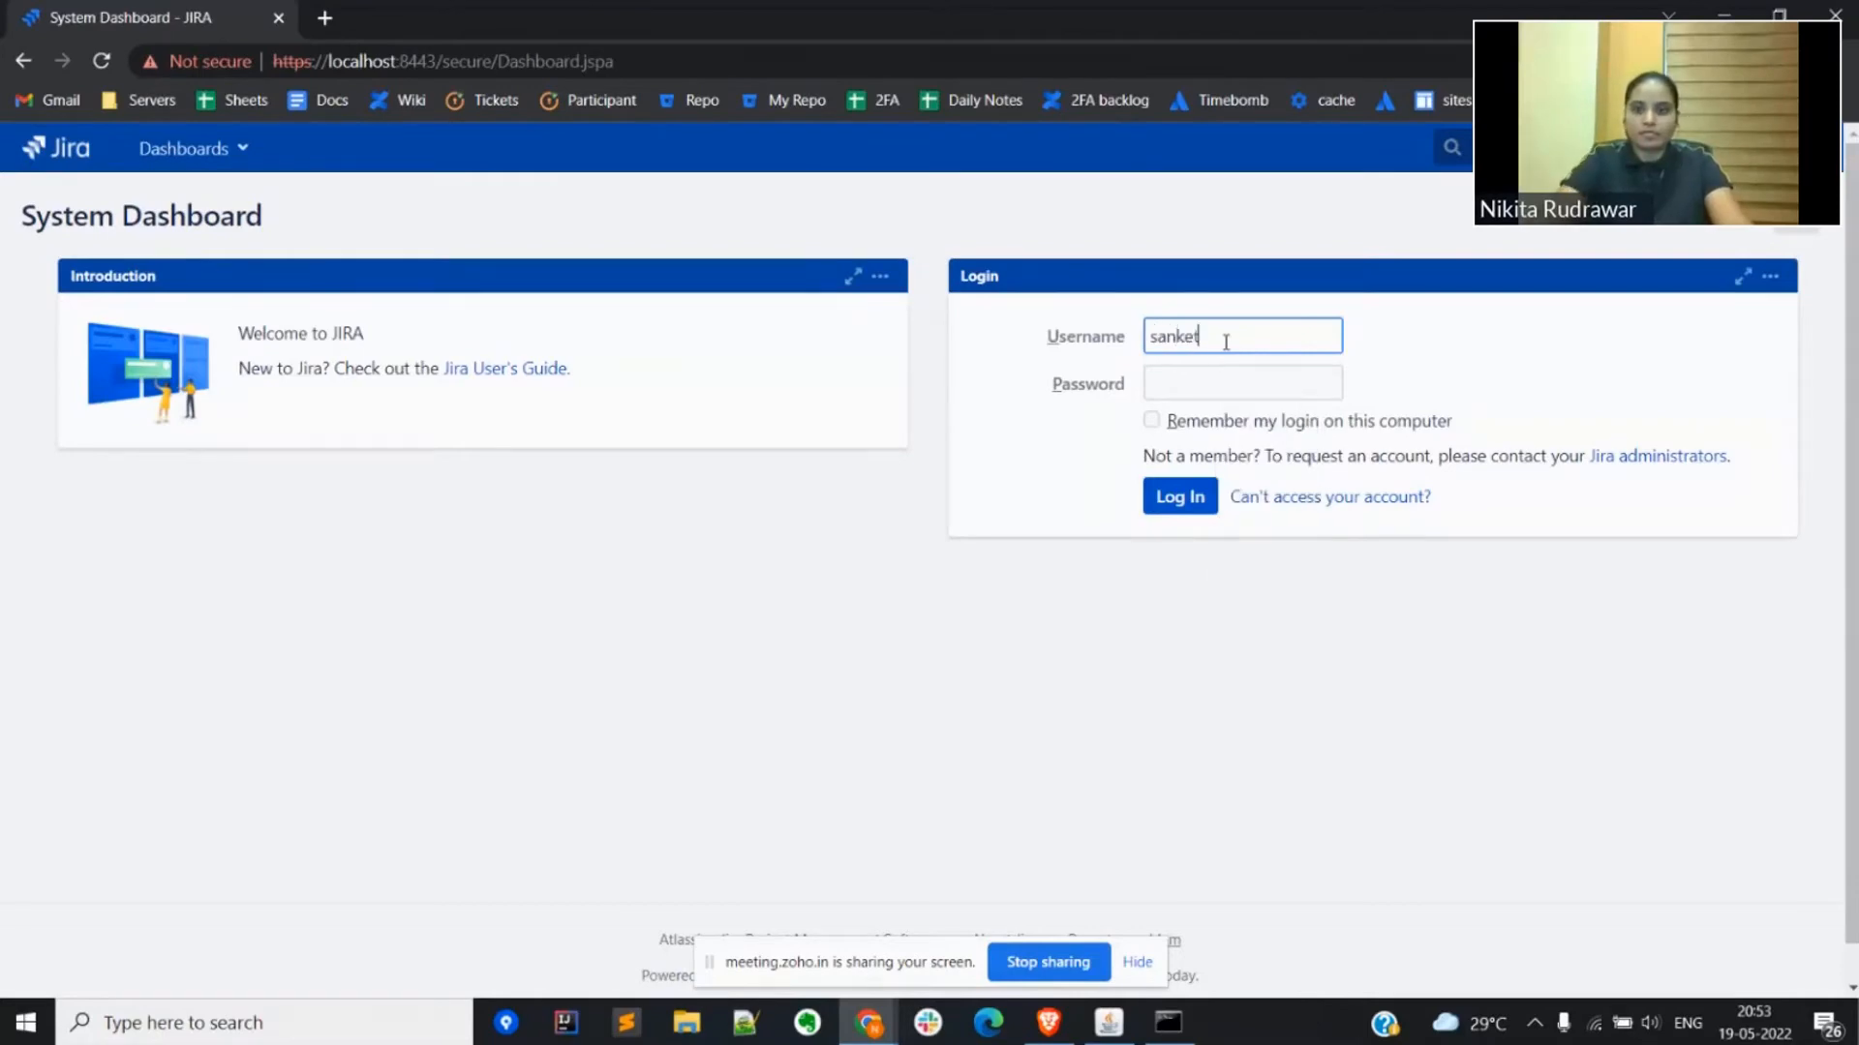
{"action": "key", "text": "Tab"}
{"action": "type", "text": "****"}
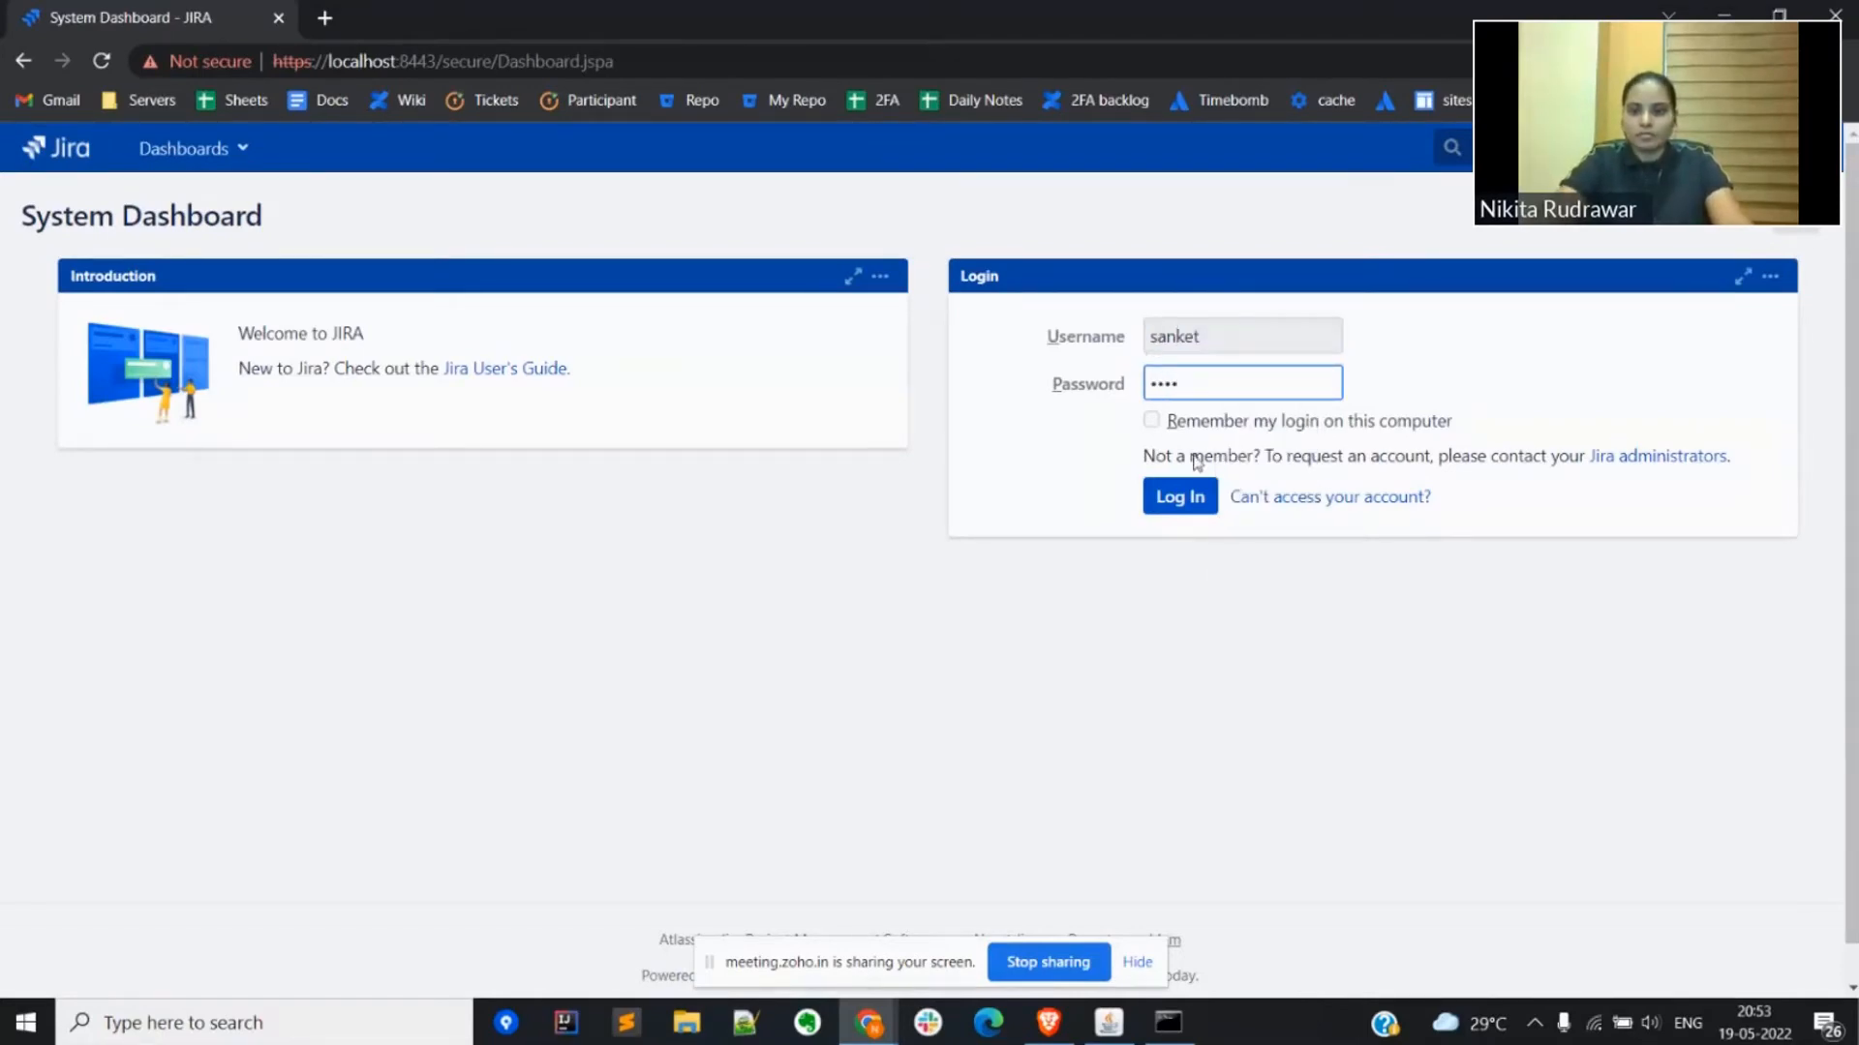
{"action": "left_click", "coordinate": [1182, 499]}
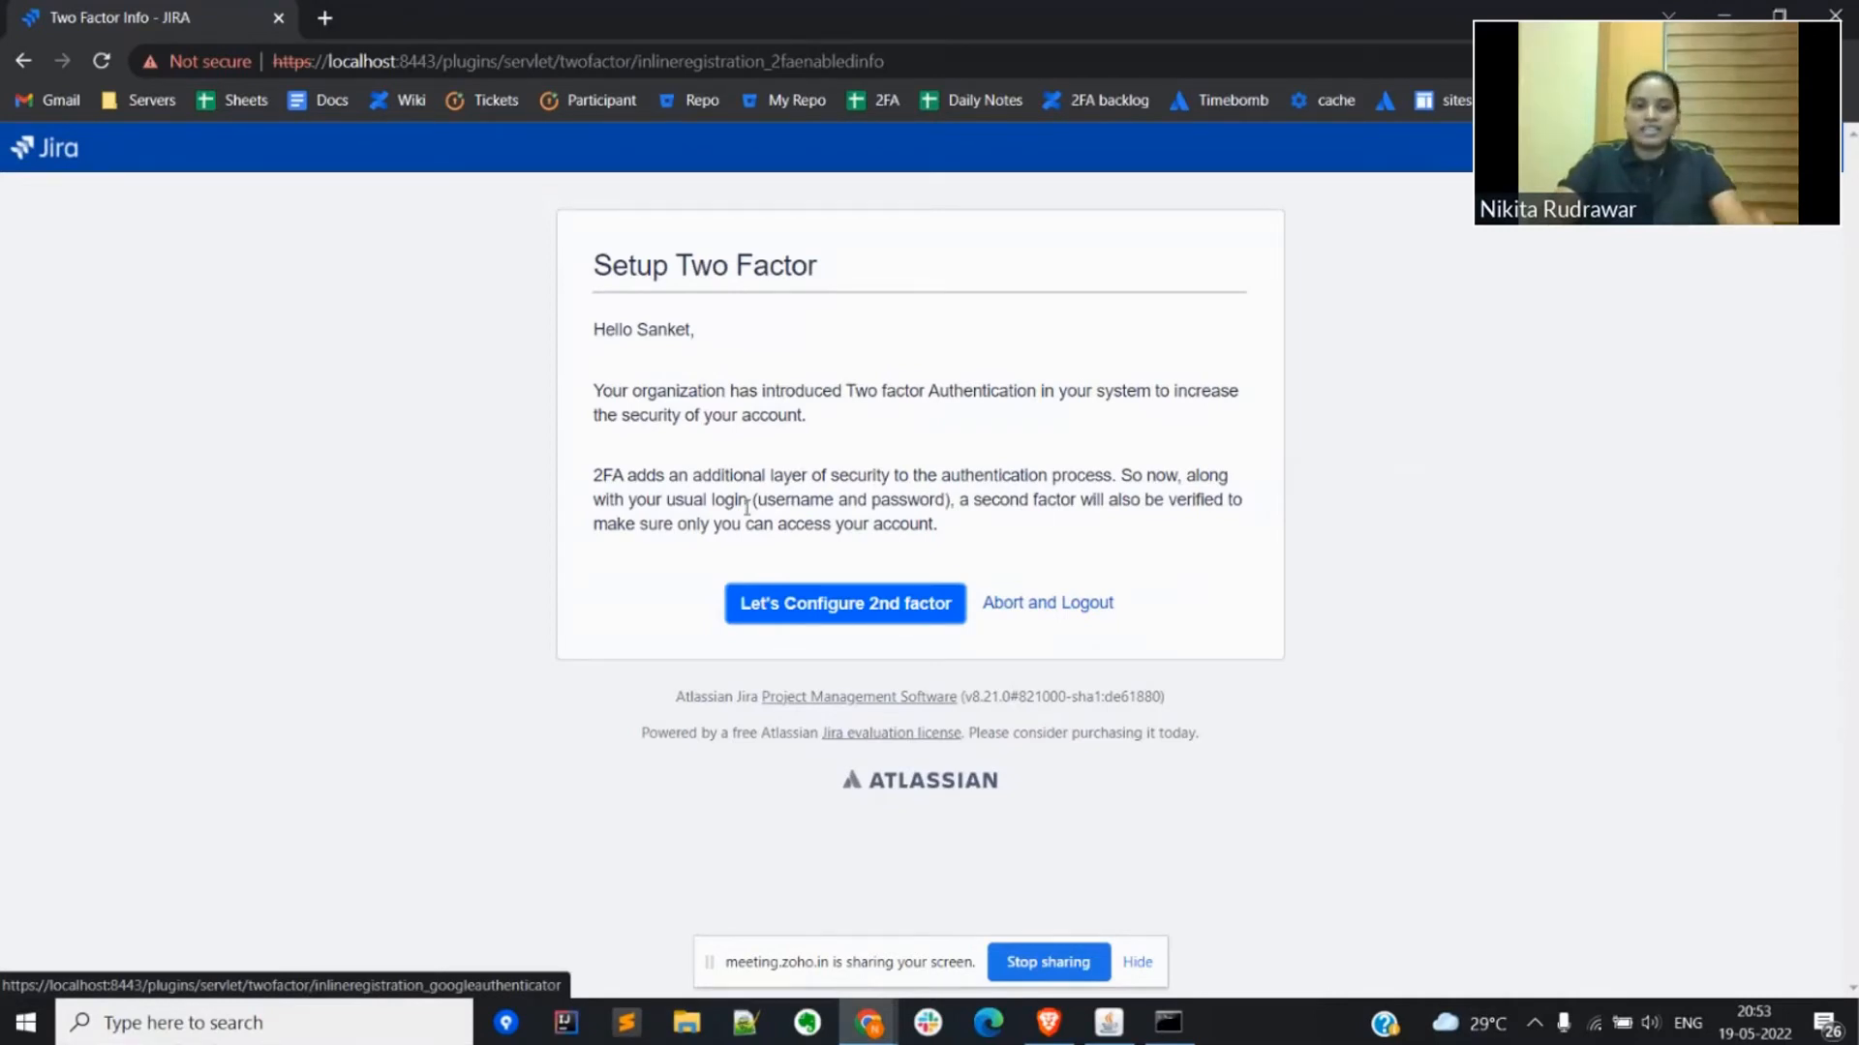
Step: Start configuring the second factor and view the list of compatible mobile authenticator apps, closing it when done
{"action": "double_click", "coordinate": [704, 499]}
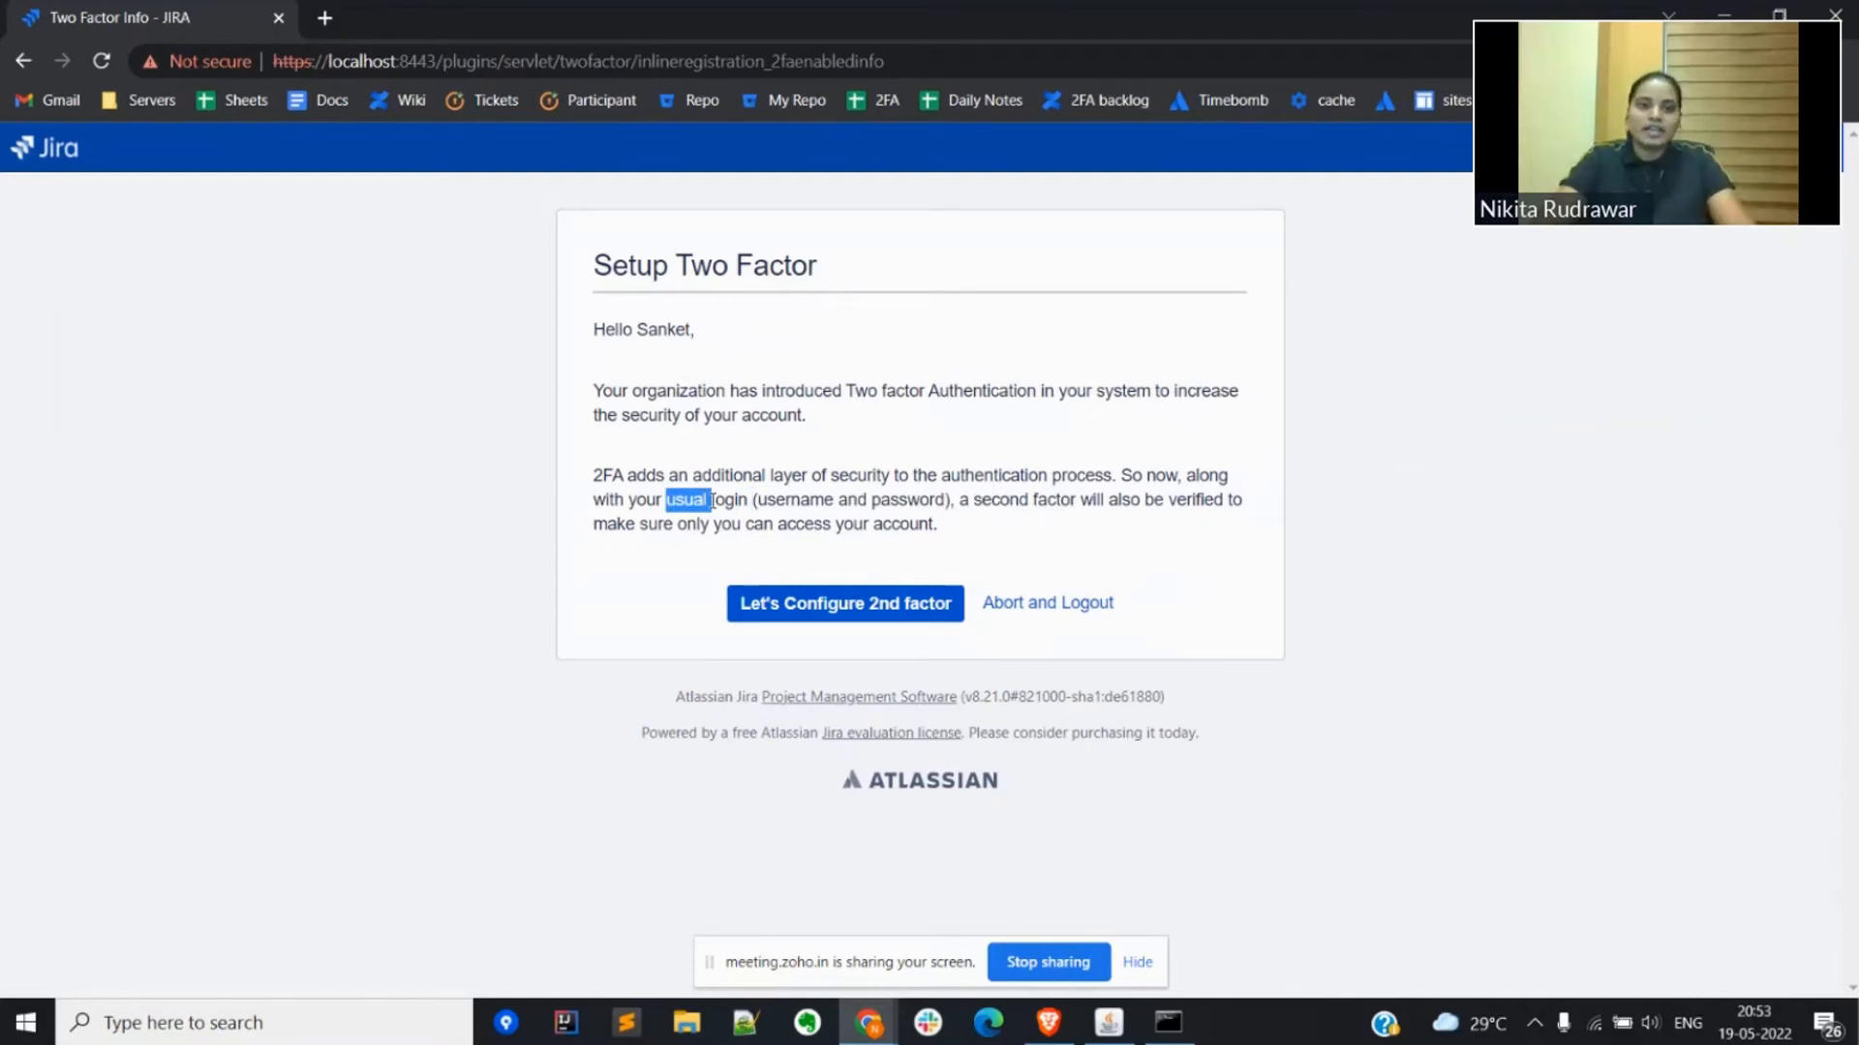
{"action": "left_click", "coordinate": [784, 603]}
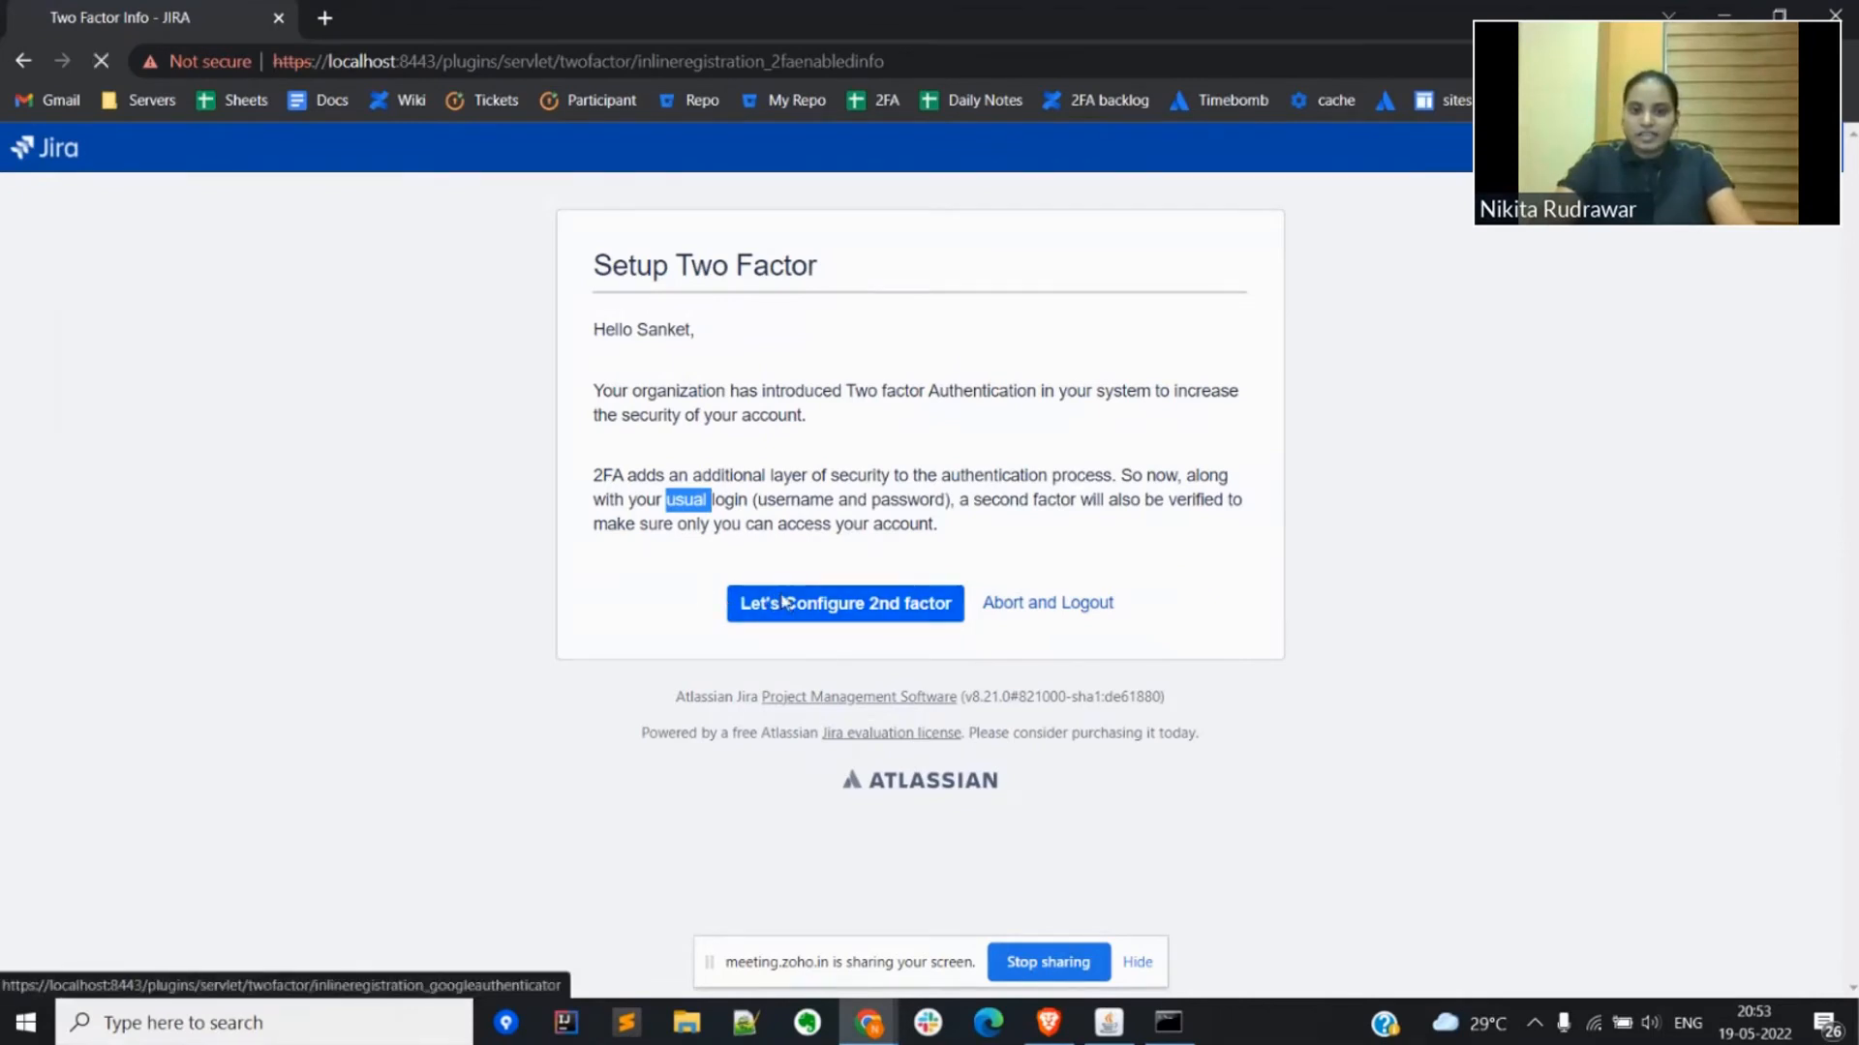
{"action": "scroll", "coordinate": [784, 603], "scroll_direction": "down", "scroll_amount": 2}
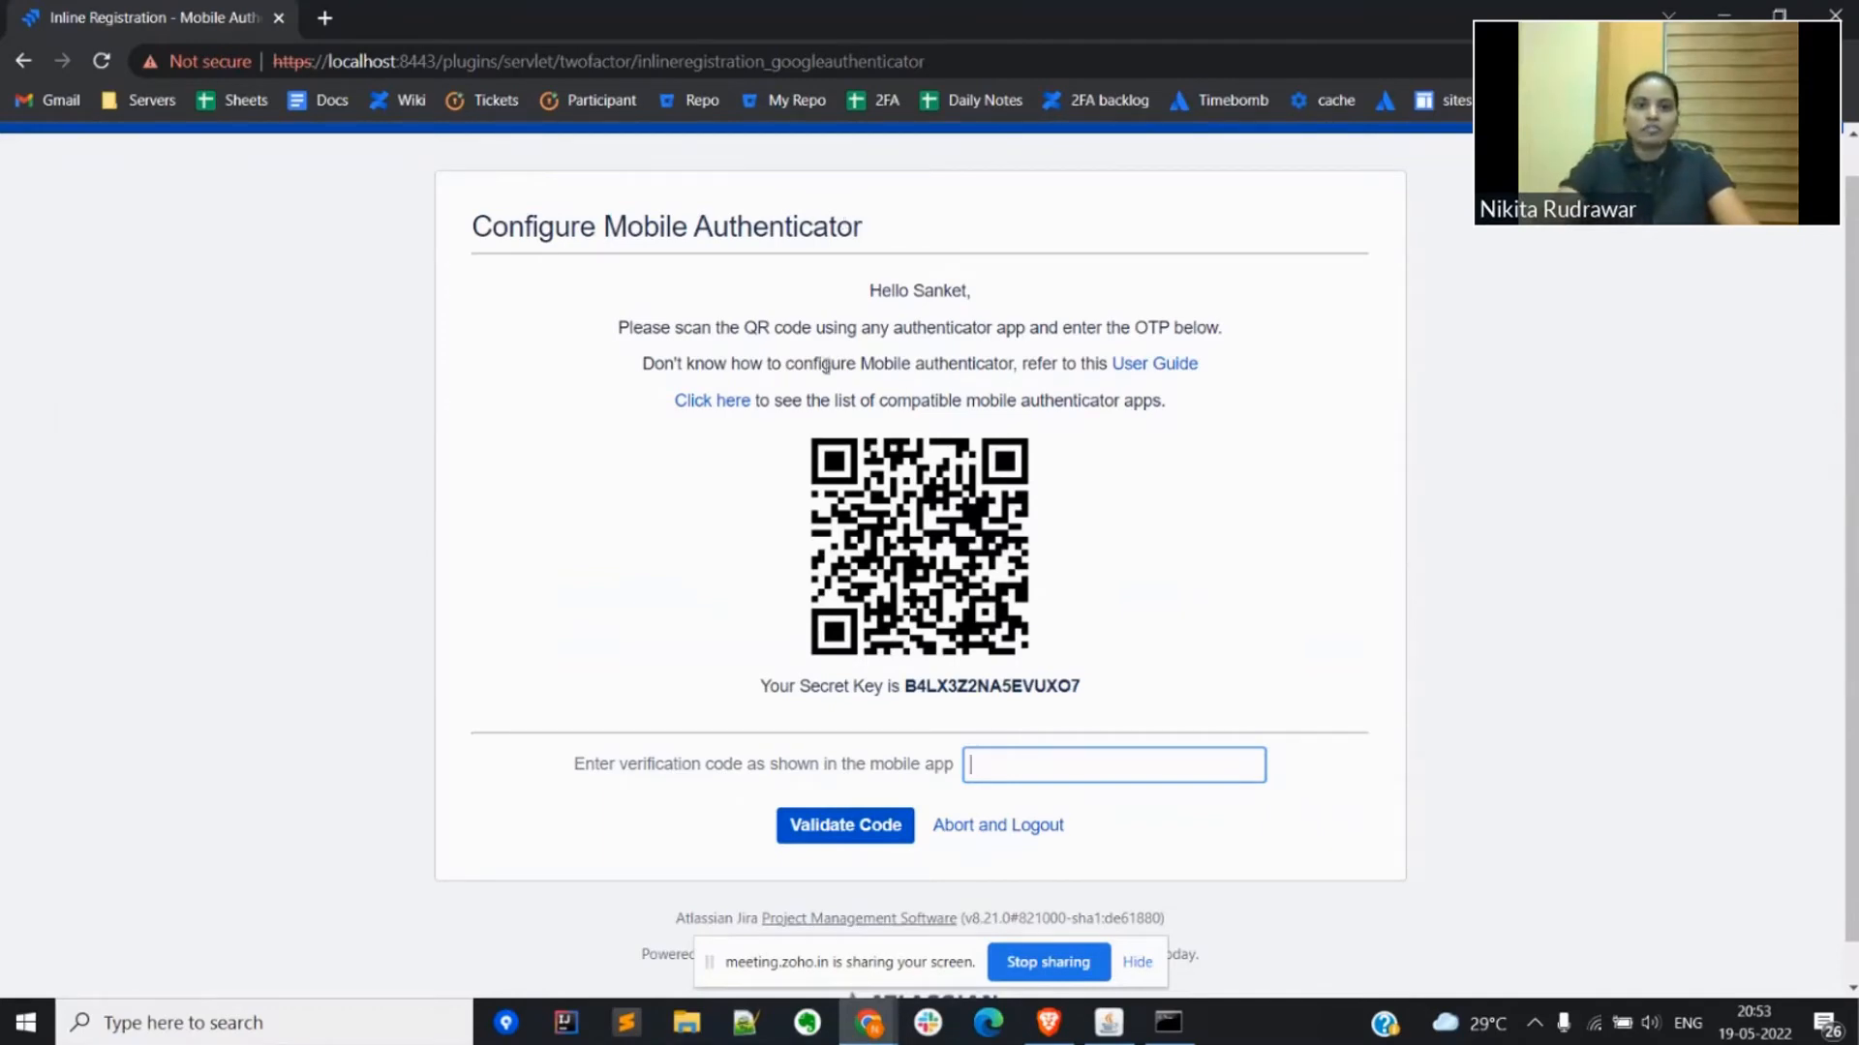
{"action": "left_click", "coordinate": [722, 403]}
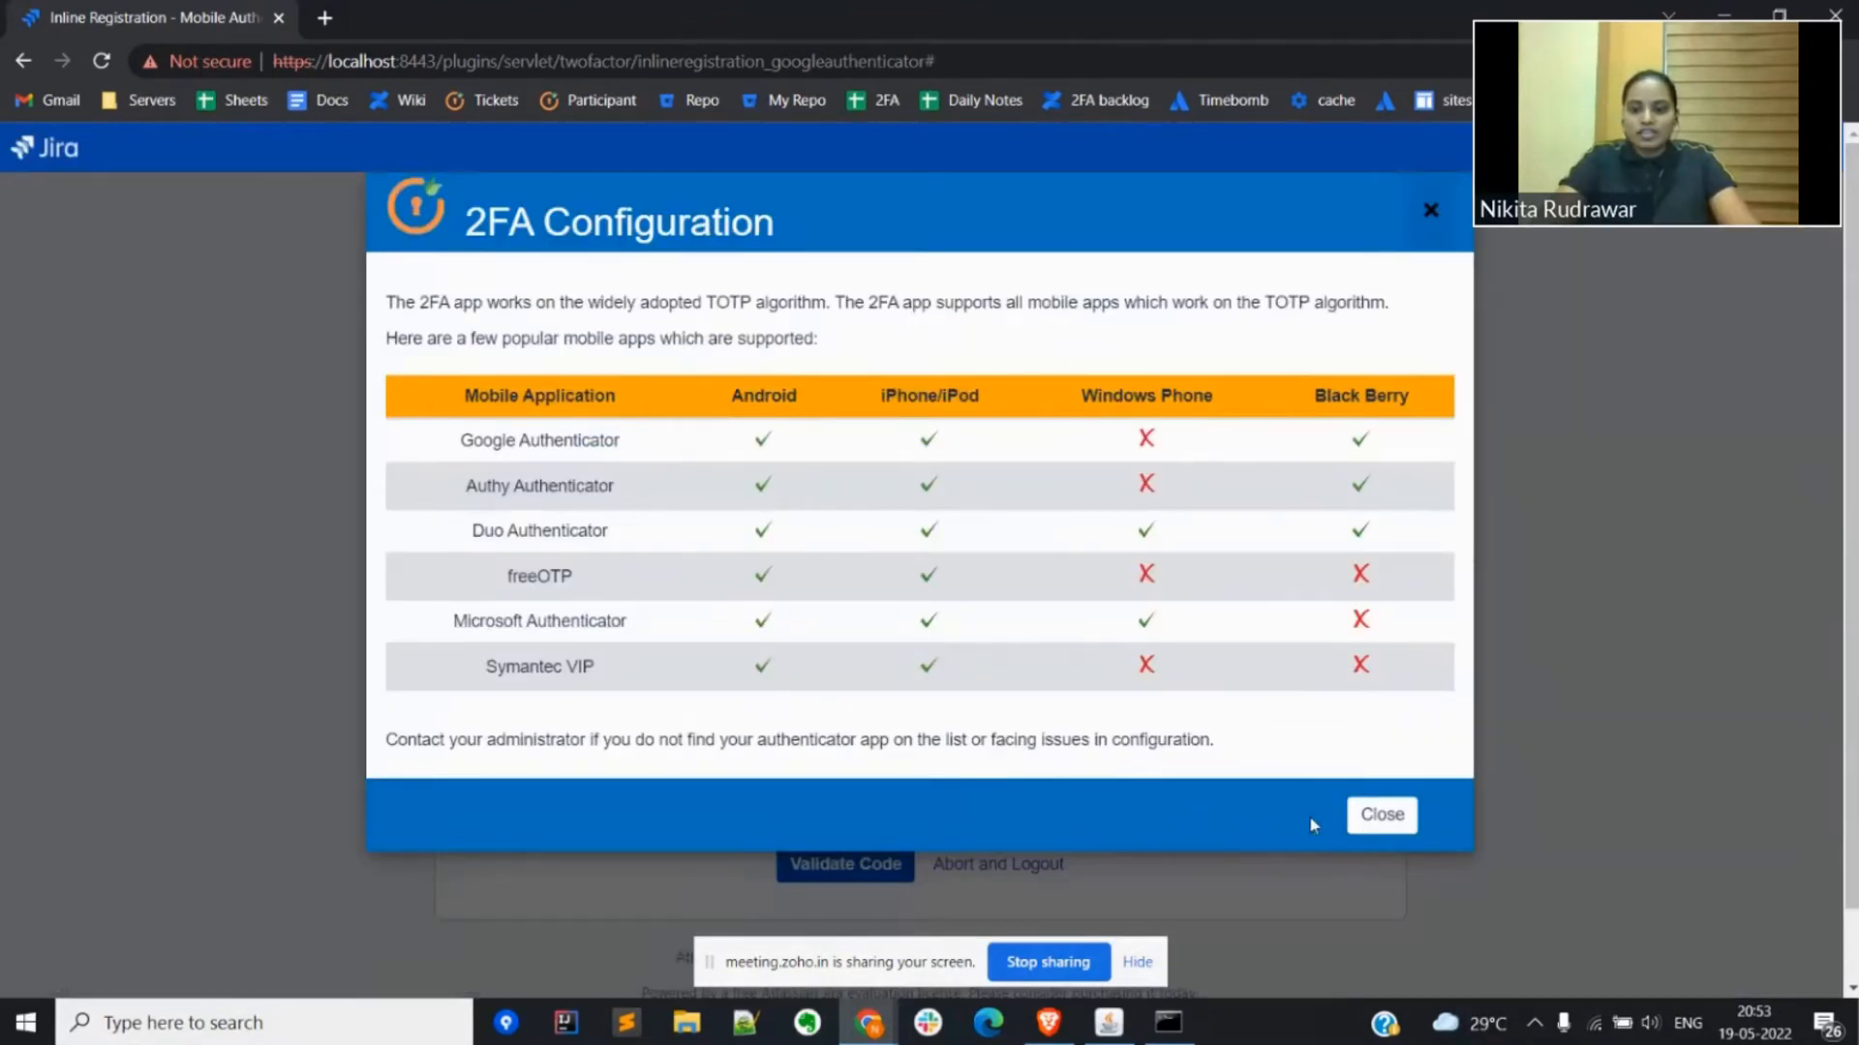
{"action": "left_click", "coordinate": [1382, 815]}
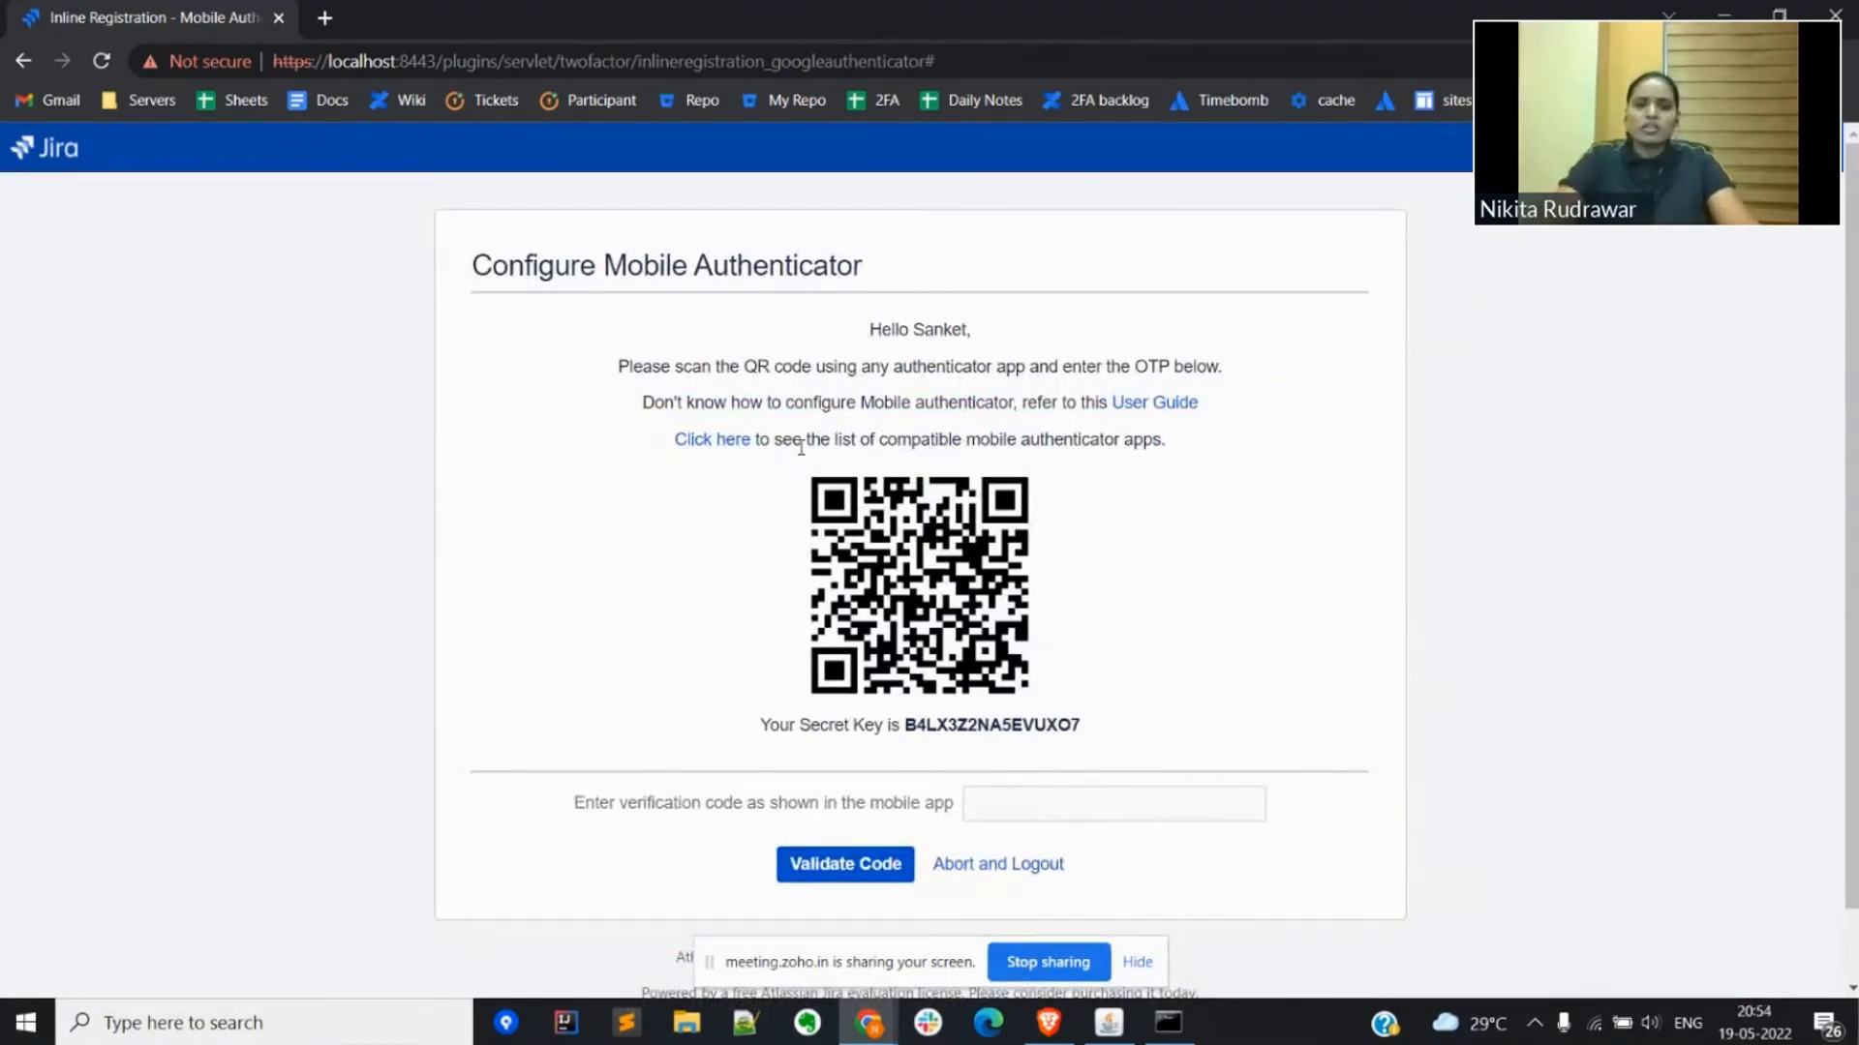
Step: Reopen the list of supported mobile authenticator apps, highlight Google, Duo and Microsoft in it, and close the list
{"action": "left_click", "coordinate": [733, 442]}
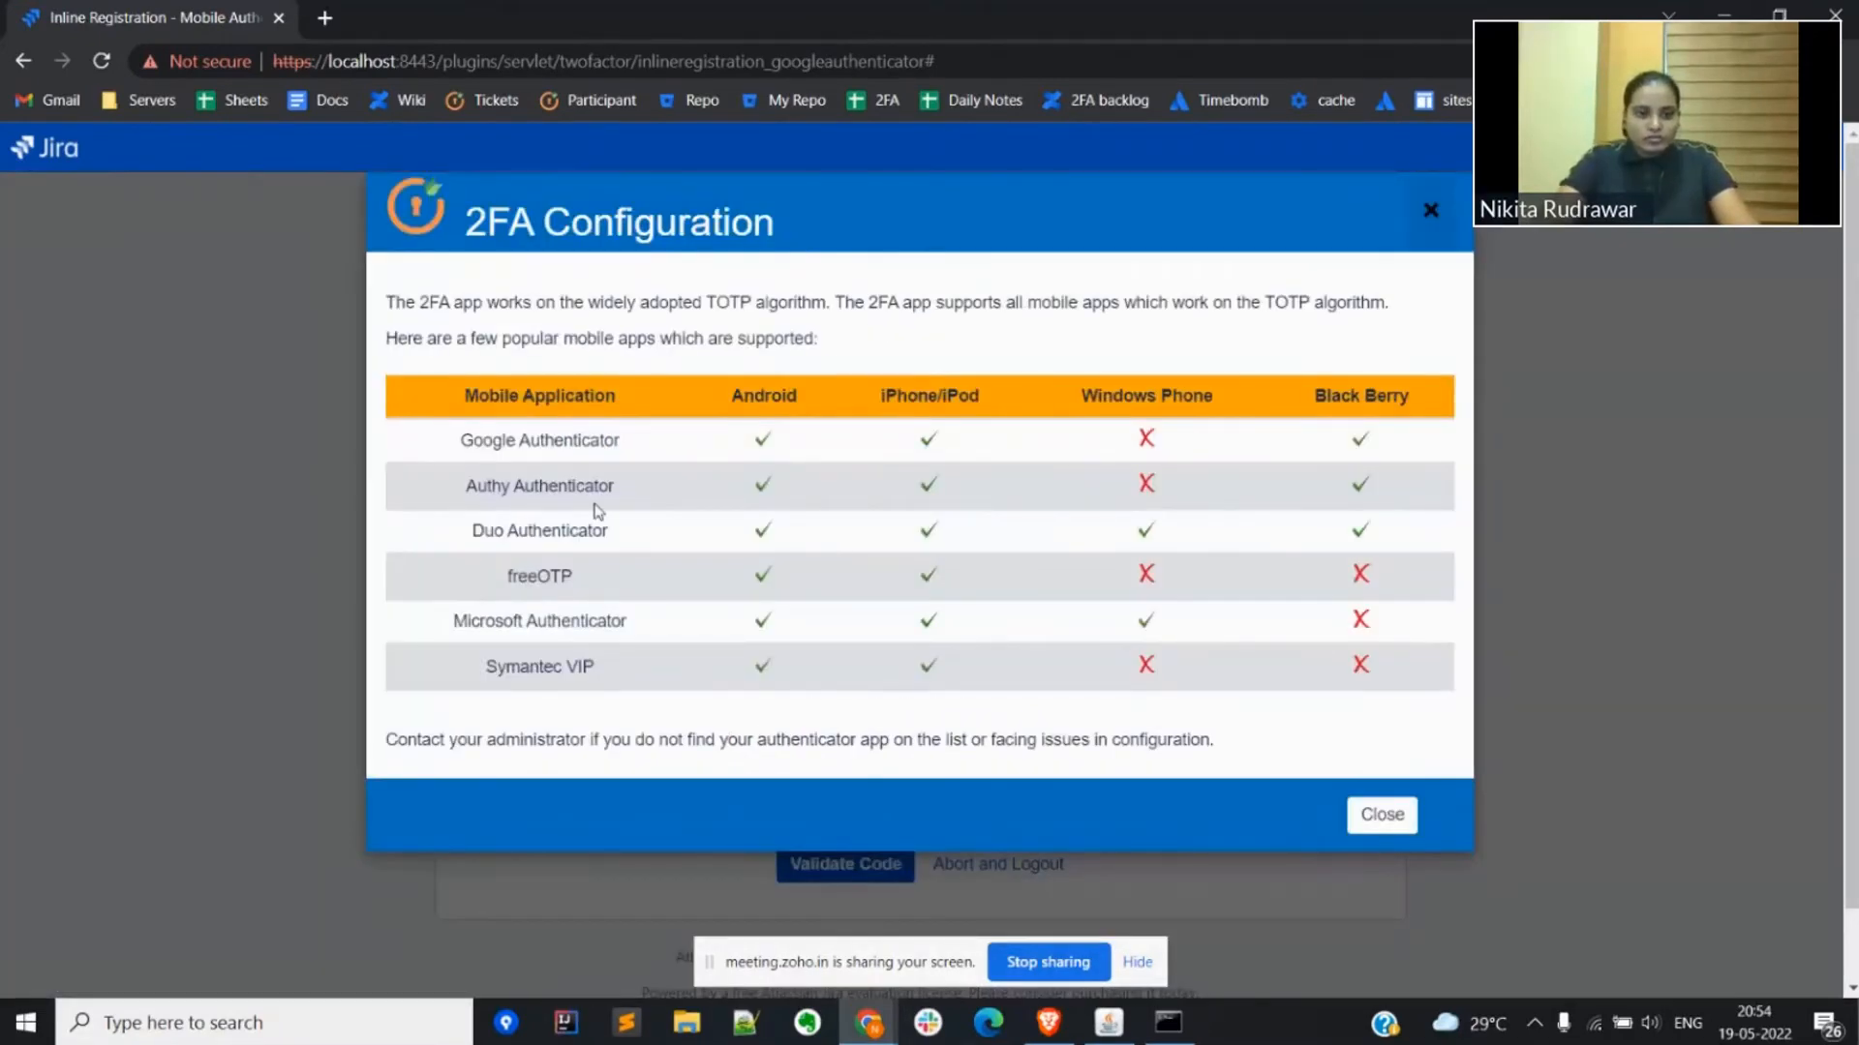
{"action": "double_click", "coordinate": [489, 440]}
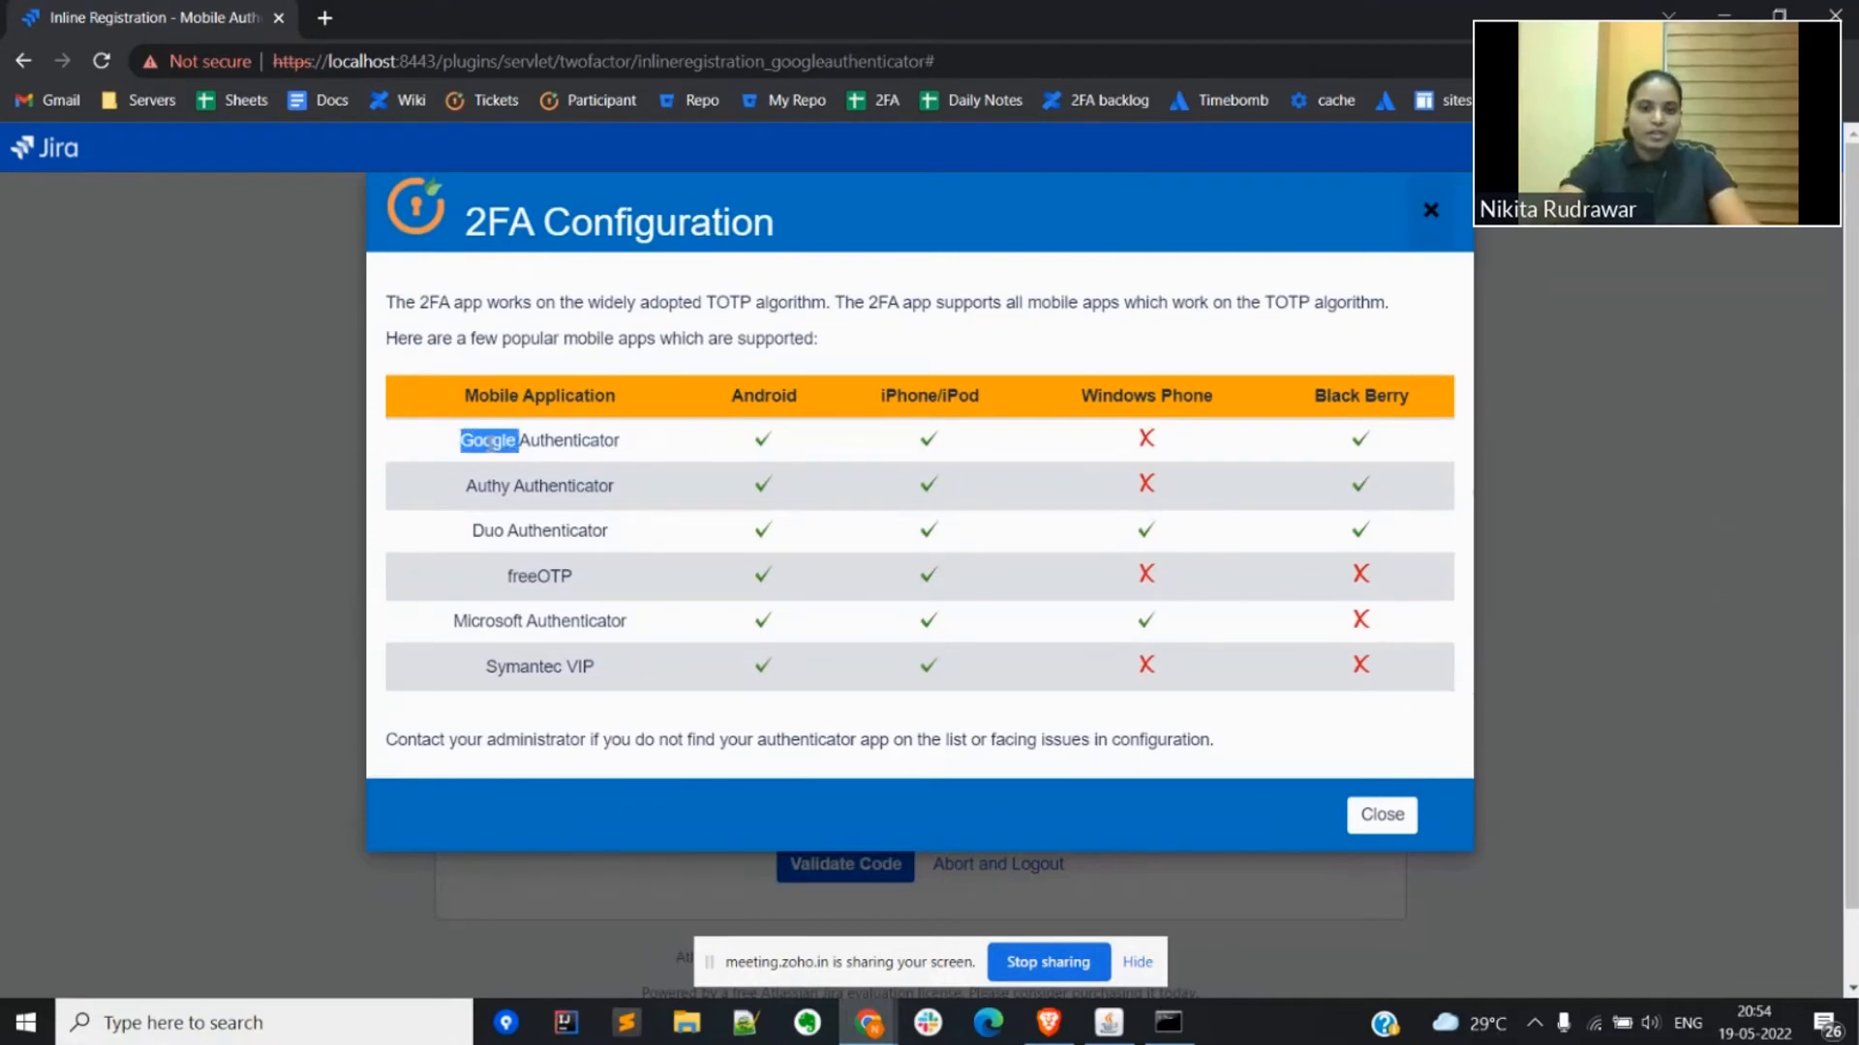
{"action": "double_click", "coordinate": [489, 531]}
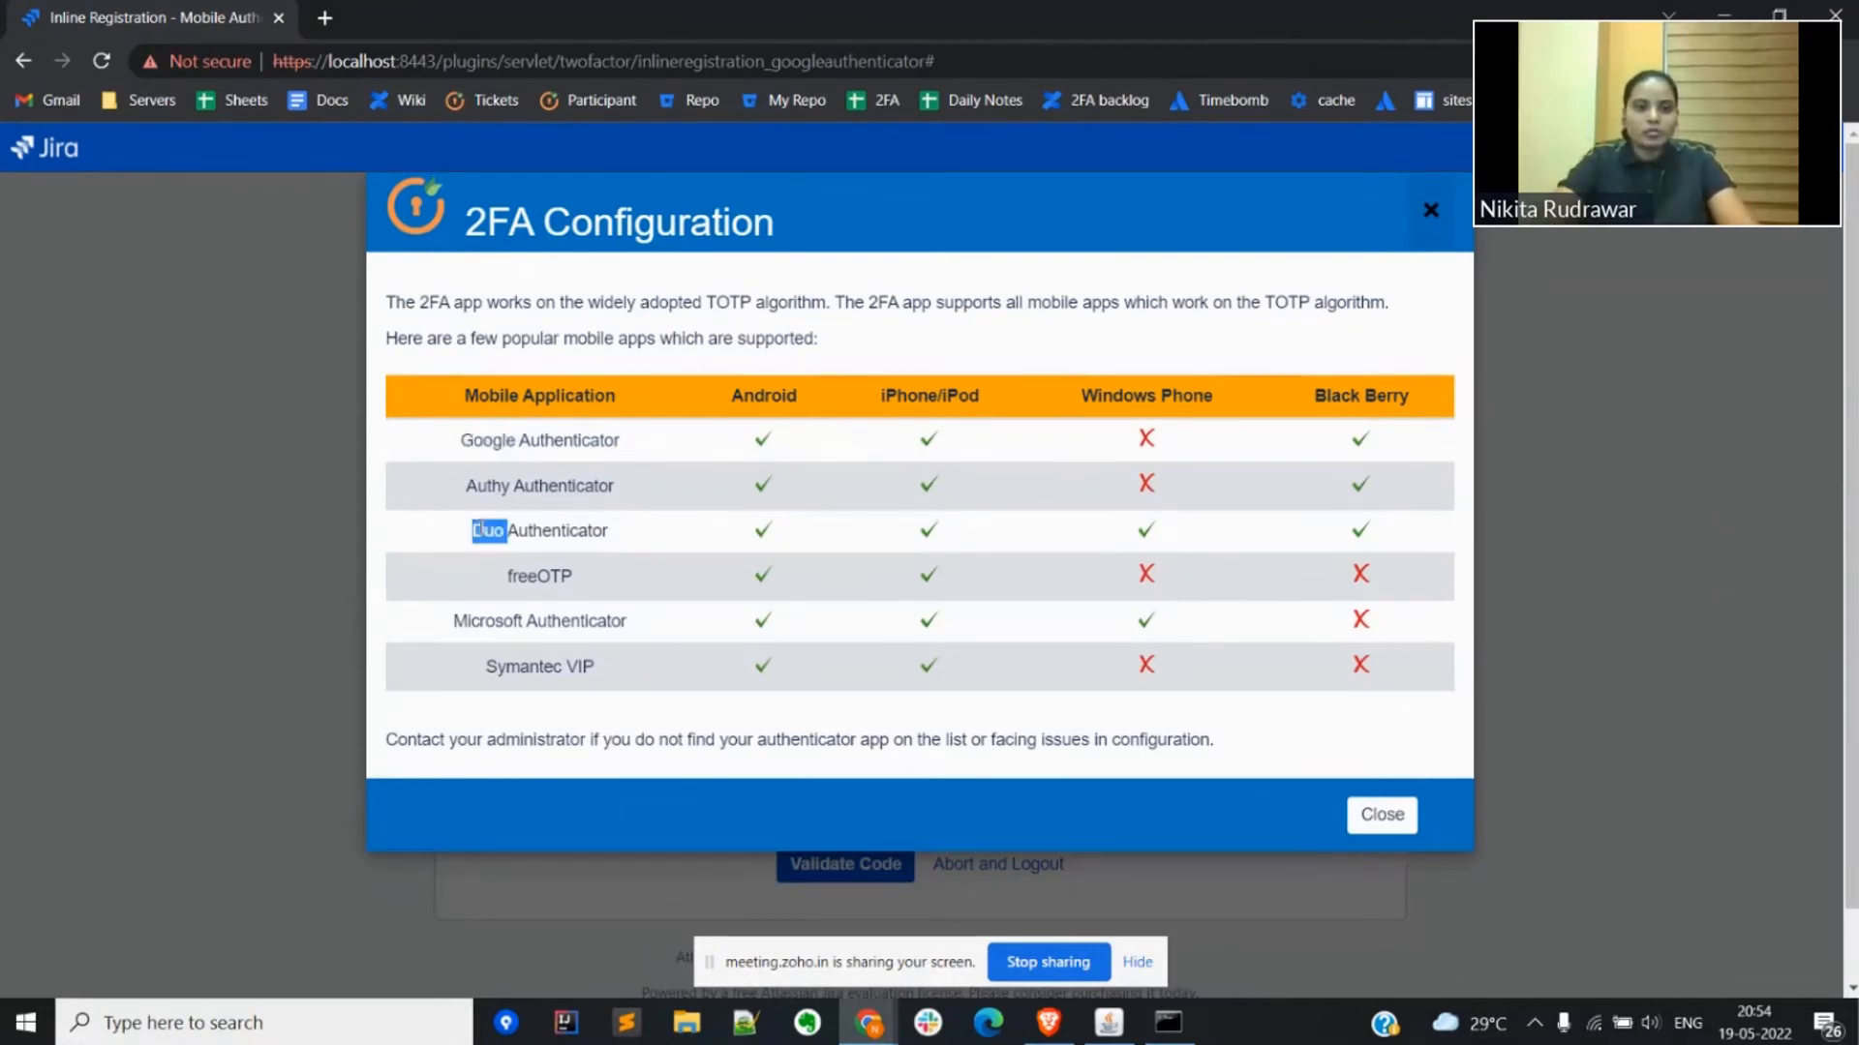
{"action": "double_click", "coordinate": [486, 621]}
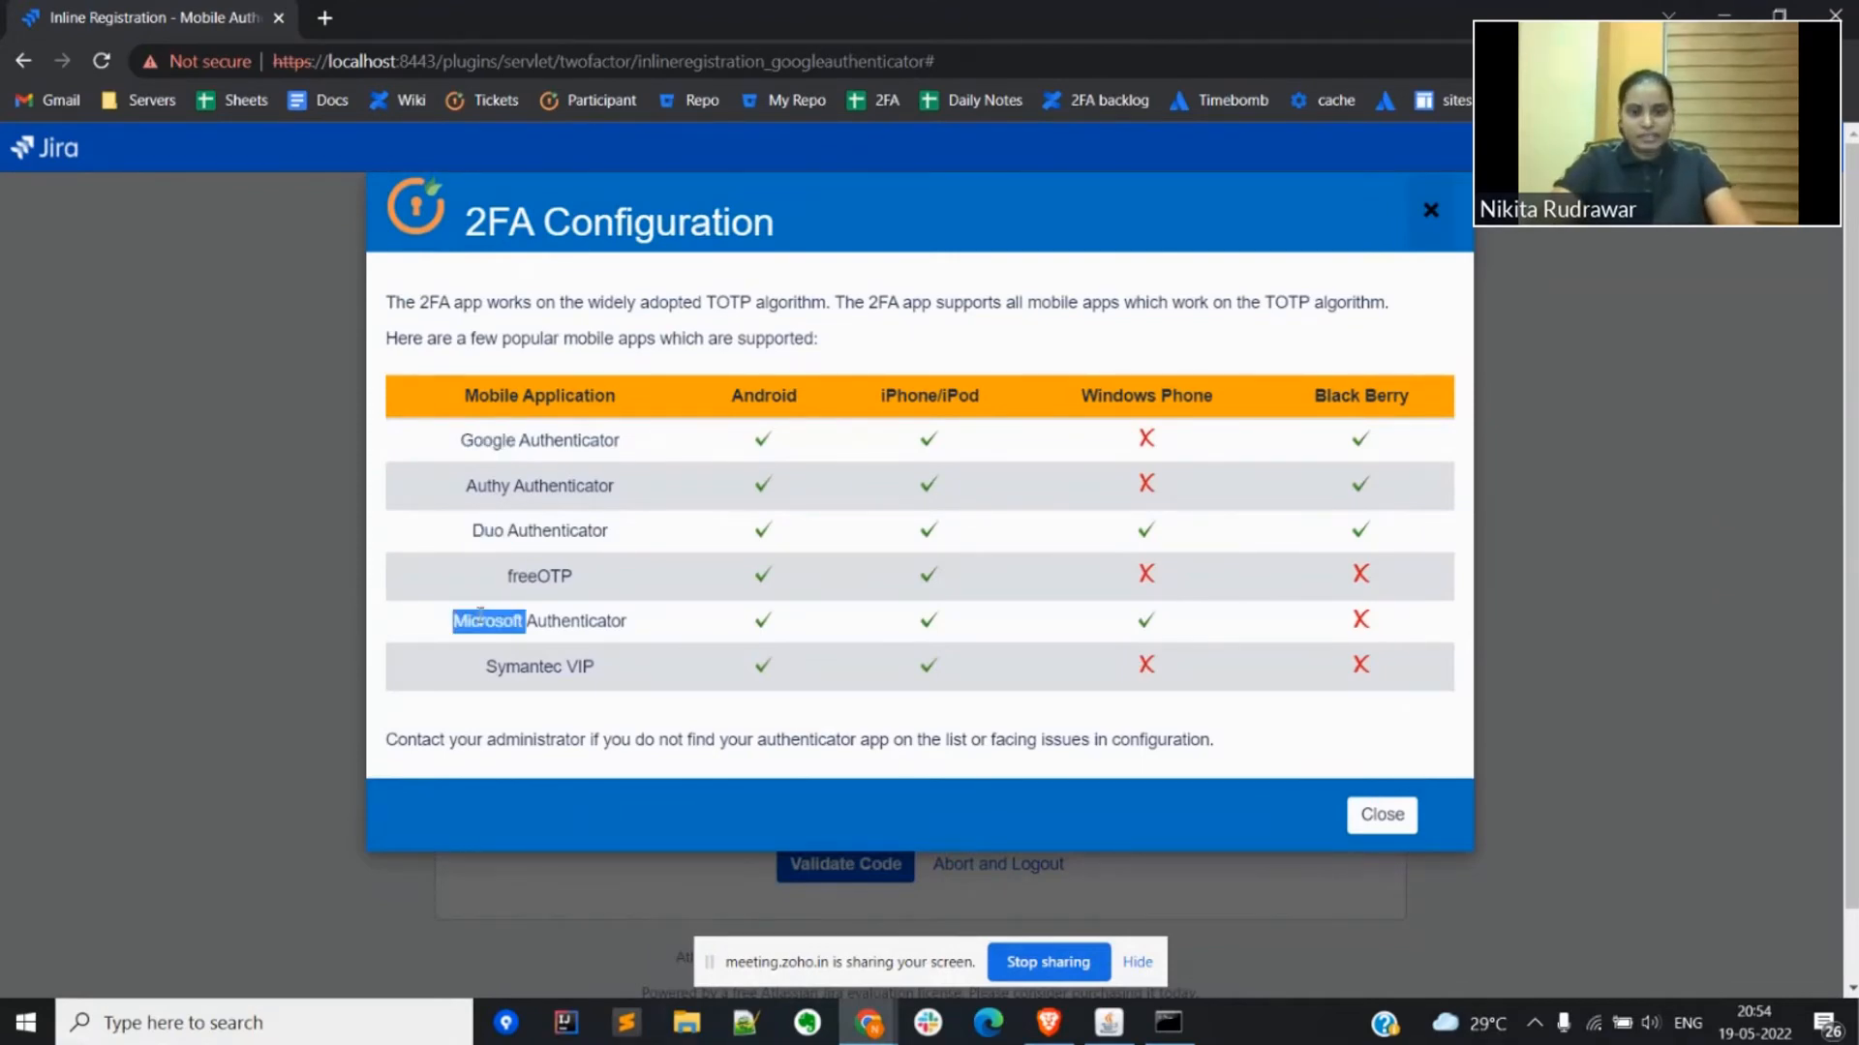
{"action": "left_click", "coordinate": [1384, 818]}
Step: Enter the verification code from the mobile authenticator app and validate it to complete the Mobile Authenticator setup
{"action": "scroll", "coordinate": [1011, 576], "scroll_direction": "down", "scroll_amount": 1}
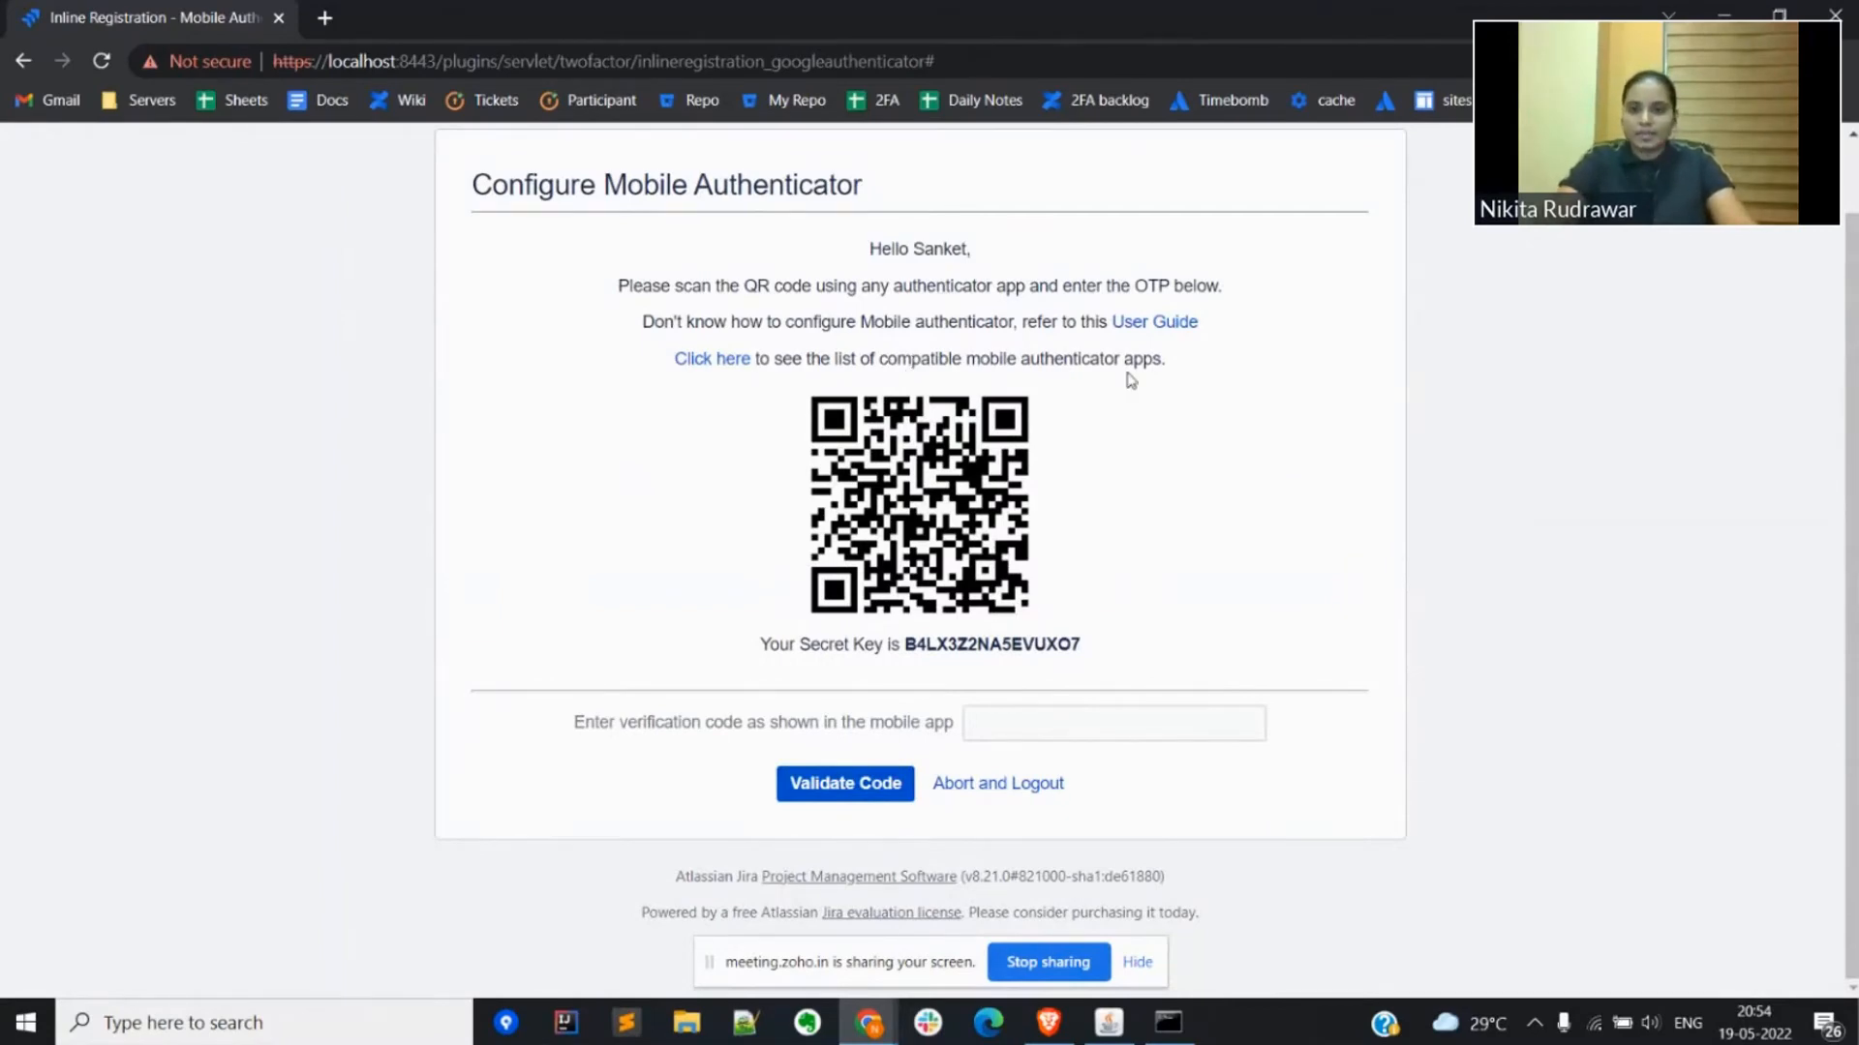
{"action": "left_click_drag", "start_coordinate": [1130, 380], "coordinate": [1028, 397]}
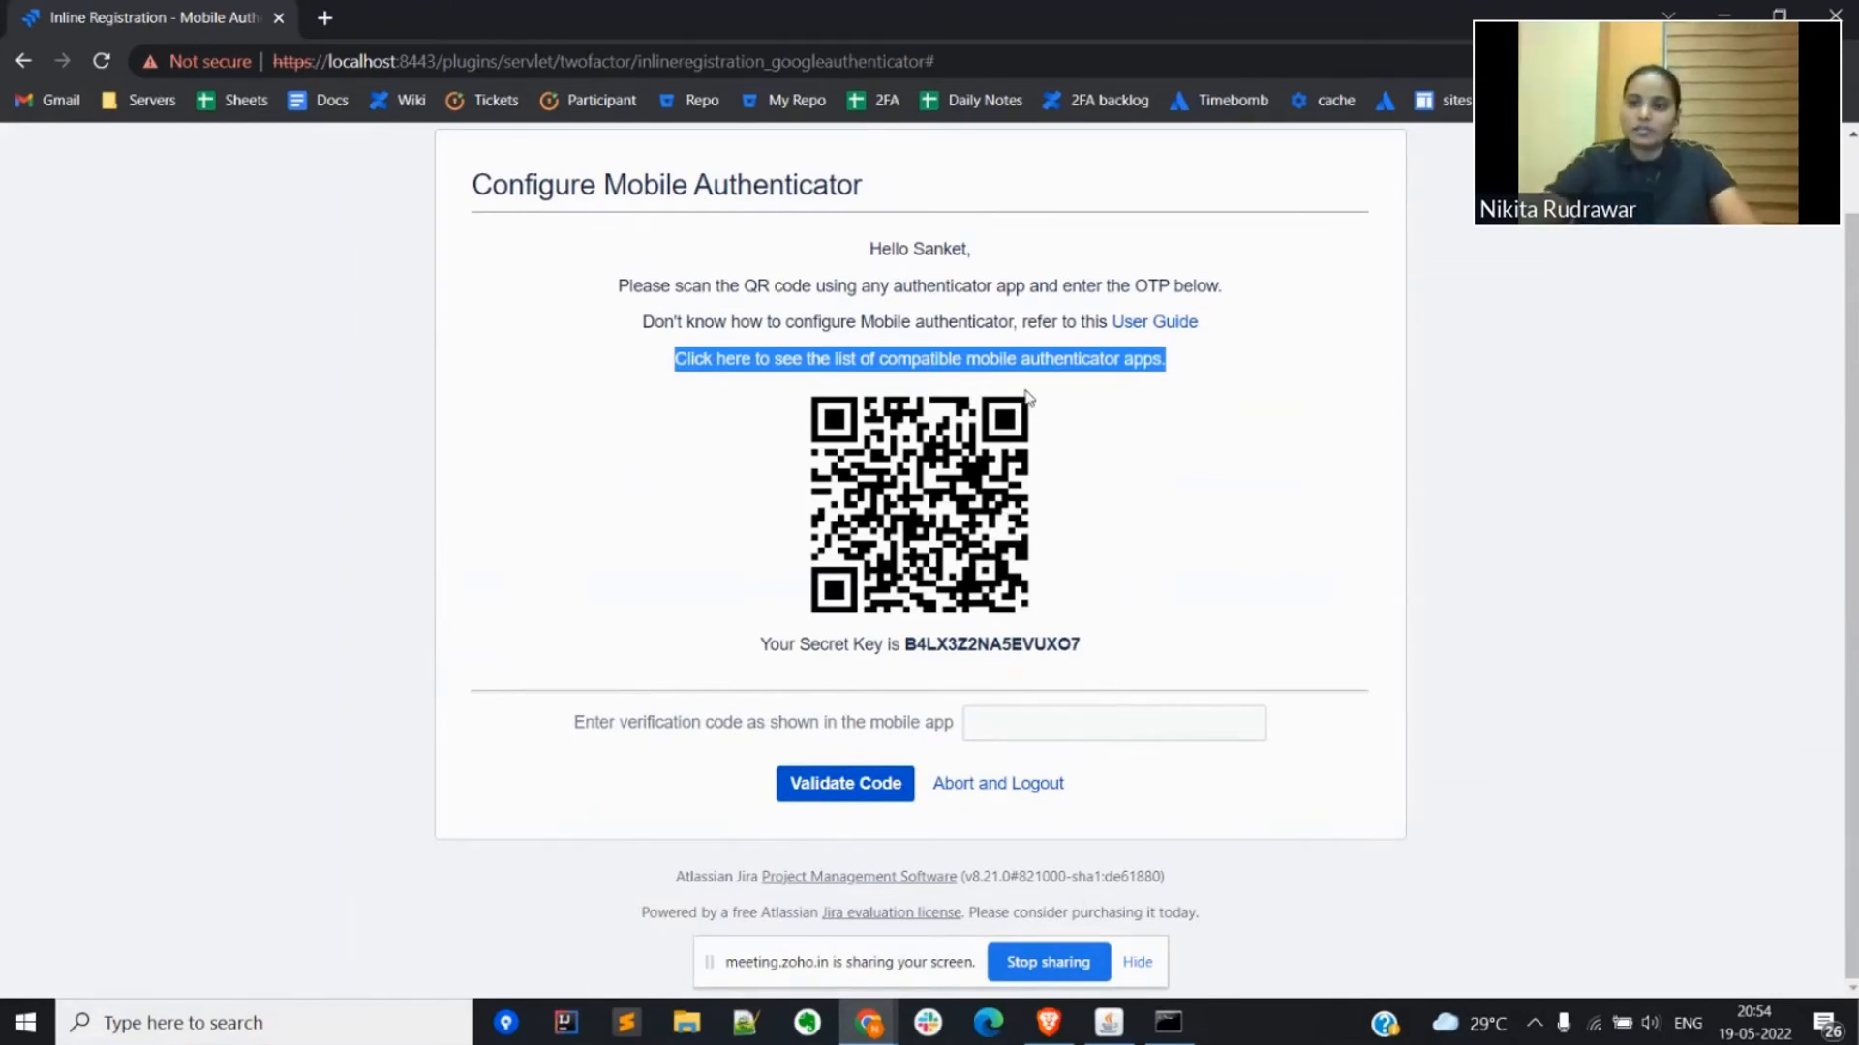
{"action": "left_click", "coordinate": [1034, 730]}
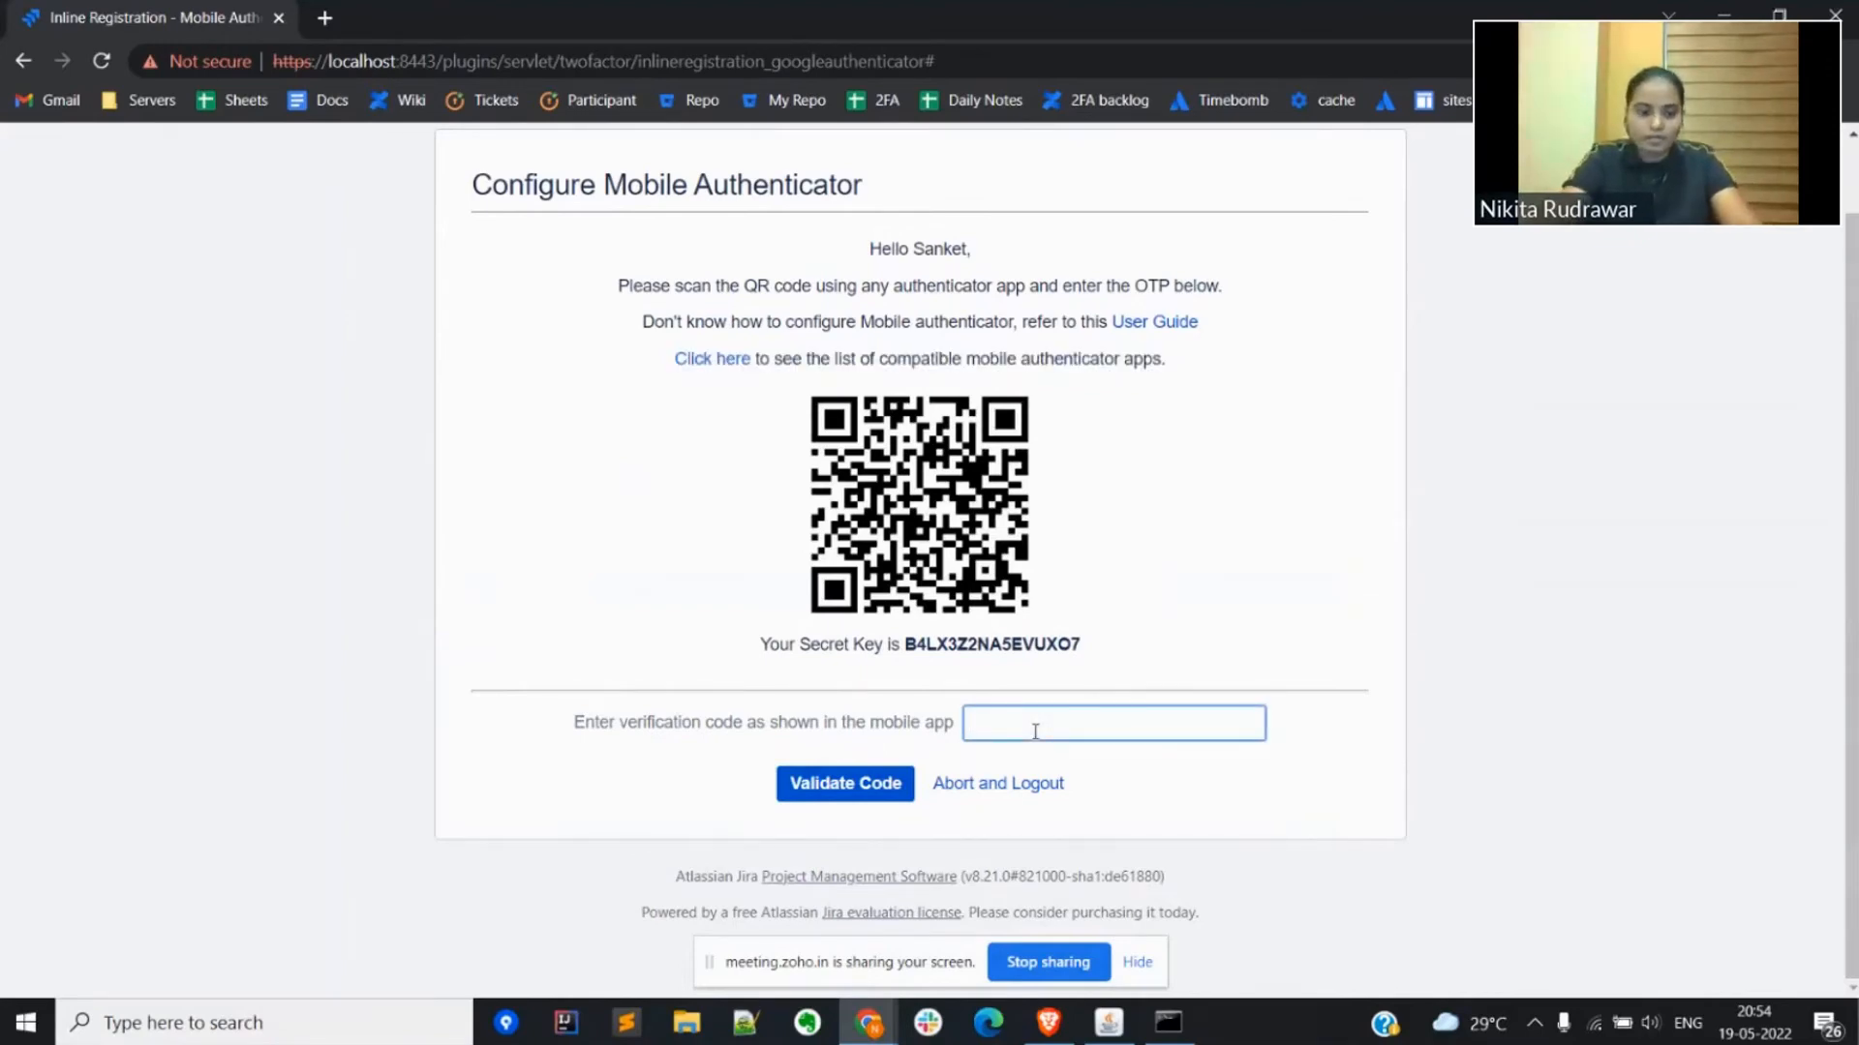
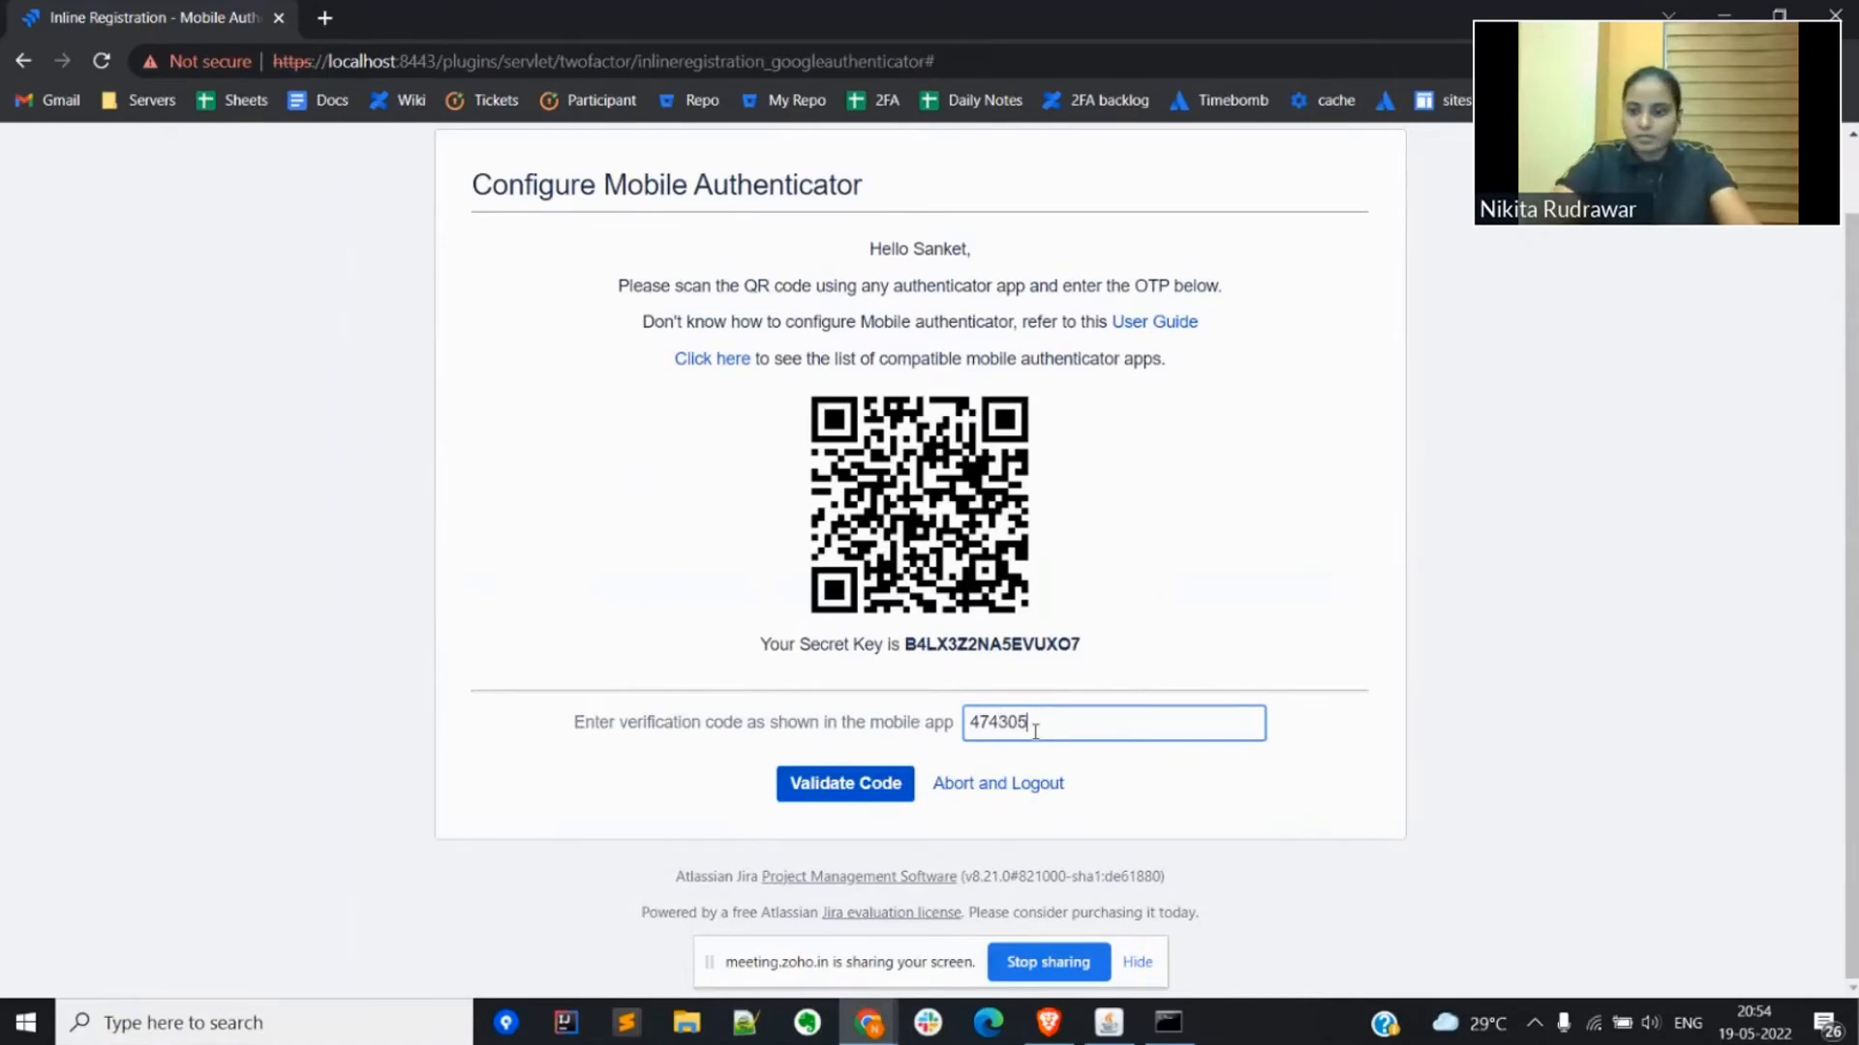
{"action": "left_click", "coordinate": [850, 785]}
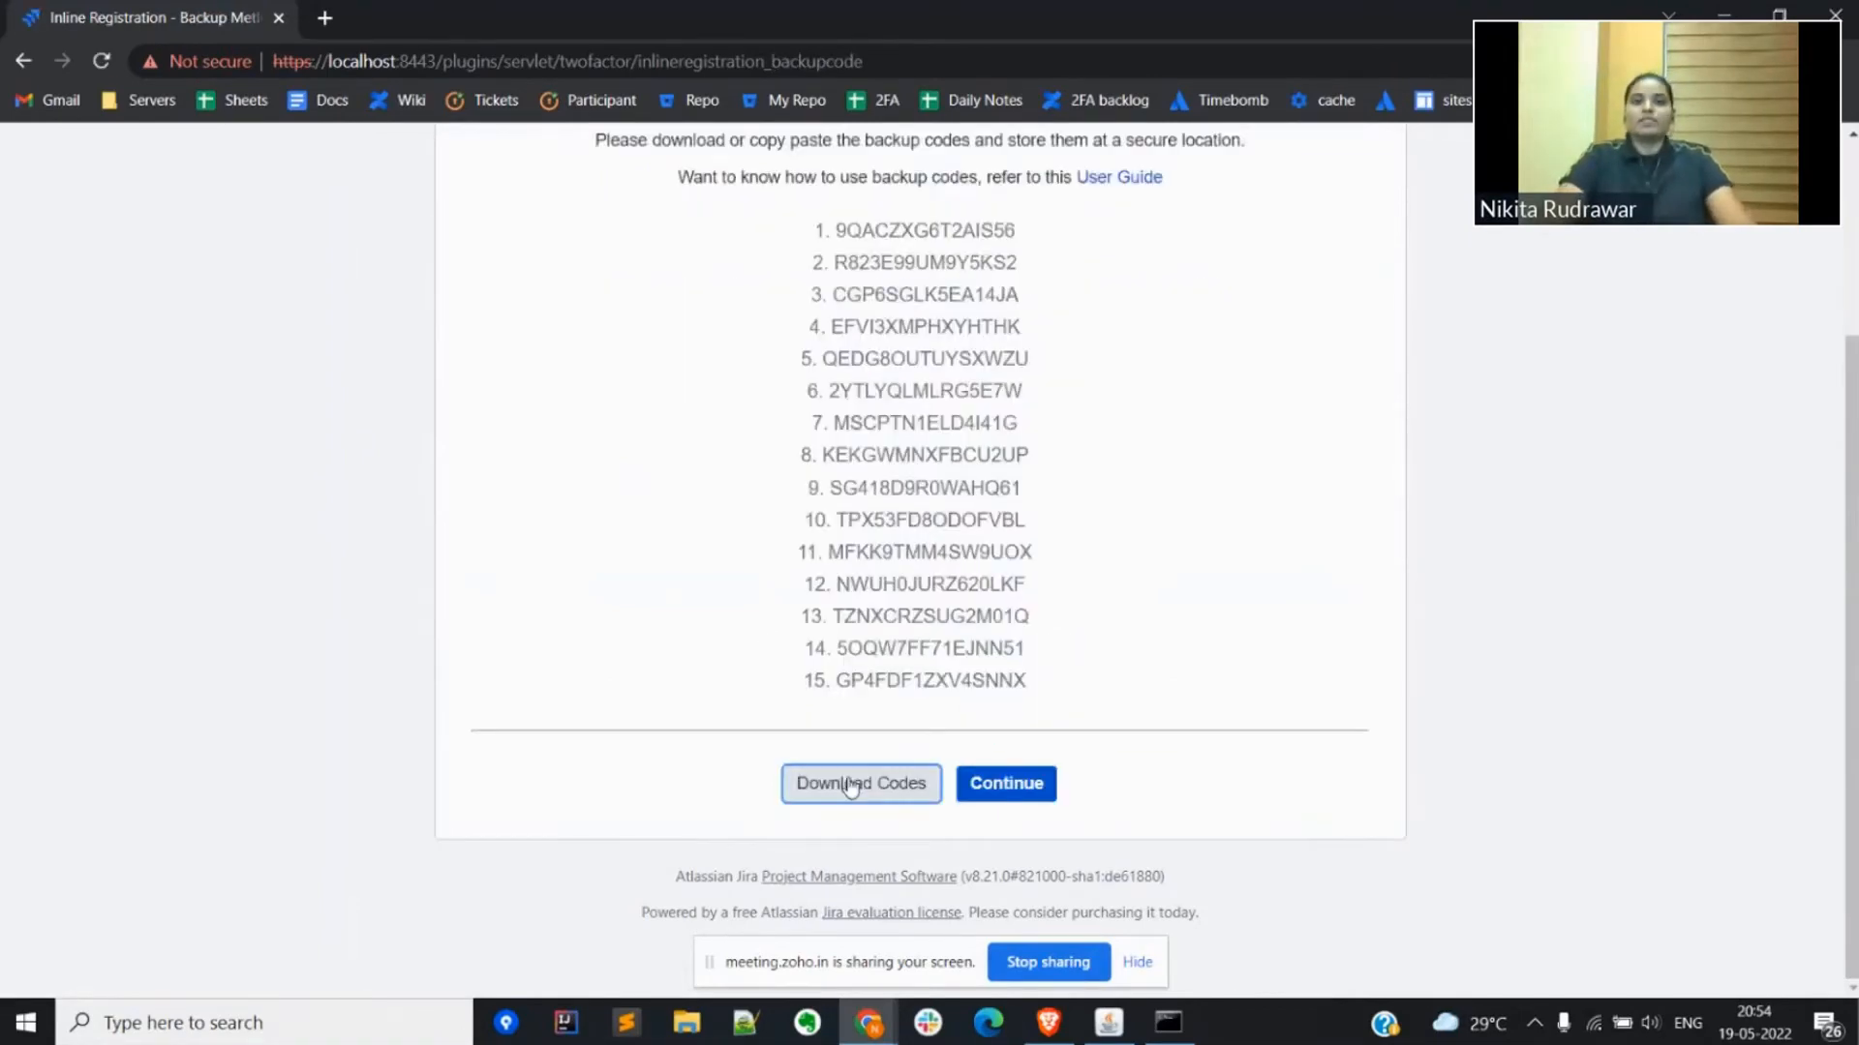
Step: Review the one-time backup codes, download them as a text file, and continue to the System Dashboard
{"action": "scroll", "coordinate": [850, 786], "scroll_direction": "up", "scroll_amount": 3}
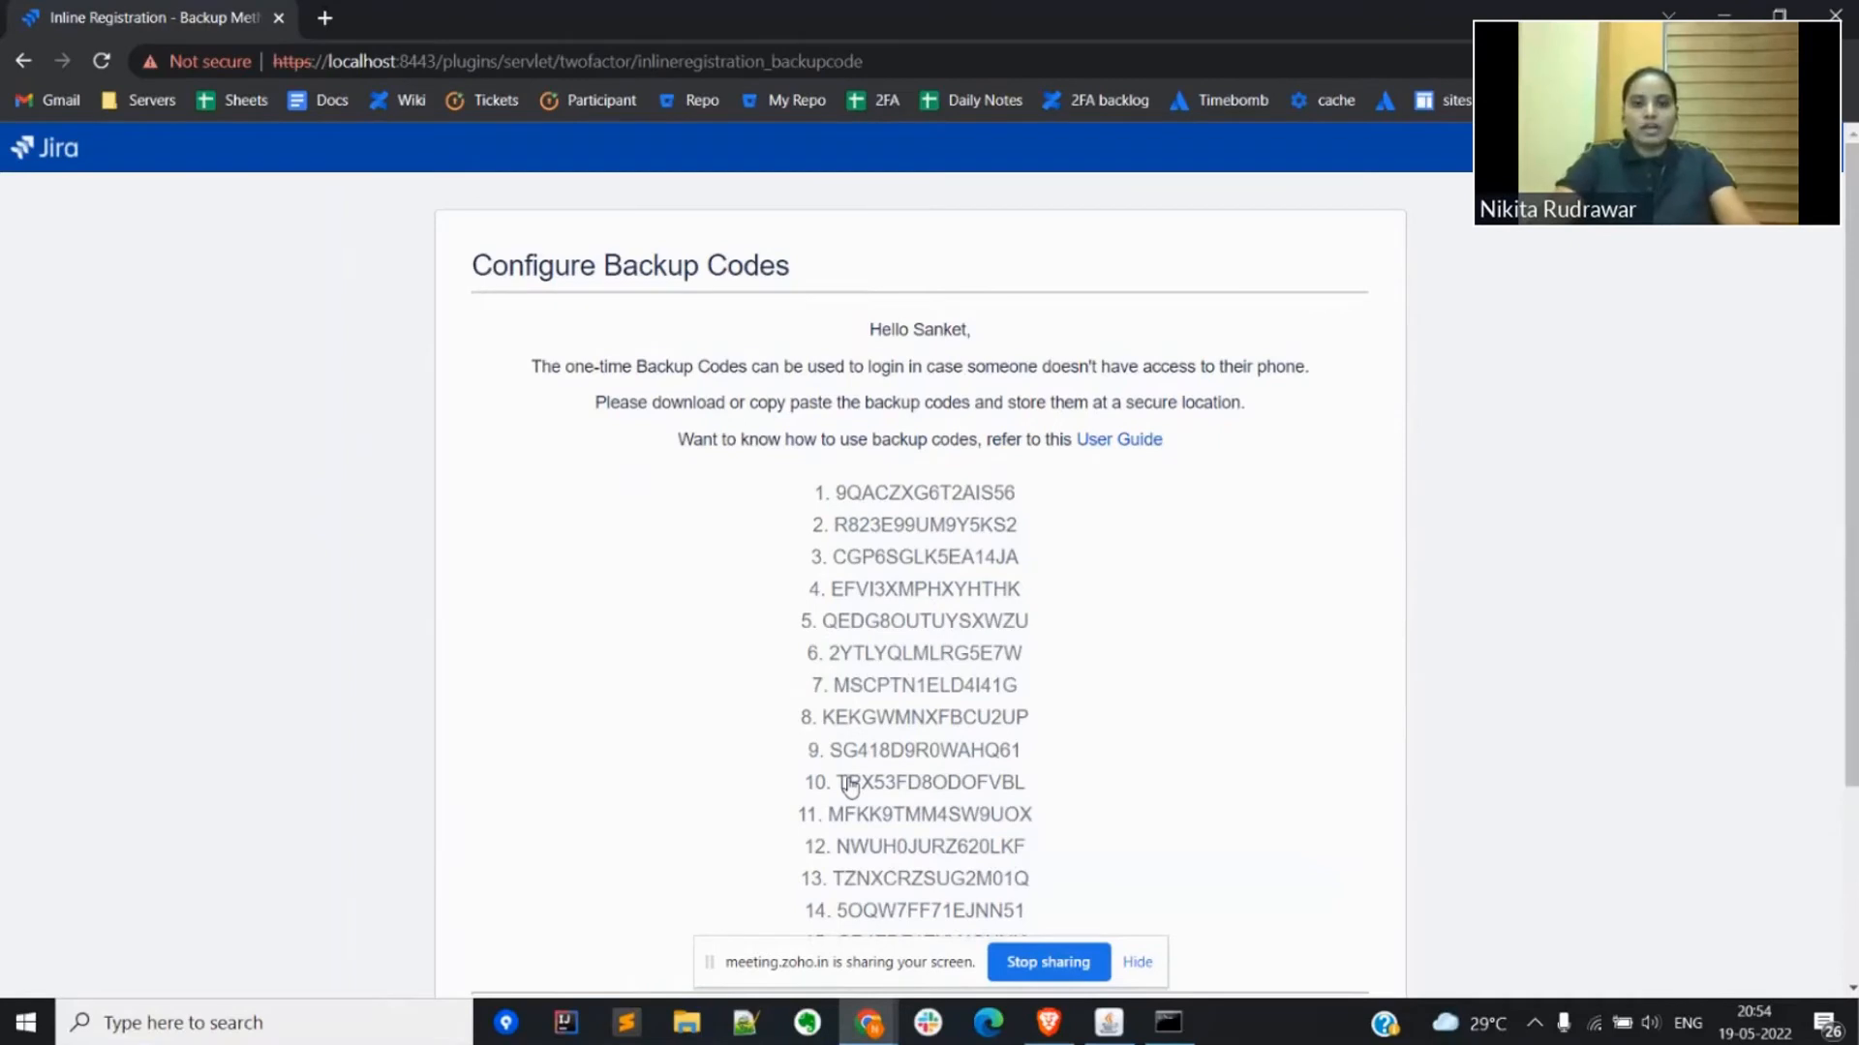
{"action": "triple_click", "coordinate": [635, 257]}
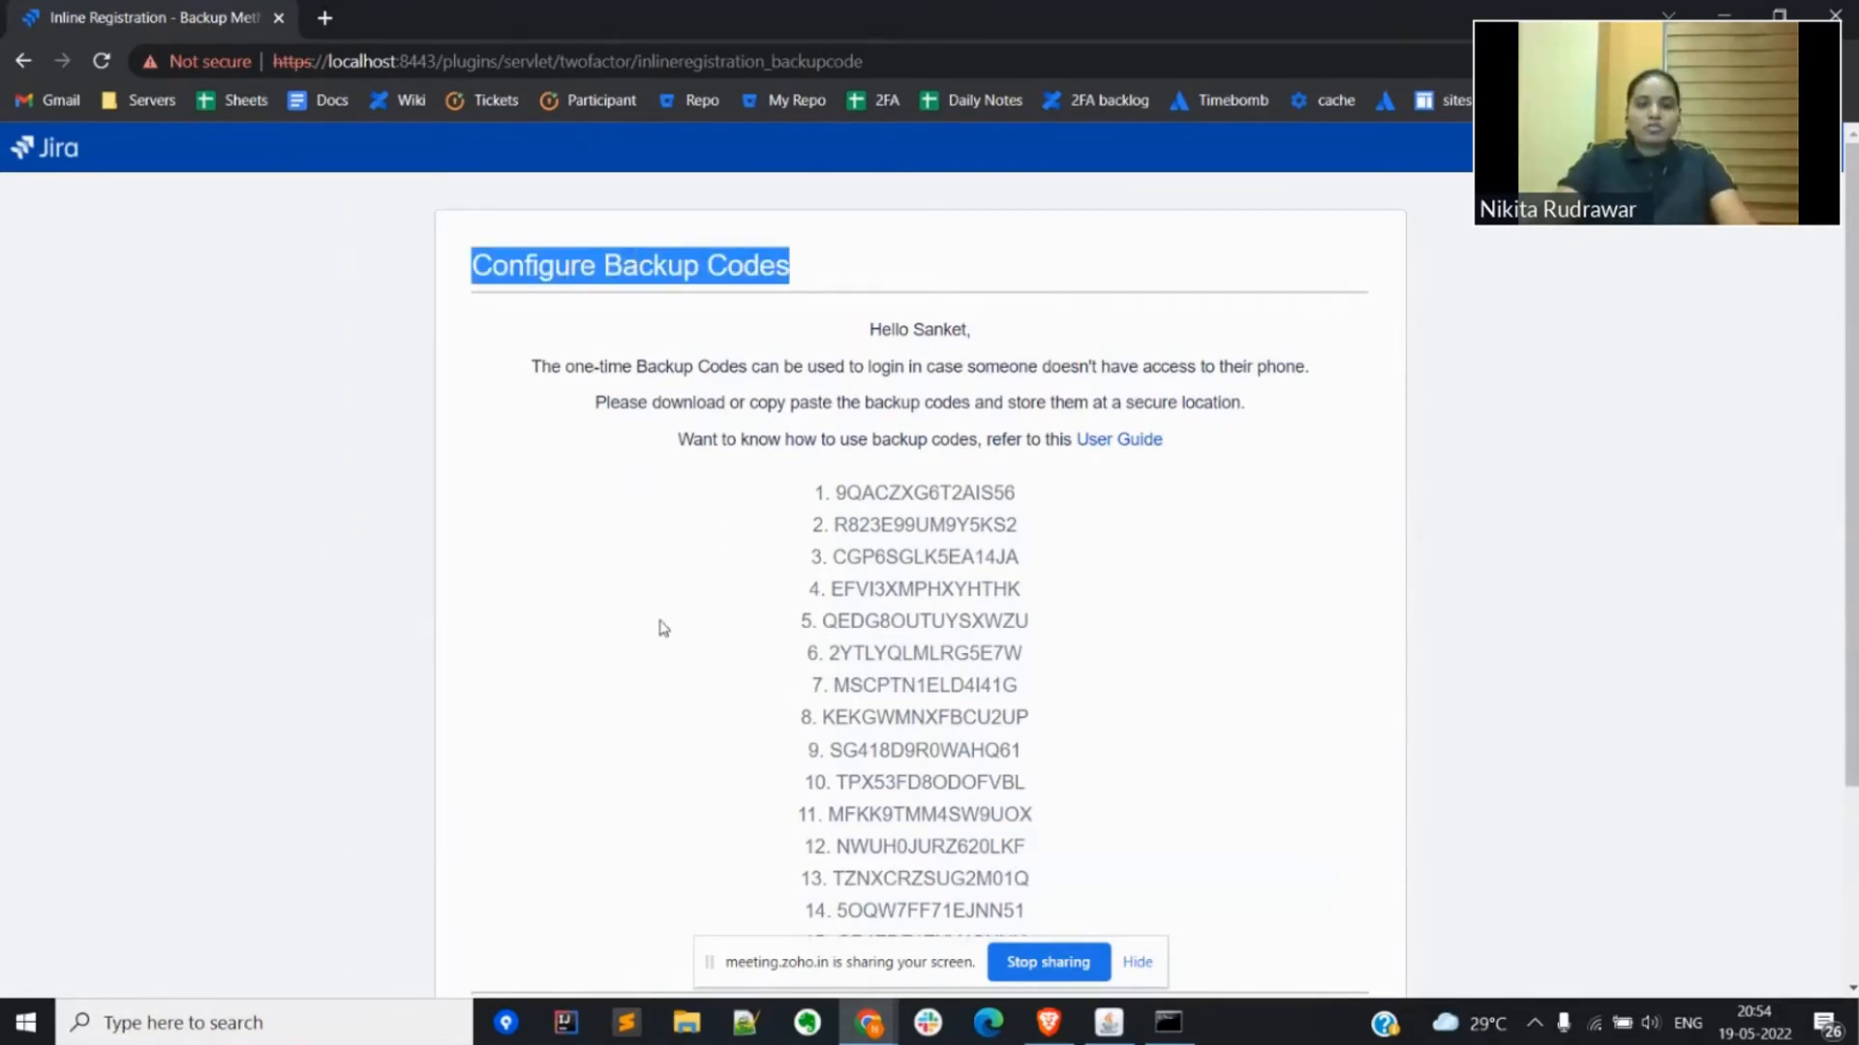
{"action": "scroll", "coordinate": [663, 628], "scroll_direction": "down", "scroll_amount": 2}
{"action": "scroll", "coordinate": [663, 628], "scroll_direction": "up", "scroll_amount": 2}
{"action": "scroll", "coordinate": [663, 629], "scroll_direction": "down", "scroll_amount": 1}
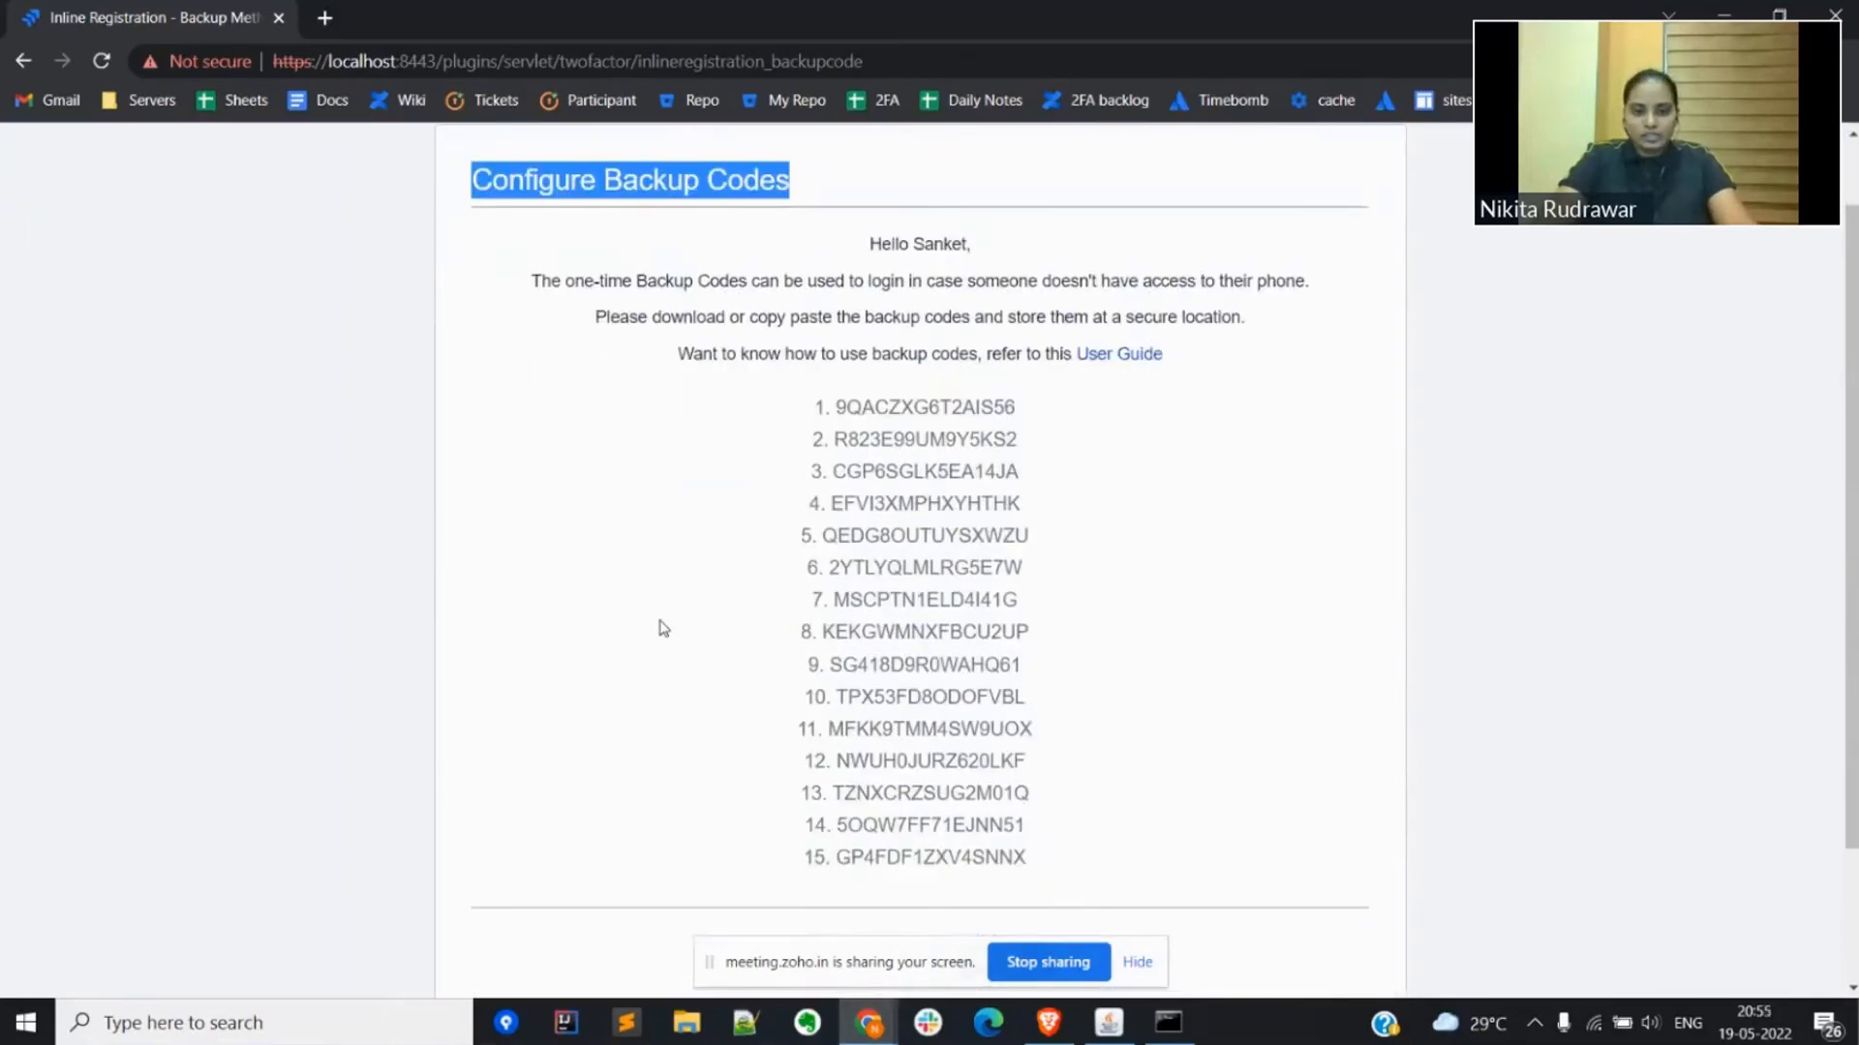
{"action": "scroll", "coordinate": [663, 628], "scroll_direction": "down", "scroll_amount": 2}
{"action": "left_click", "coordinate": [856, 792]}
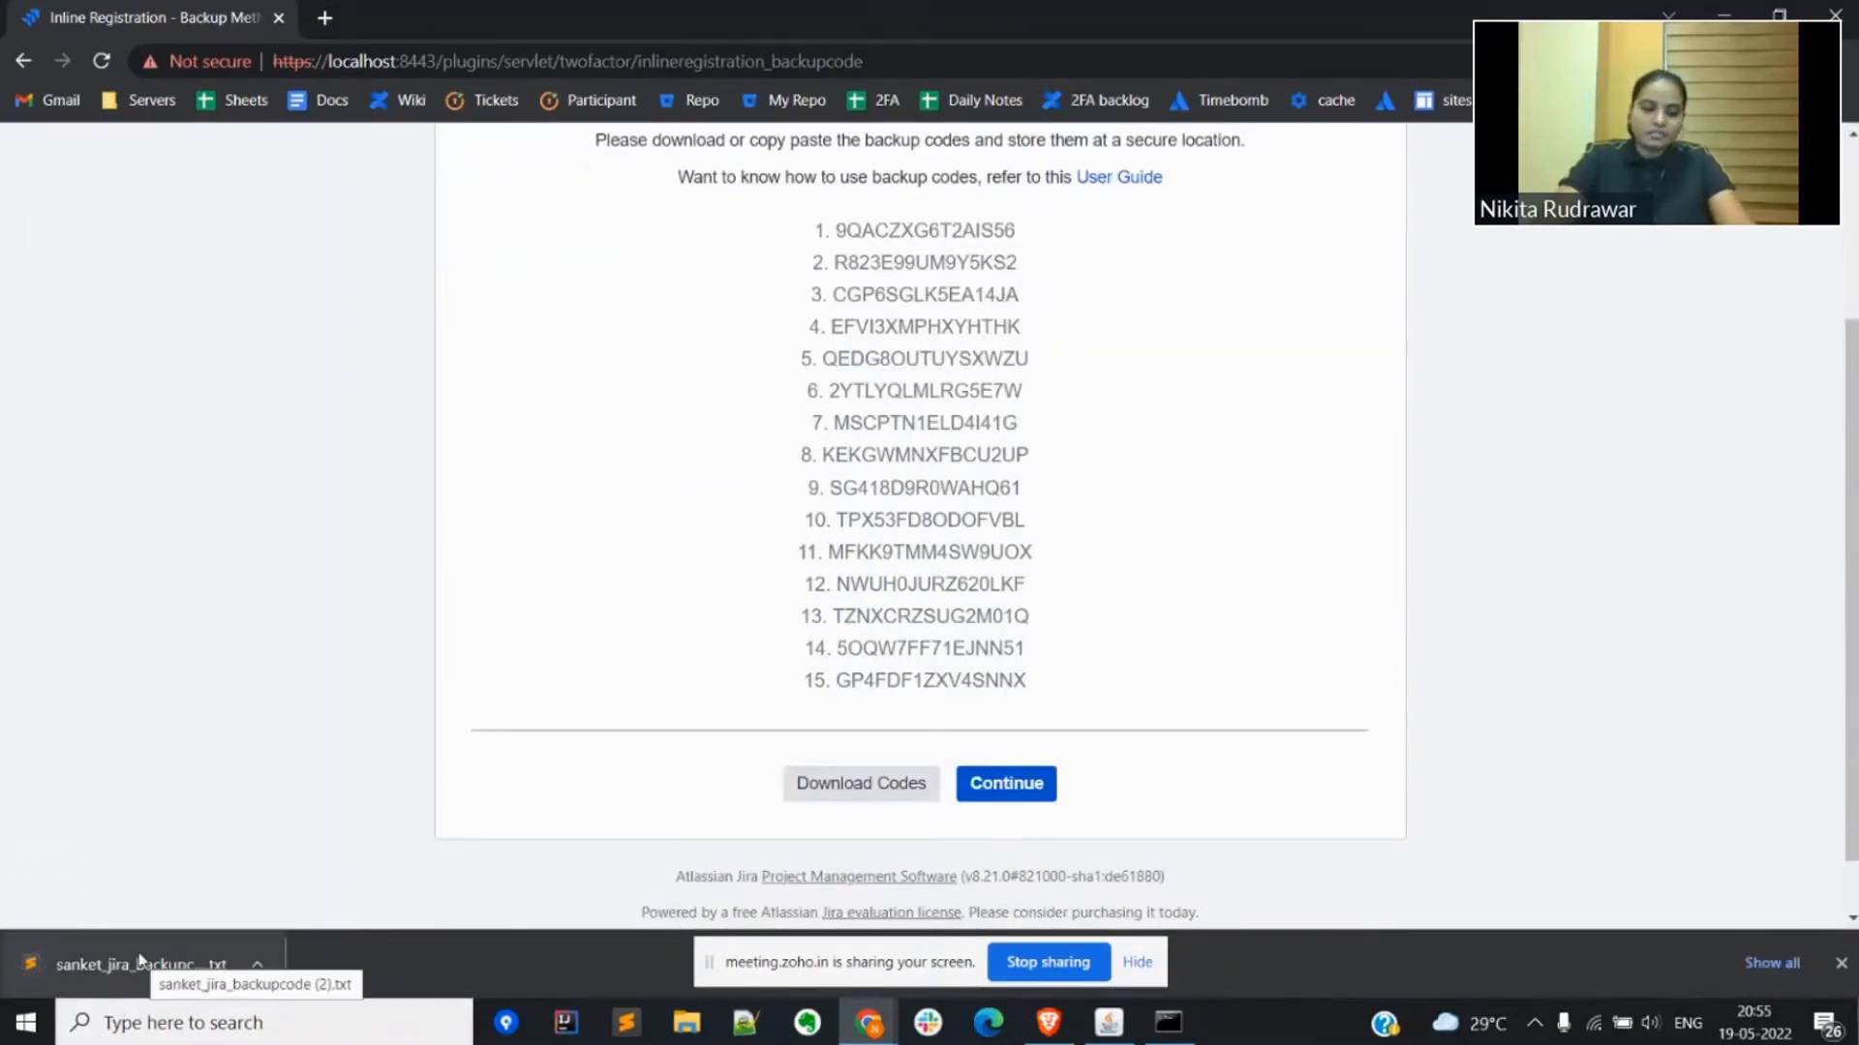
{"action": "left_click", "coordinate": [991, 791]}
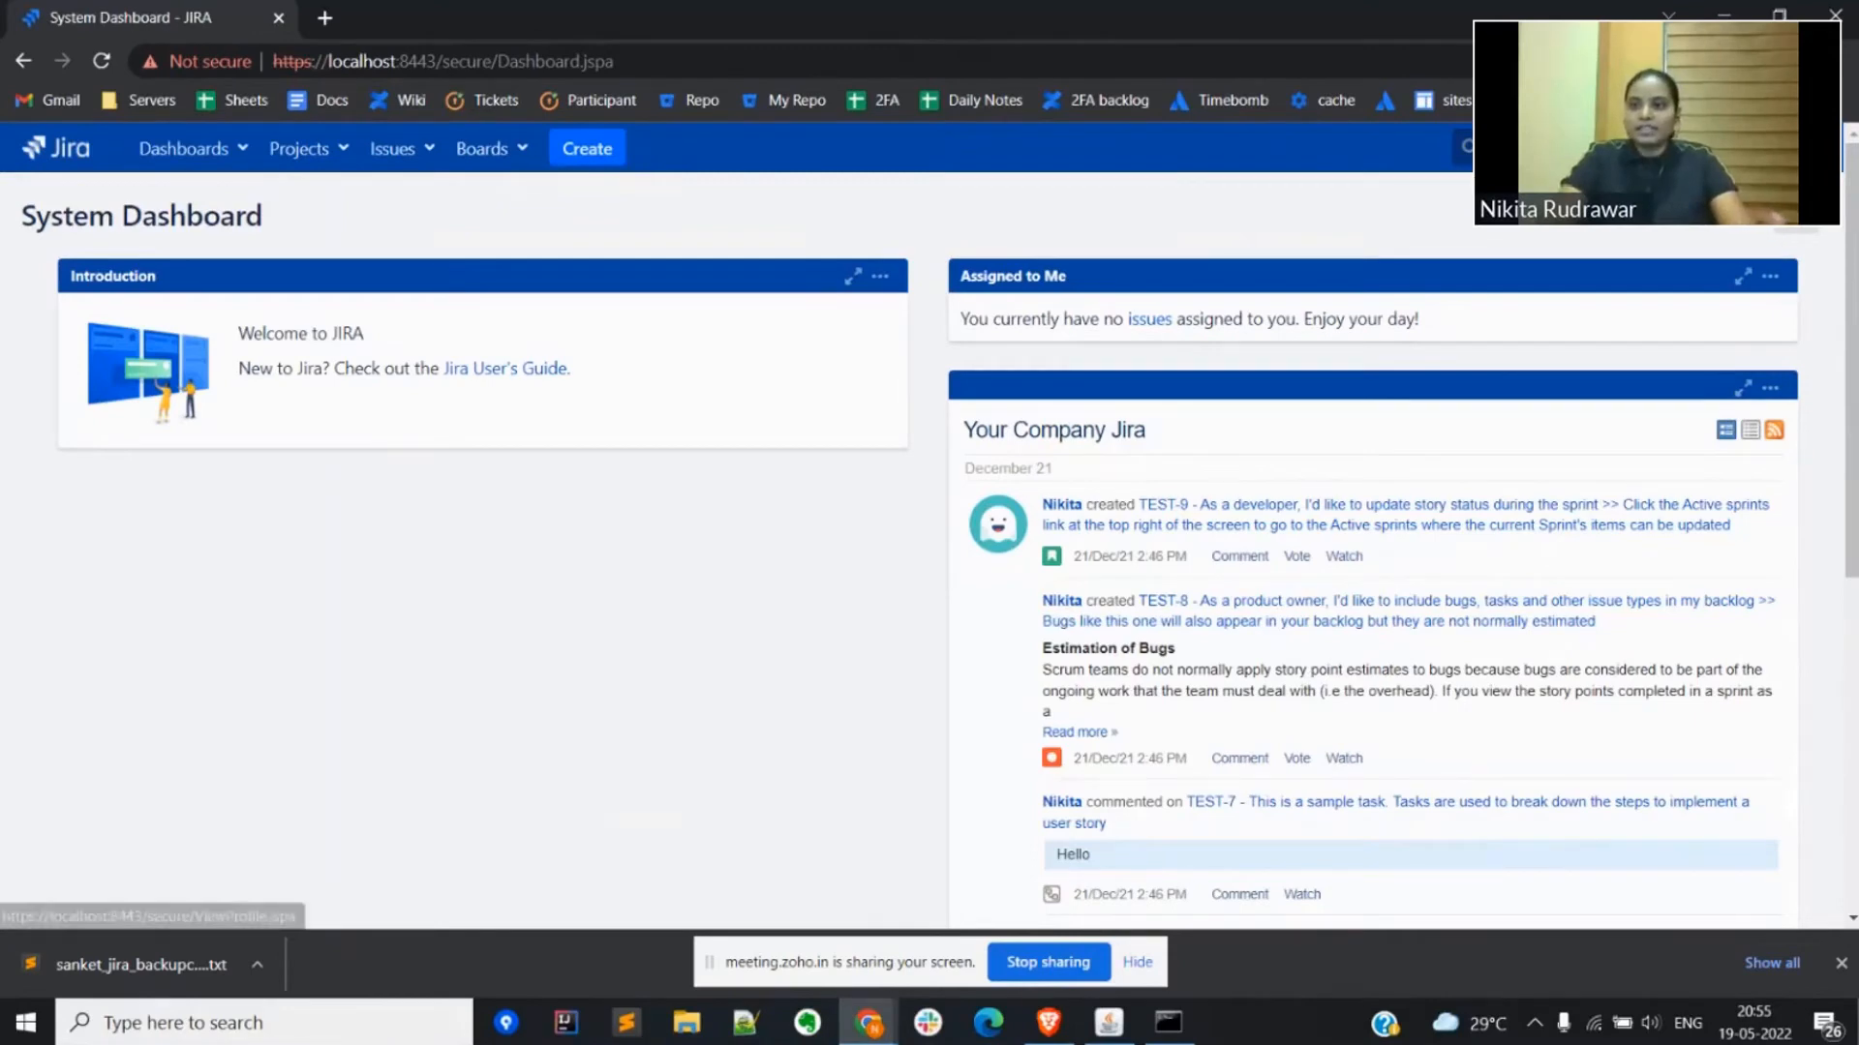
Step: Log the user out of Jira and return to the login page
{"action": "left_click", "coordinate": [1822, 147]}
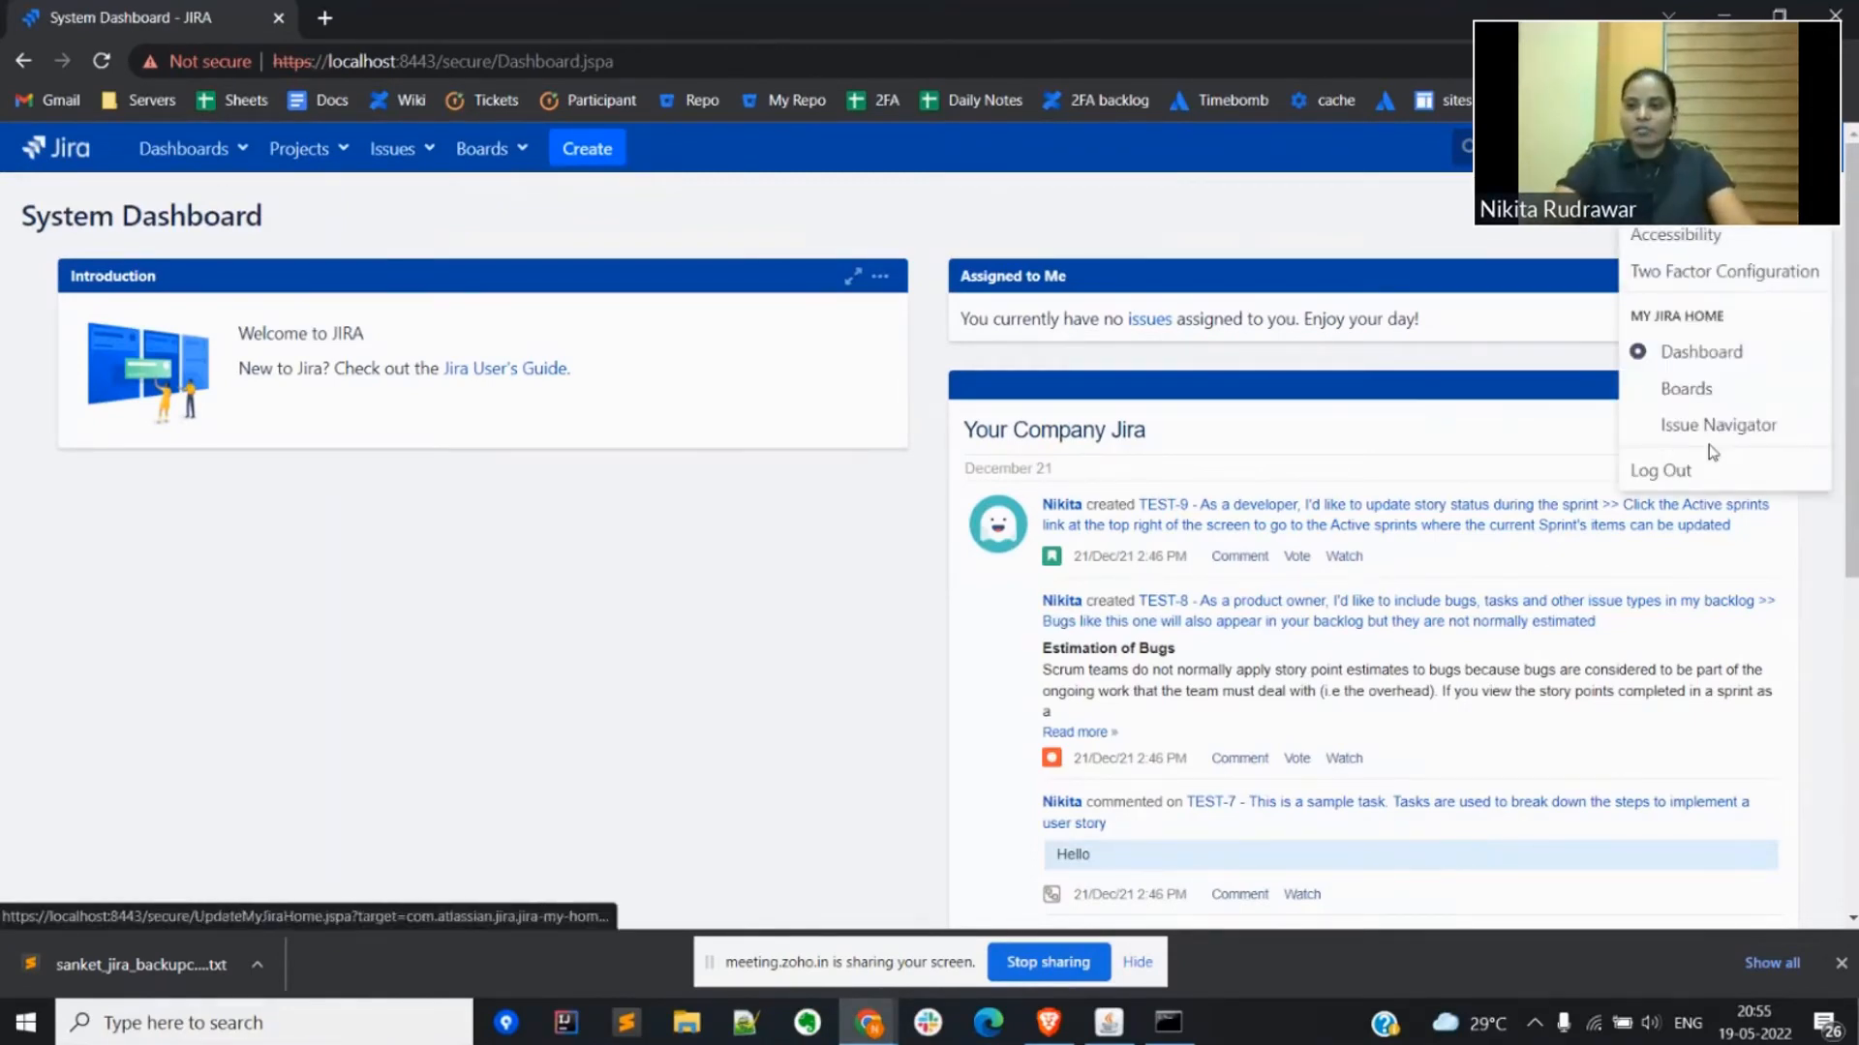
{"action": "left_click", "coordinate": [1684, 470]}
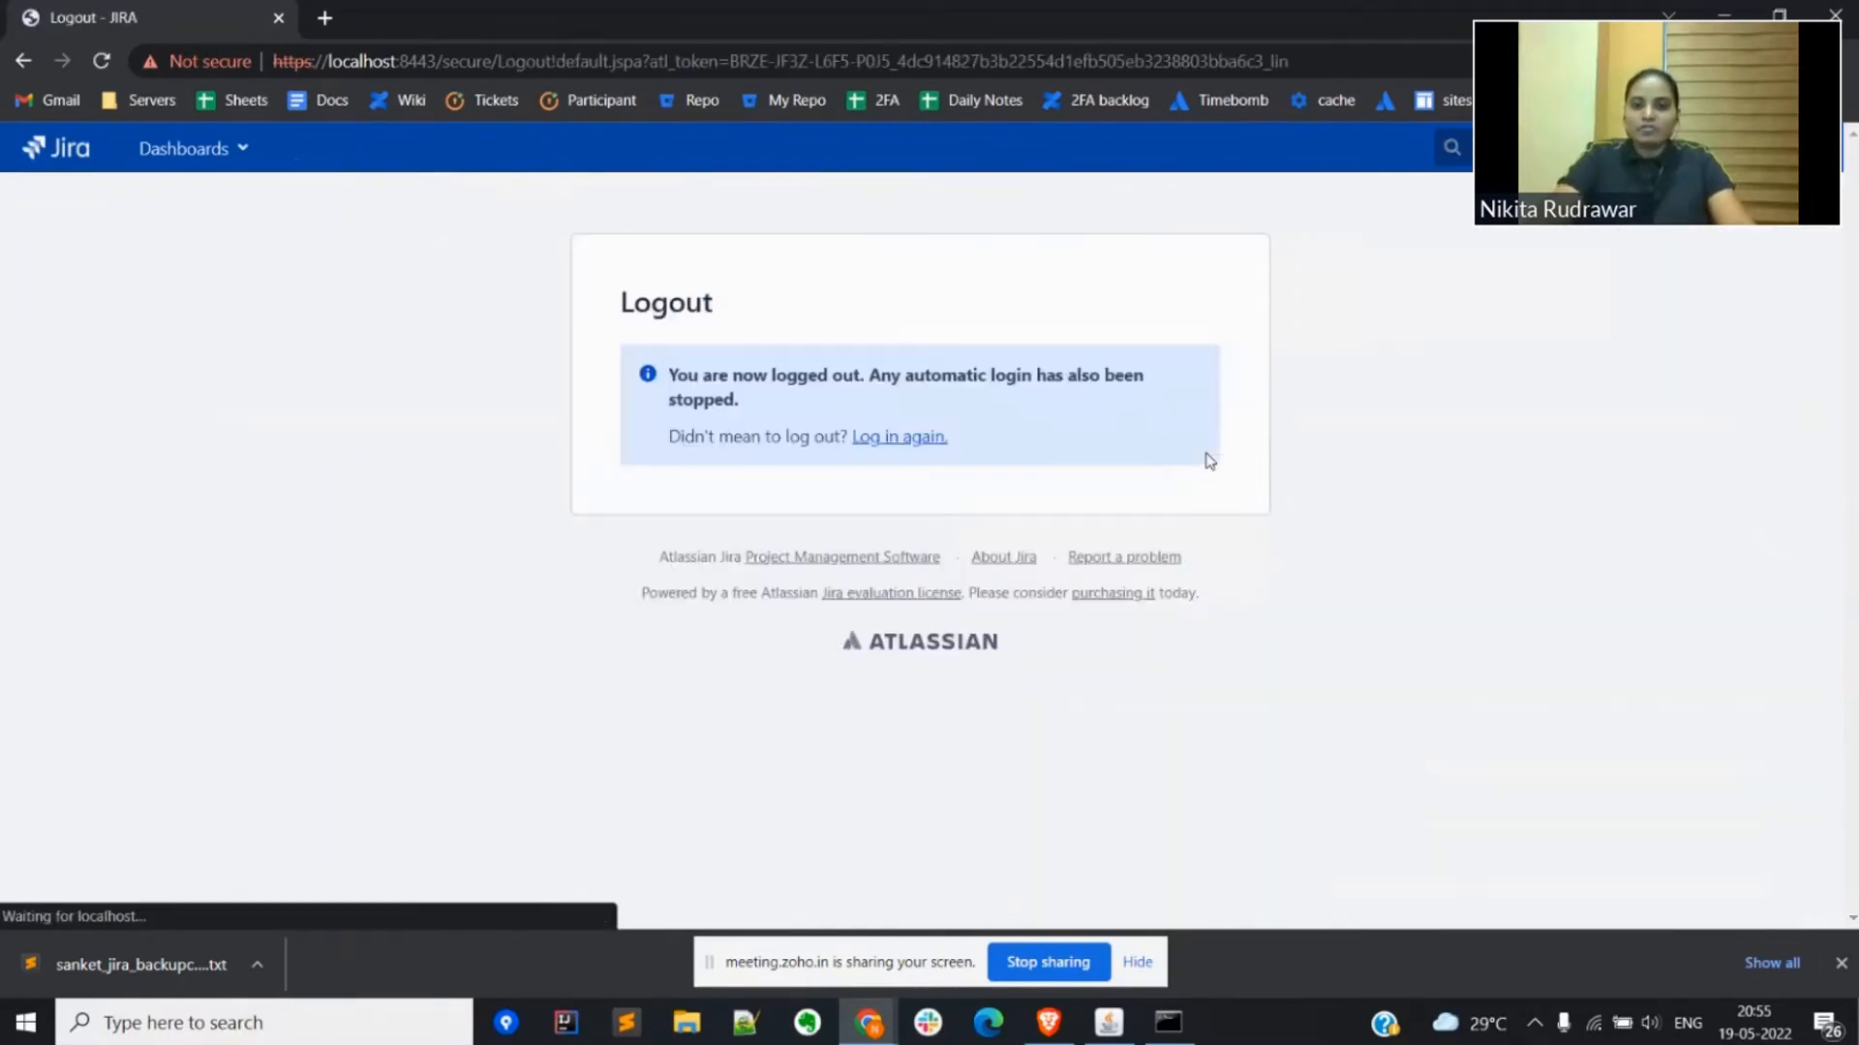
{"action": "left_click", "coordinate": [910, 437]}
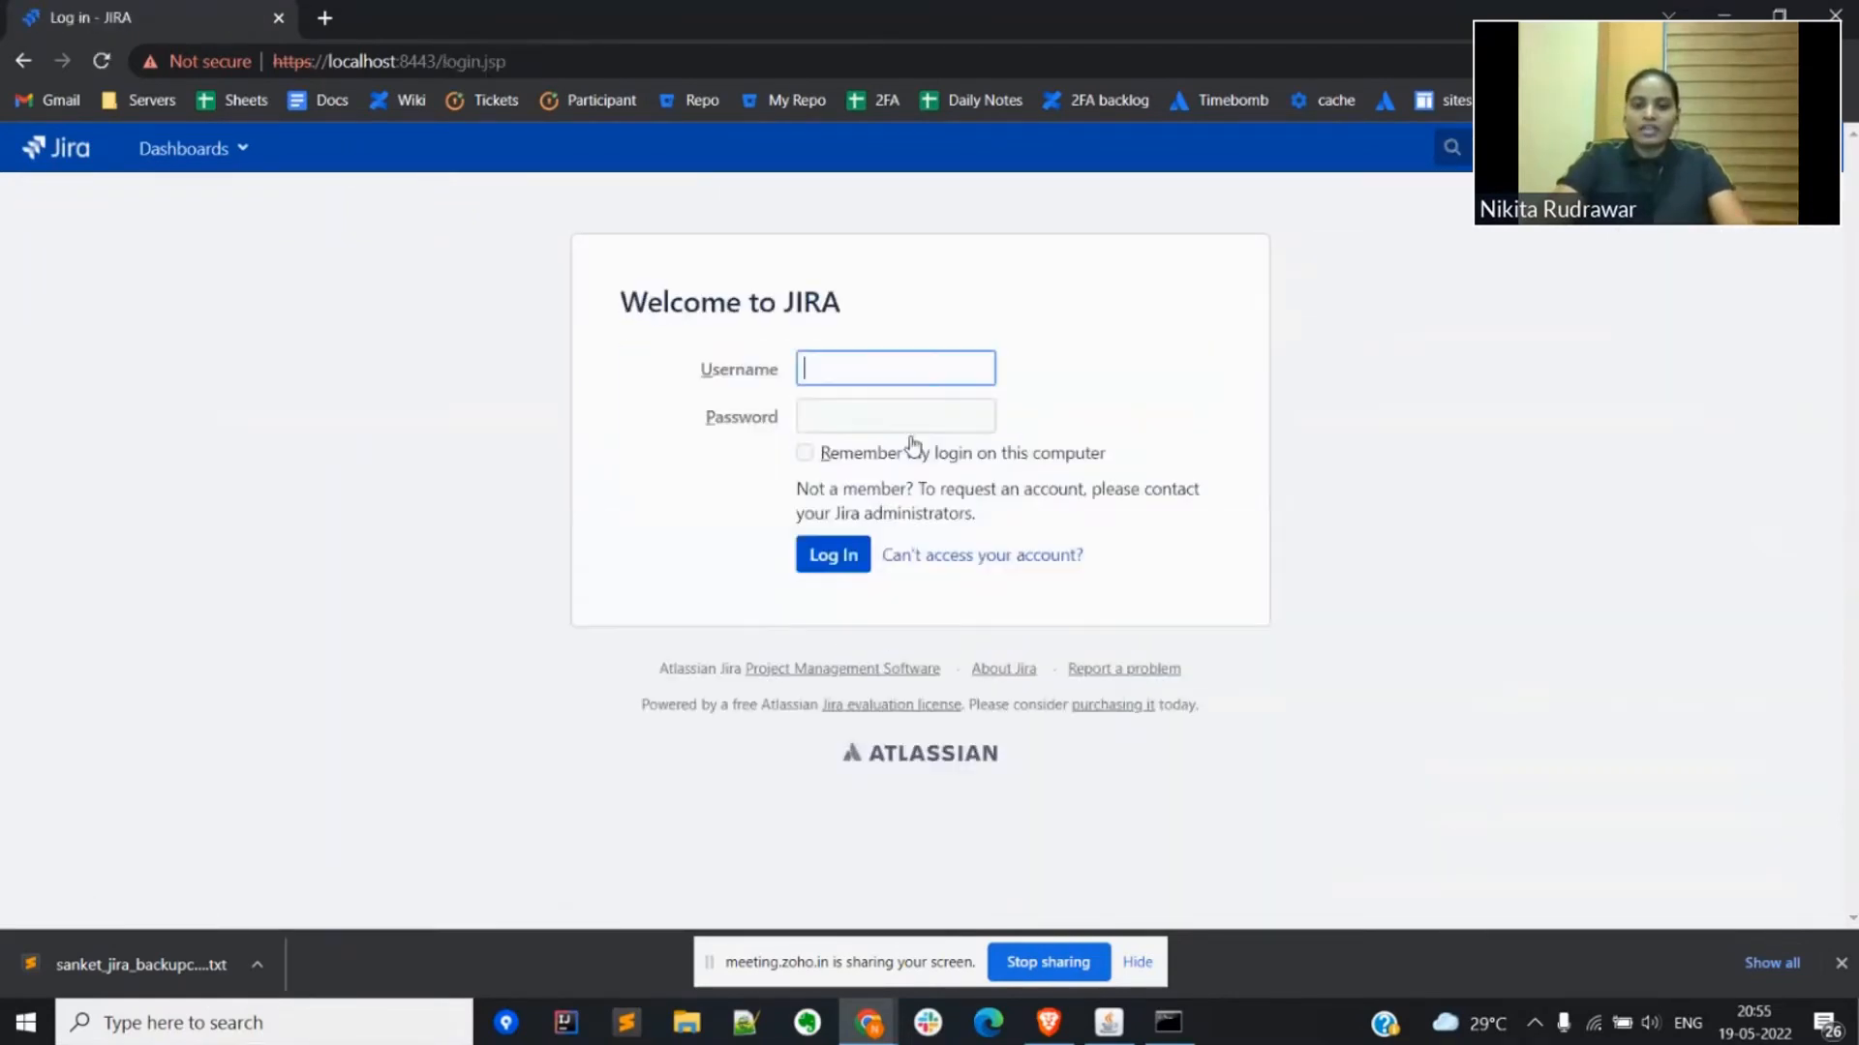
Step: Log in to Jira again as the same 2FA user, entering the username and account password
{"action": "left_click", "coordinate": [856, 370]}
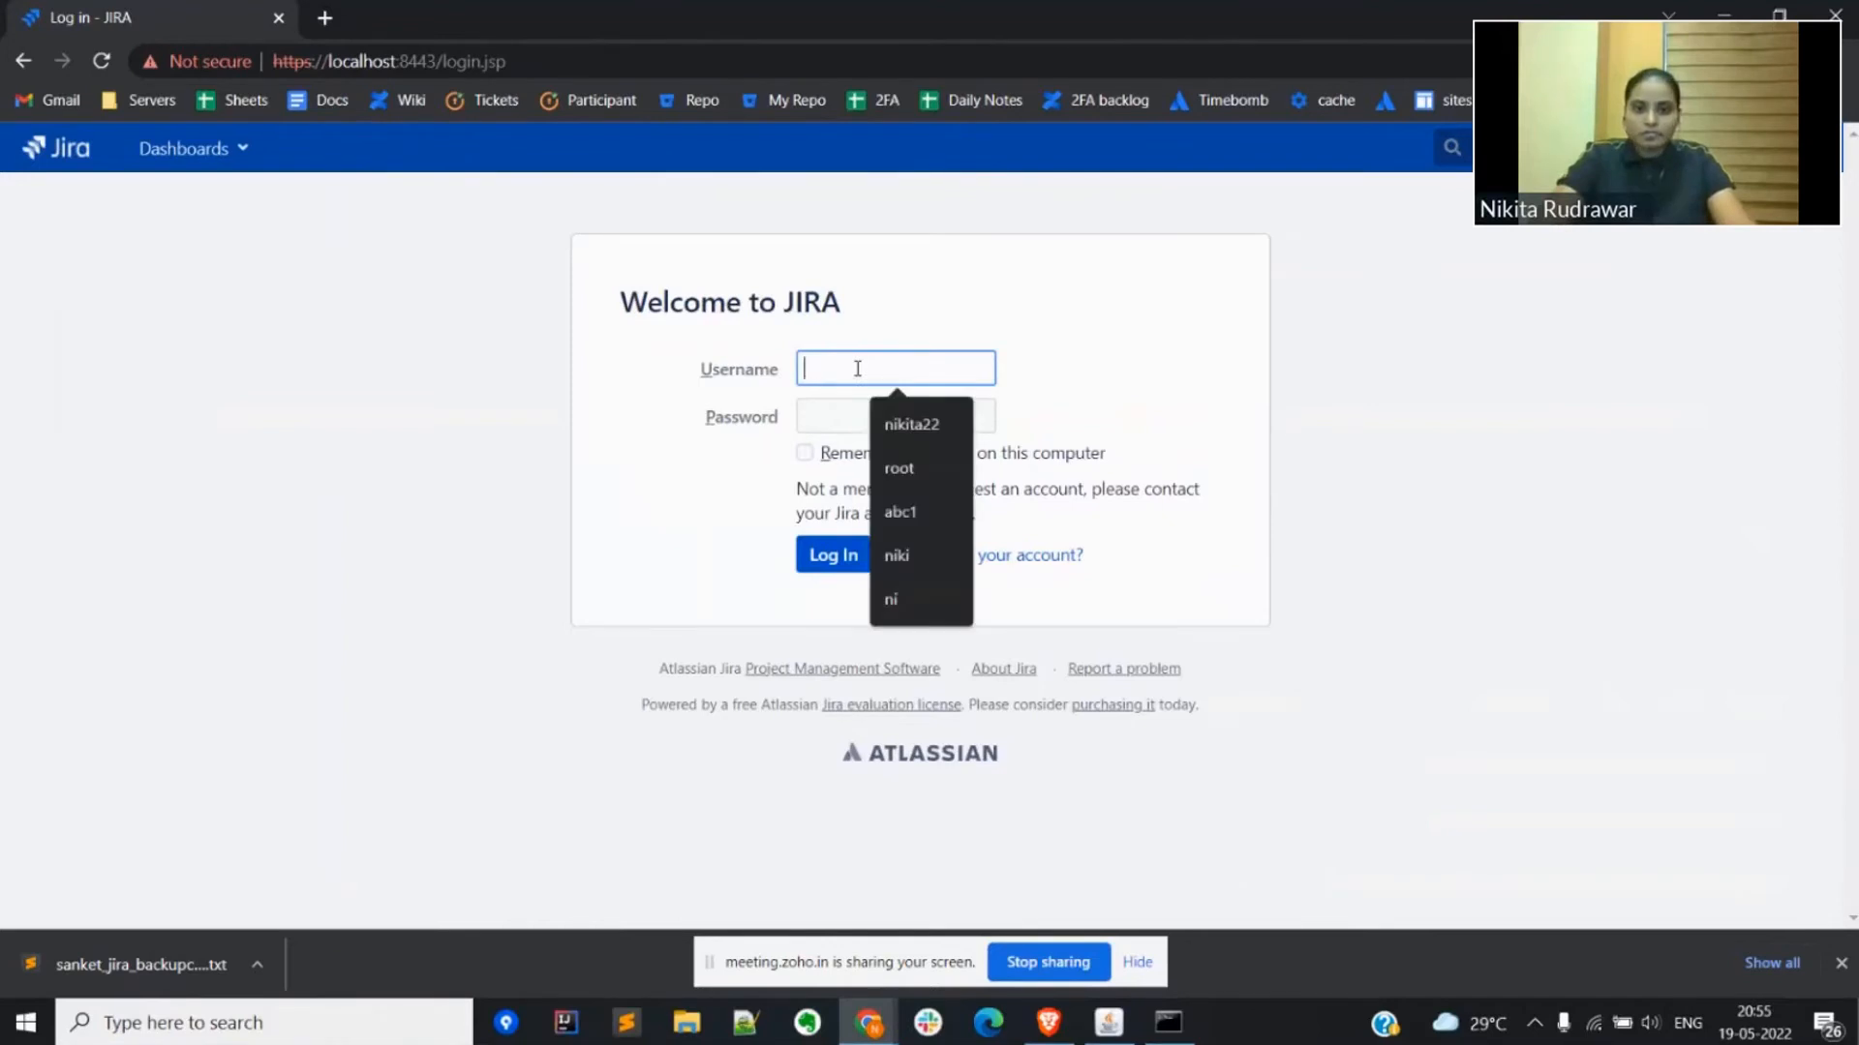
{"action": "type", "text": "sanket"}
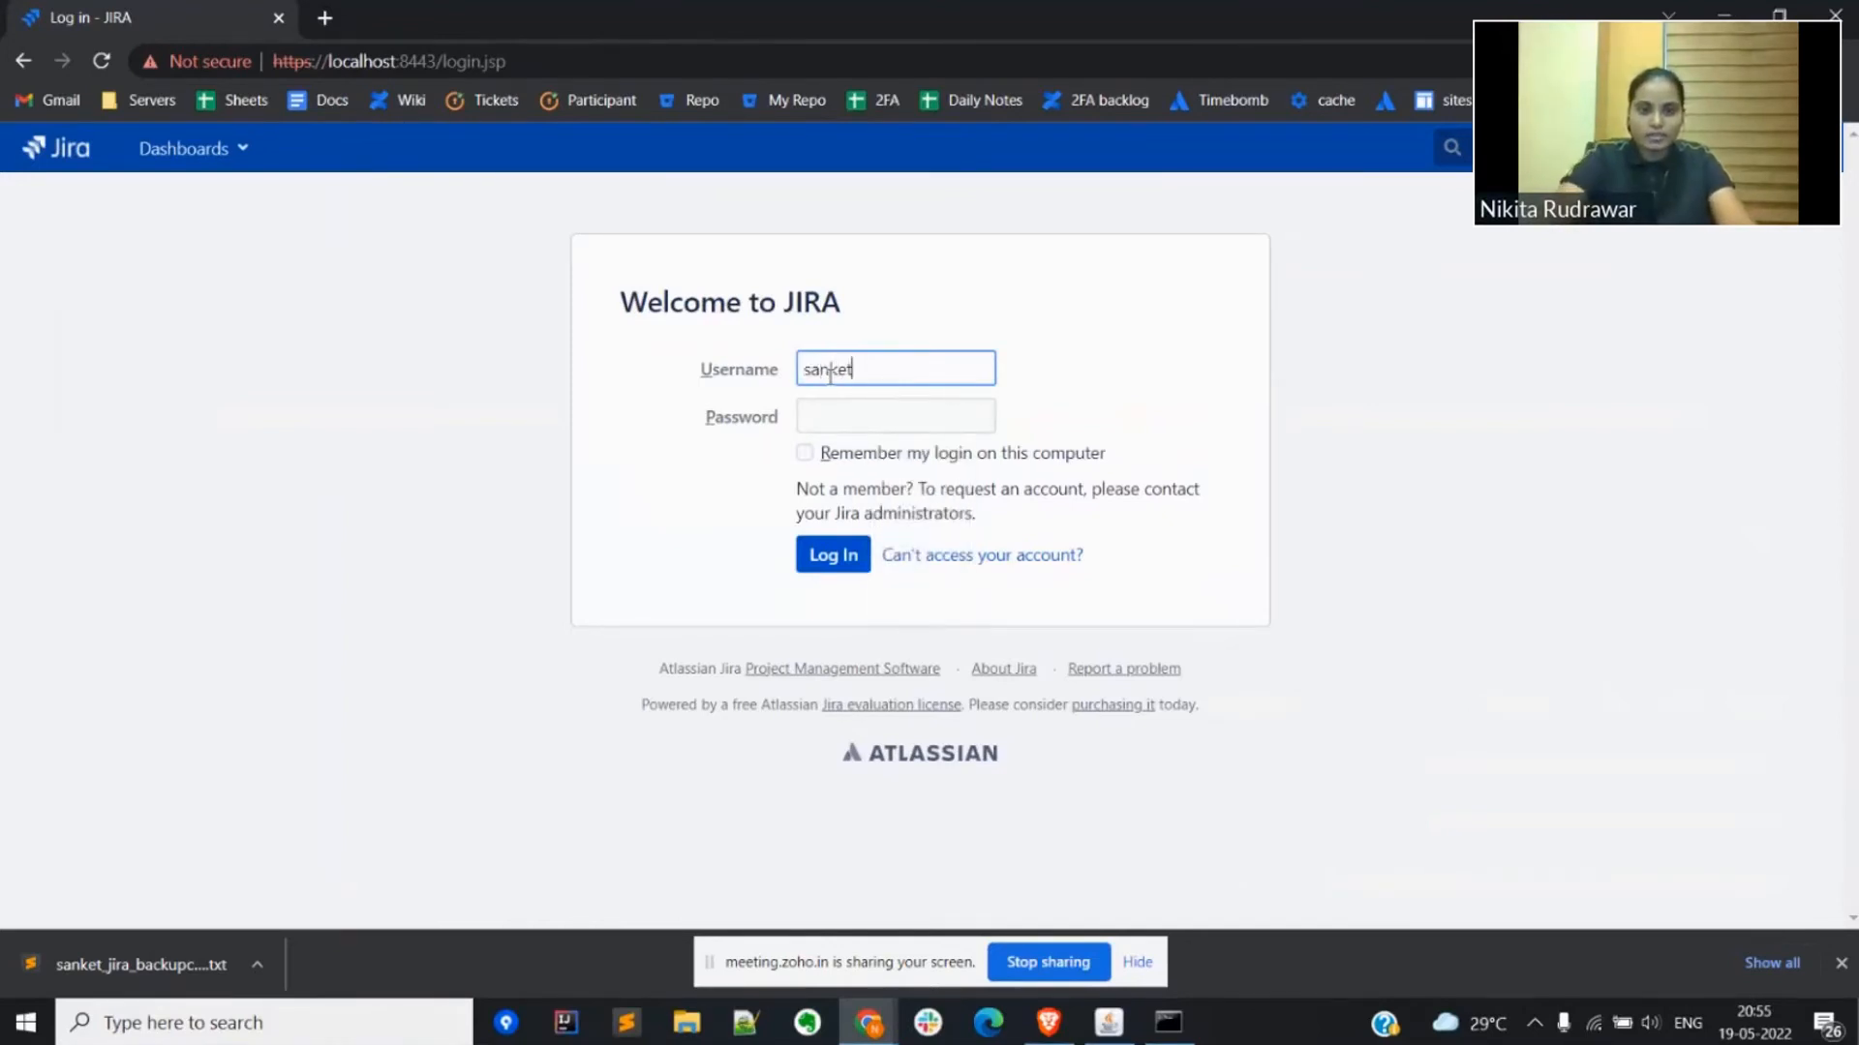
{"action": "key", "text": "Tab"}
{"action": "type", "text": "s•••"}
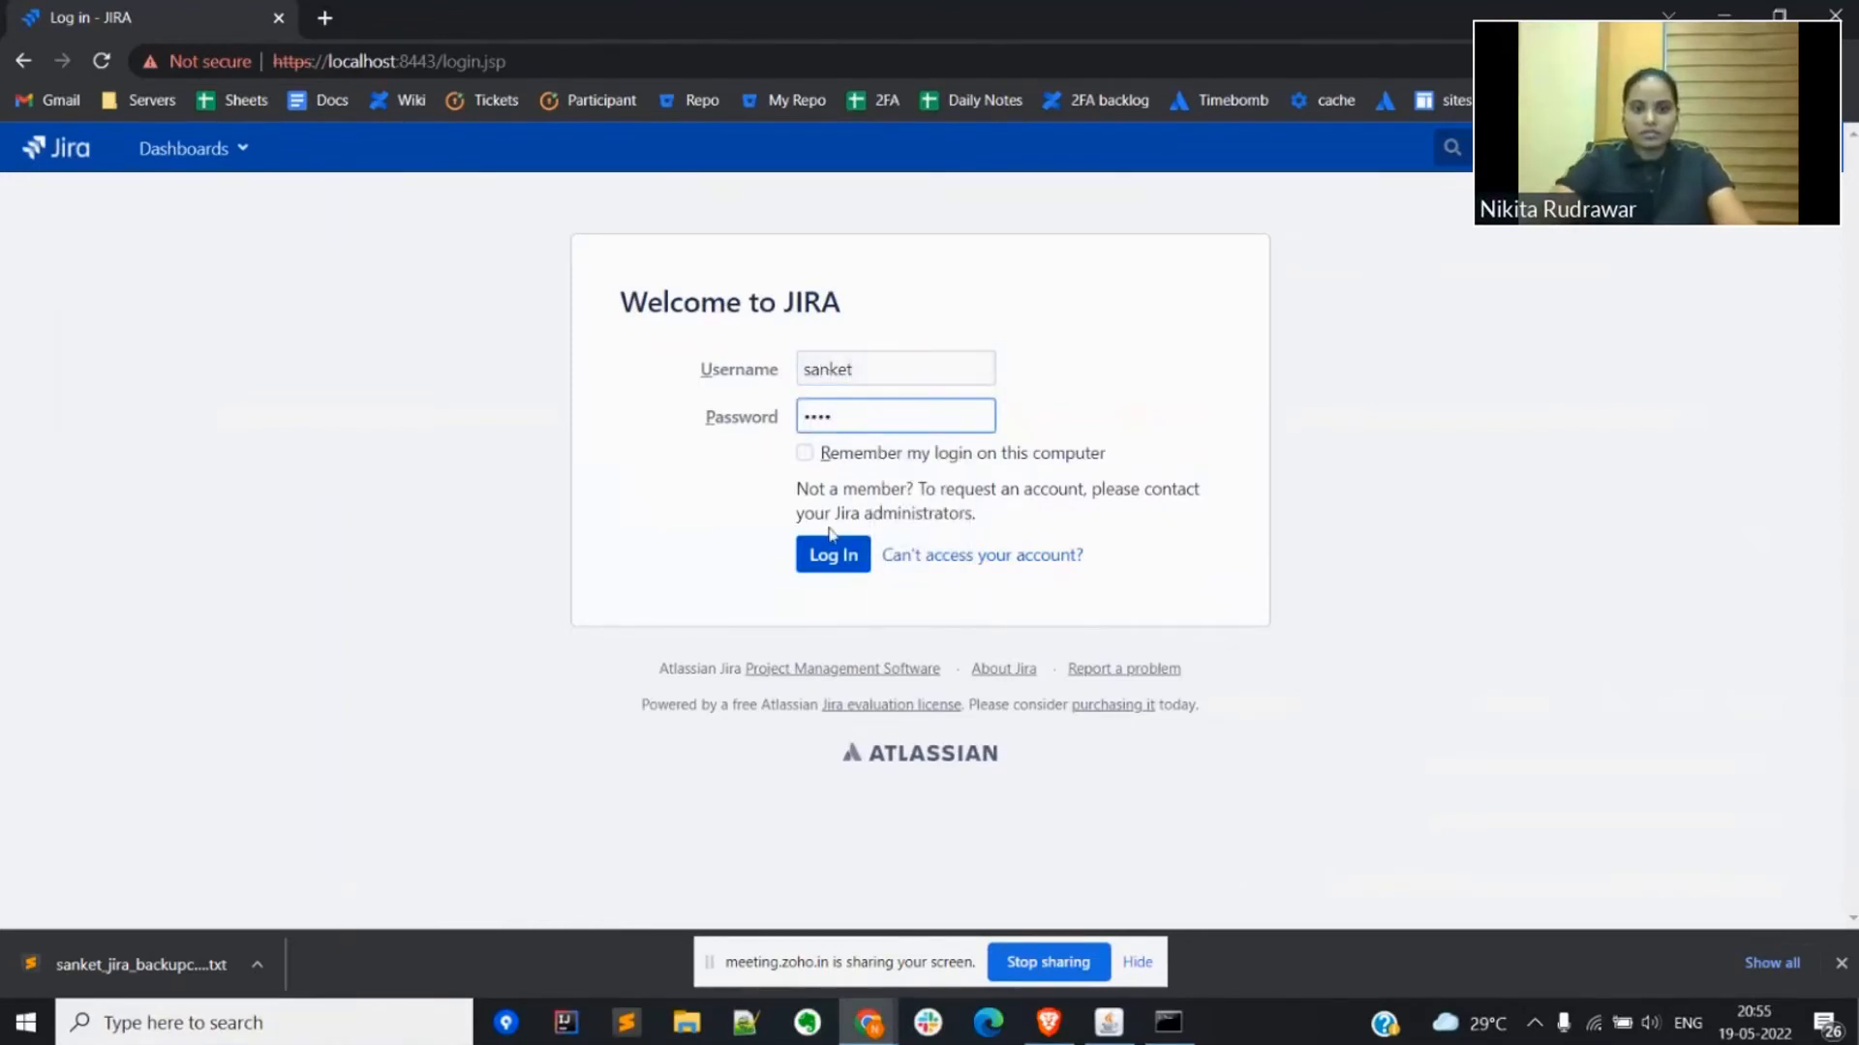
{"action": "left_click", "coordinate": [828, 561]}
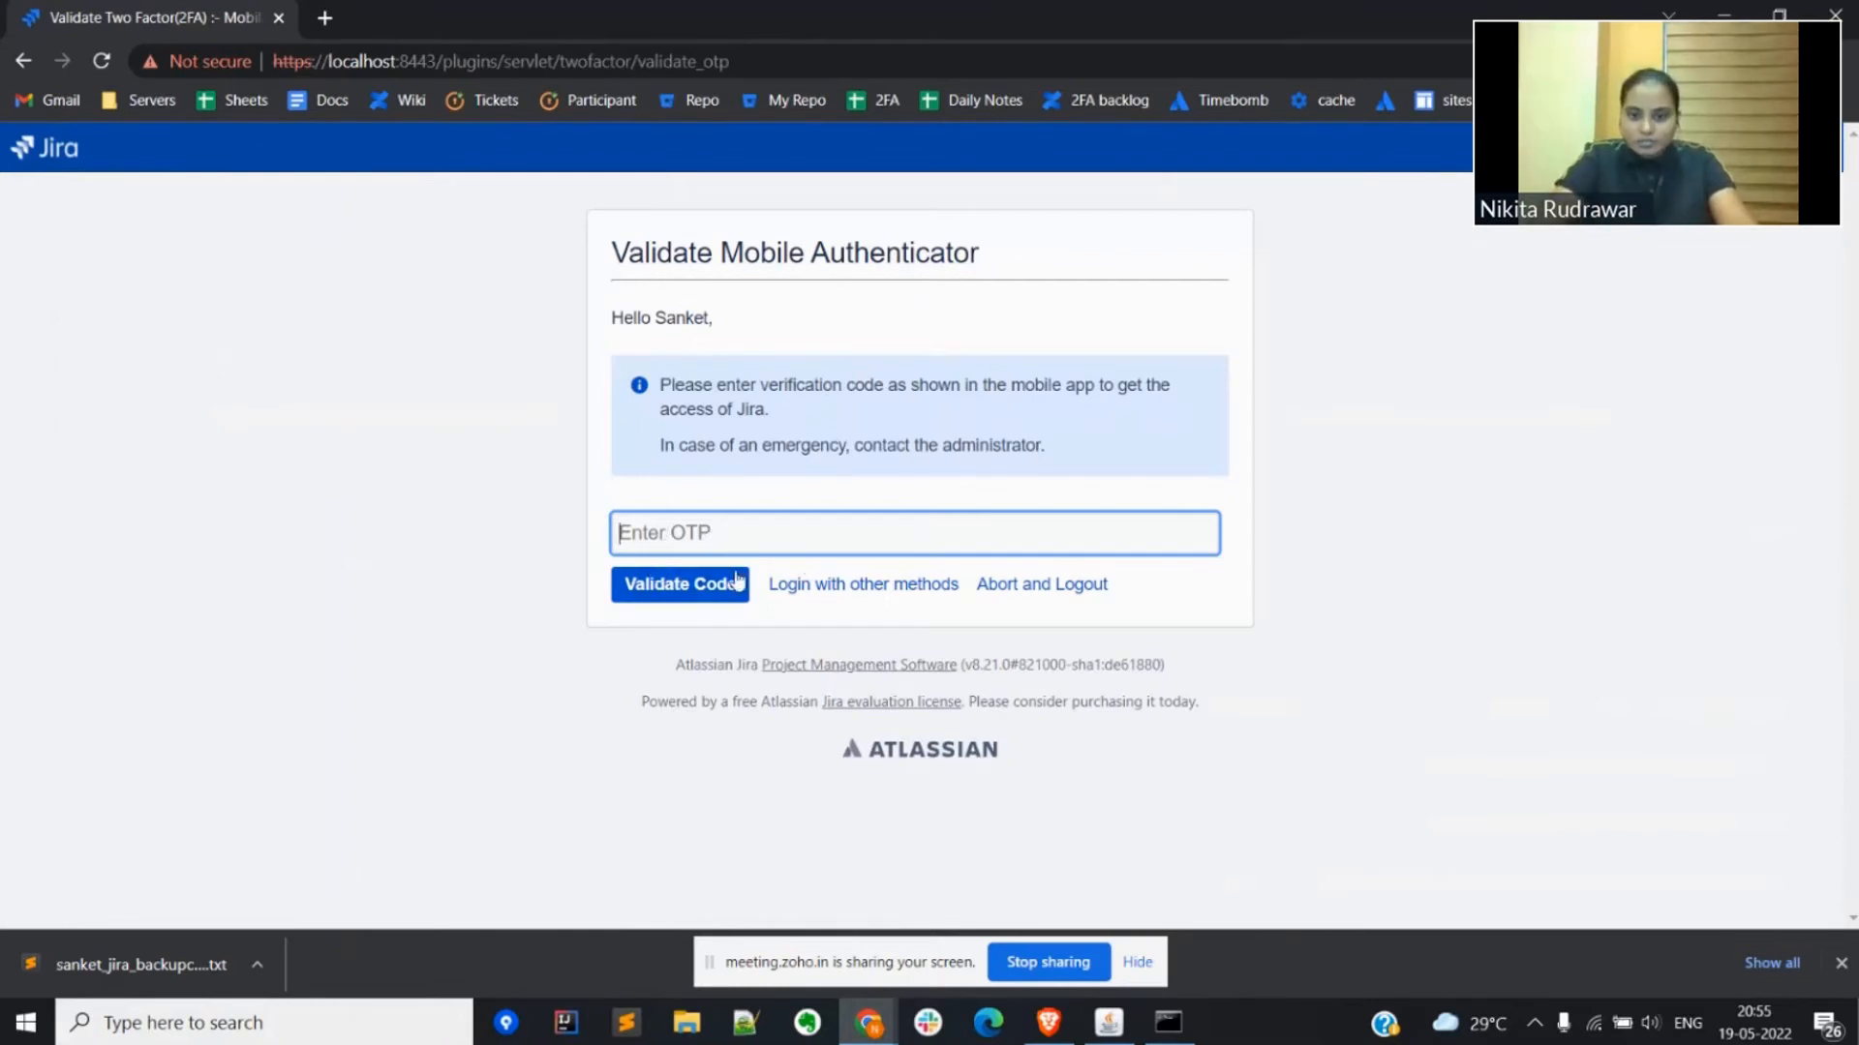
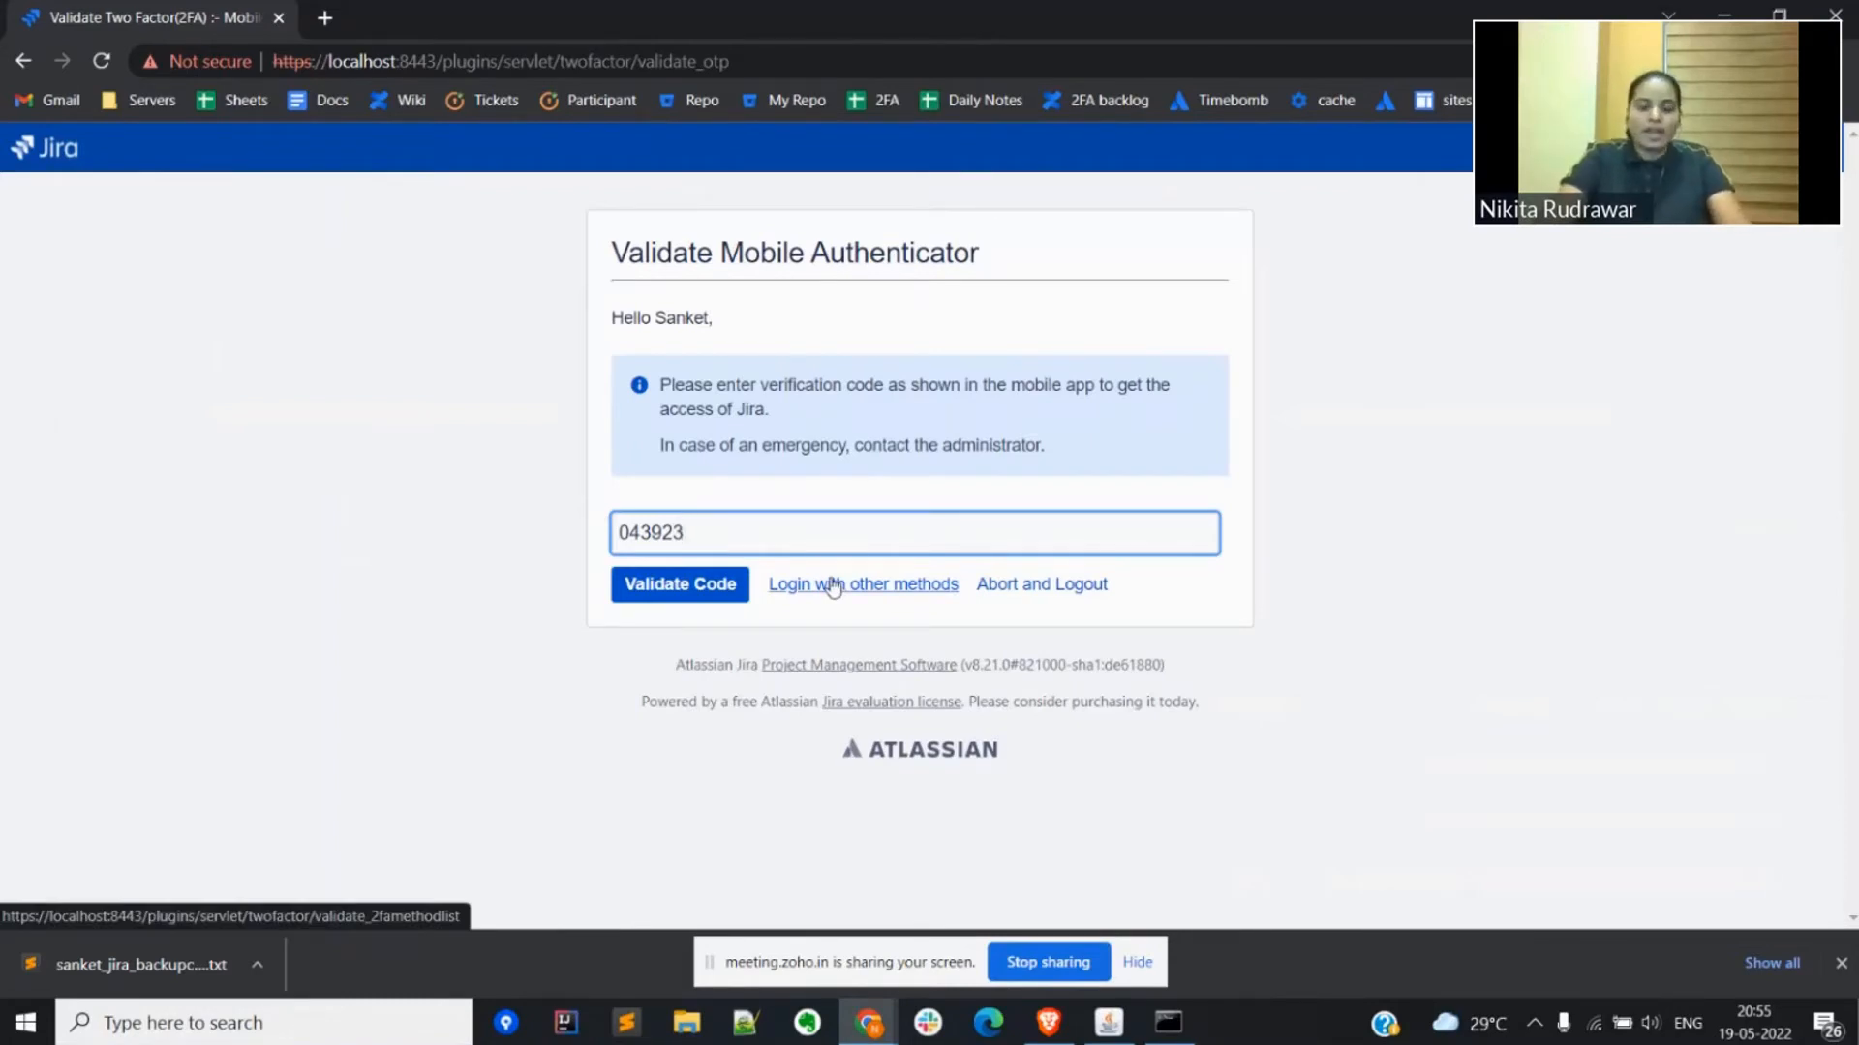
Step: Enter the current verification code from the mobile app as the OTP and validate it to access Jira
{"action": "left_click", "coordinate": [709, 584]}
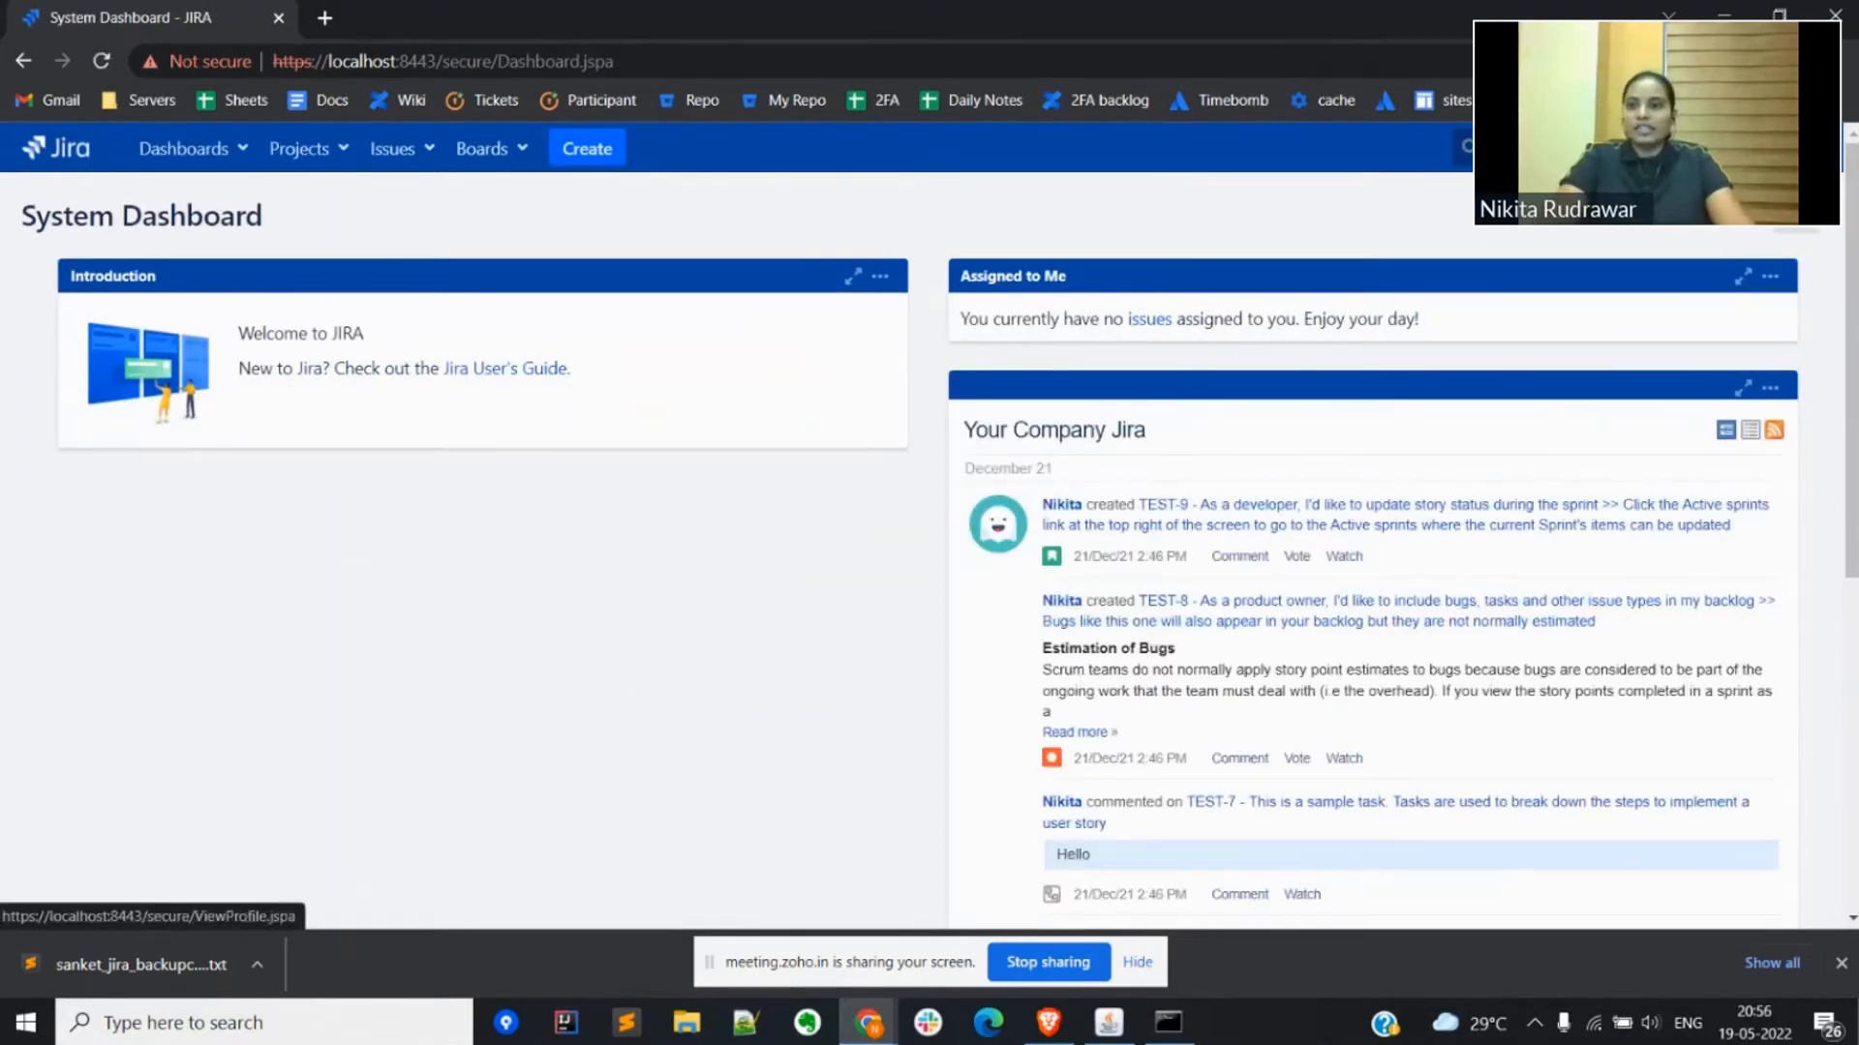
Step: Log the user out of Jira again and dismiss the browser's download bar
{"action": "left_click", "coordinate": [1808, 148]}
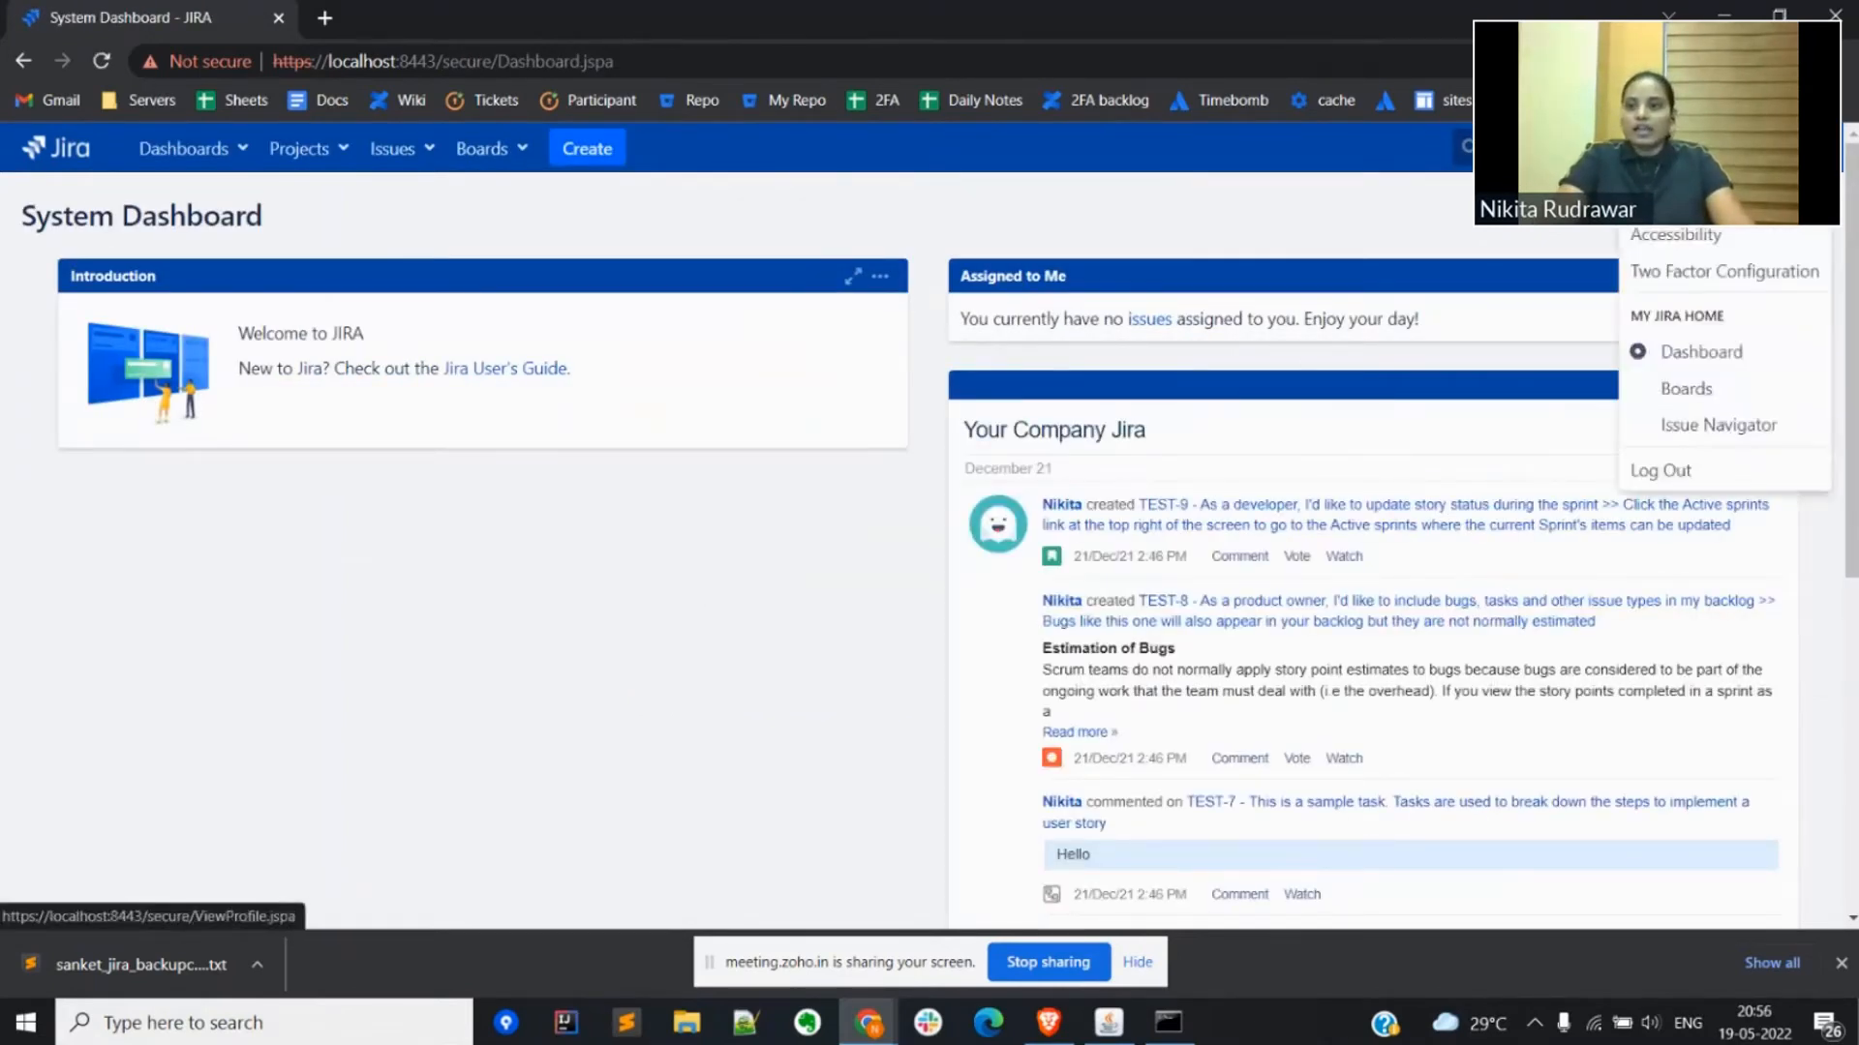
{"action": "left_click", "coordinate": [1678, 472]}
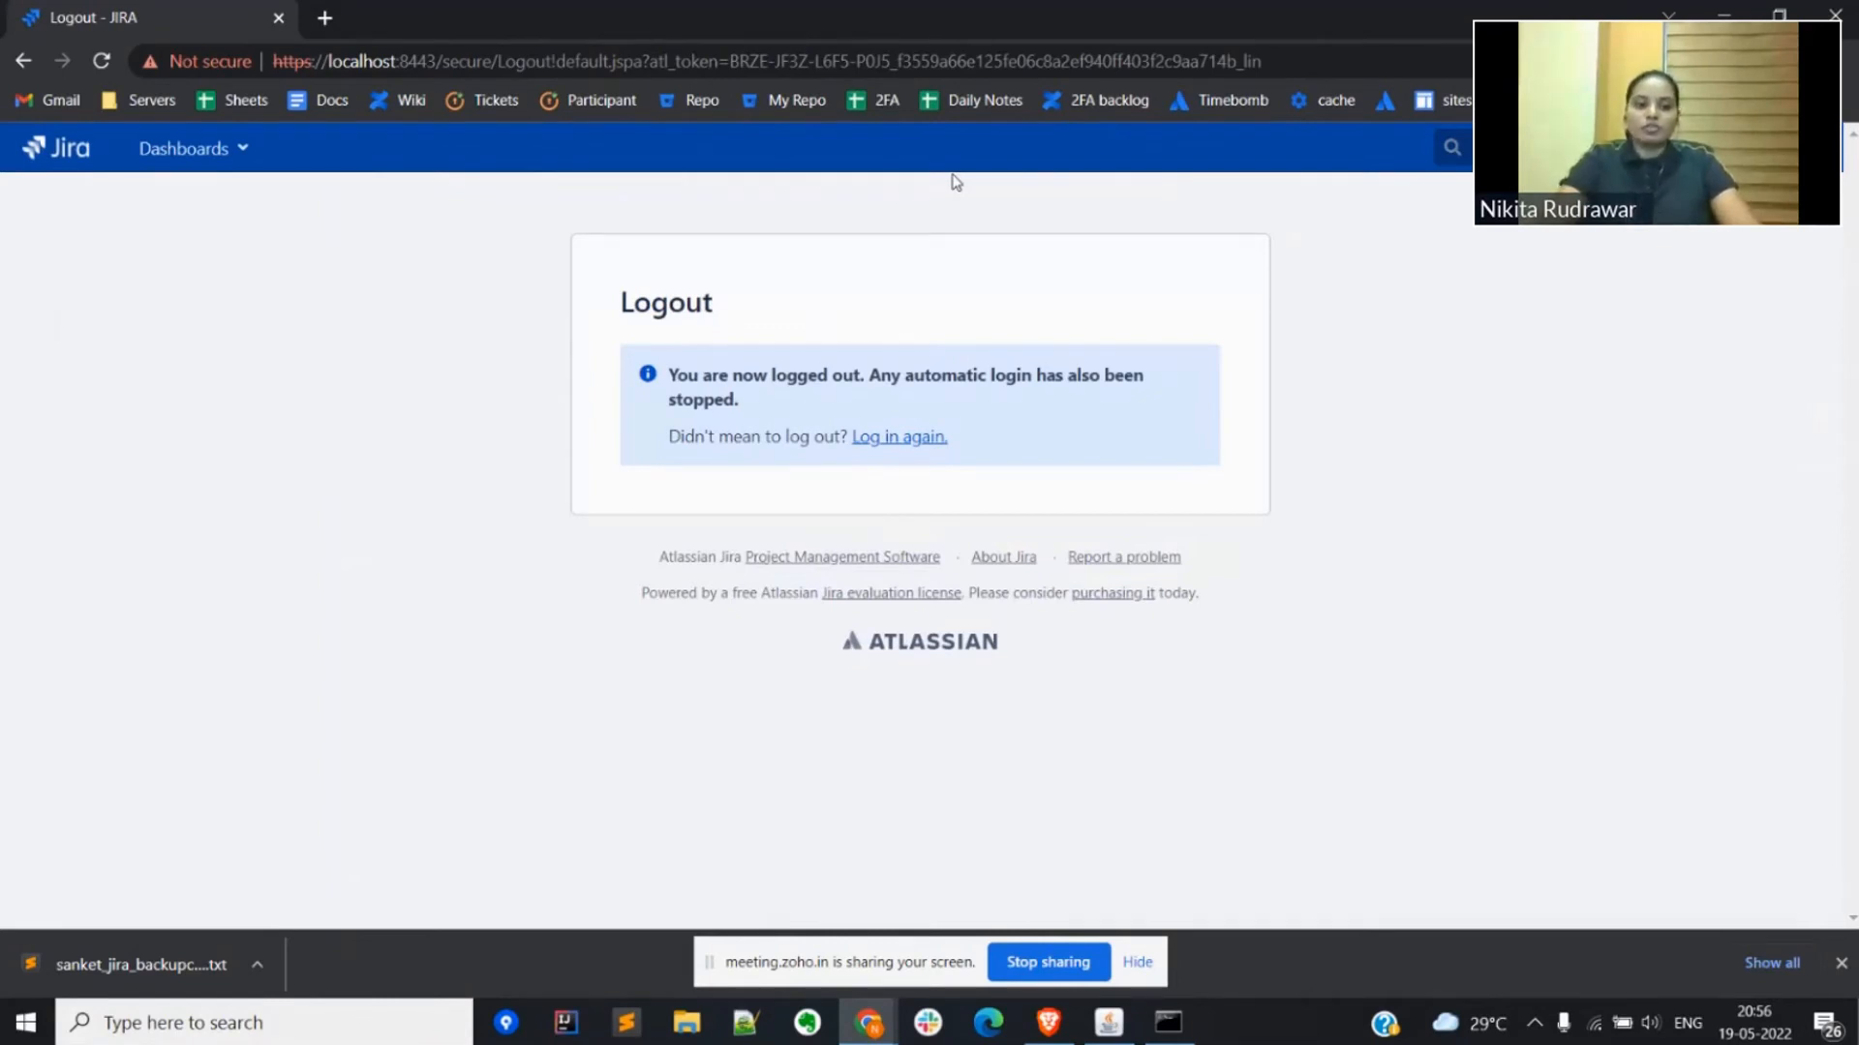
{"action": "left_click", "coordinate": [1840, 963]}
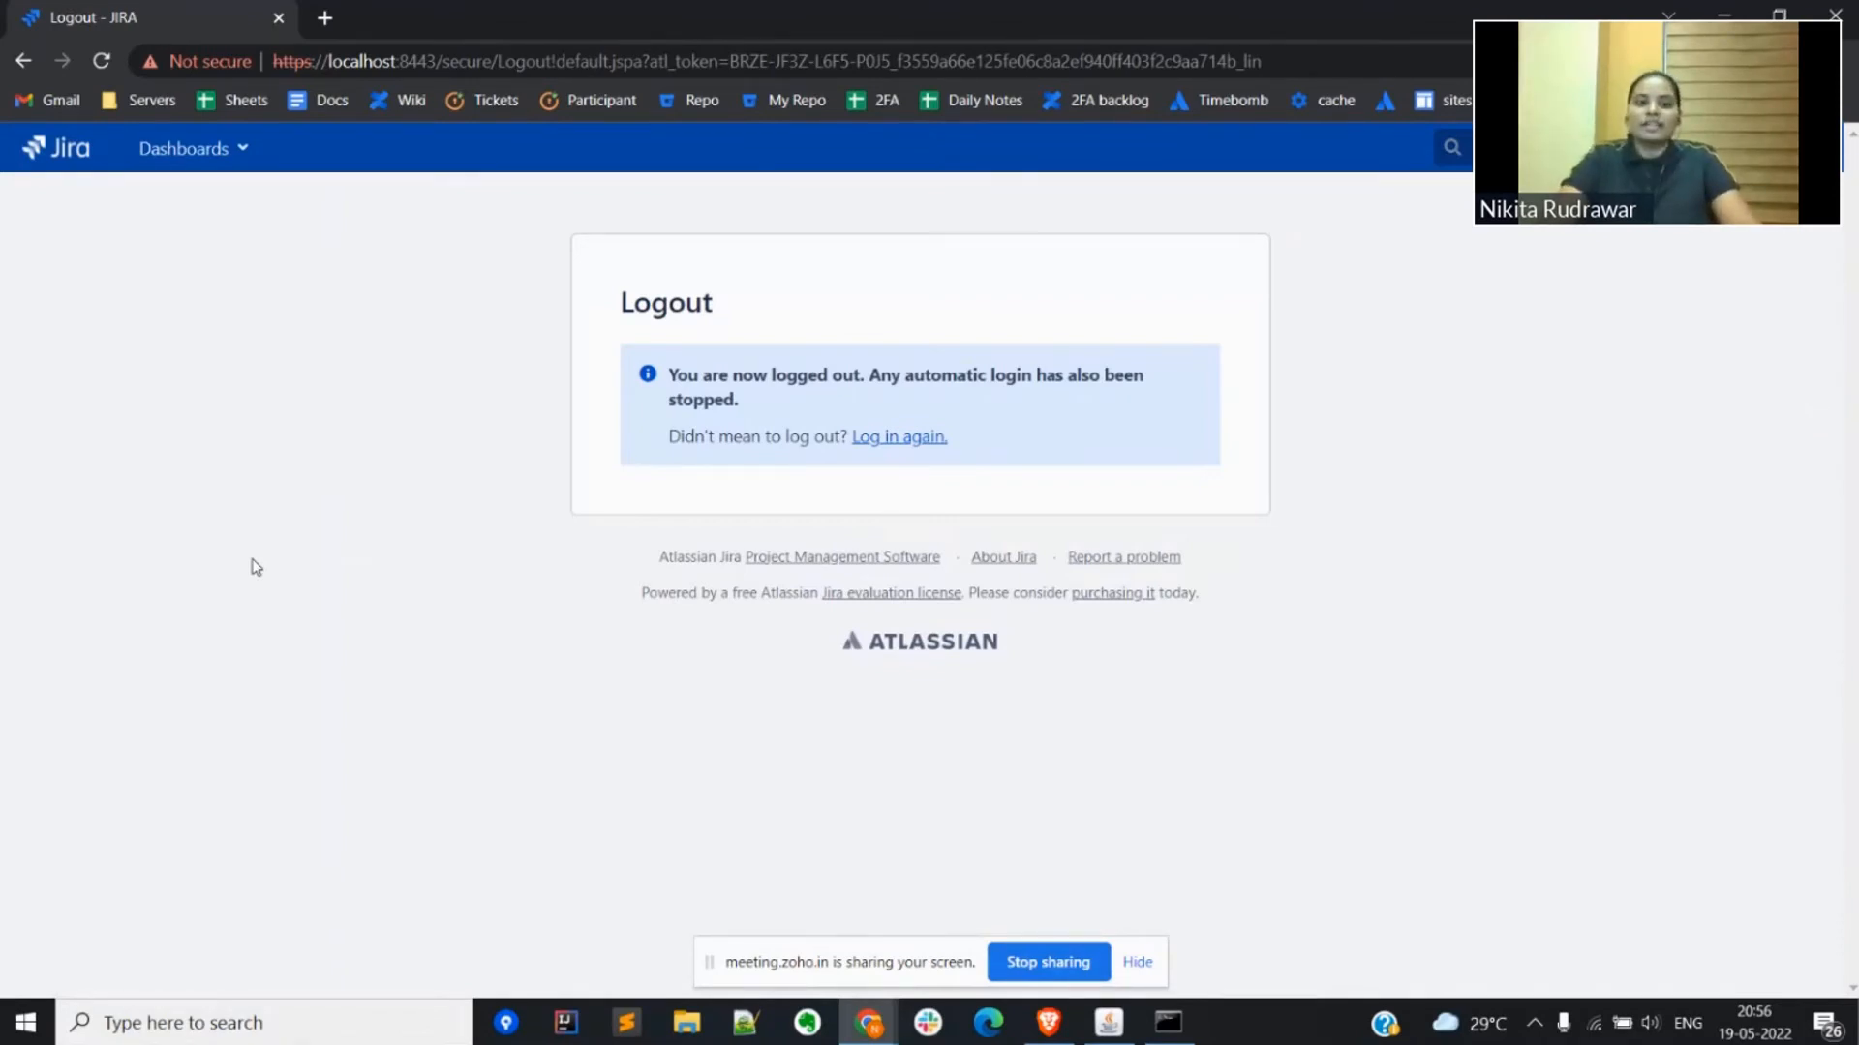
Step: Switch to the administrator's Jira window, open the Customer Portal 1 (CP) project in a new tab, and show its customer channels
{"action": "key", "text": "alt+Tab"}
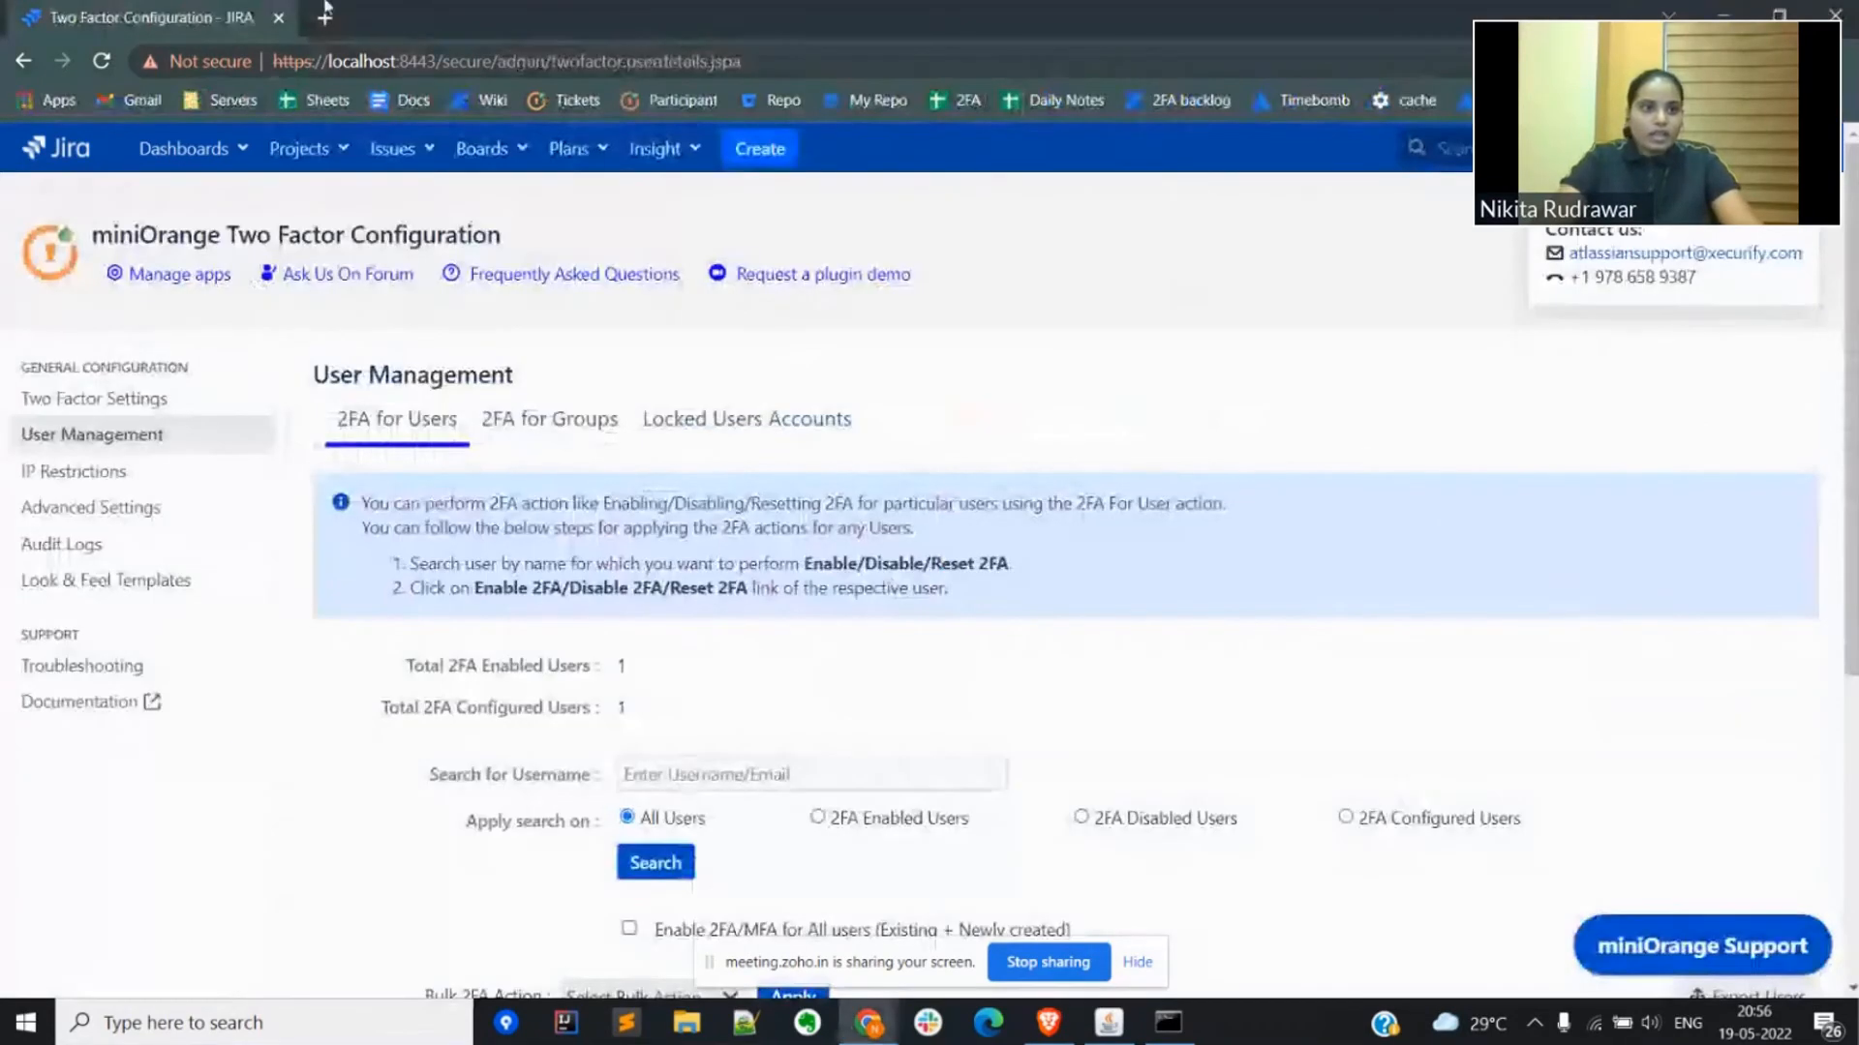
{"action": "left_click", "coordinate": [323, 173]}
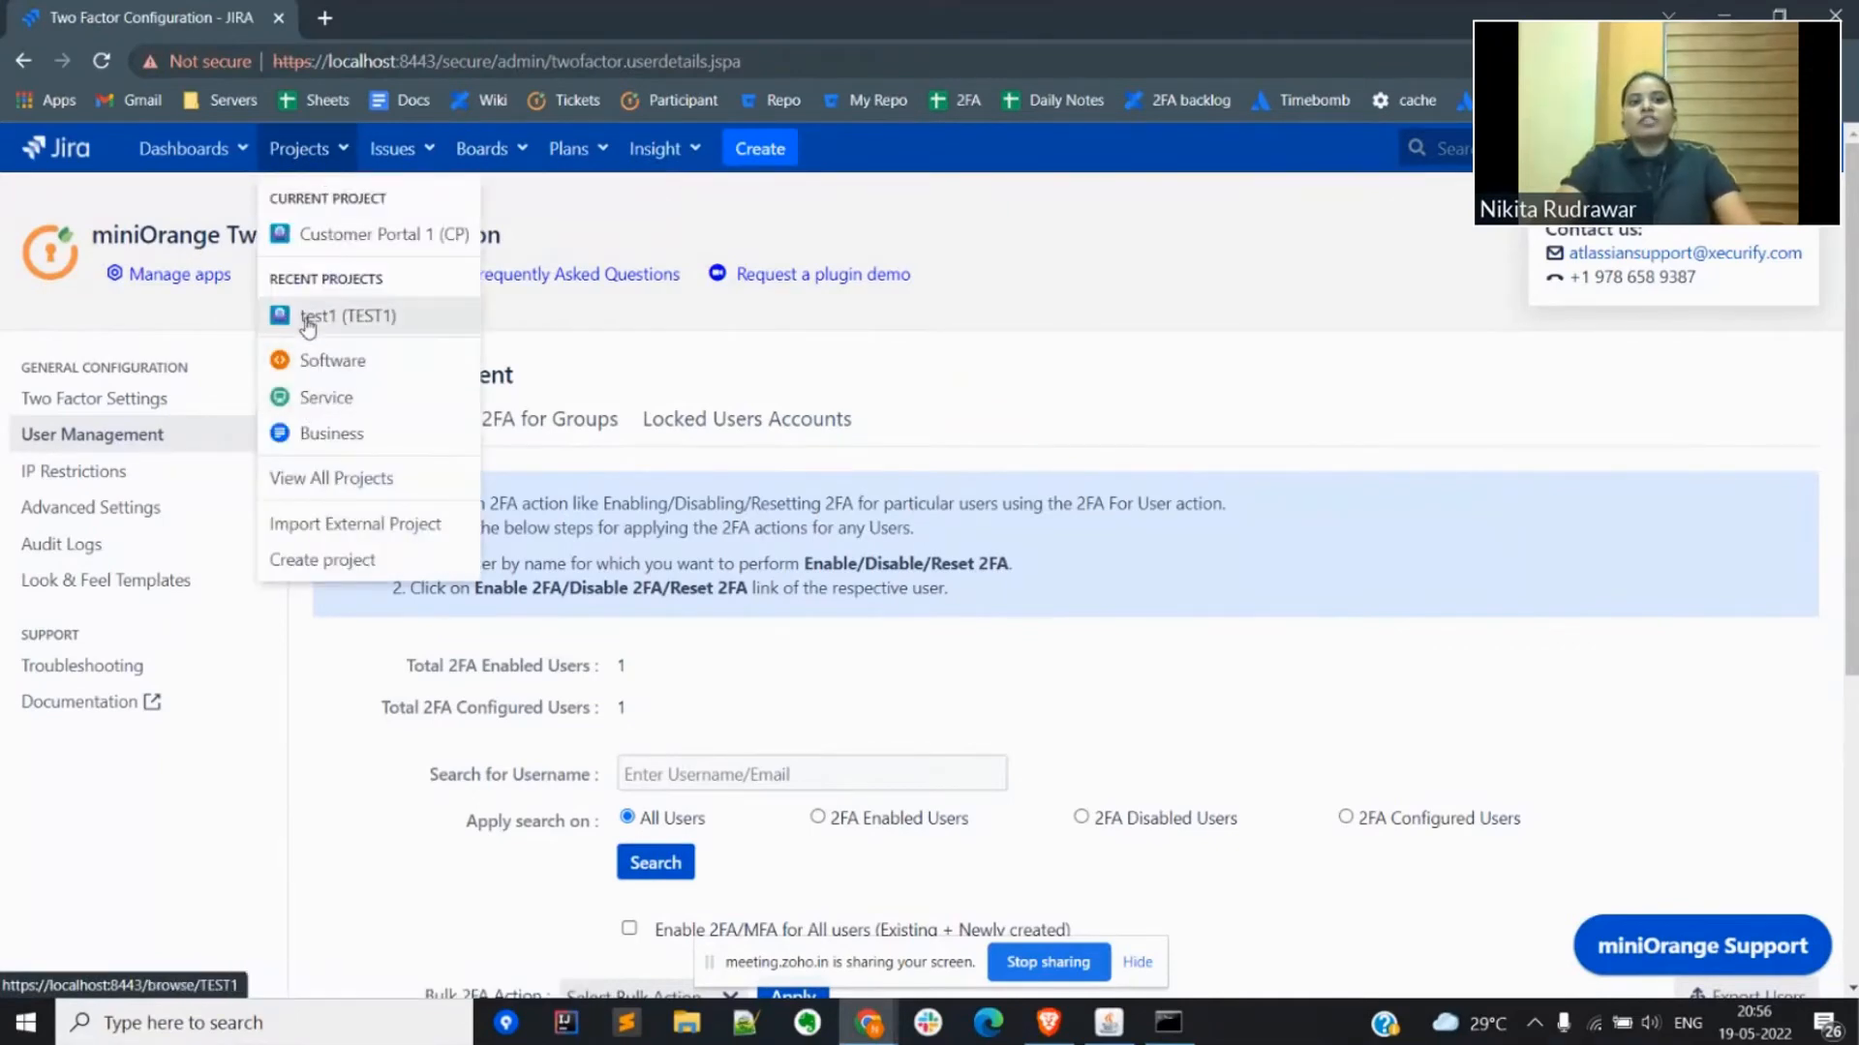
{"action": "right_click", "coordinate": [330, 249]}
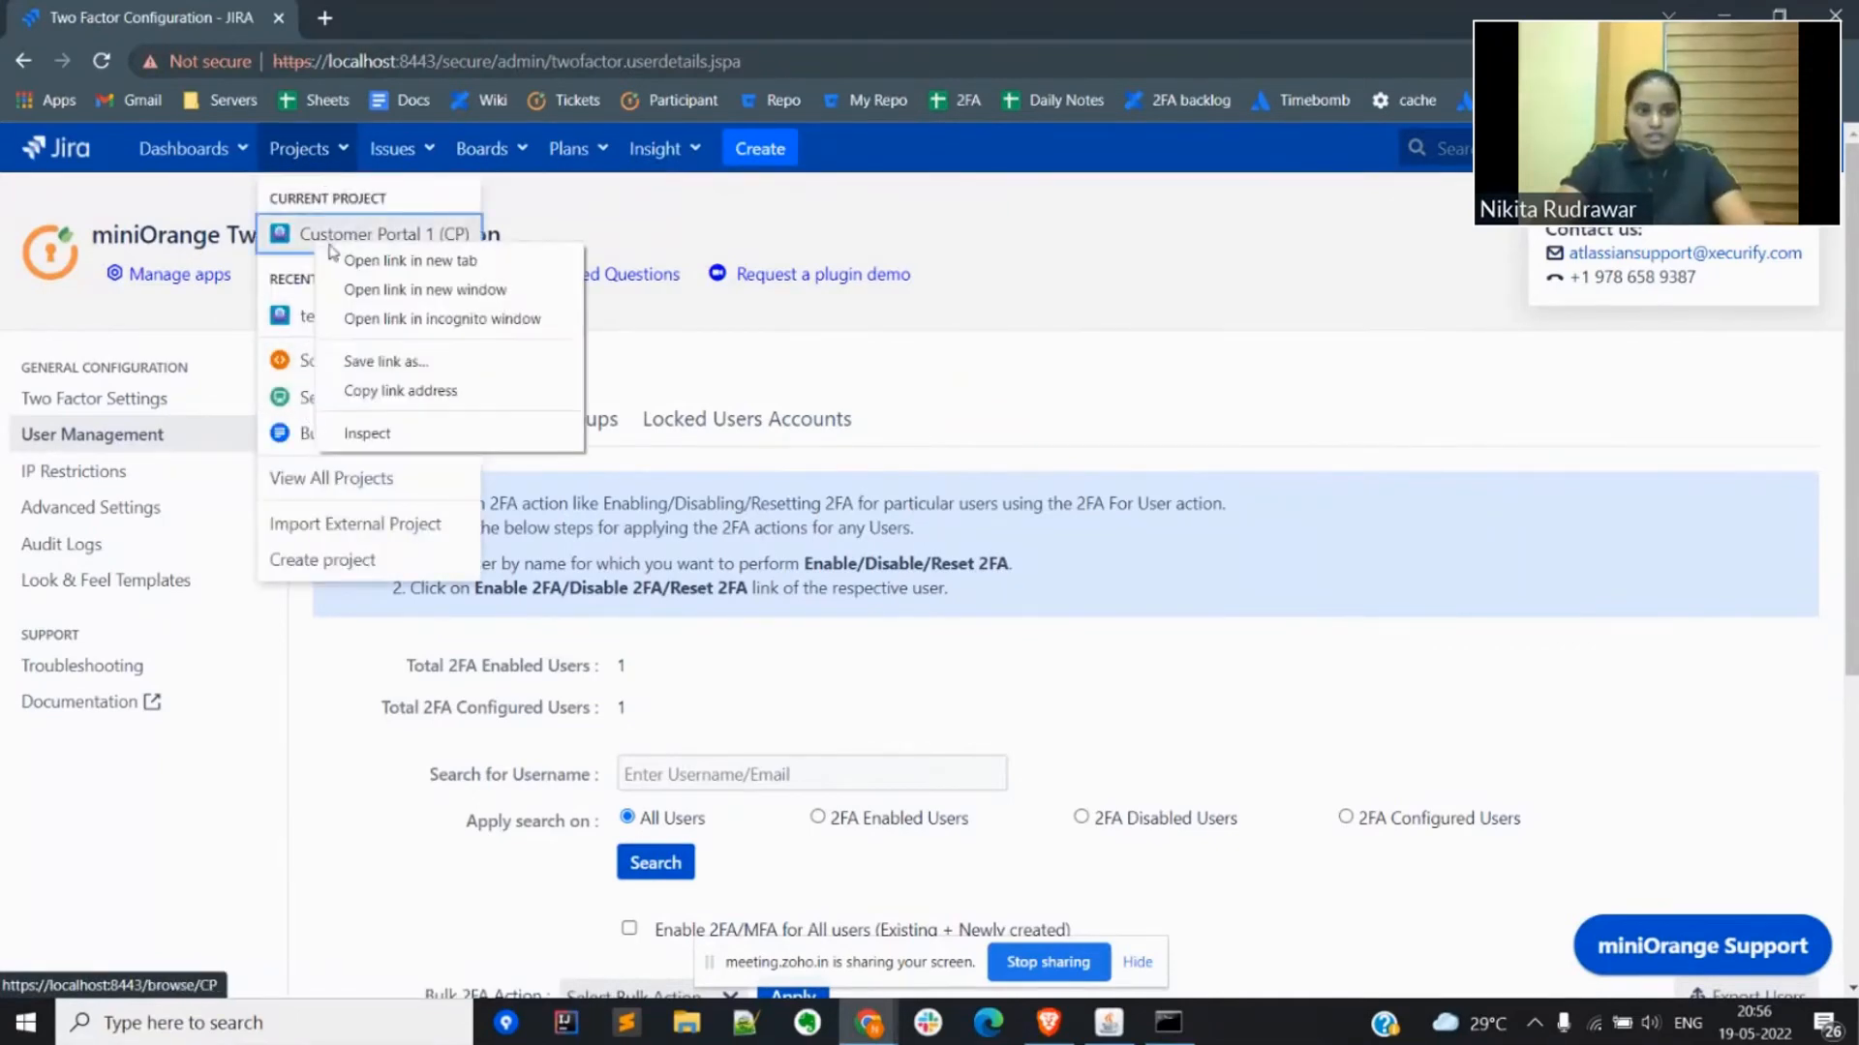
{"action": "left_click", "coordinate": [387, 260]}
{"action": "left_click", "coordinate": [356, 11]}
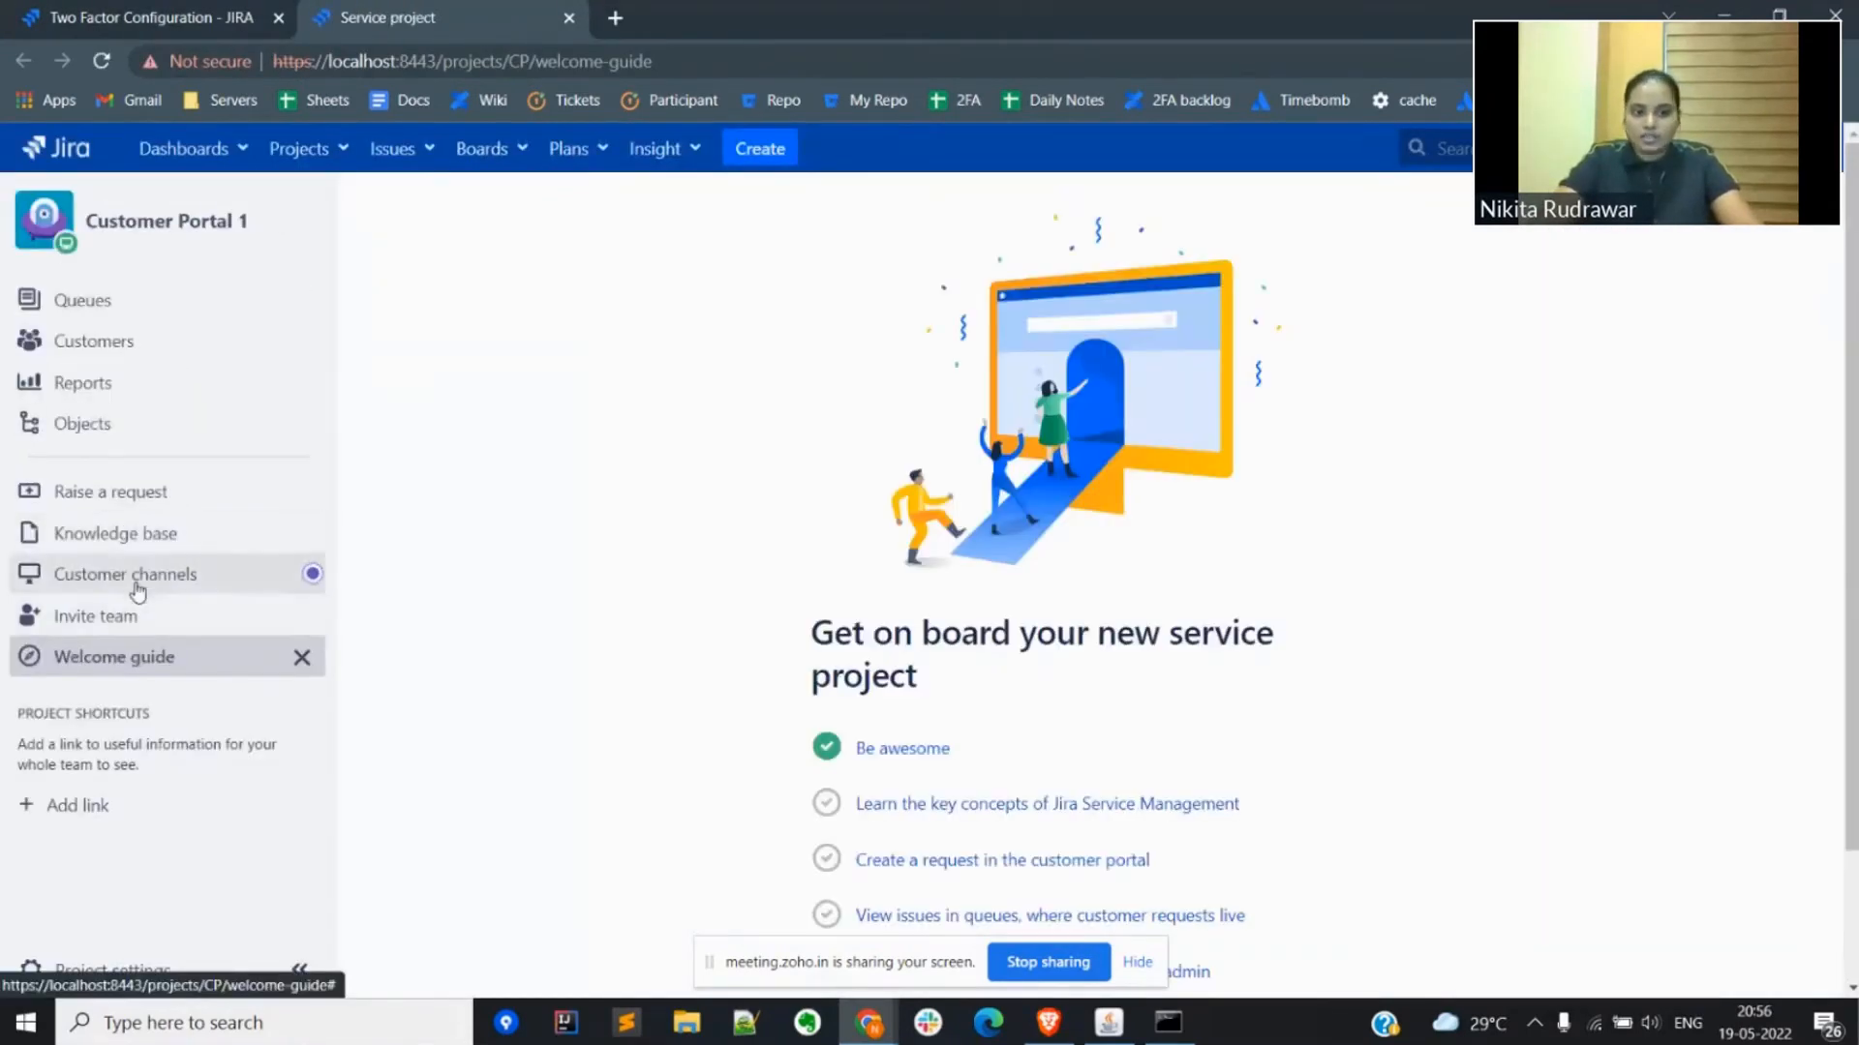
{"action": "left_click", "coordinate": [137, 593]}
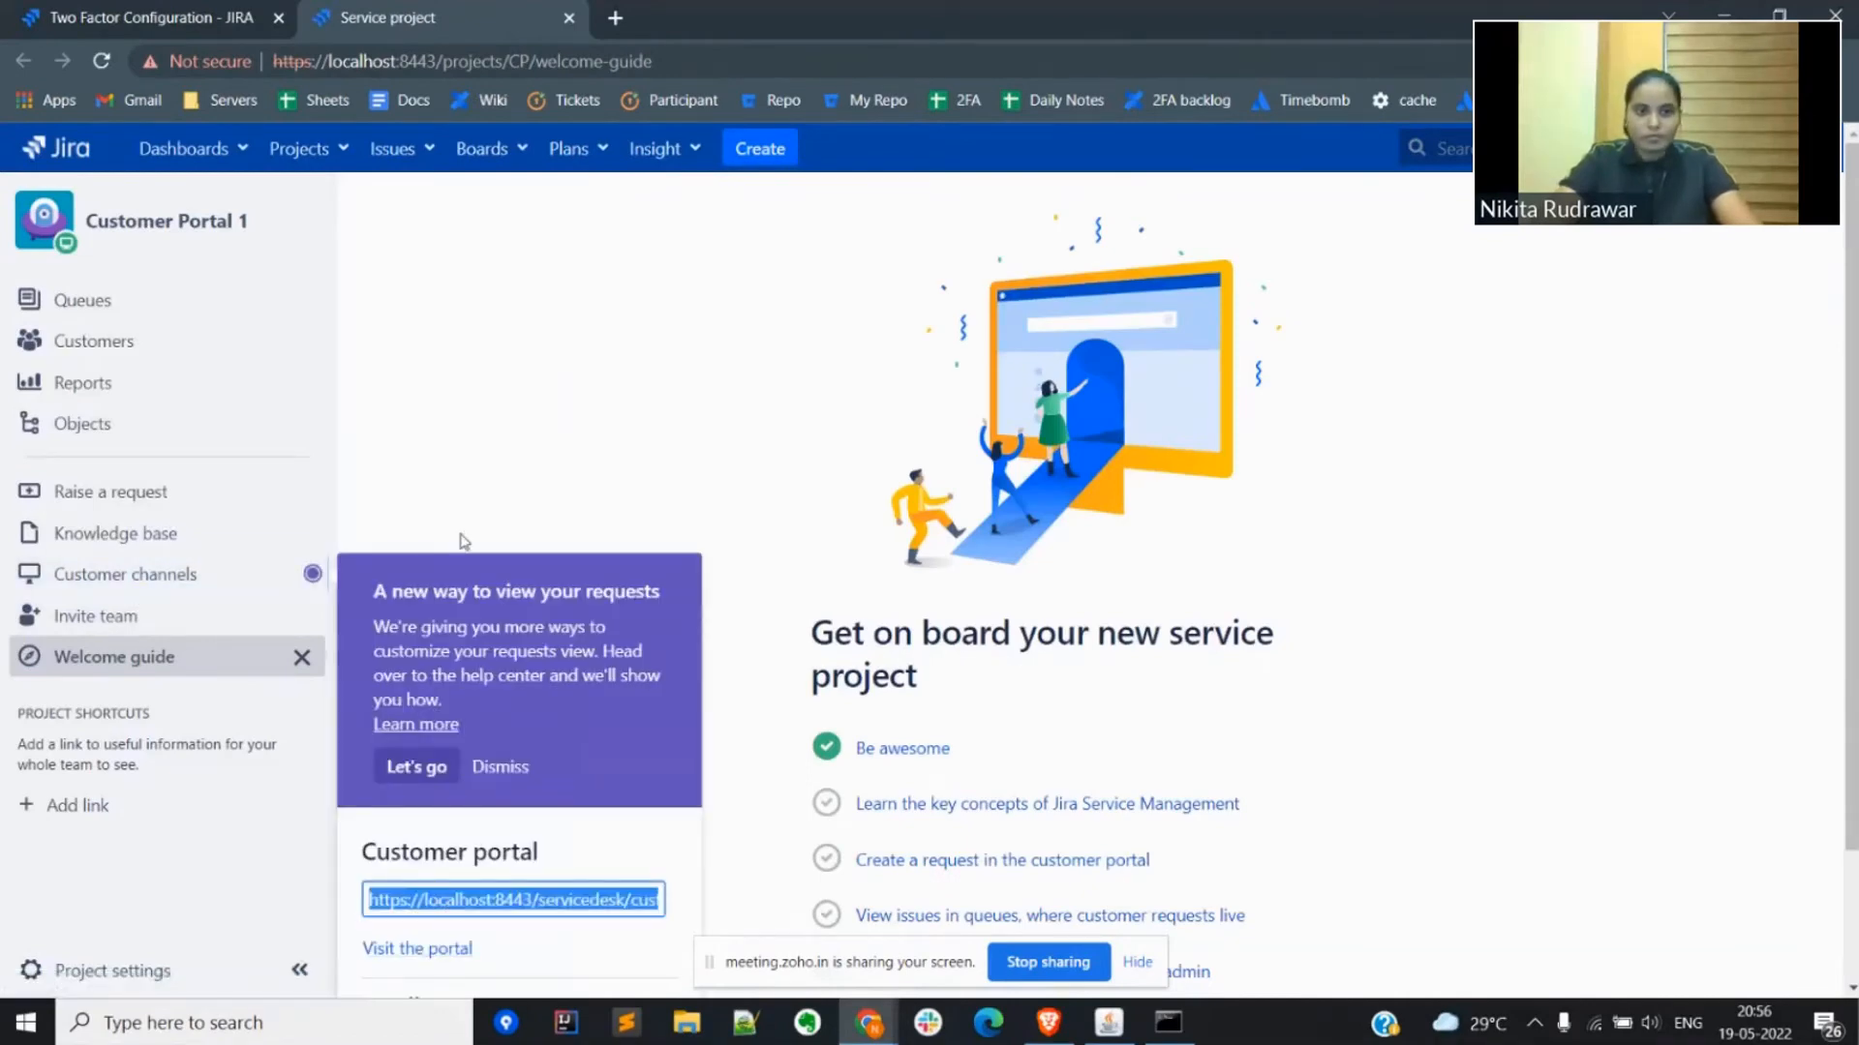
Step: Switch to the logged-out browser window and load the copied Customer Portal 1 link to reach its login page
{"action": "key", "text": "alt+Tab"}
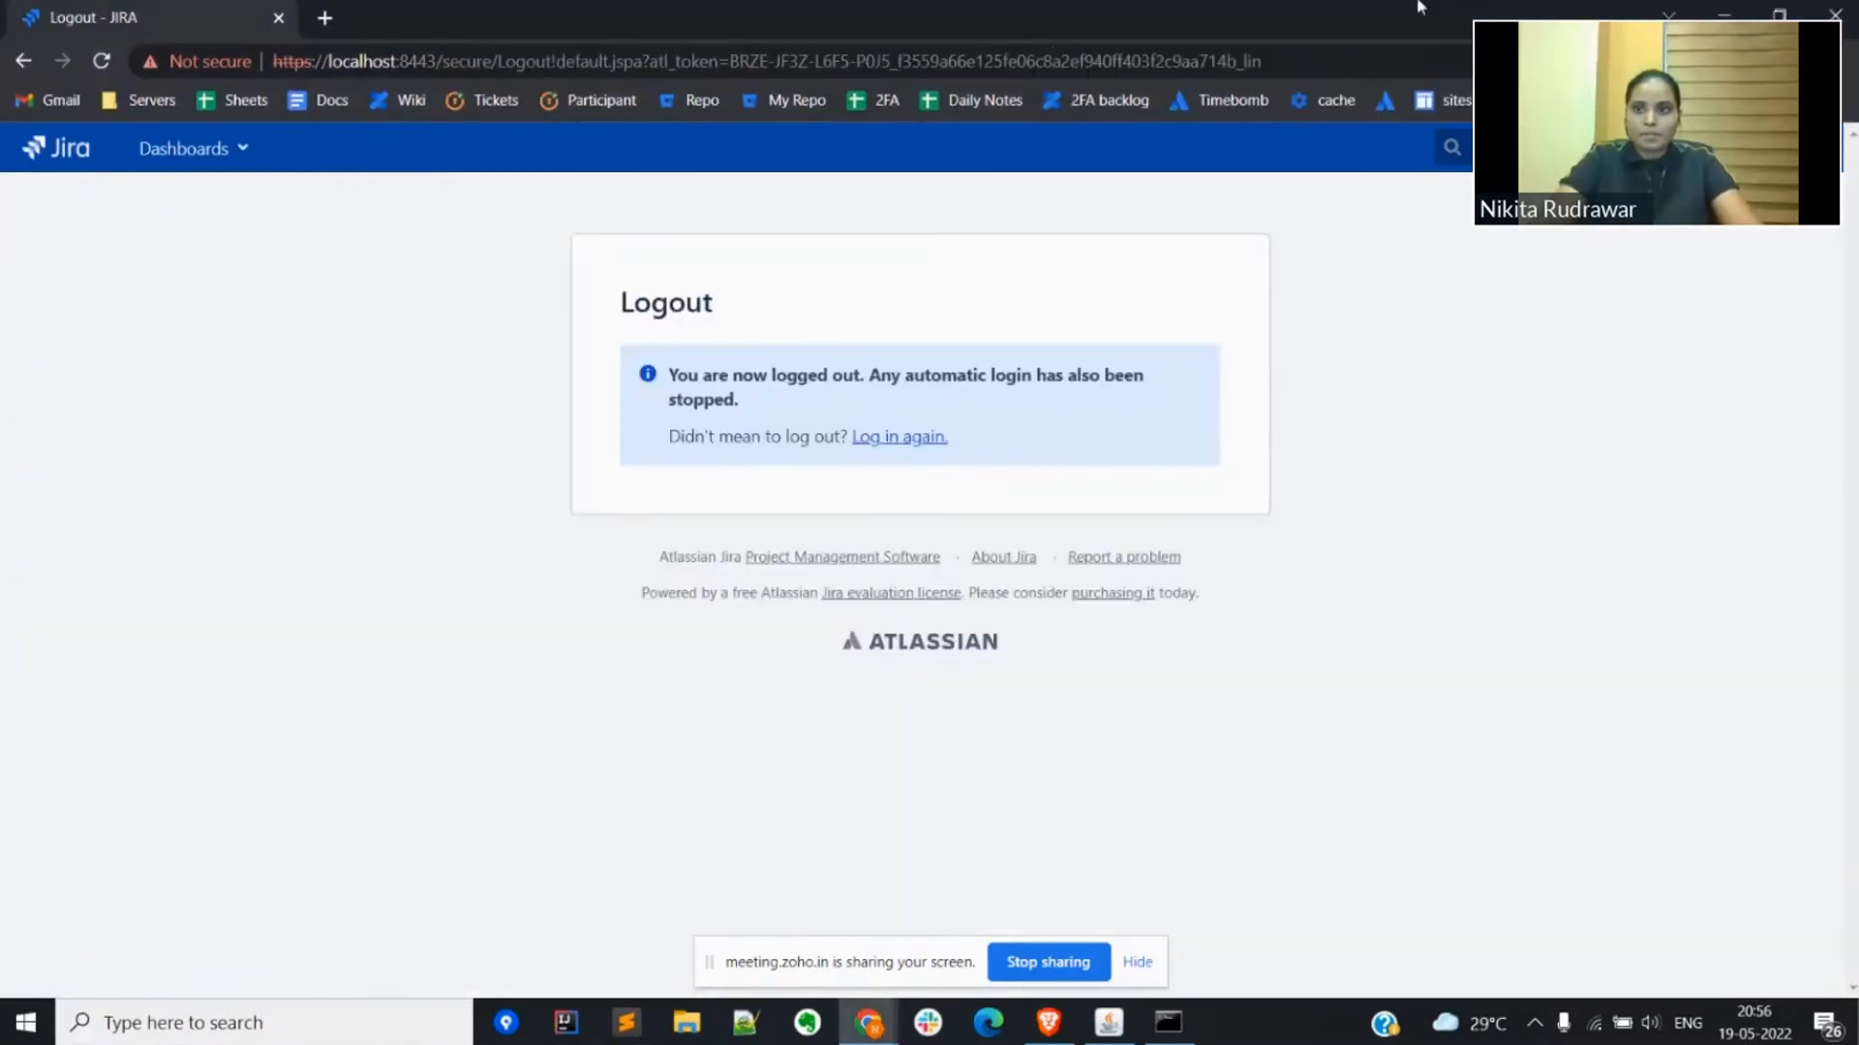
{"action": "key", "text": "alt+Tab"}
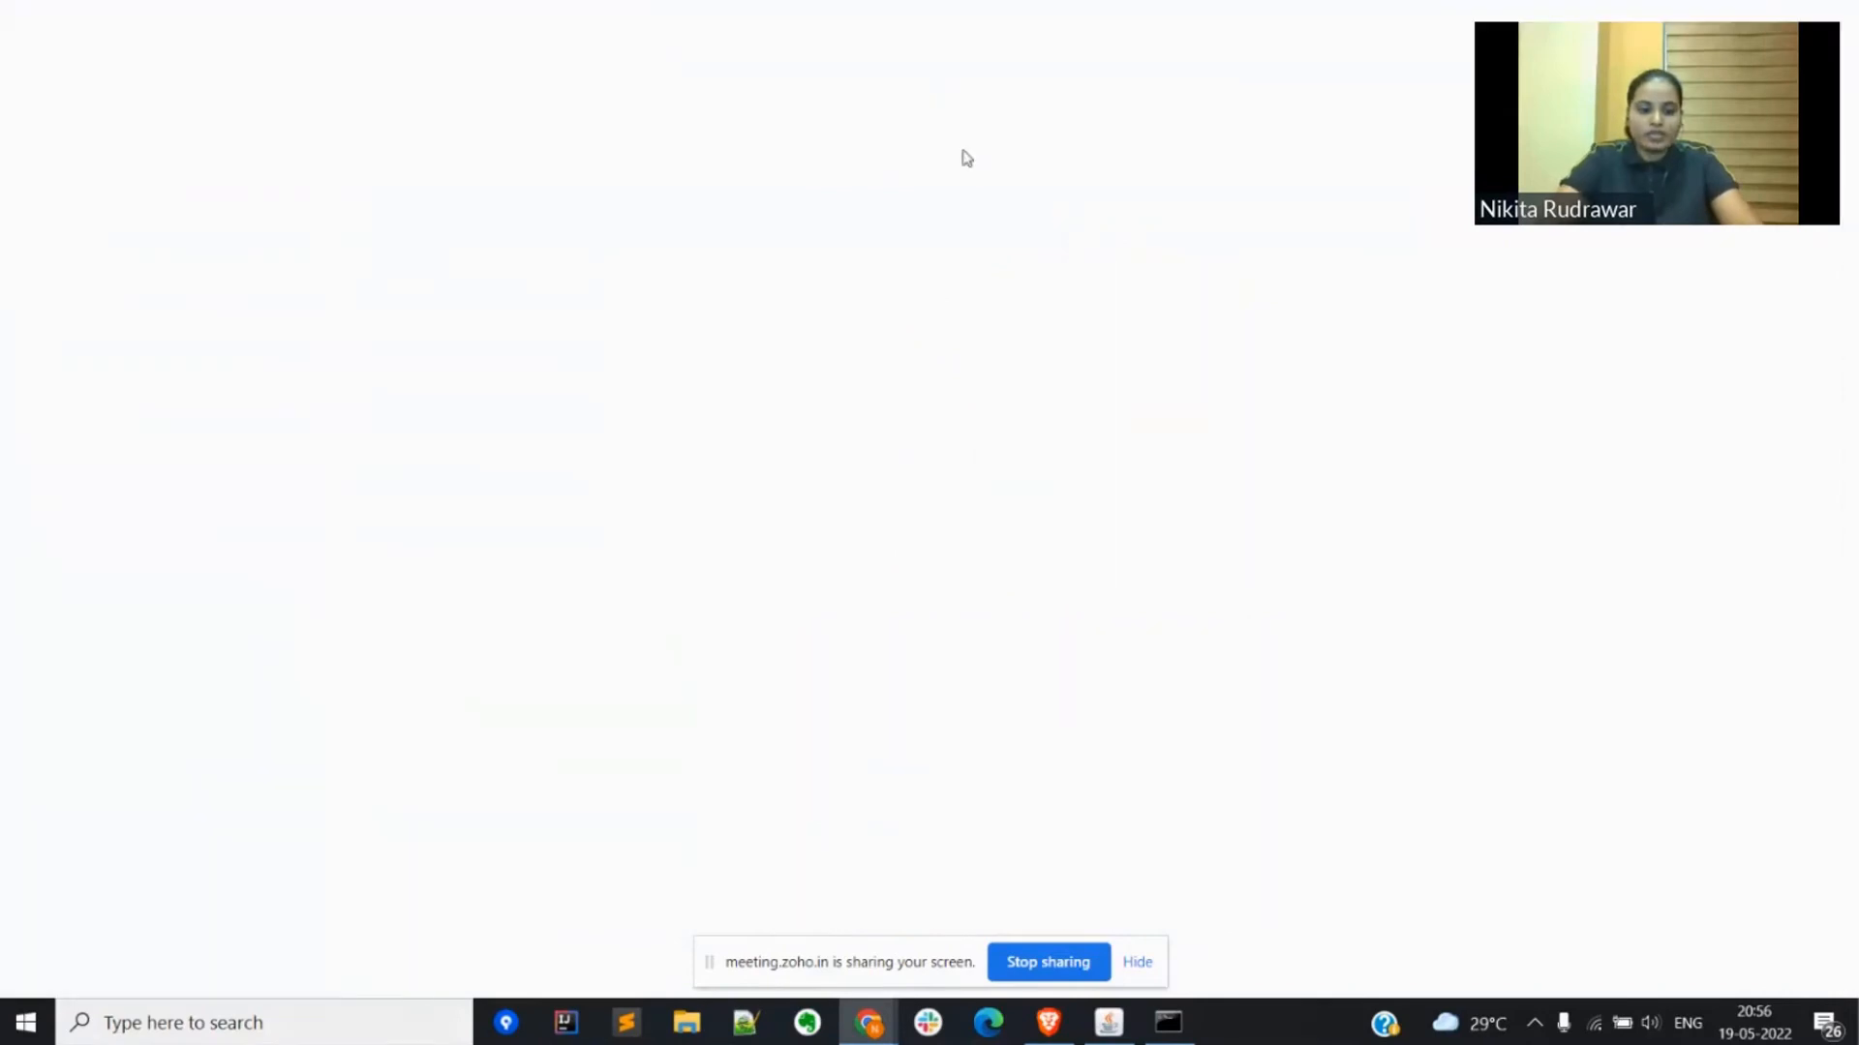
{"action": "key", "text": "ctrl+shift+n"}
{"action": "type", "text": "https://localhost:8443/servicedesk/customer/portal/33"}
{"action": "key", "text": "Return"}
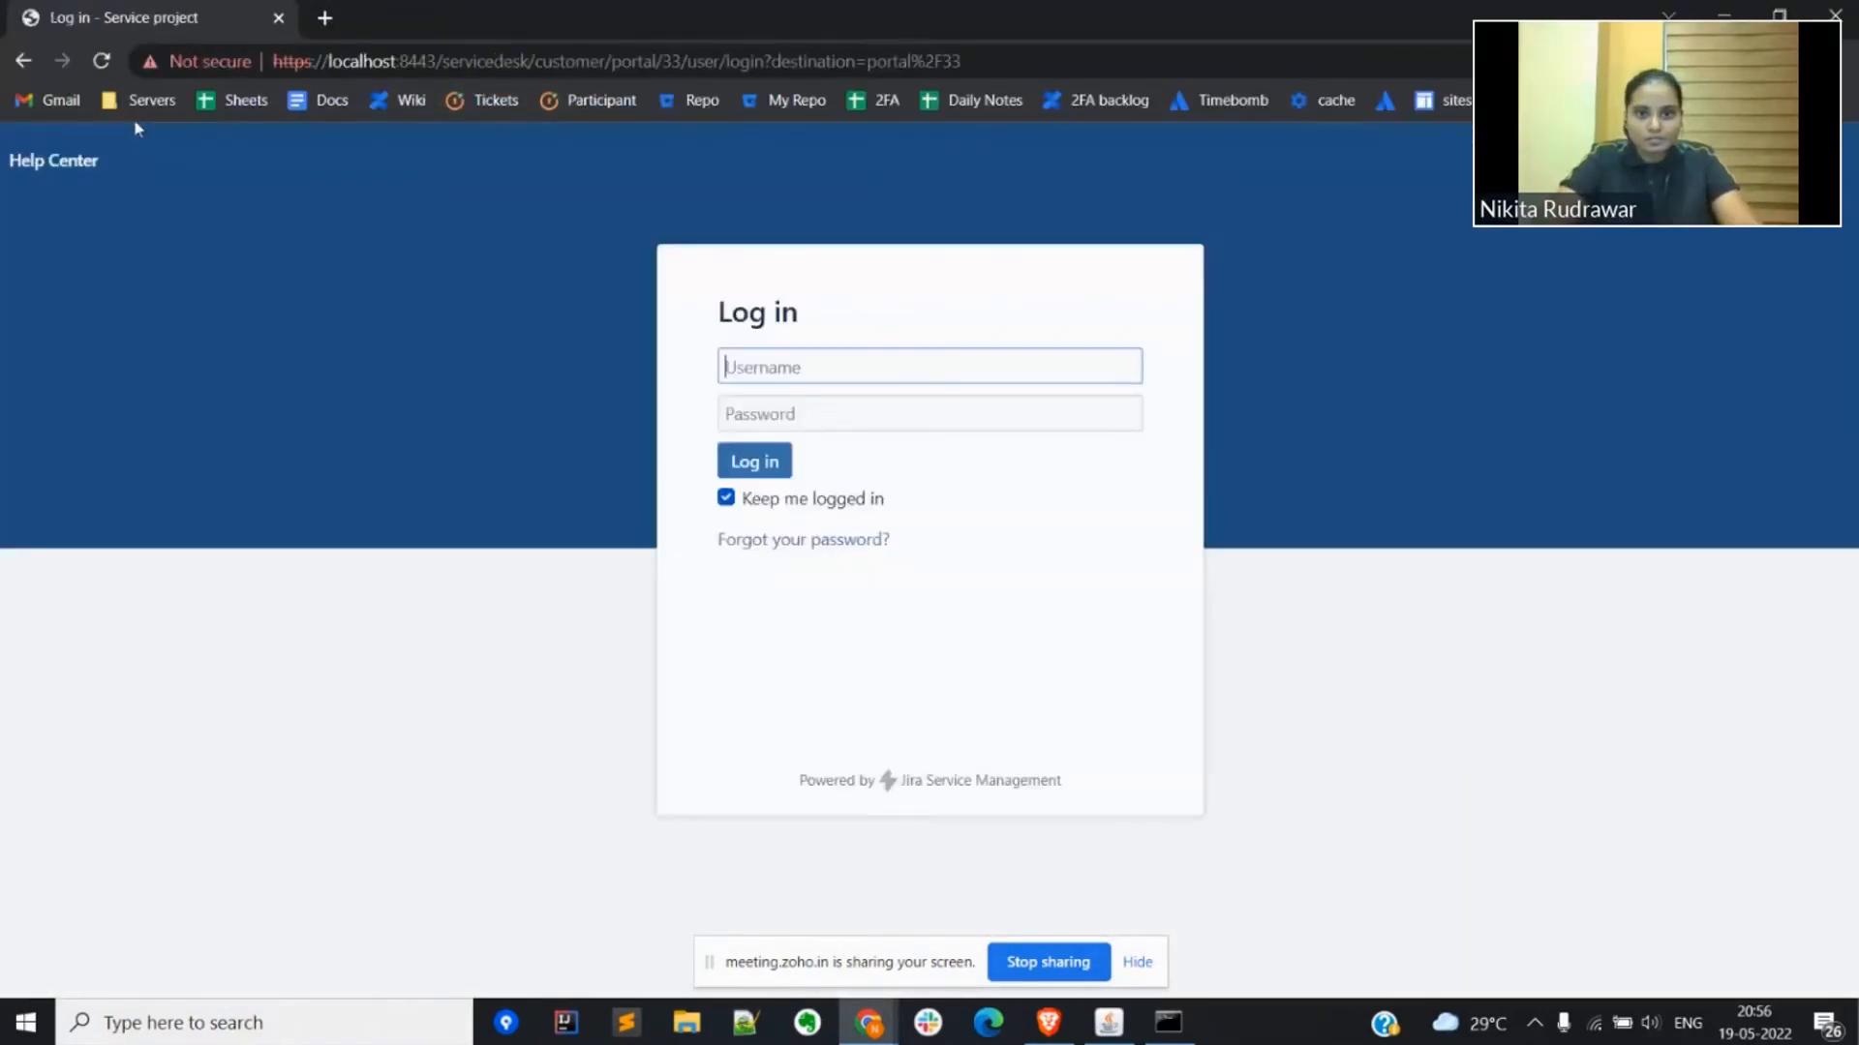
Step: Switch to the administrator's Jira window and enable 2FA for the second listed user in the miniOrange User Management settings
{"action": "key", "text": "alt+Tab"}
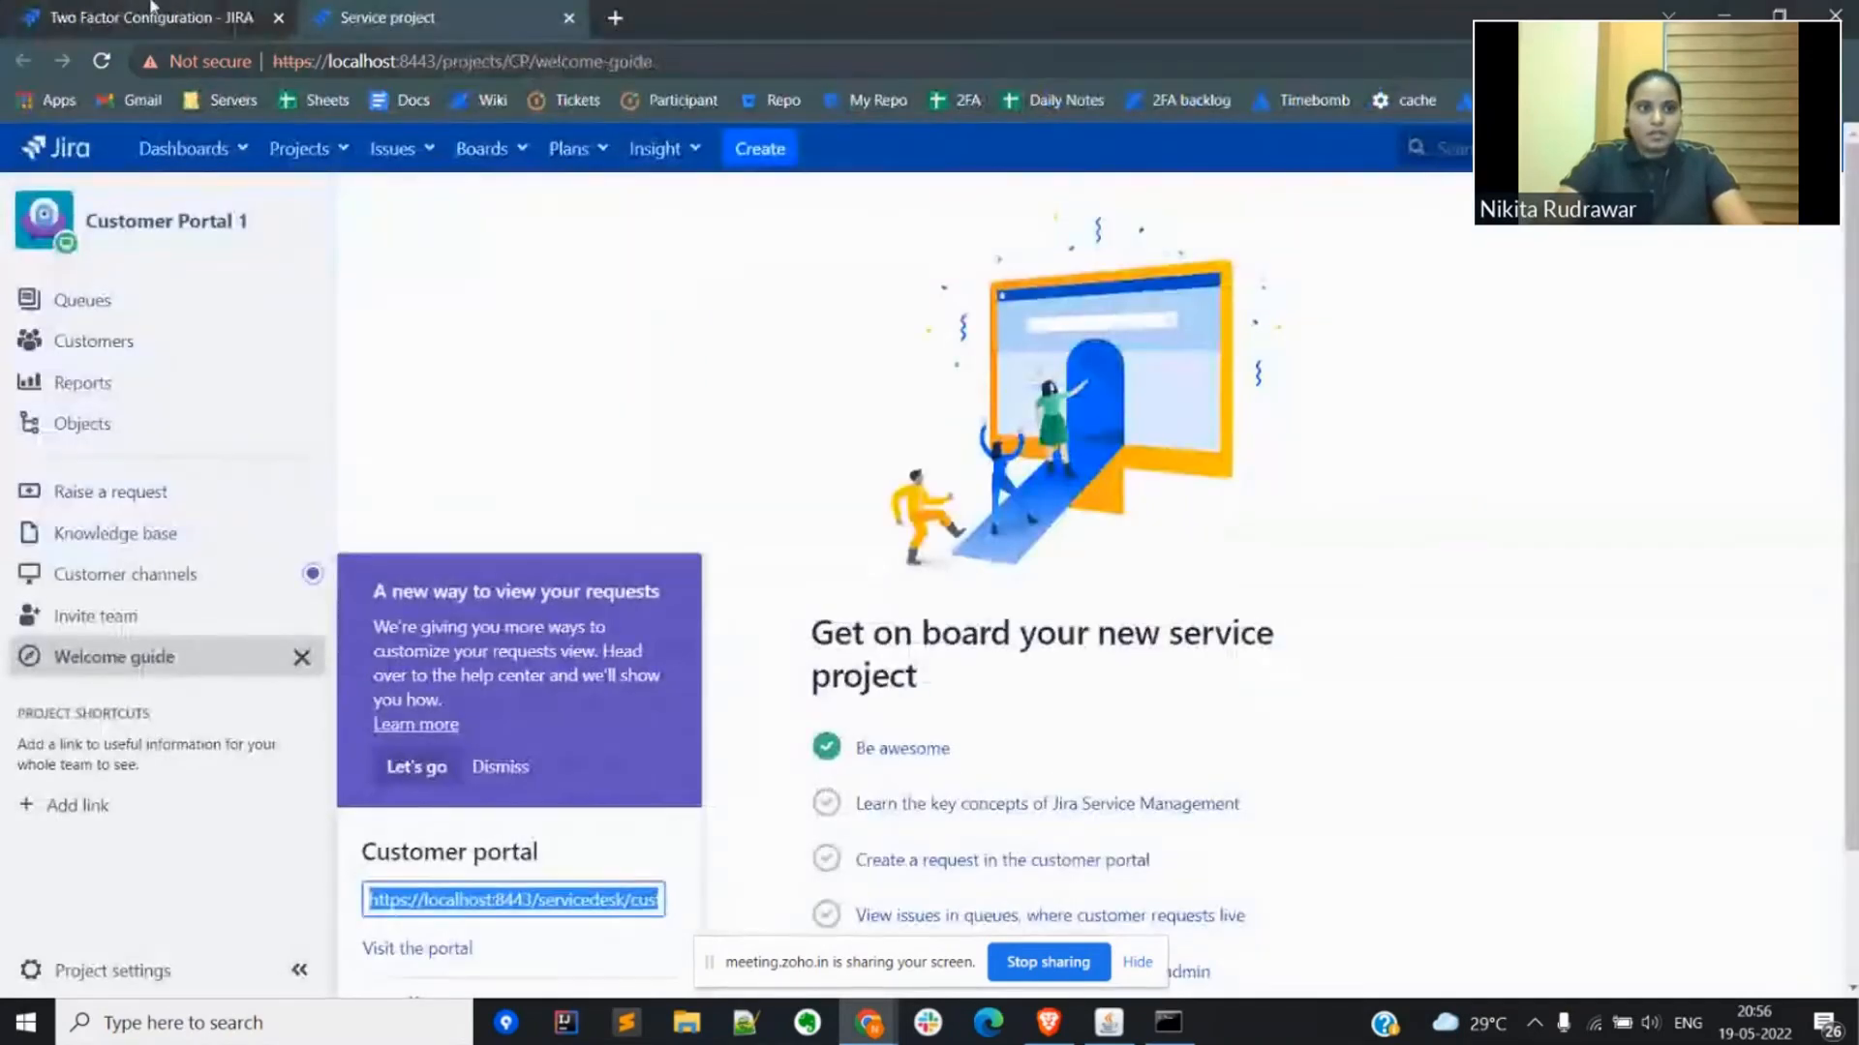
{"action": "left_click", "coordinate": [150, 12]}
{"action": "left_click", "coordinate": [230, 449]}
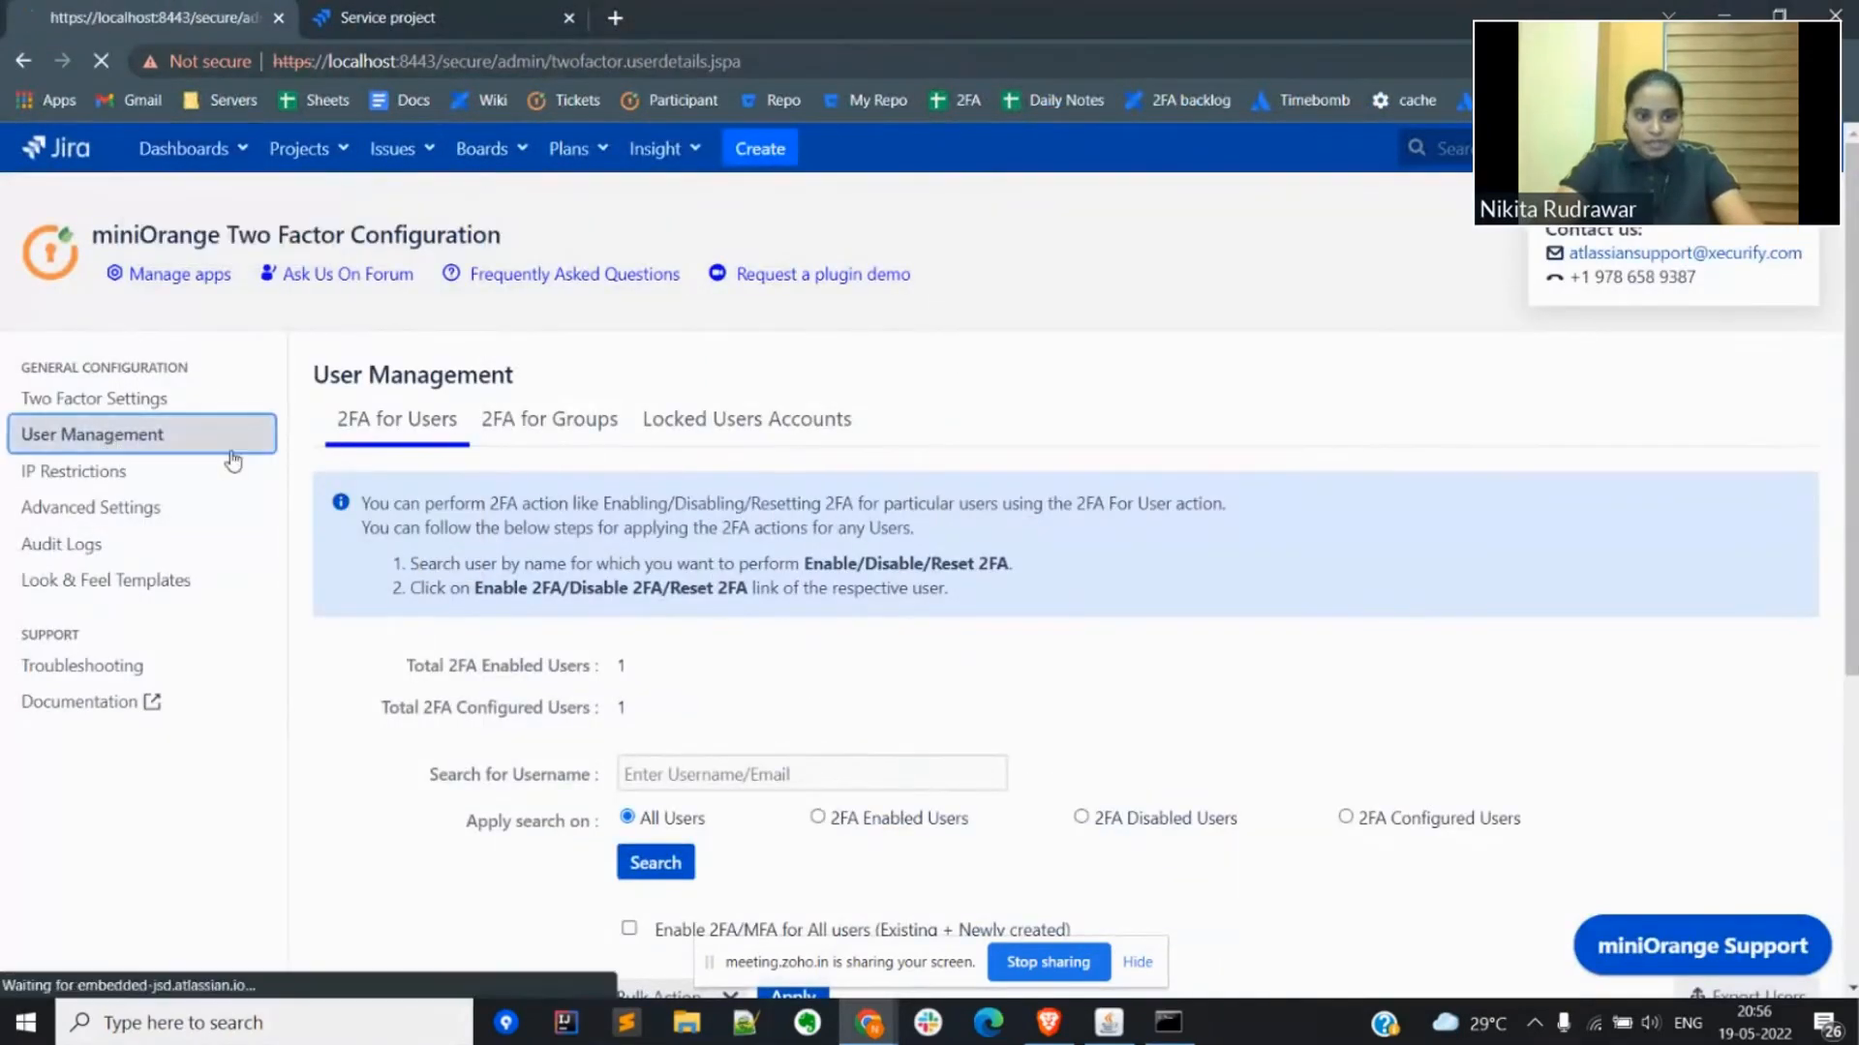
{"action": "scroll", "coordinate": [683, 615], "scroll_direction": "down", "scroll_amount": 5}
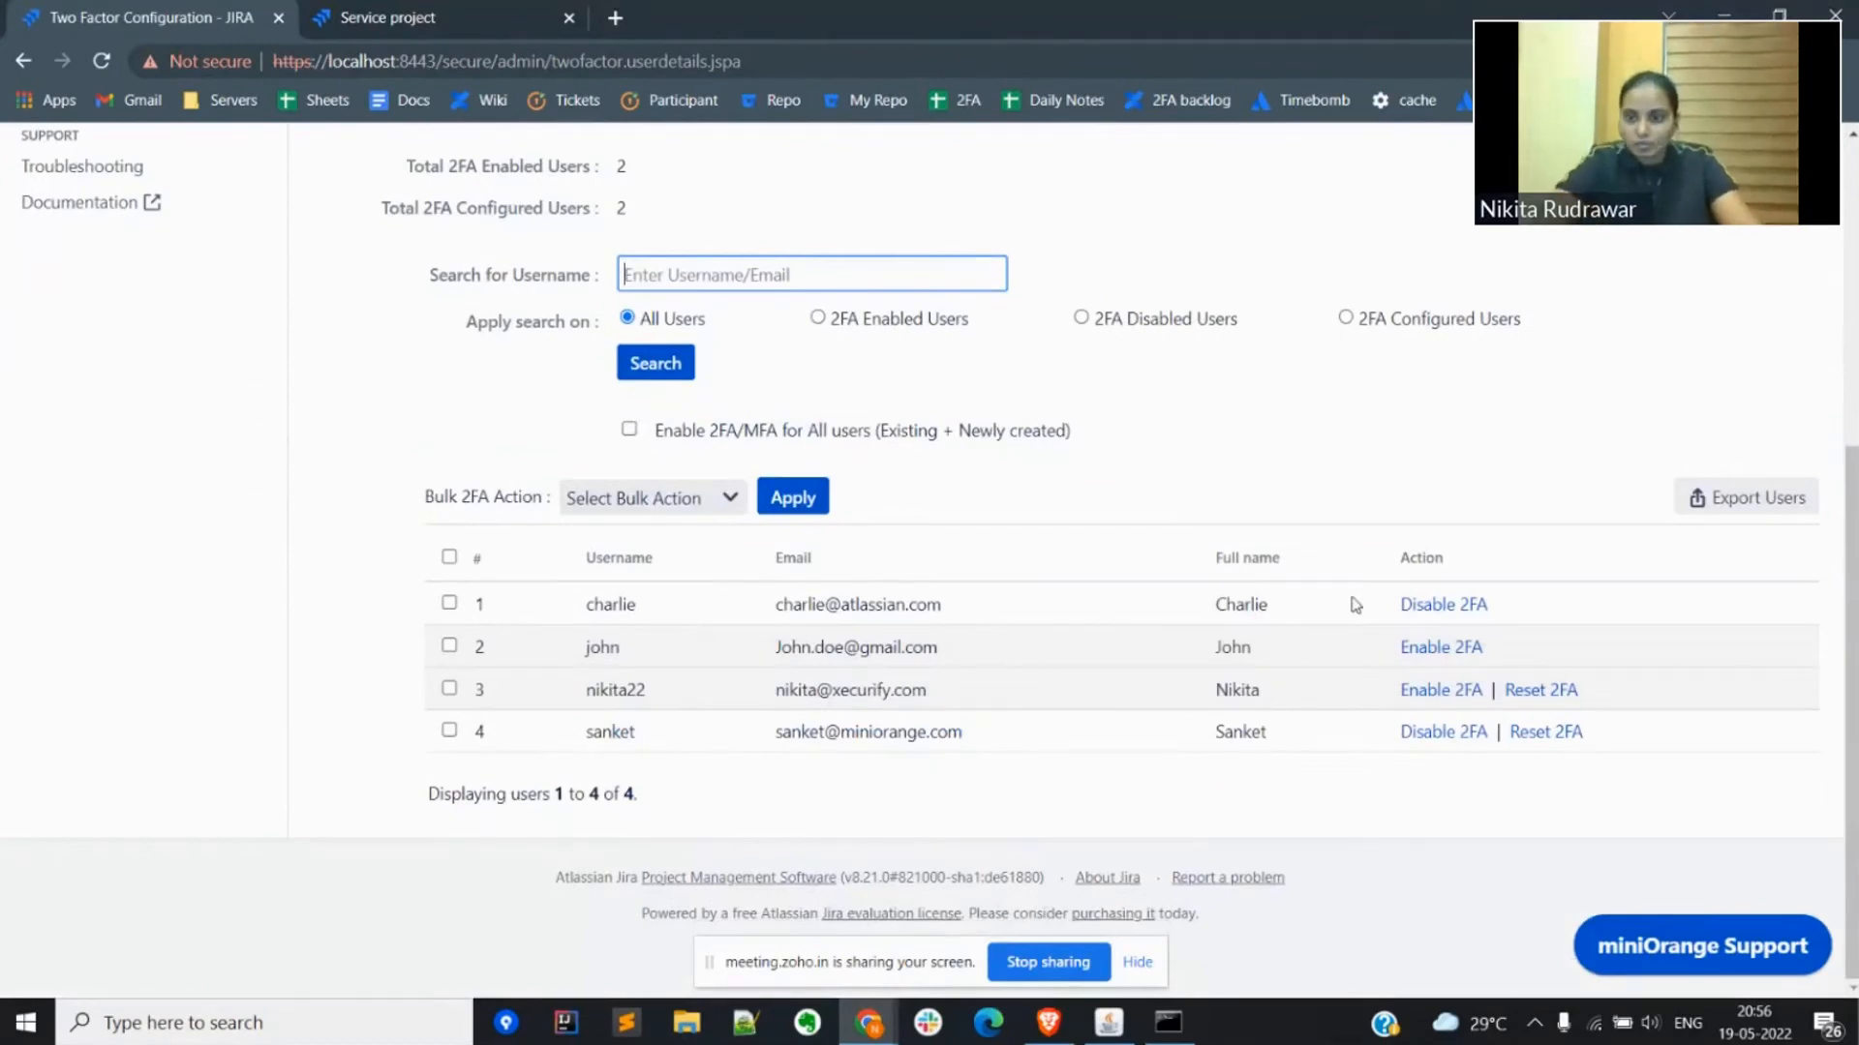
{"action": "left_click", "coordinate": [1422, 649]}
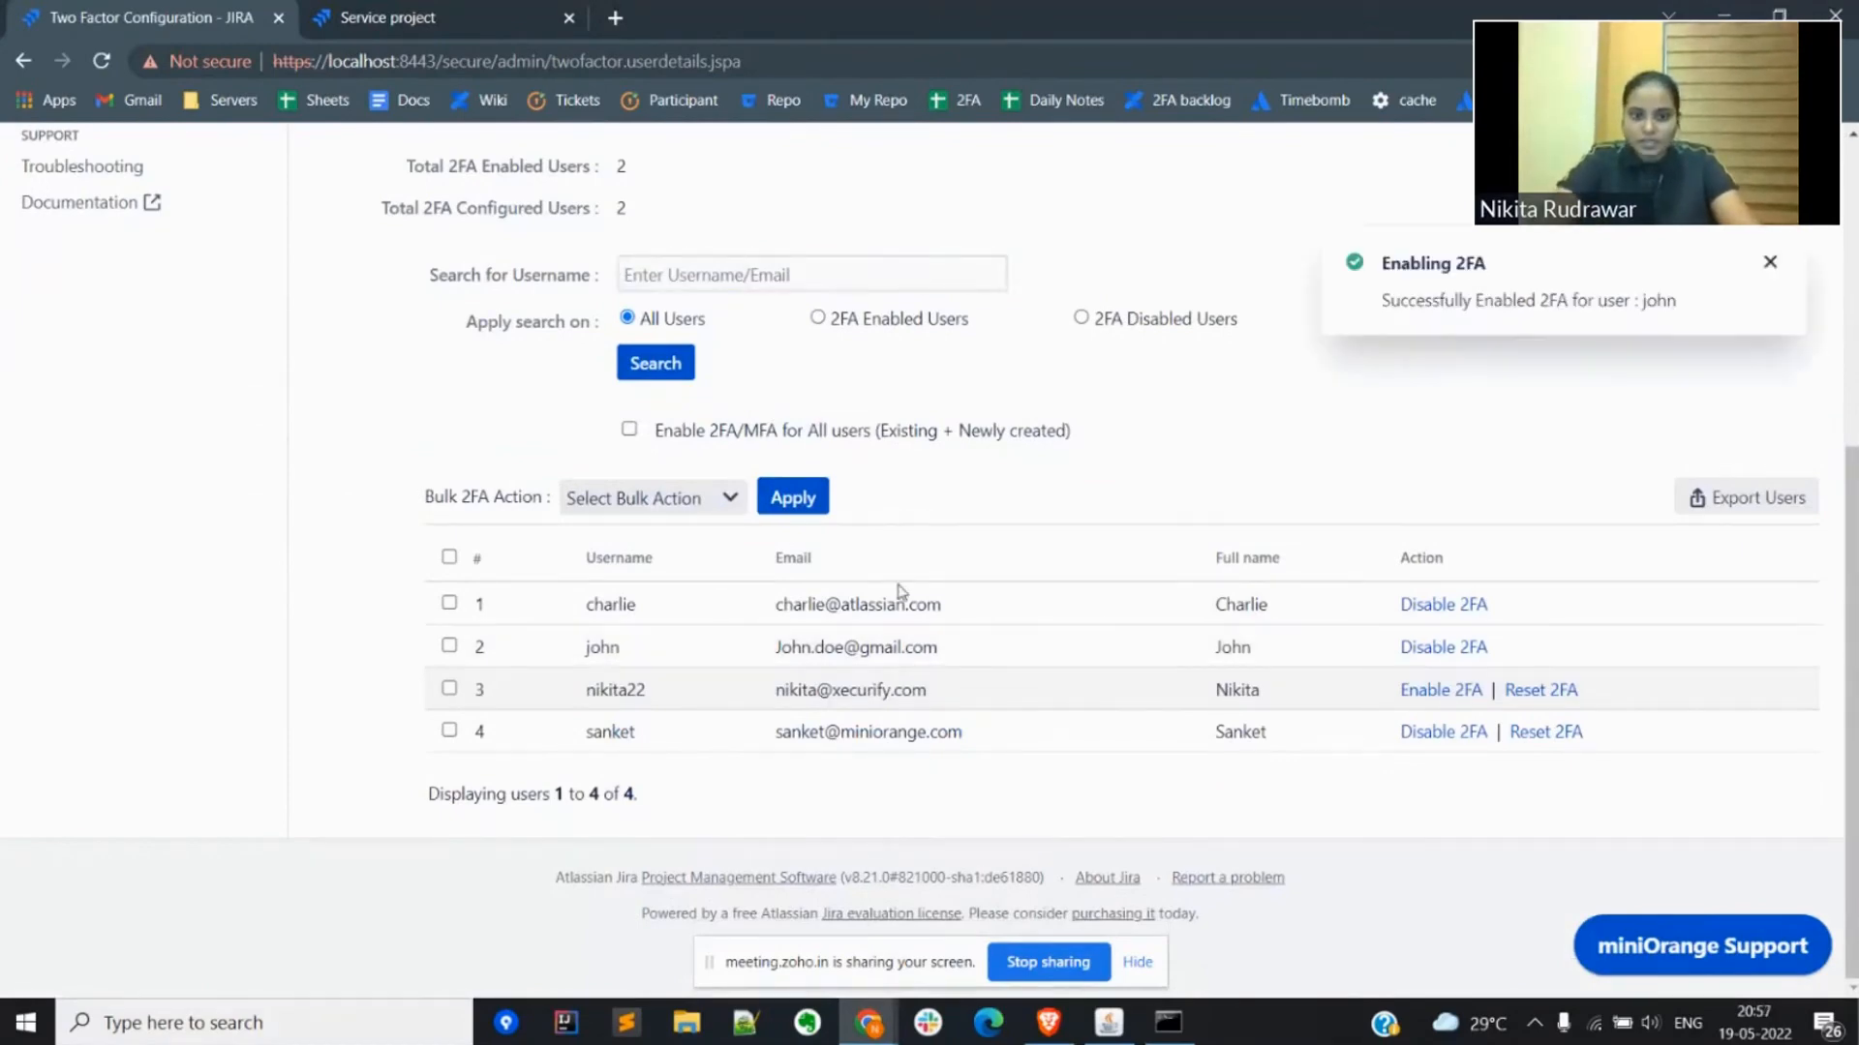
Step: Return to the customer portal login page and log in as the newly 2FA-enabled user with the username and account password
{"action": "key", "text": "ctrl+w"}
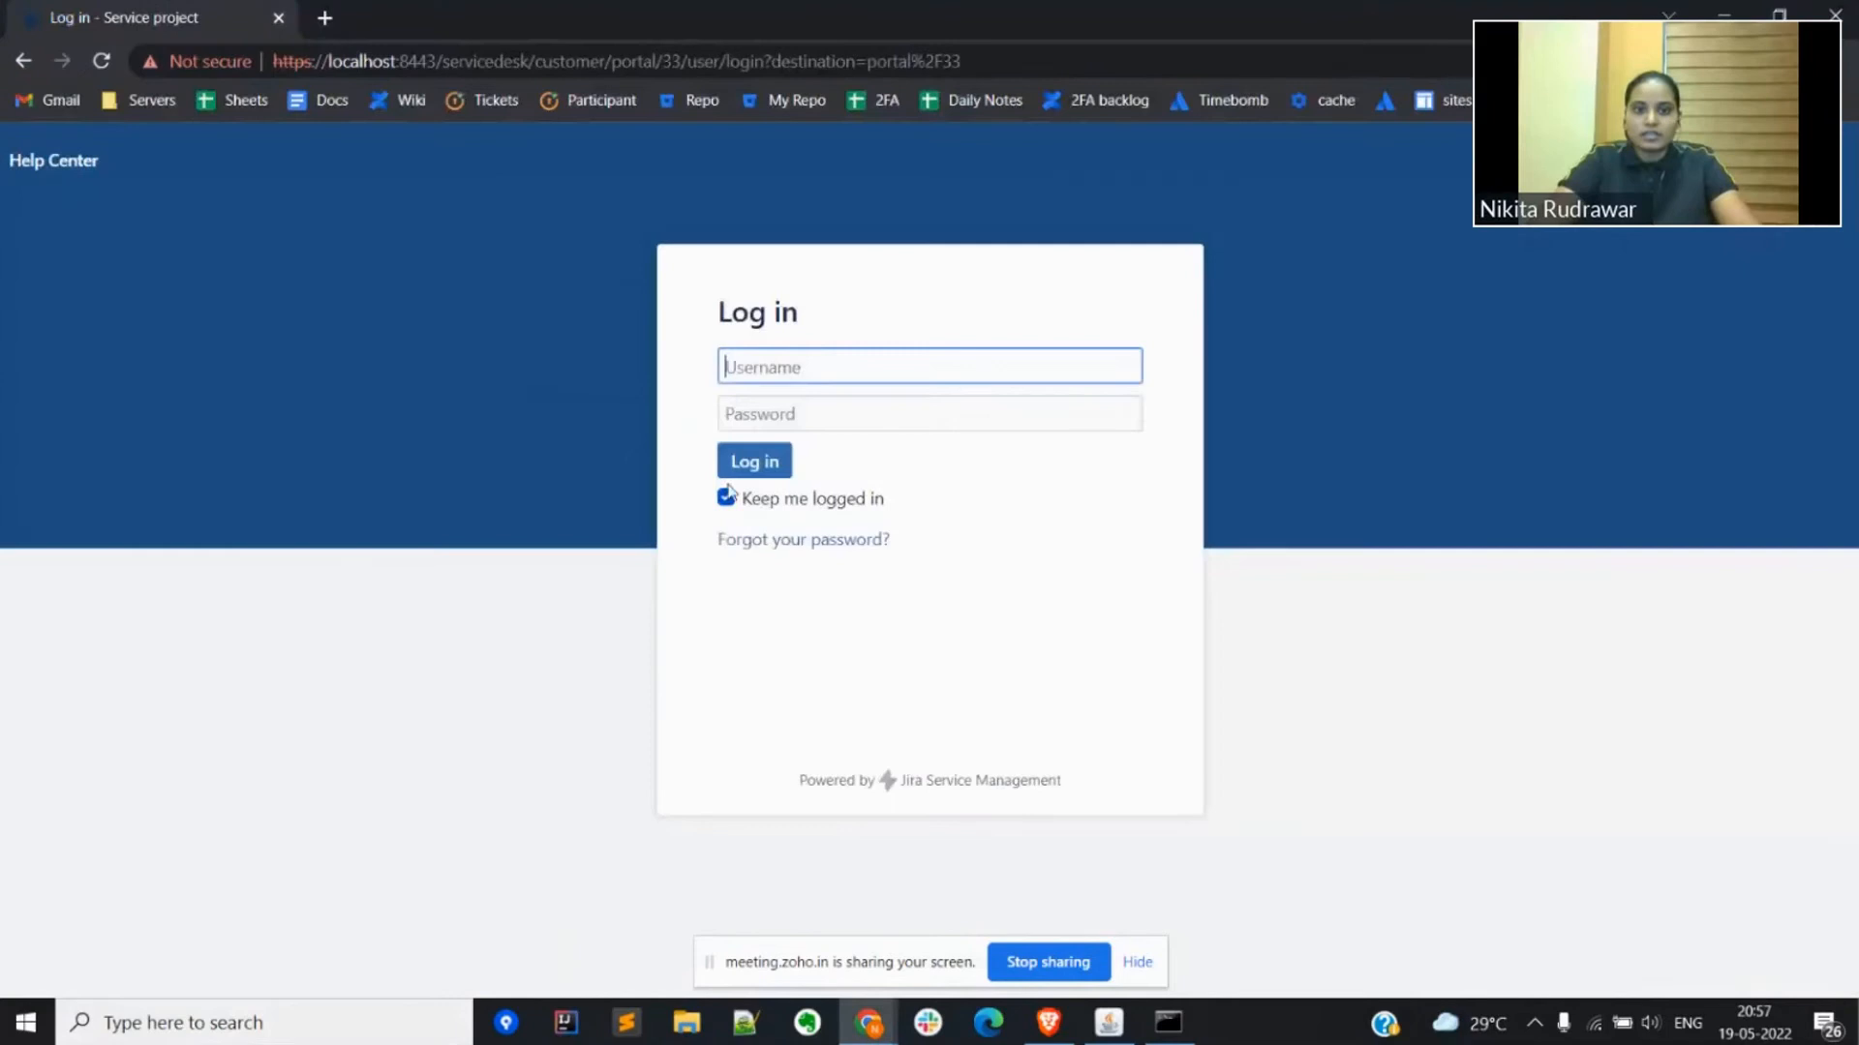
{"action": "left_click", "coordinate": [744, 368]}
{"action": "type", "text": "john"}
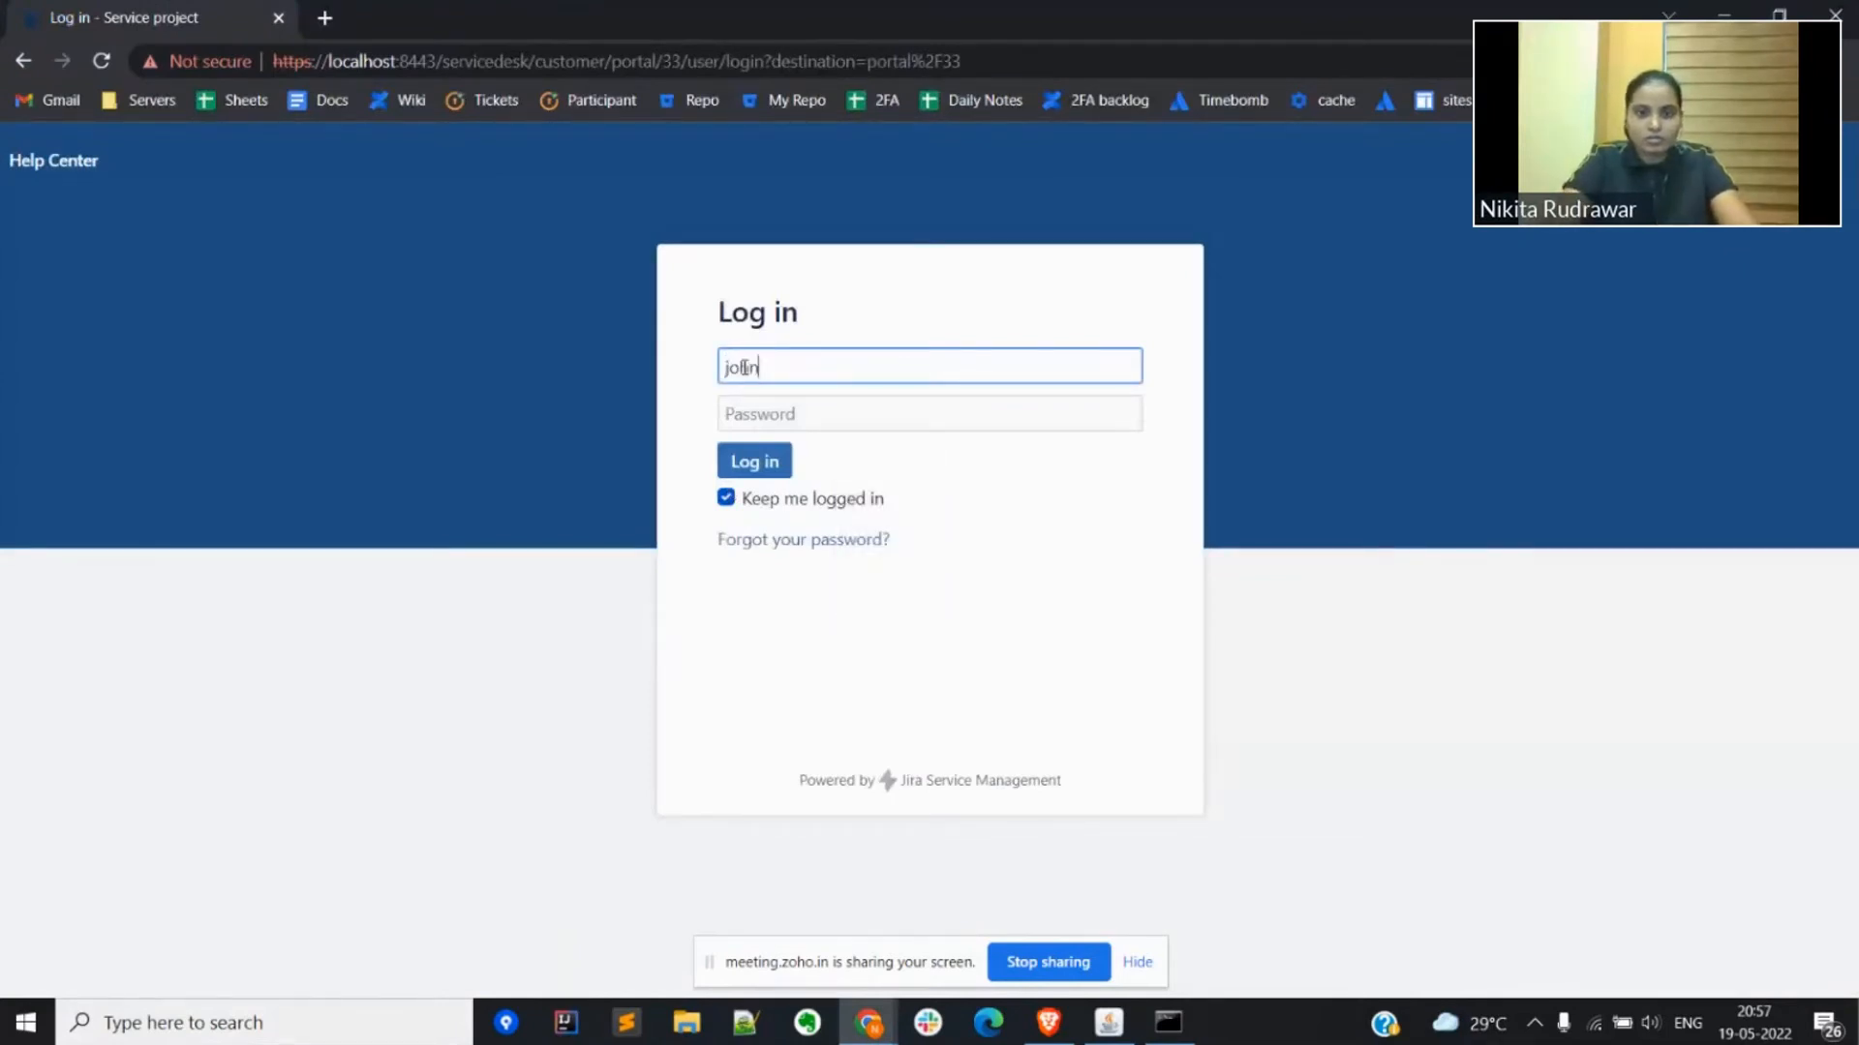
{"action": "key", "text": "Tab"}
{"action": "type", "text": "••••"}
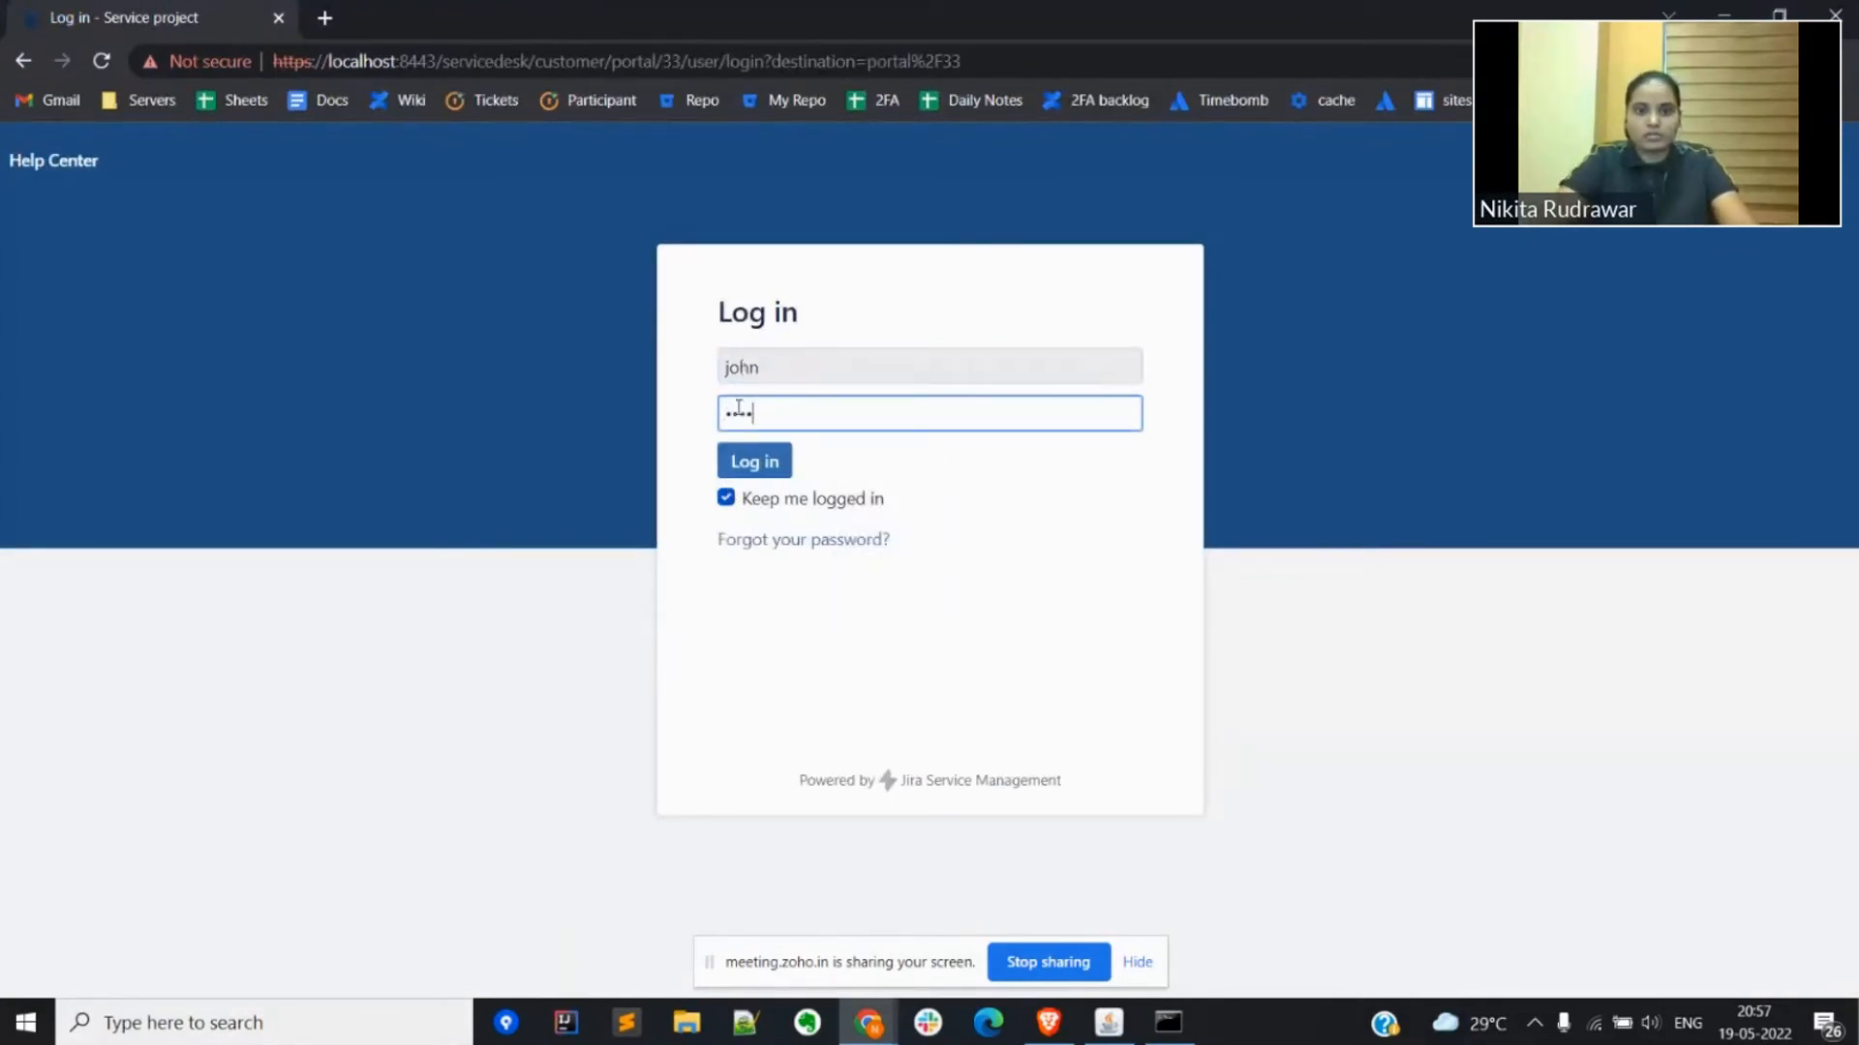
{"action": "left_click", "coordinate": [746, 462]}
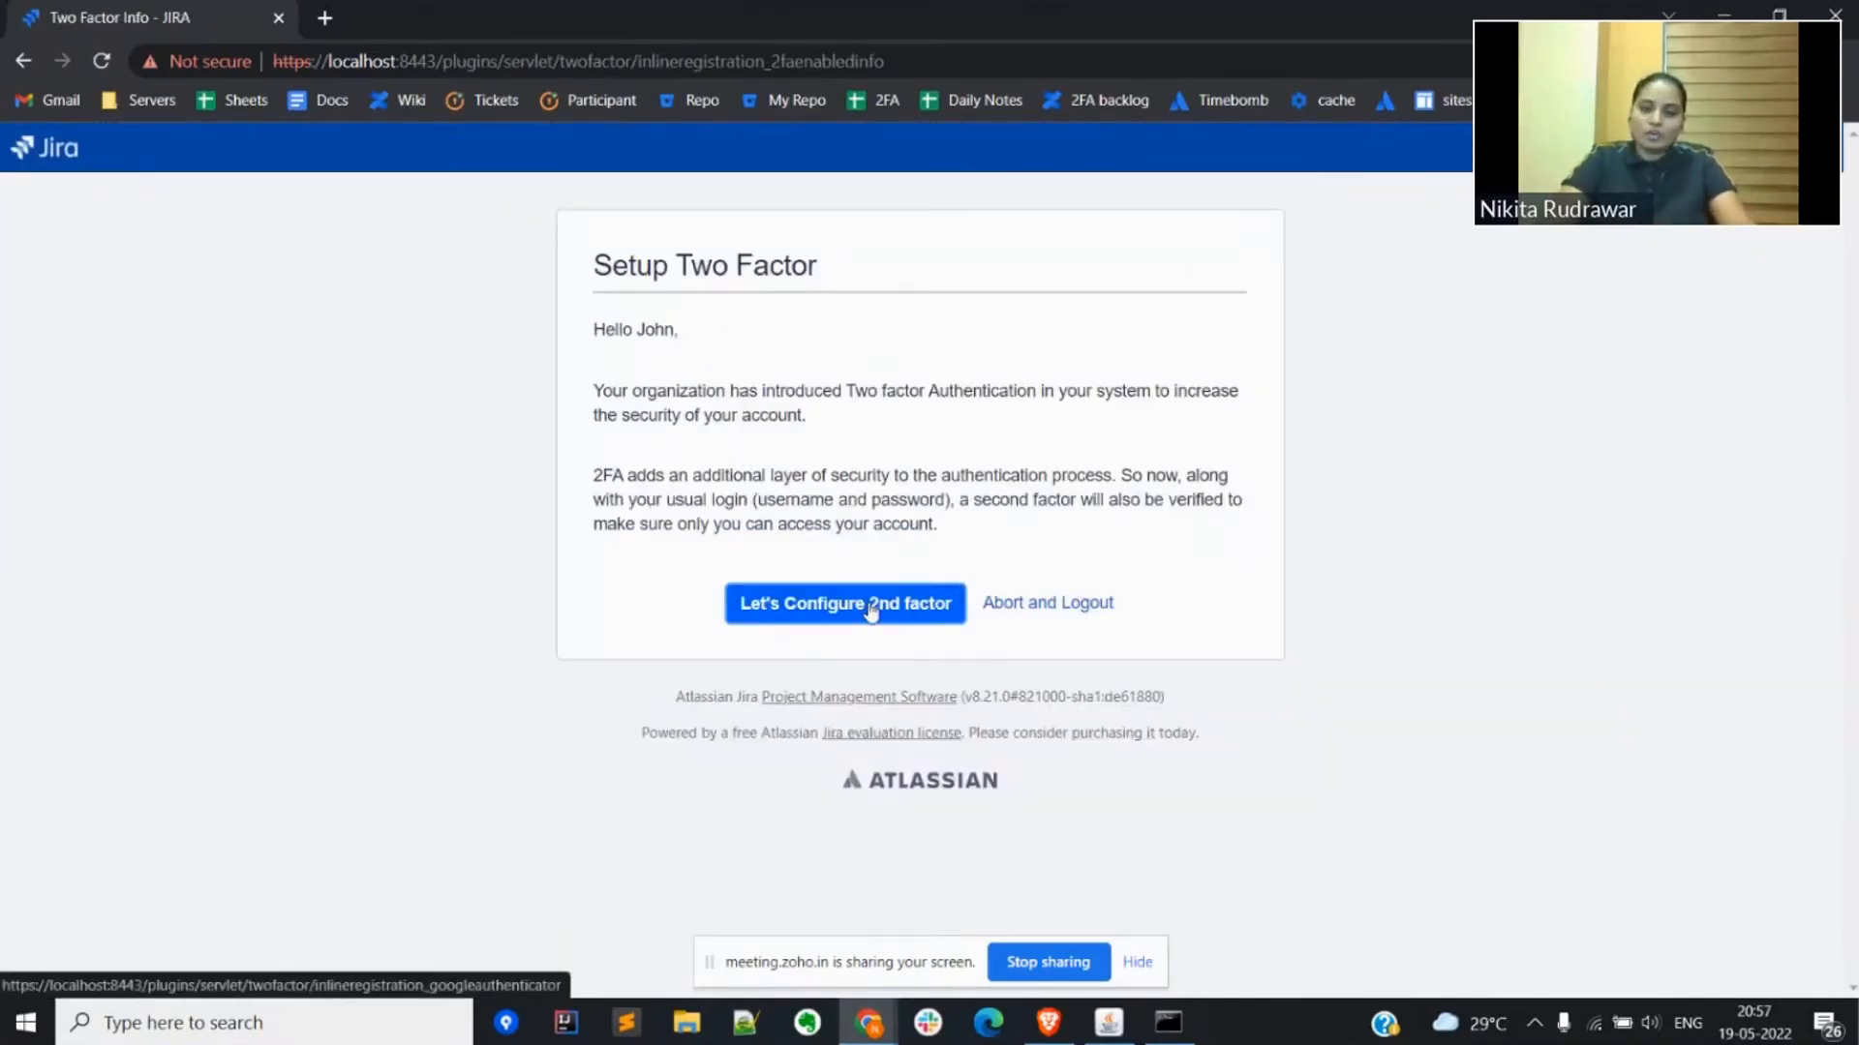
Step: Start configuring the second factor, enter the verification code from the mobile authenticator app, and validate it
{"action": "left_click", "coordinate": [794, 605]}
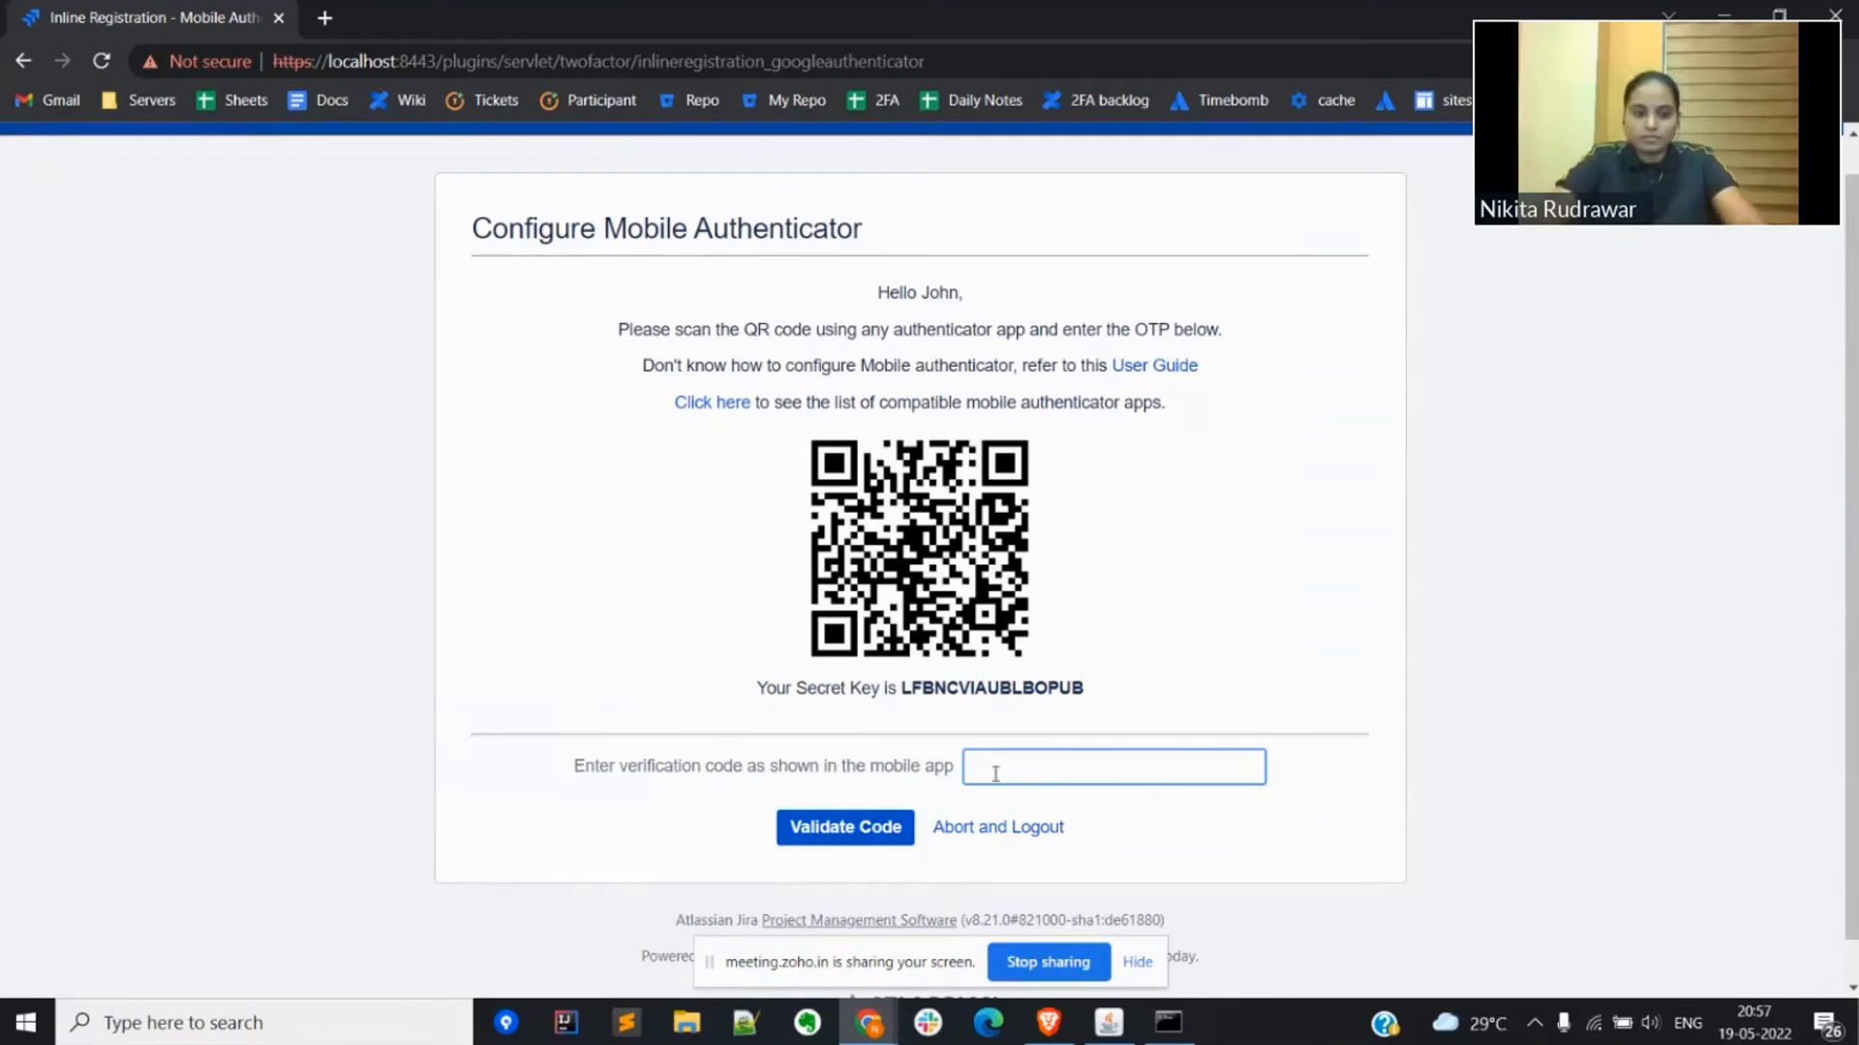
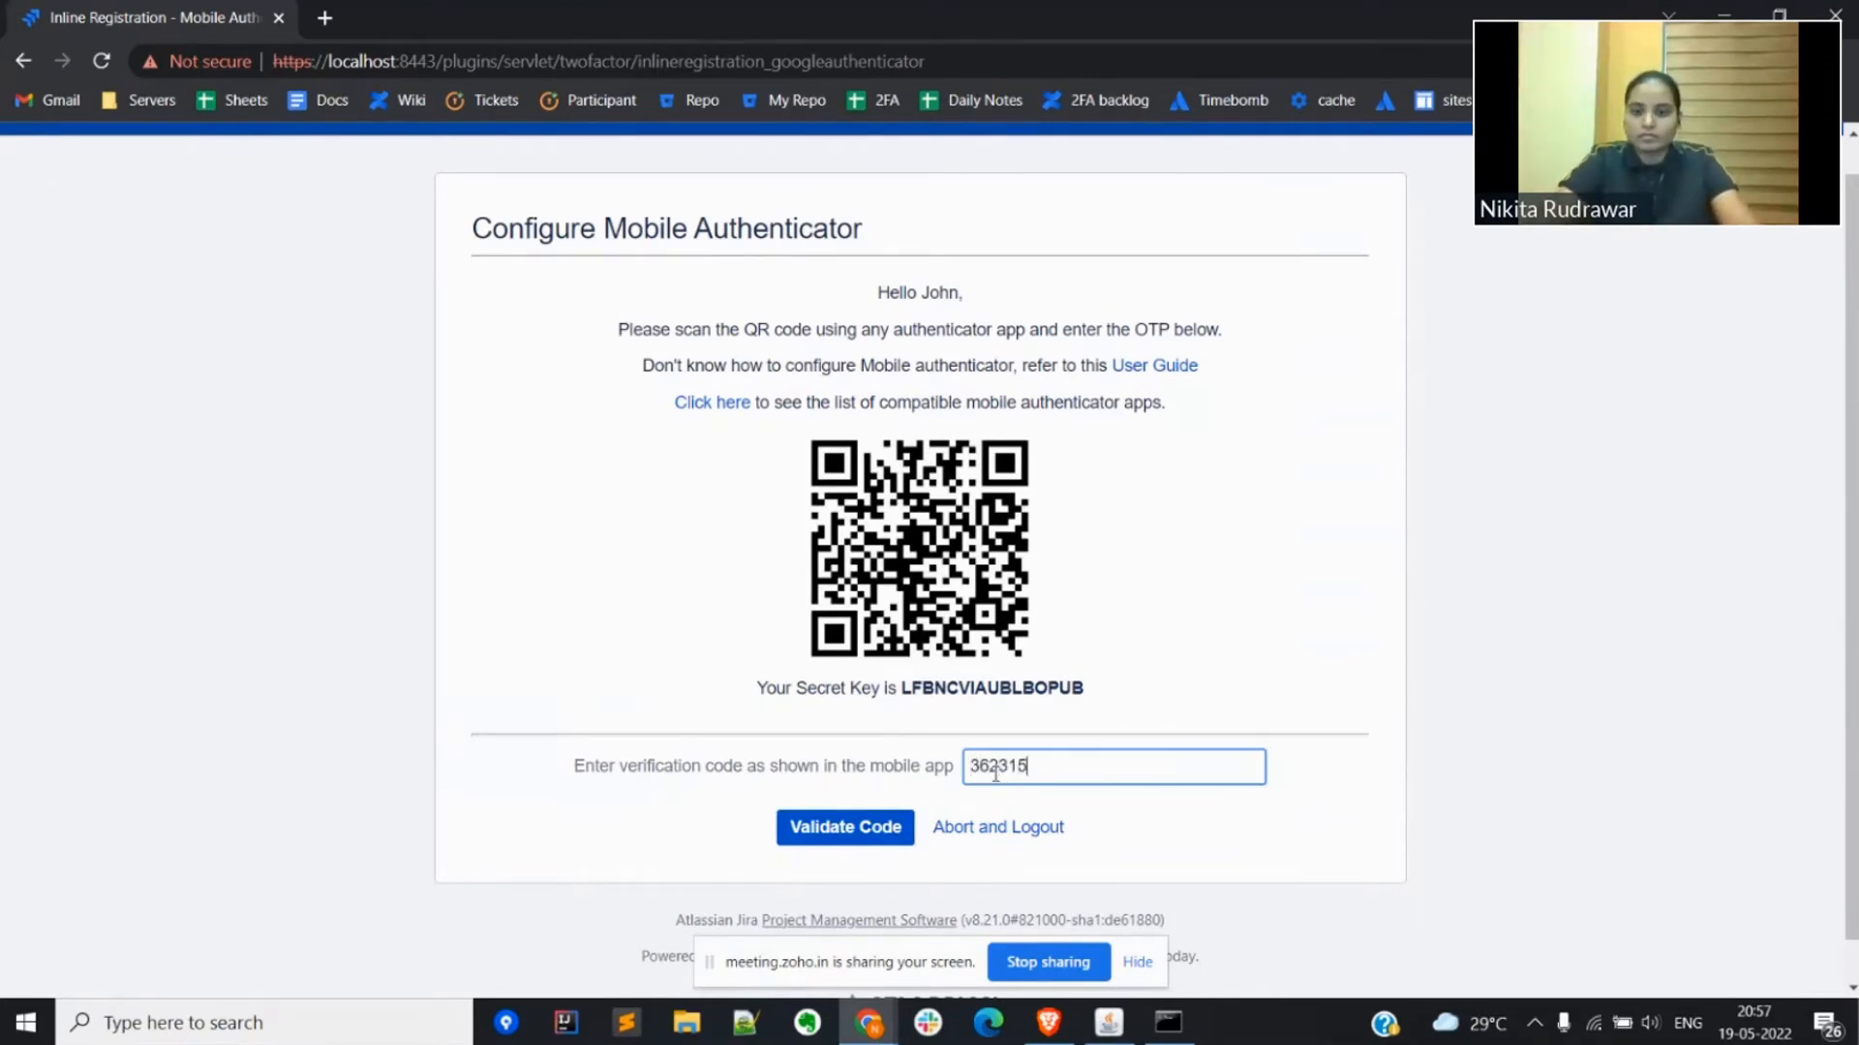
{"action": "left_click", "coordinate": [845, 827]}
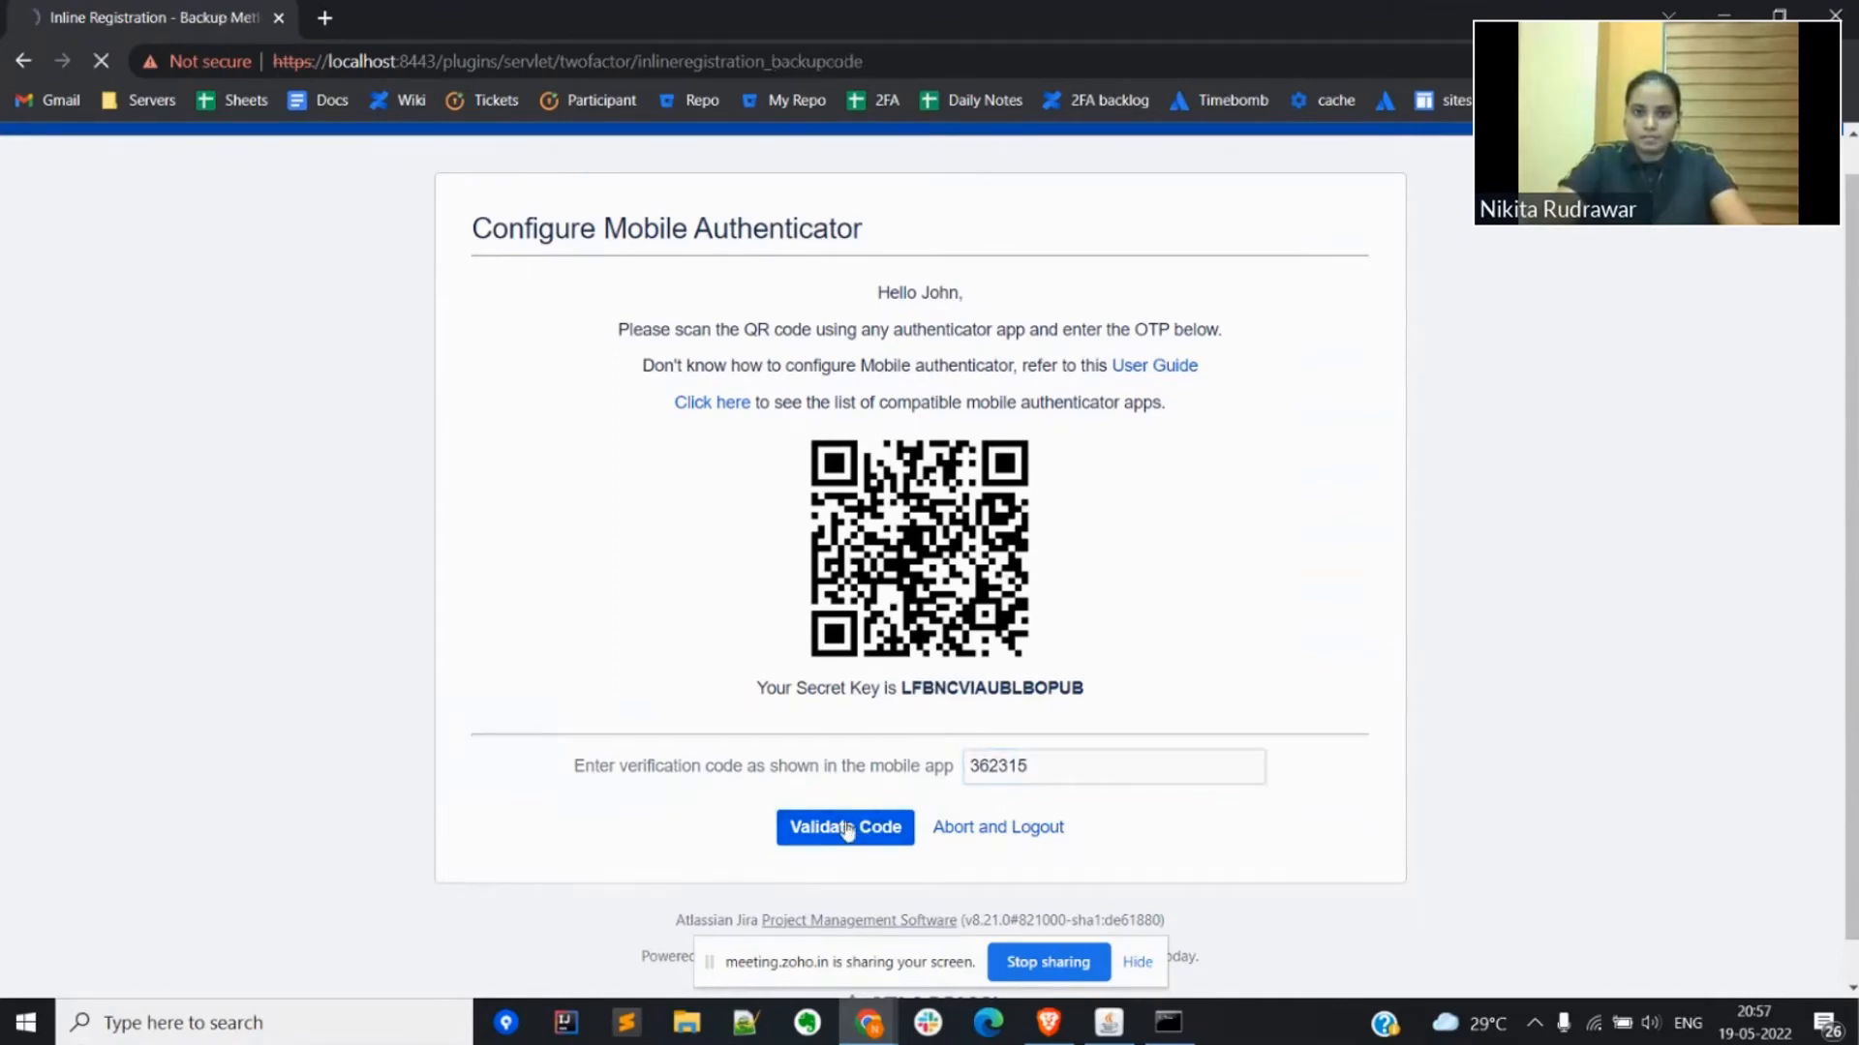
Step: Download the user's one-time backup codes as a text file and continue past the backup code setup
{"action": "scroll", "coordinate": [842, 830], "scroll_direction": "down", "scroll_amount": 3}
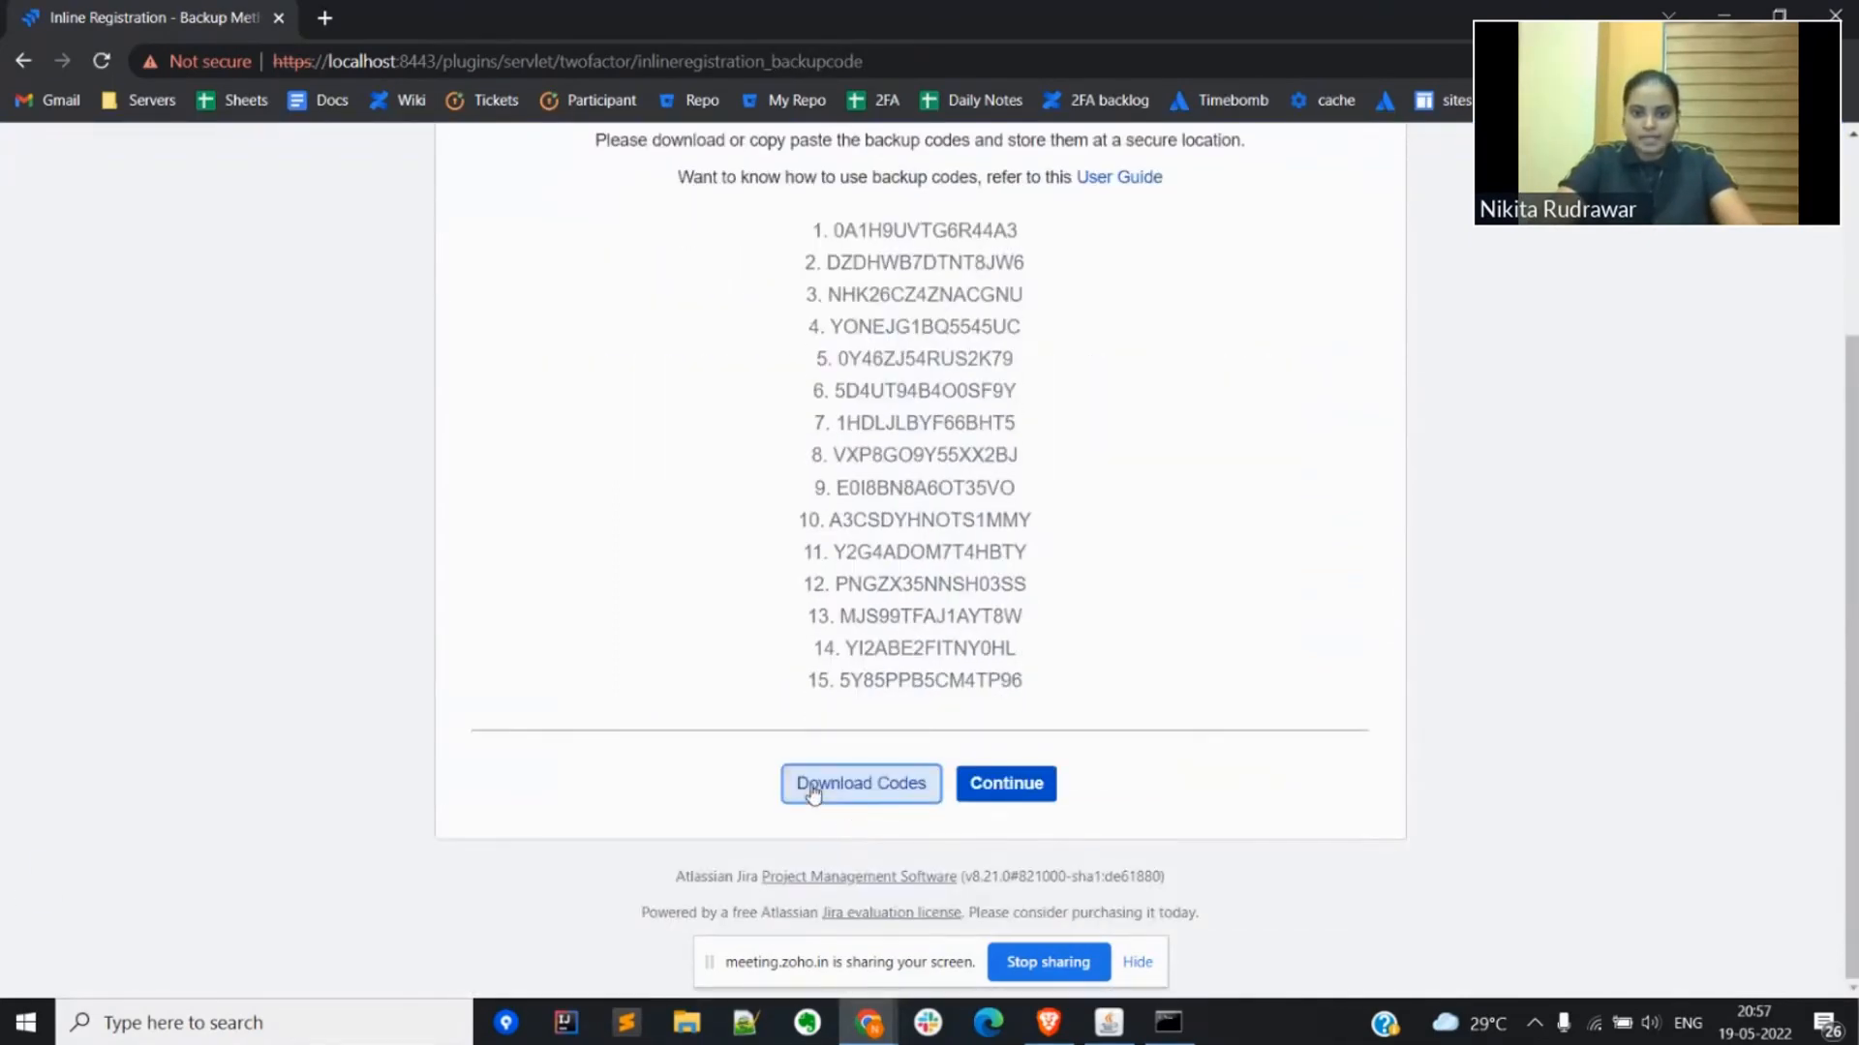
{"action": "scroll", "coordinate": [826, 713], "scroll_direction": "up", "scroll_amount": 3}
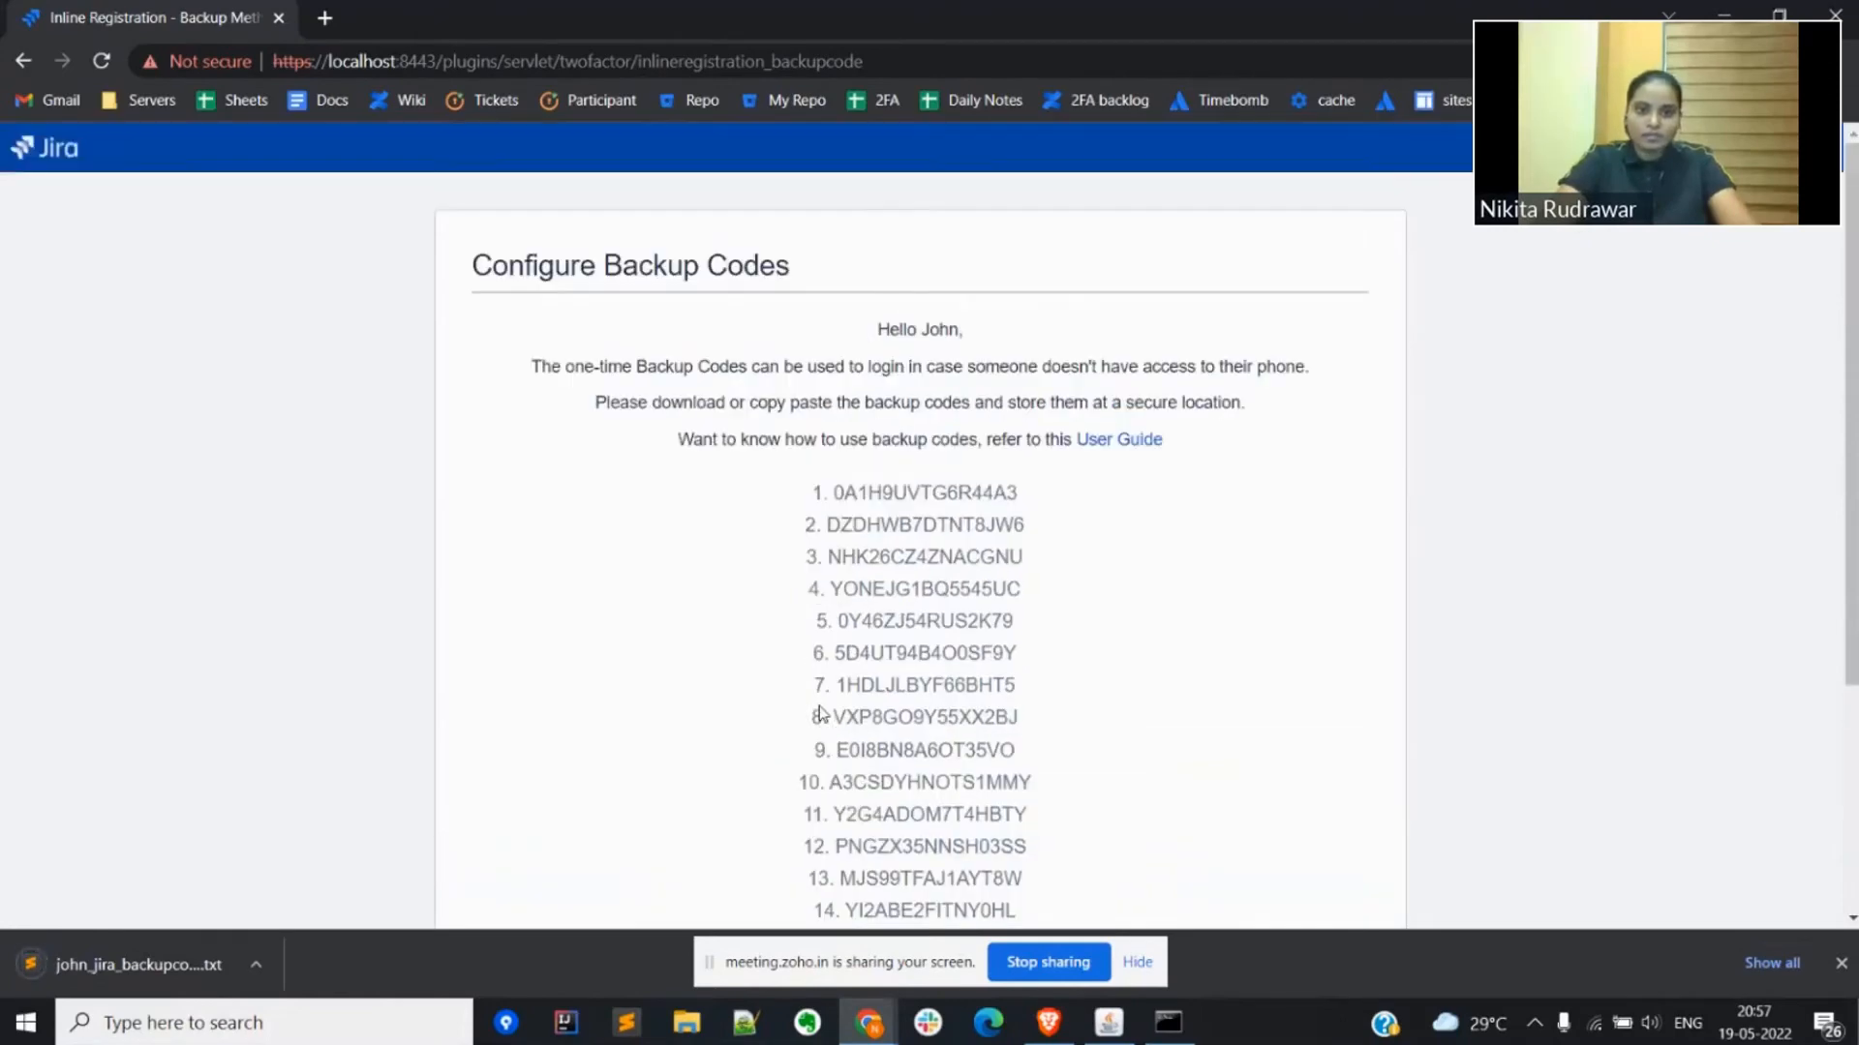
{"action": "scroll", "coordinate": [820, 713], "scroll_direction": "down", "scroll_amount": 3}
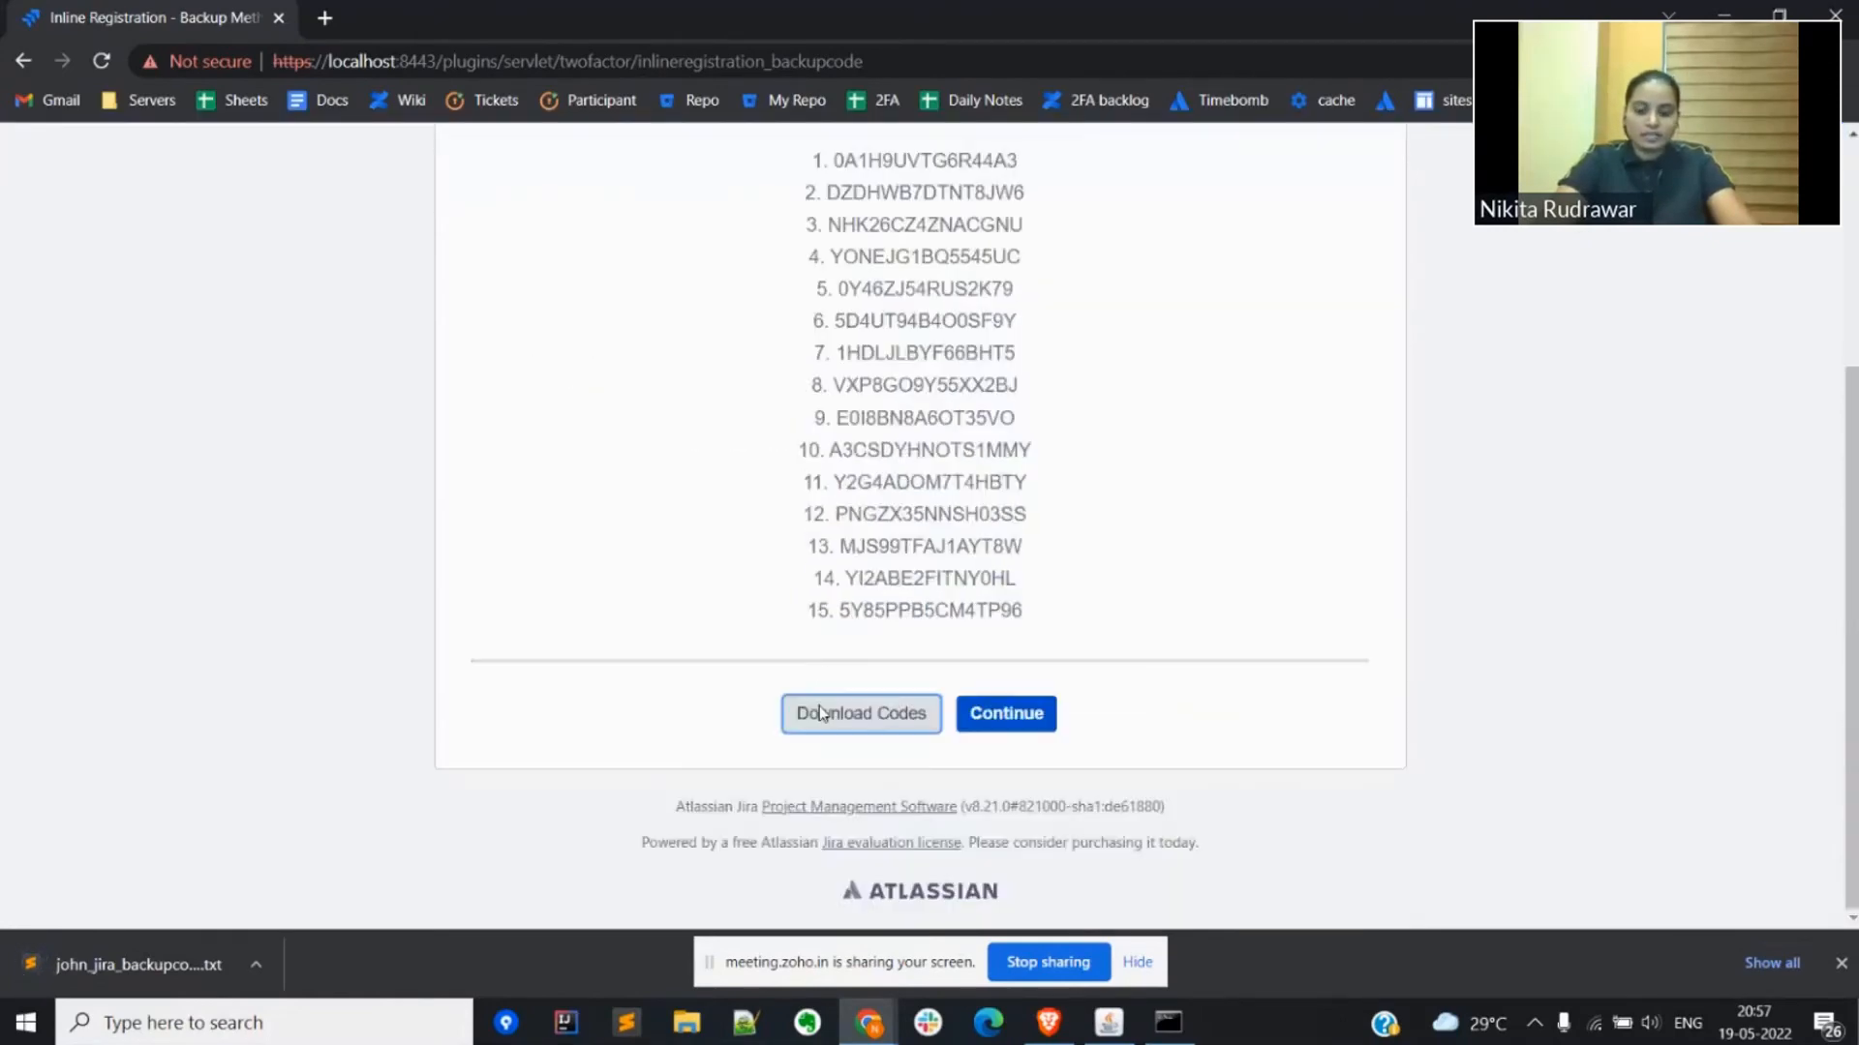
{"action": "left_click", "coordinate": [1000, 718]}
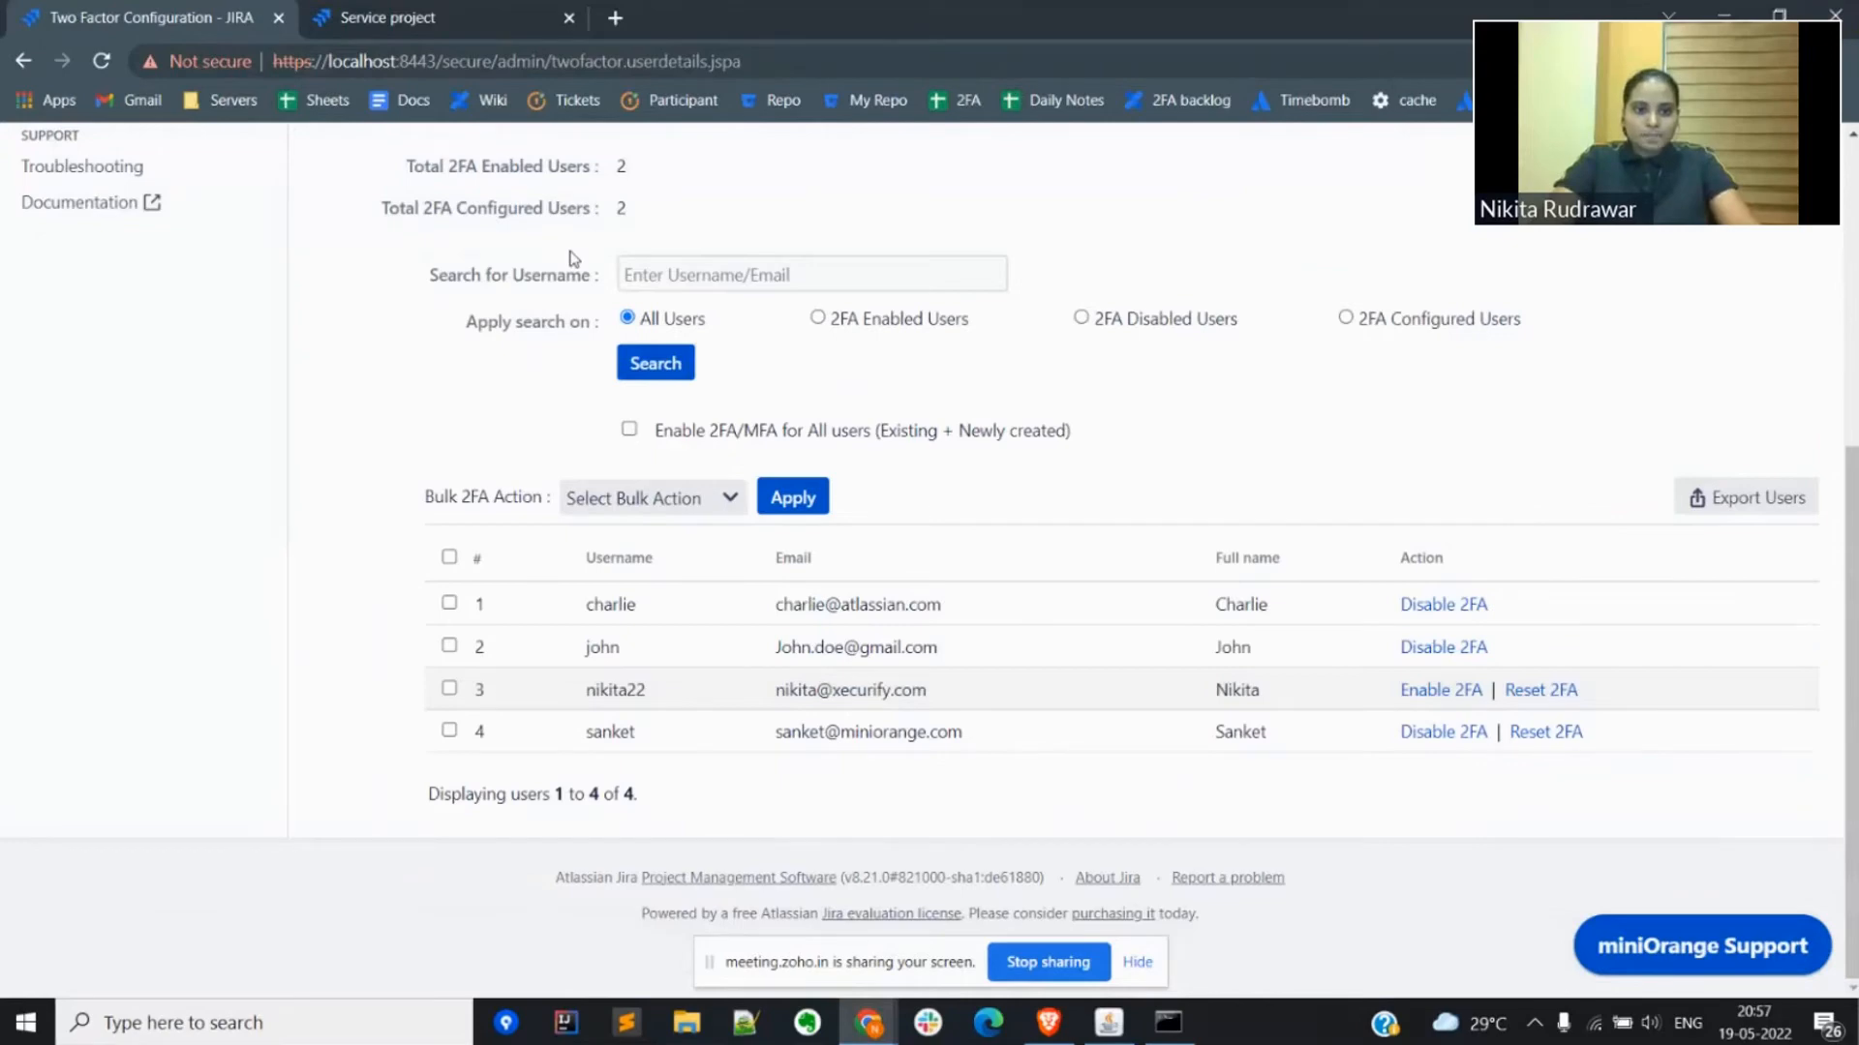
{"action": "scroll", "coordinate": [573, 257], "scroll_direction": "up", "scroll_amount": 5}
{"action": "scroll", "coordinate": [573, 258], "scroll_direction": "down", "scroll_amount": 2}
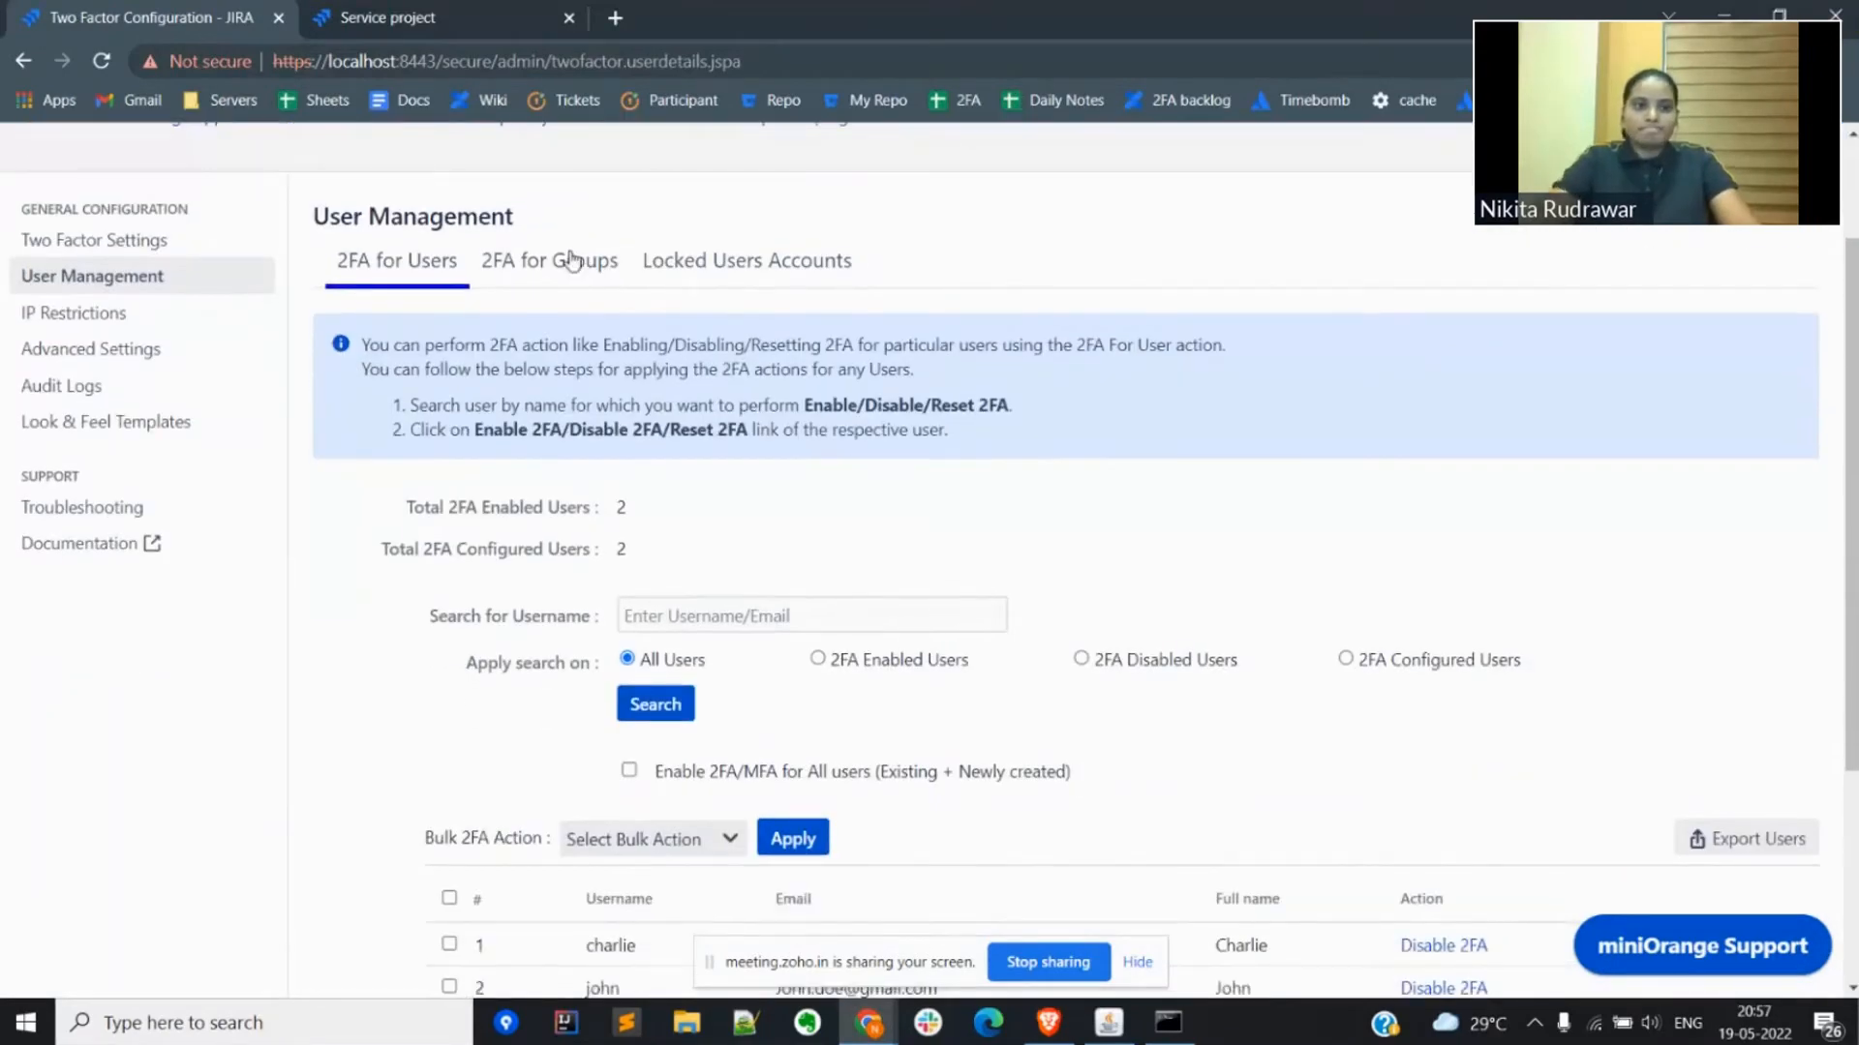
{"action": "scroll", "coordinate": [533, 537], "scroll_direction": "down", "scroll_amount": 3}
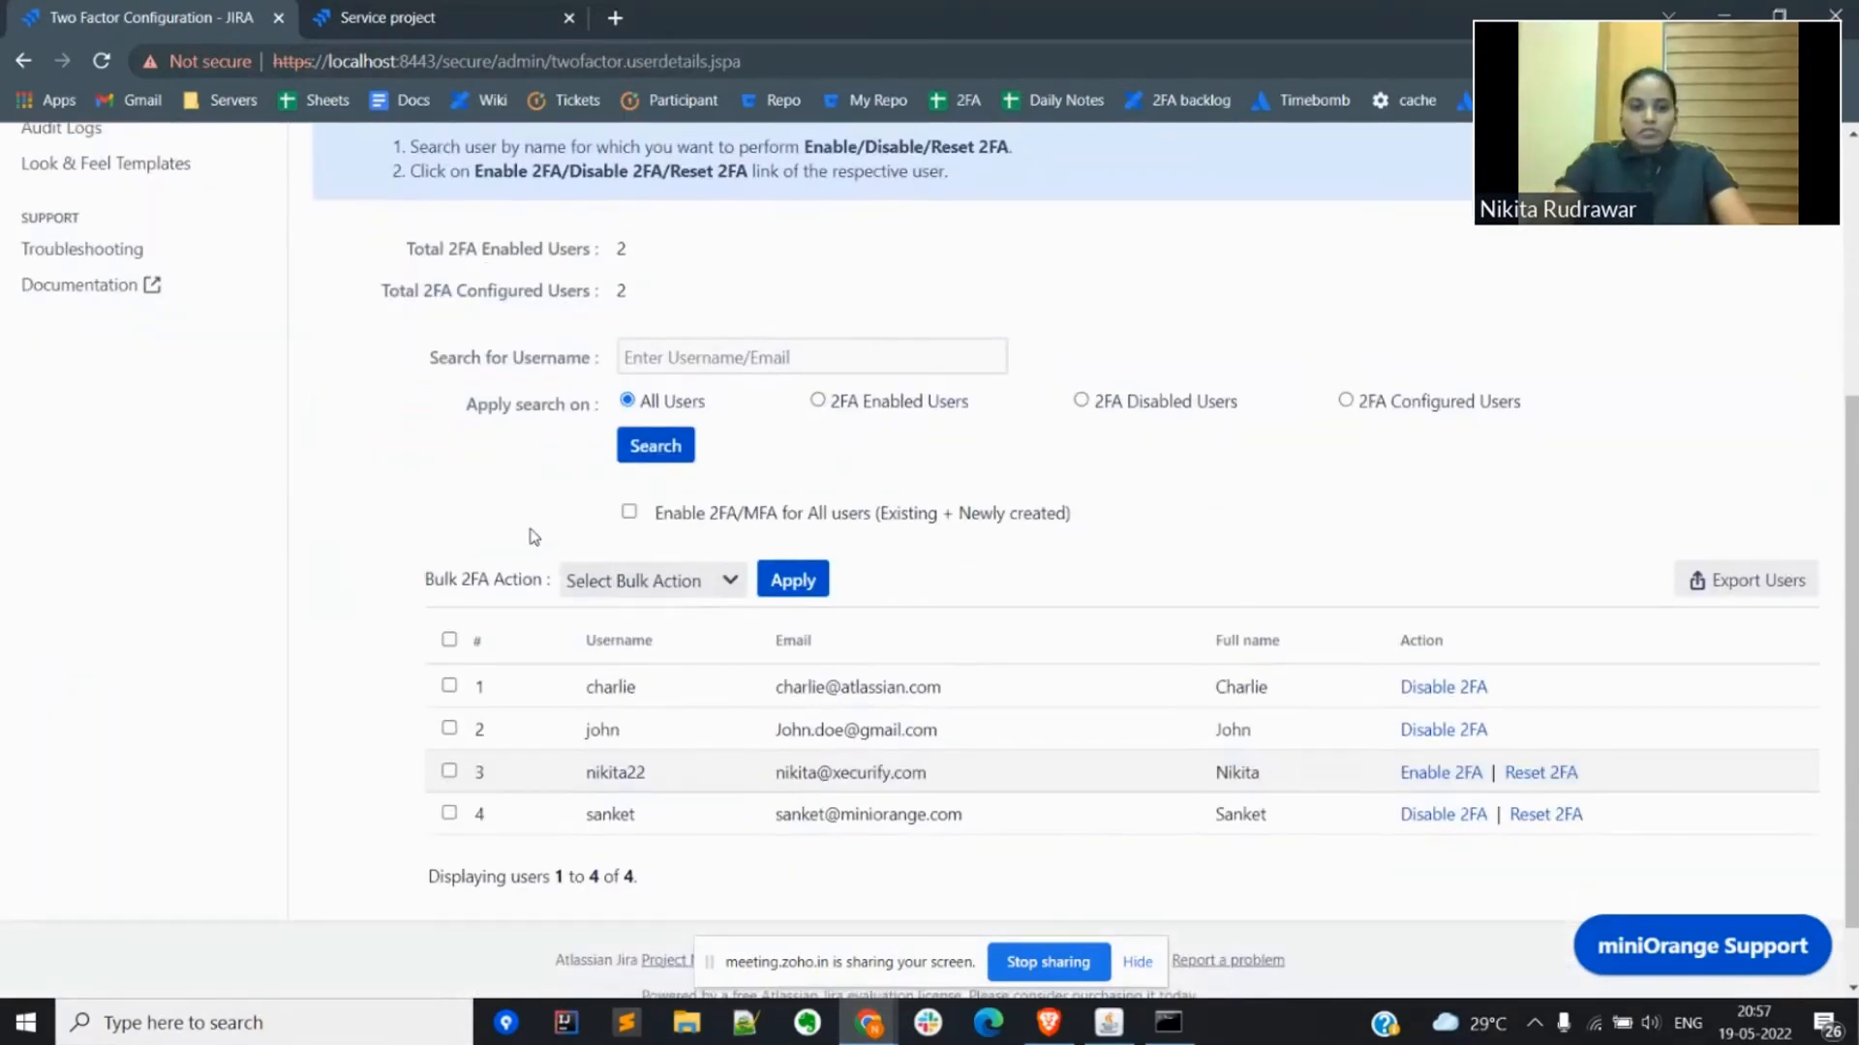
{"action": "scroll", "coordinate": [533, 537], "scroll_direction": "up", "scroll_amount": 5}
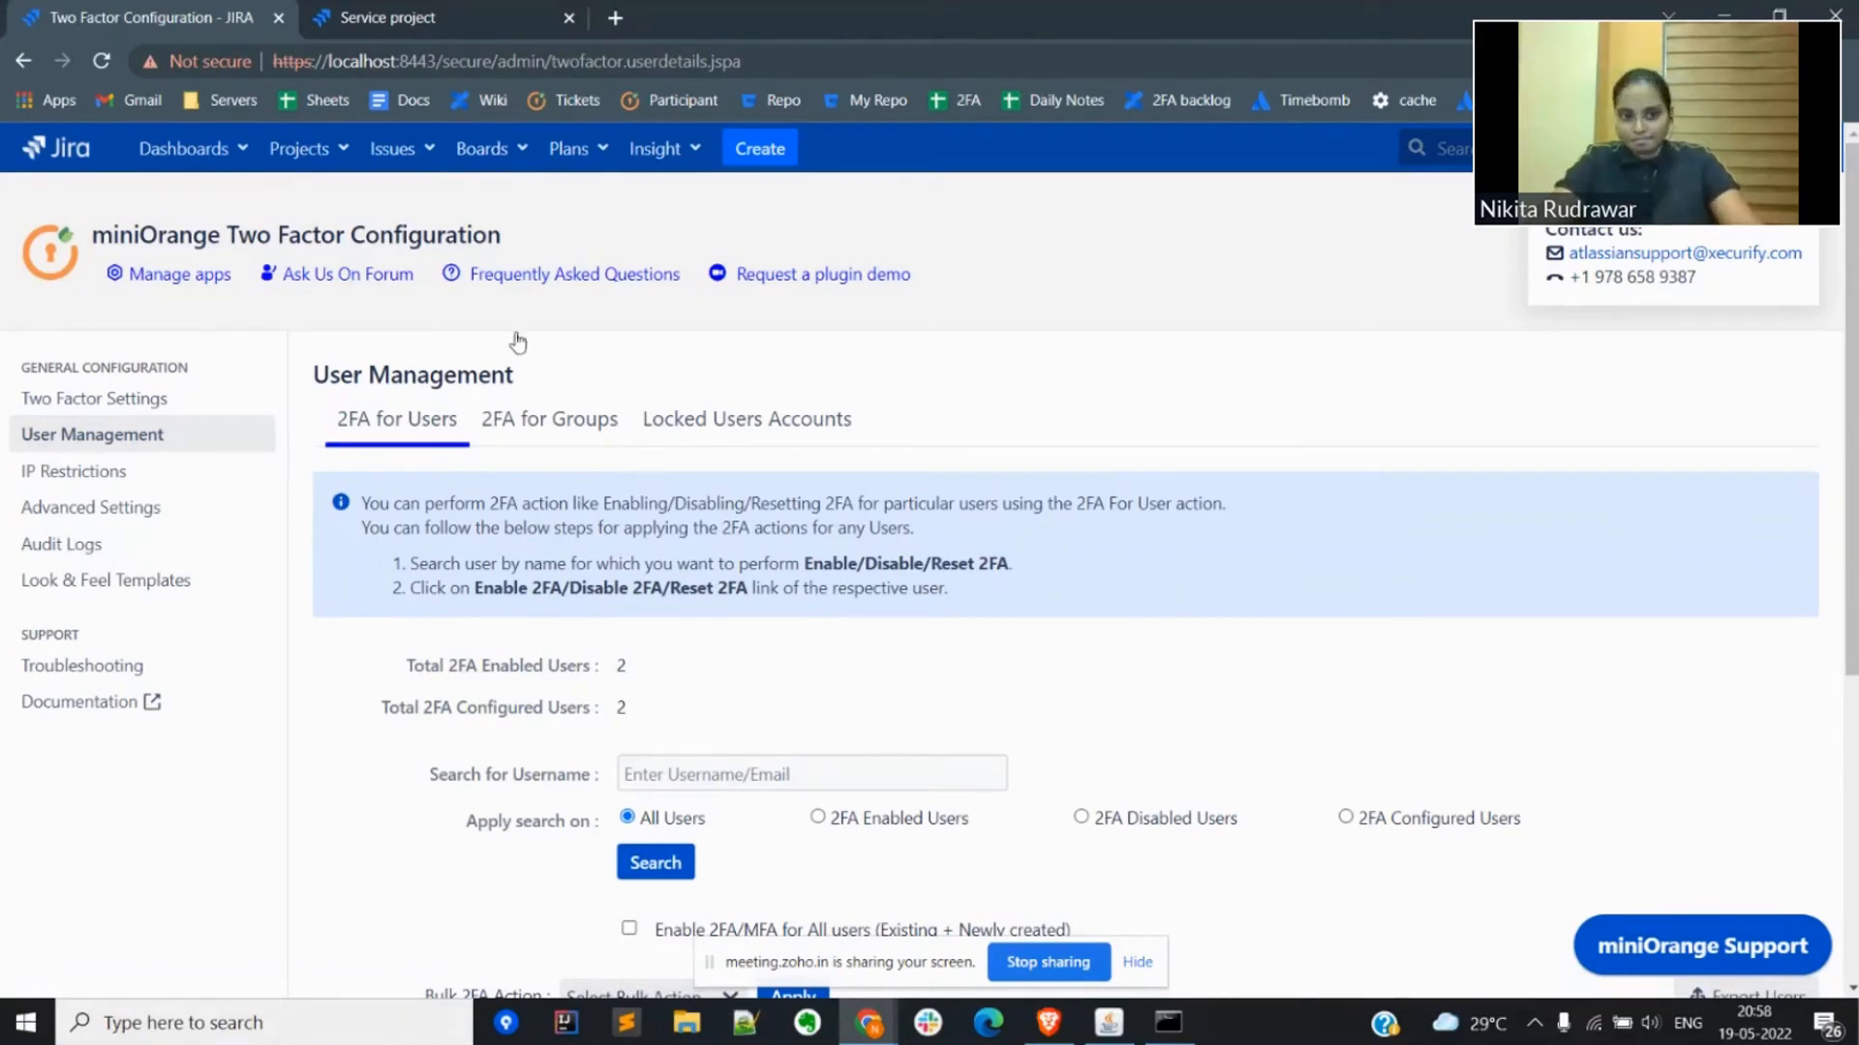
{"action": "key", "text": "alt+Tab"}
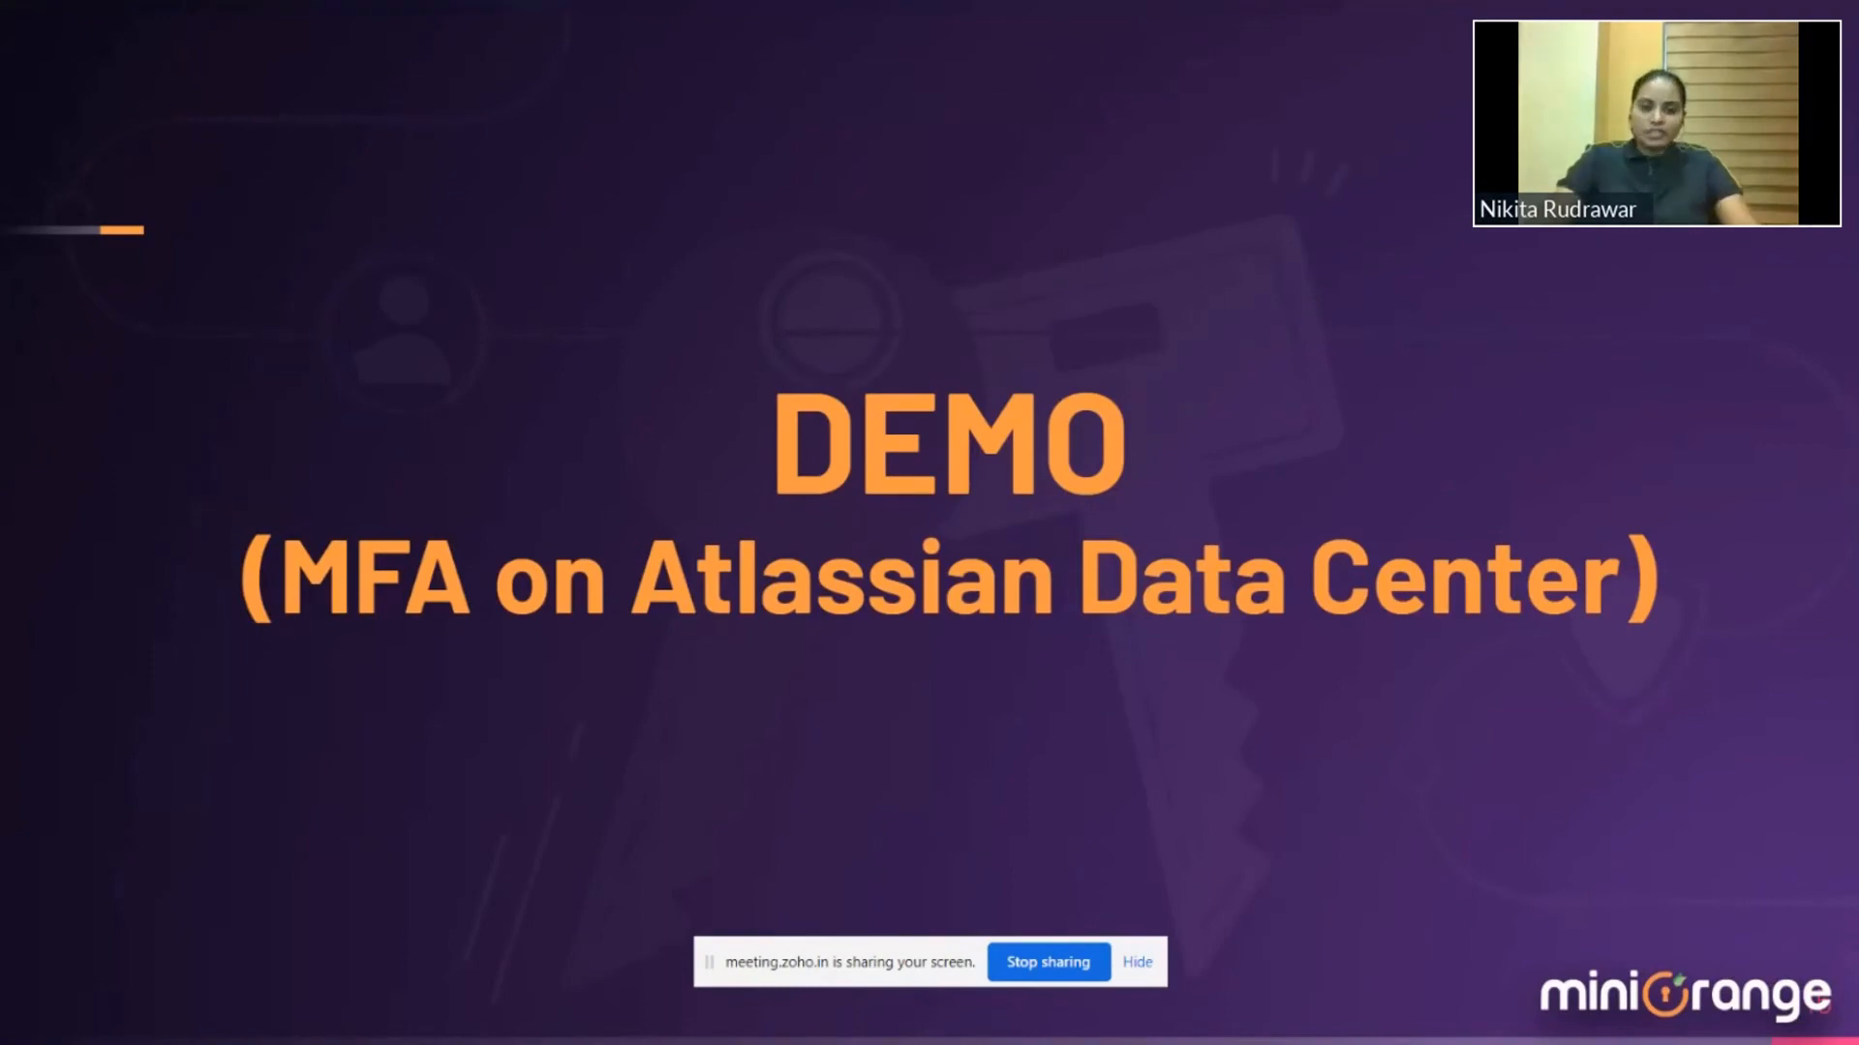
{"action": "key", "text": "Right"}
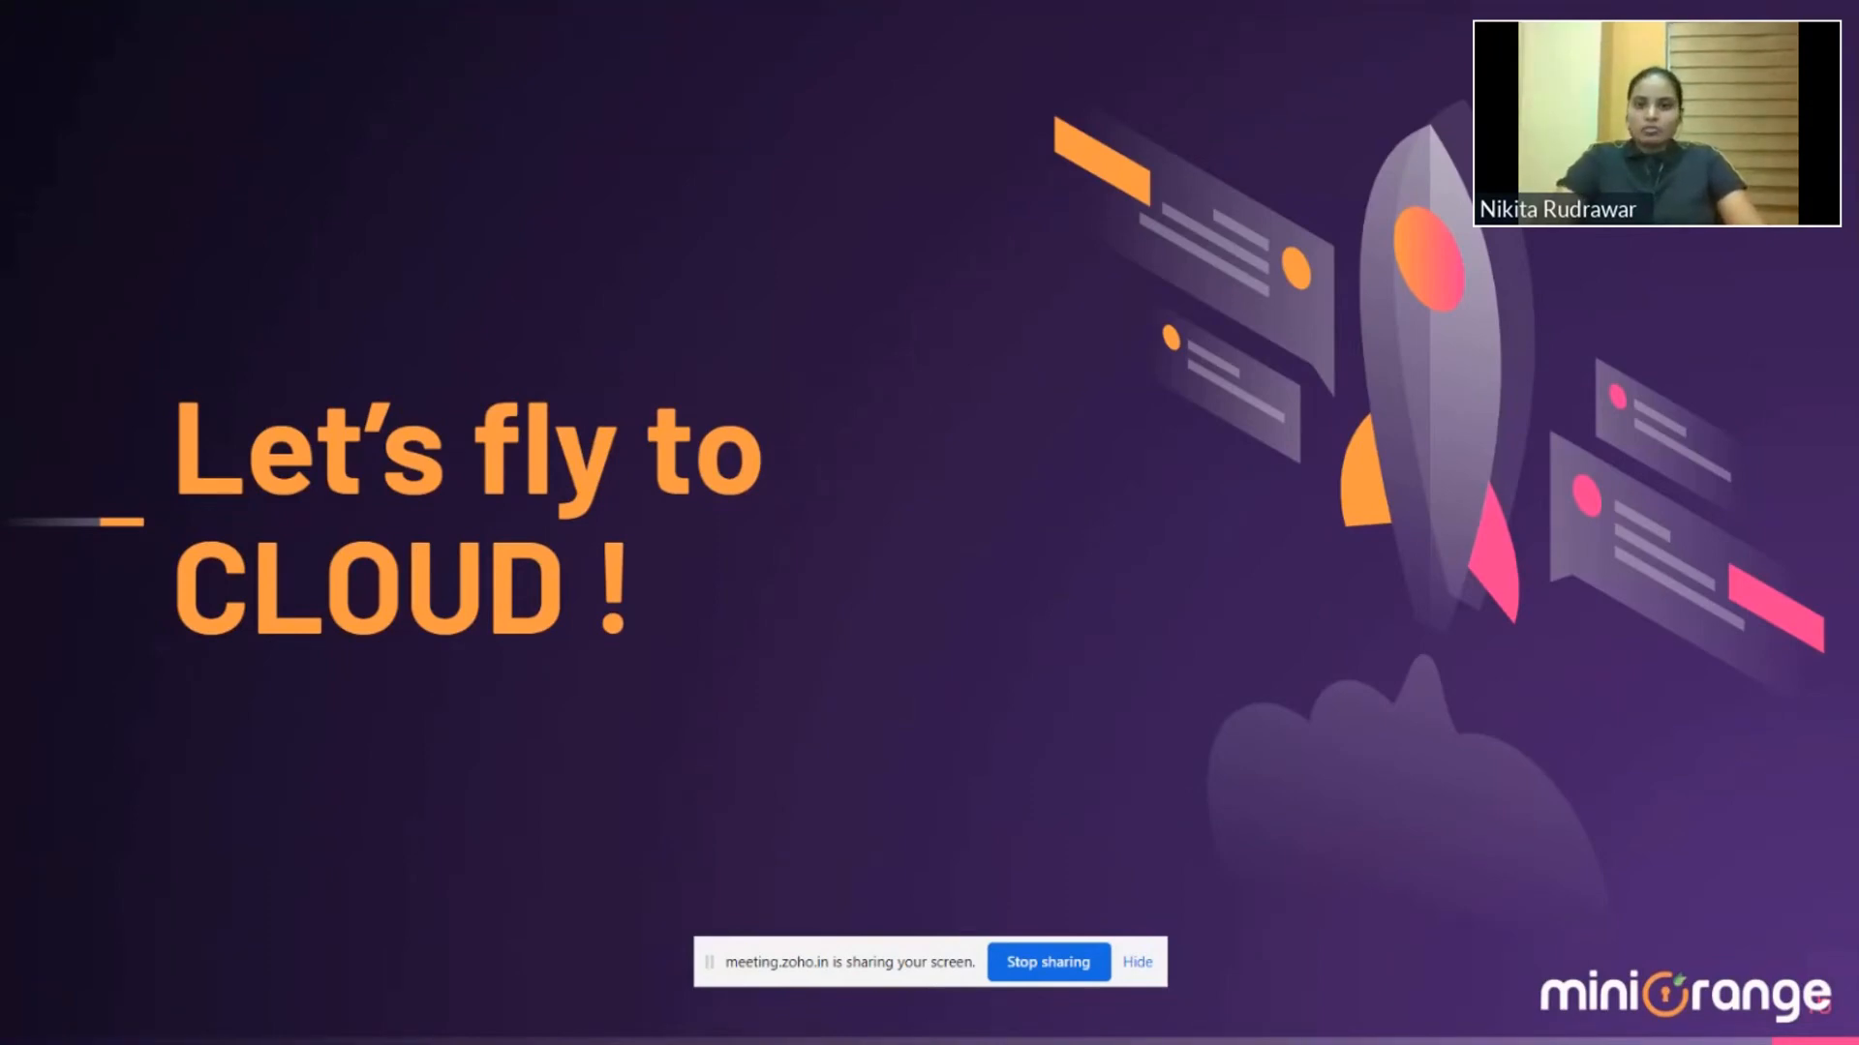
{"action": "key", "text": "Right"}
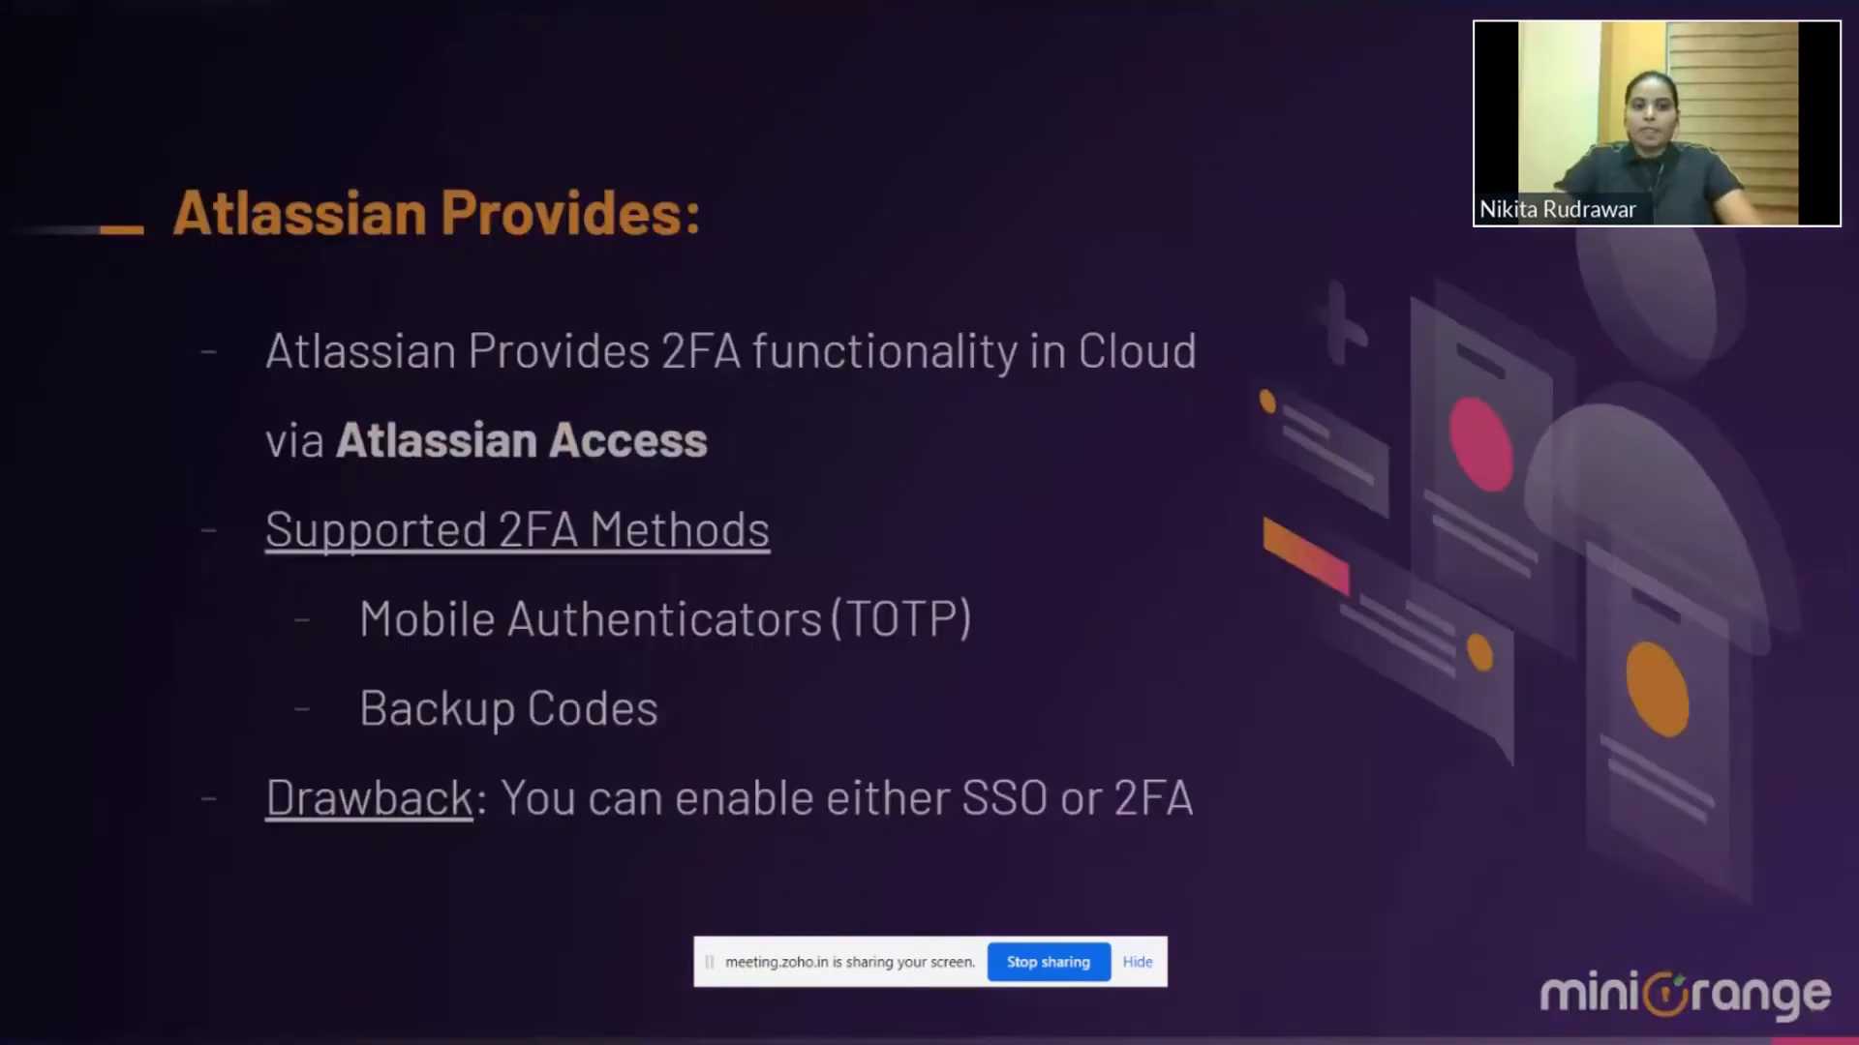
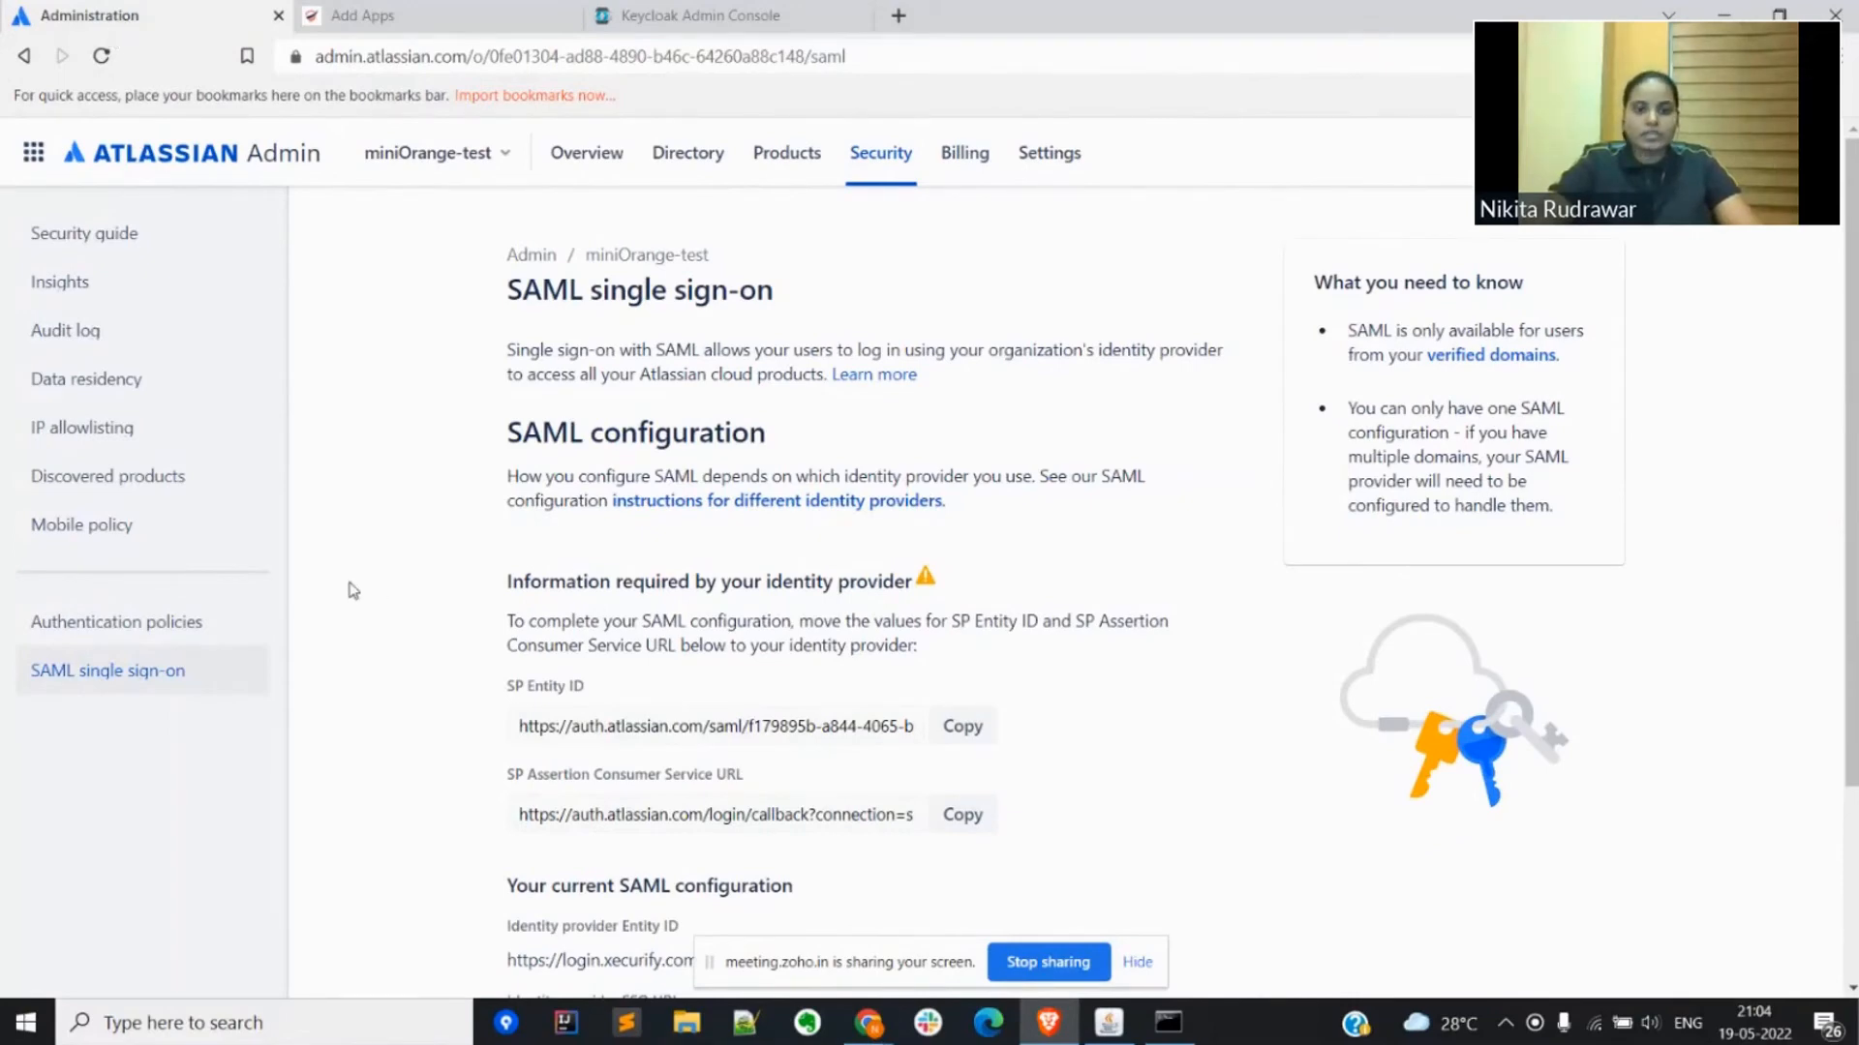
Step: Look over the Xecurify apps list and the Keycloak clients list, and return to Atlassian's SAML single sign-on settings
{"action": "left_click", "coordinate": [324, 4]}
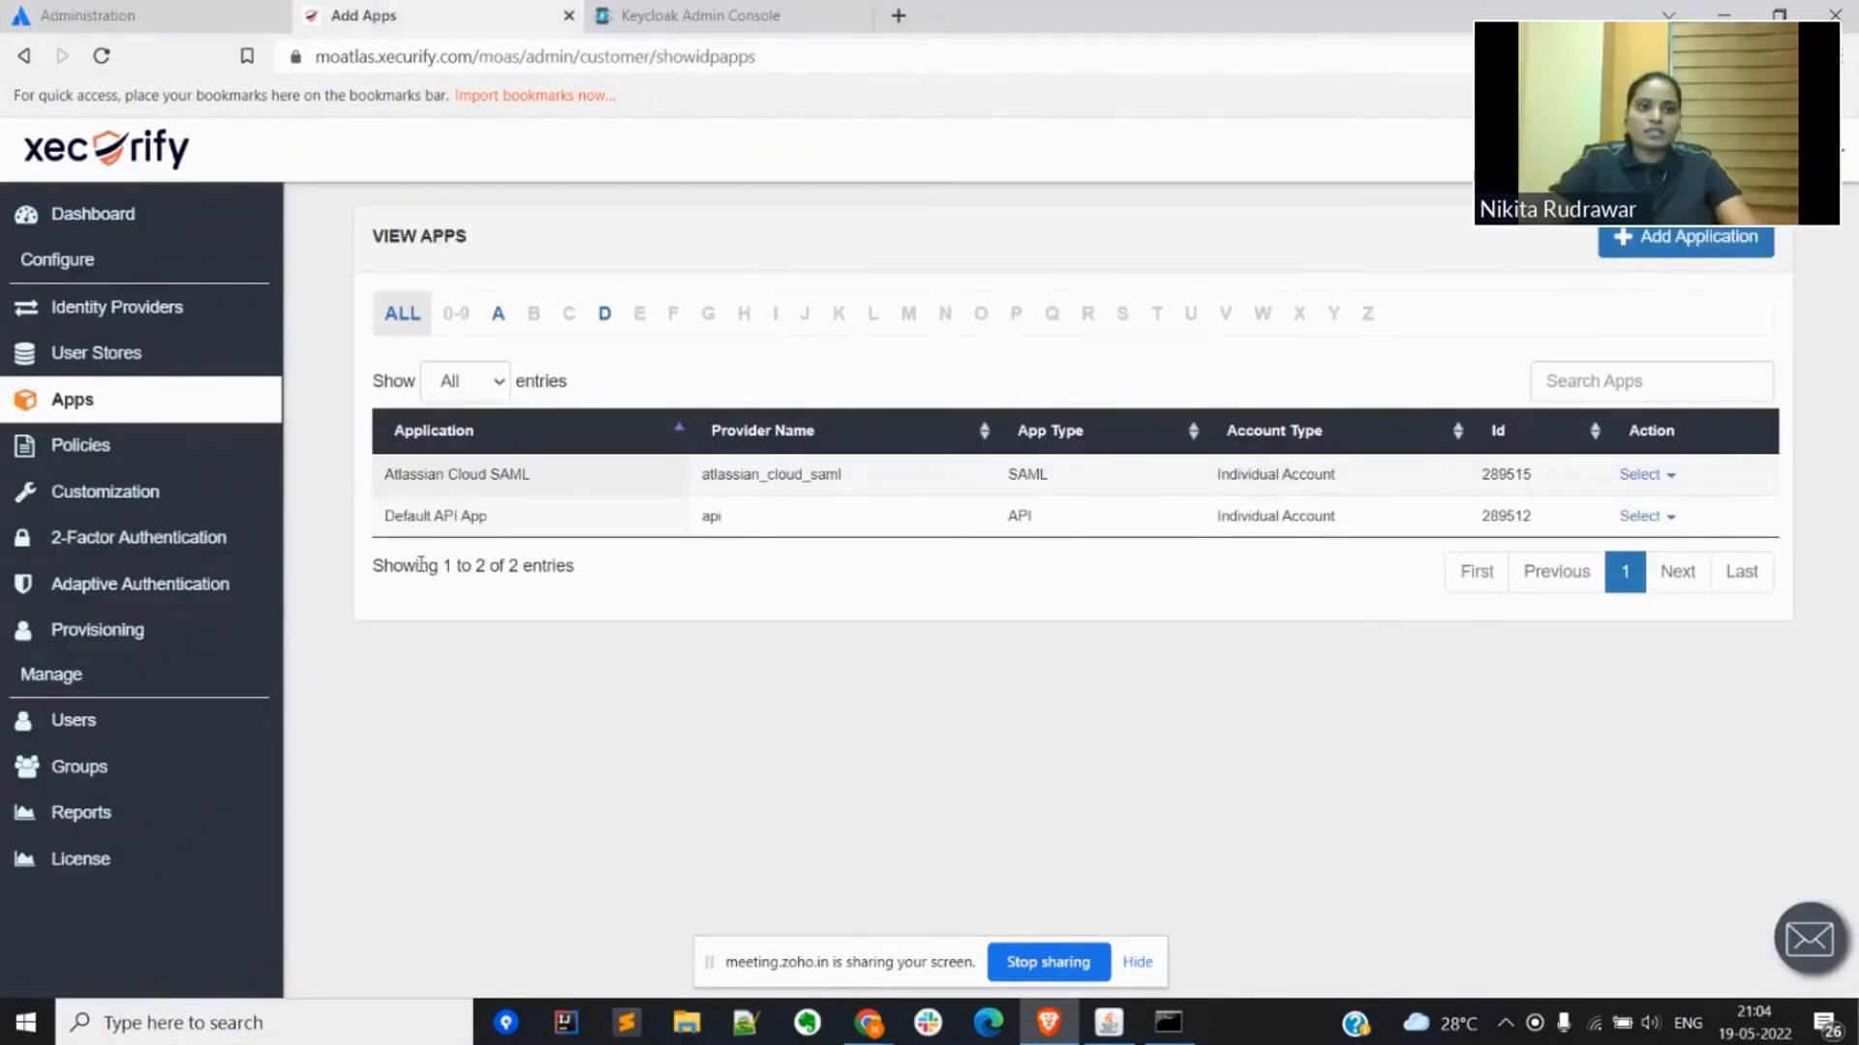
{"action": "left_click", "coordinate": [695, 11]}
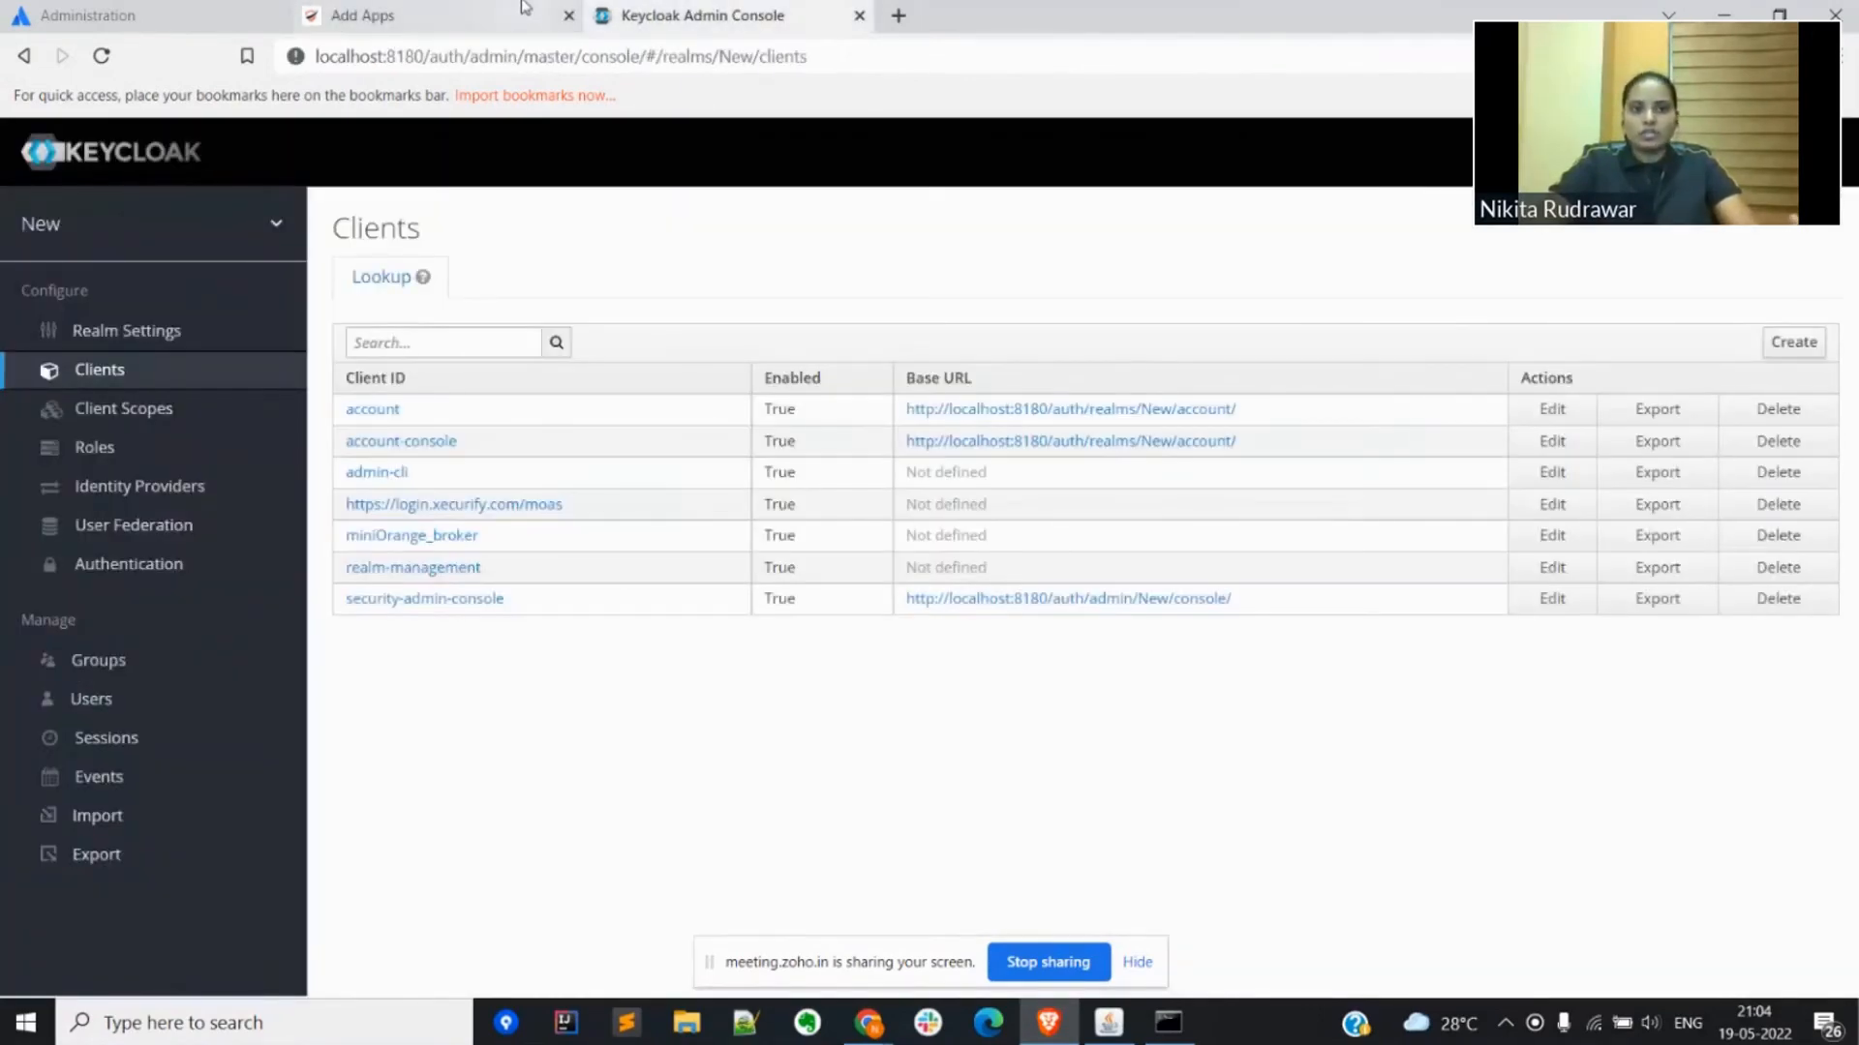
{"action": "left_click", "coordinate": [476, 12]}
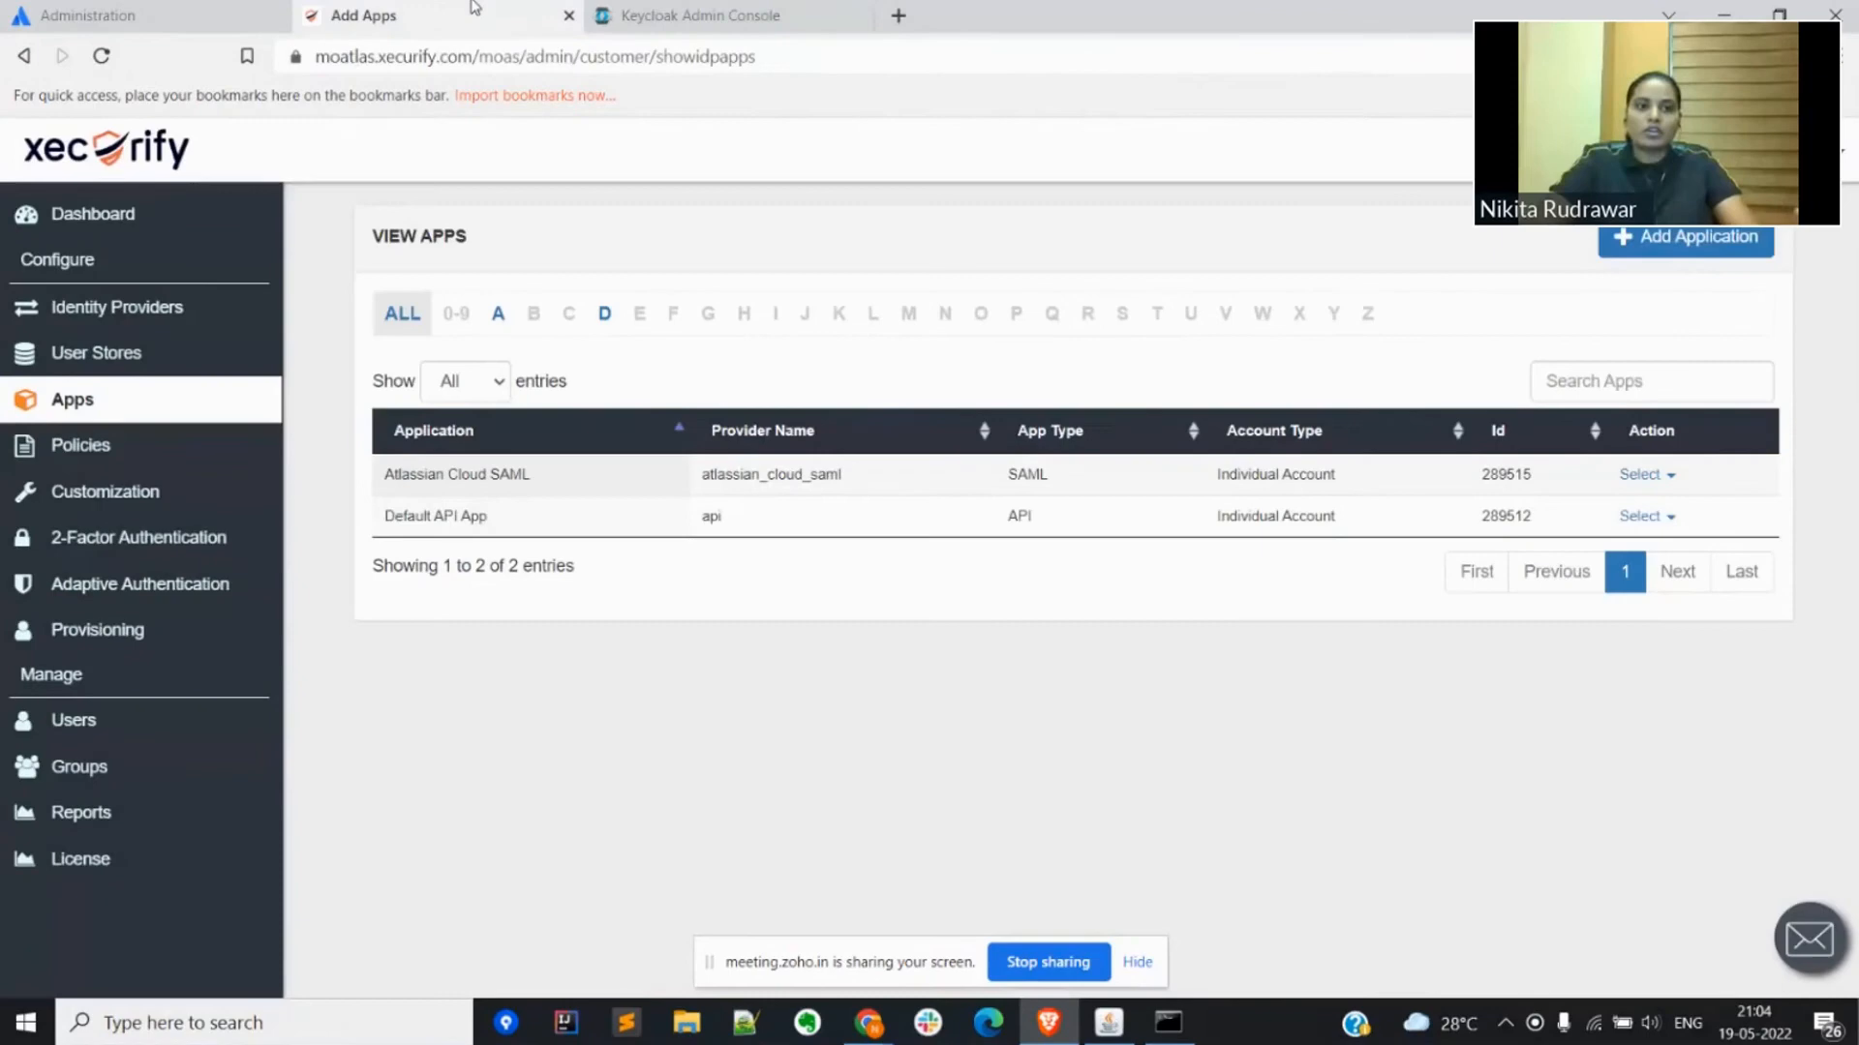
{"action": "left_click", "coordinate": [145, 15]}
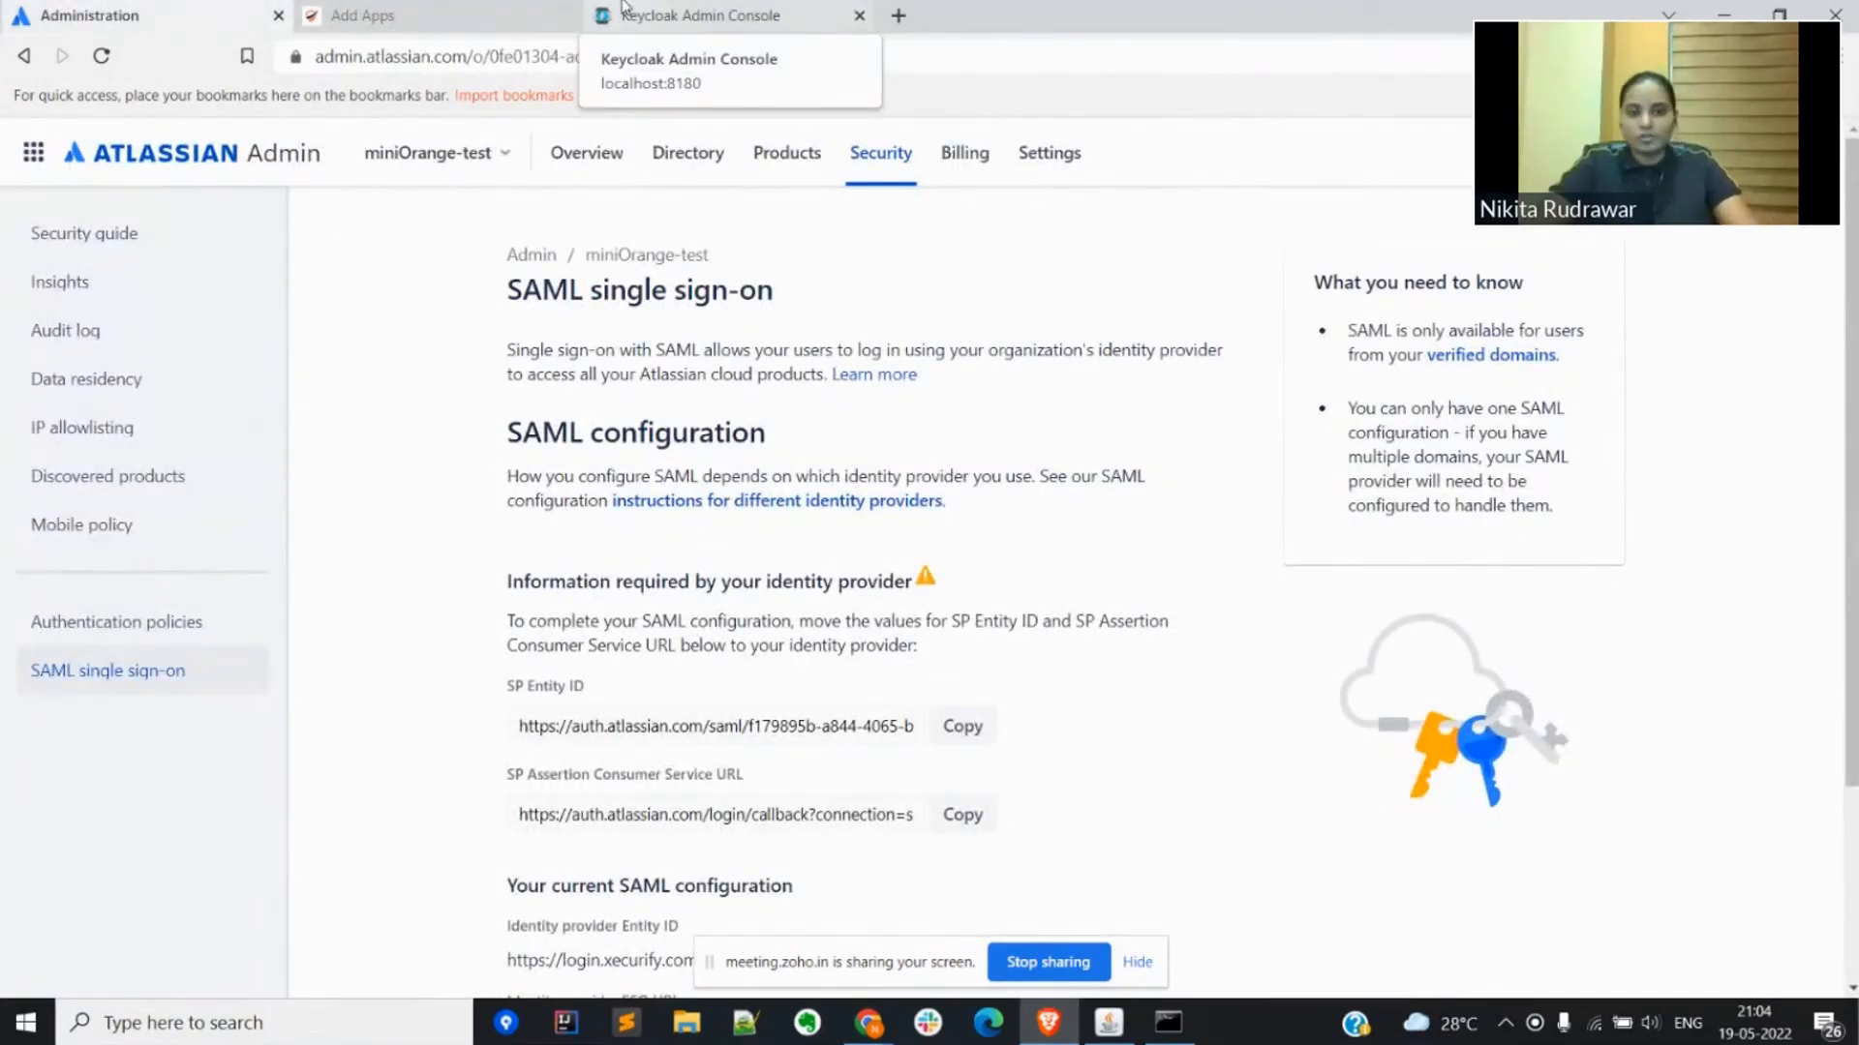
Step: Examine the Atlassian Cloud SAML app and the Keycloak identity provider configured in the Xecurify admin console
{"action": "left_click", "coordinate": [455, 12]}
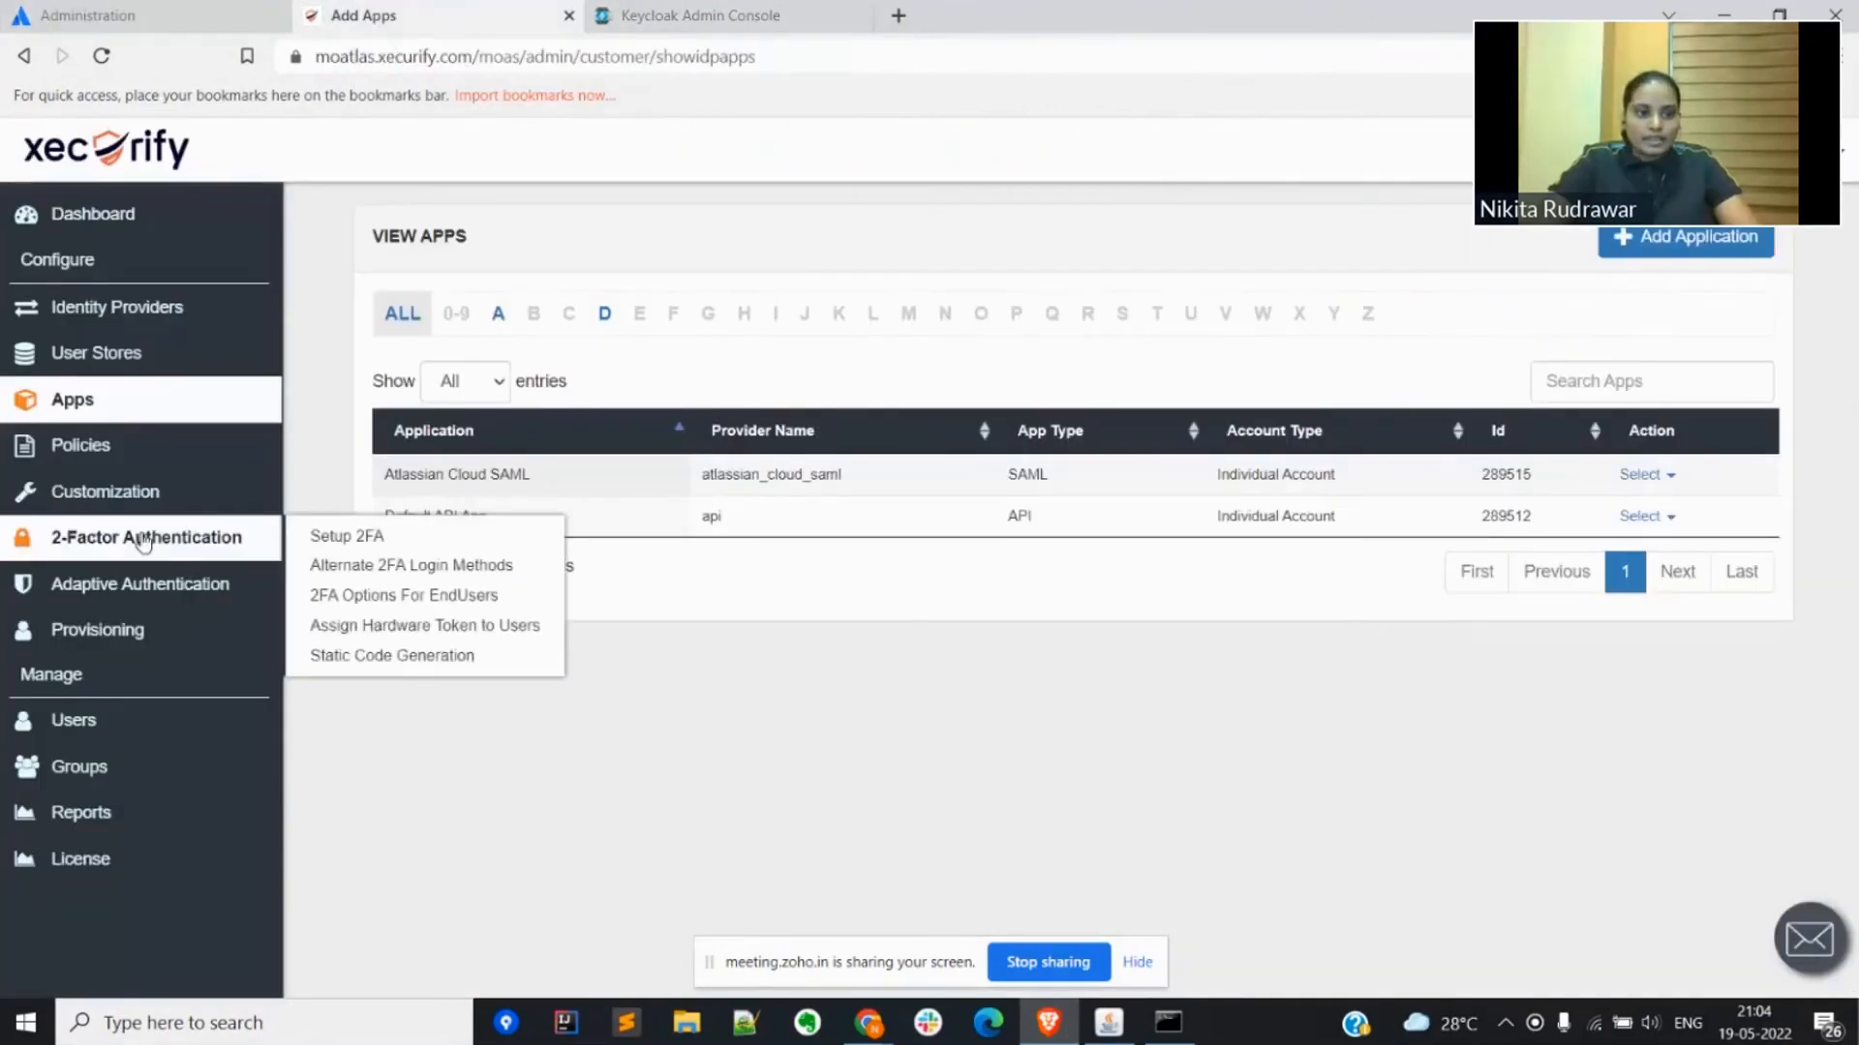
{"action": "mouse_move", "coordinate": [140, 495]}
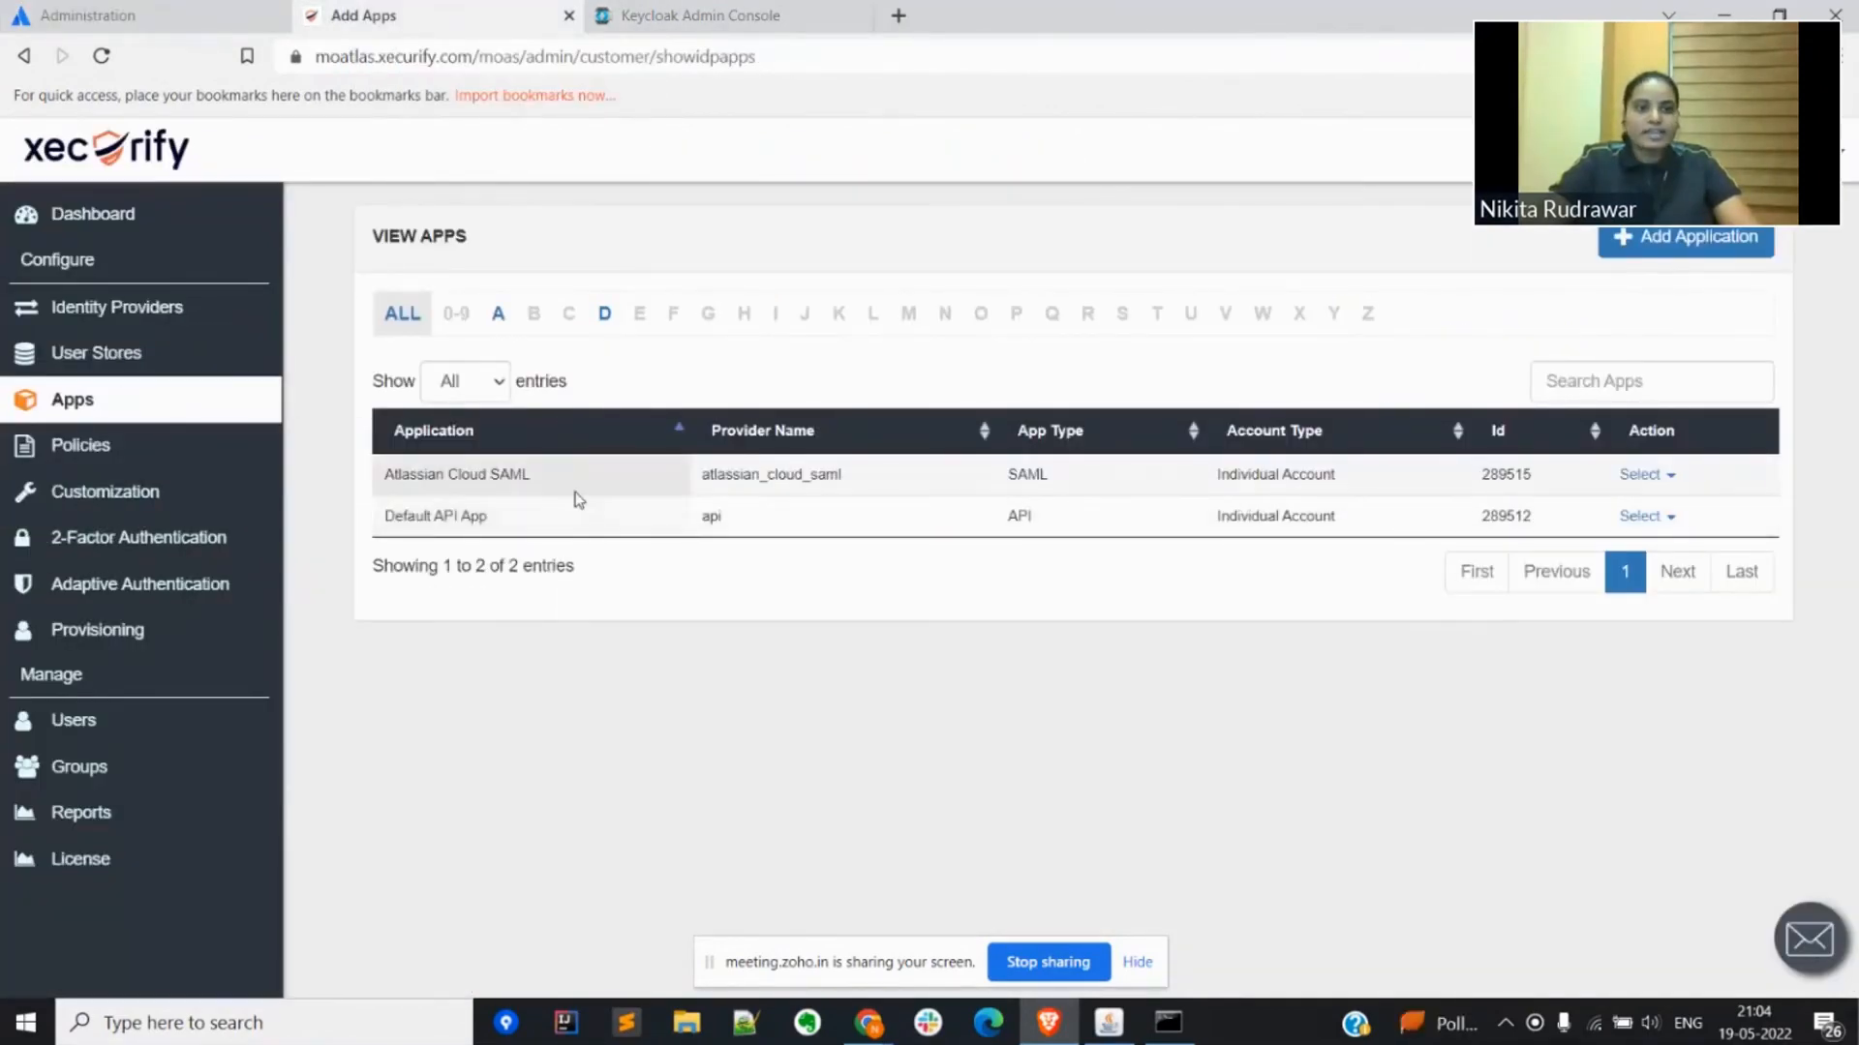
{"action": "triple_click", "coordinate": [501, 474]}
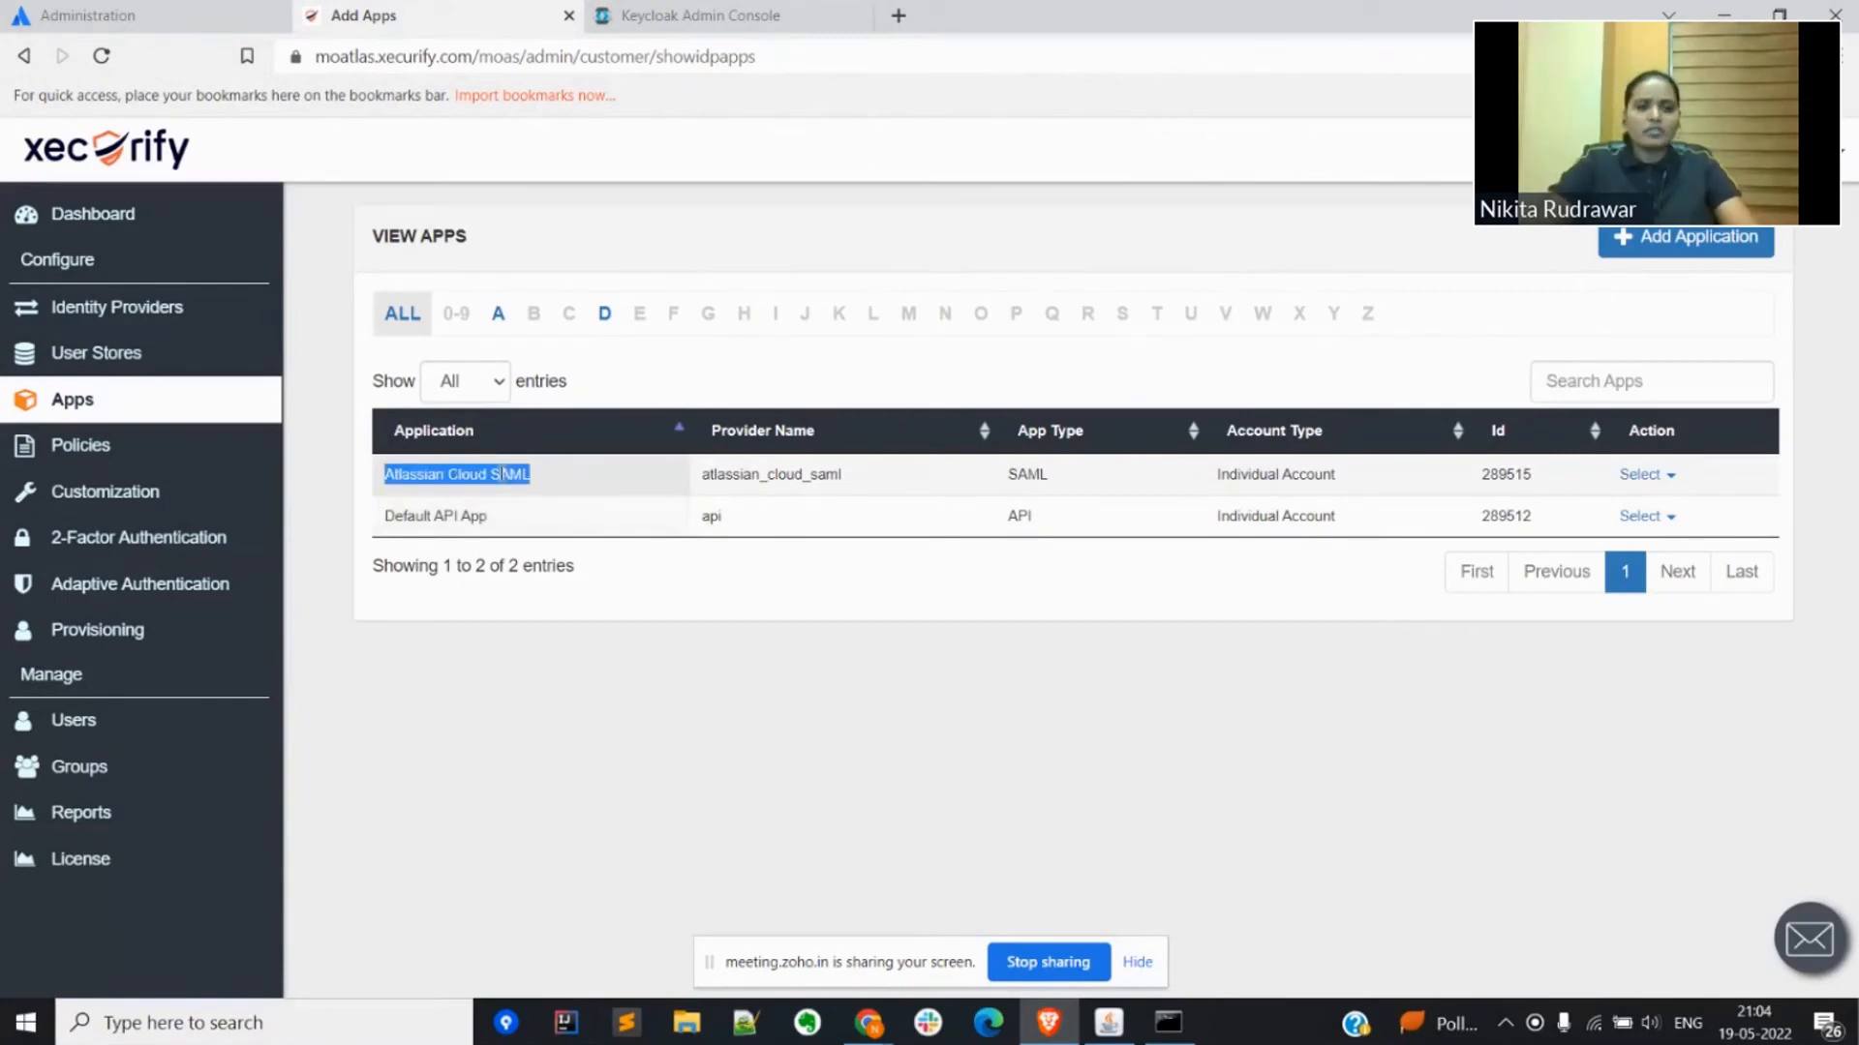
{"action": "left_click", "coordinate": [244, 322]}
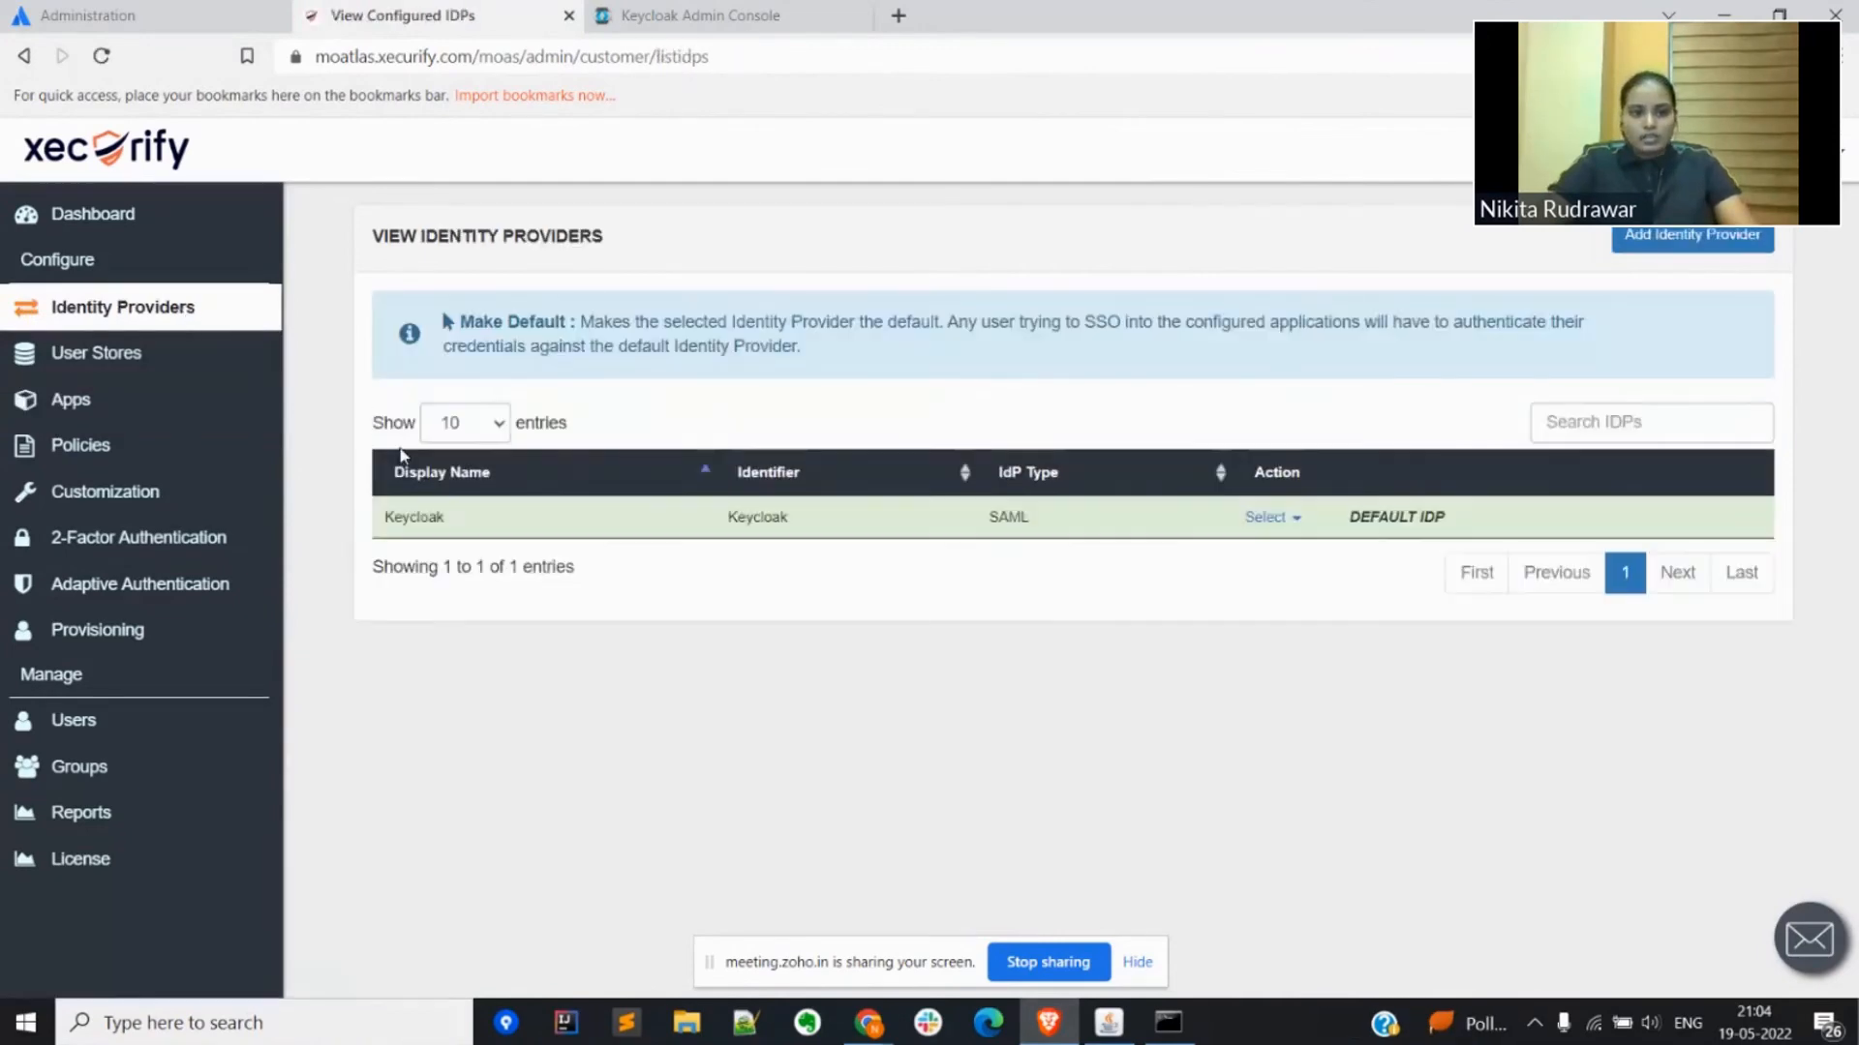
{"action": "double_click", "coordinate": [415, 516]}
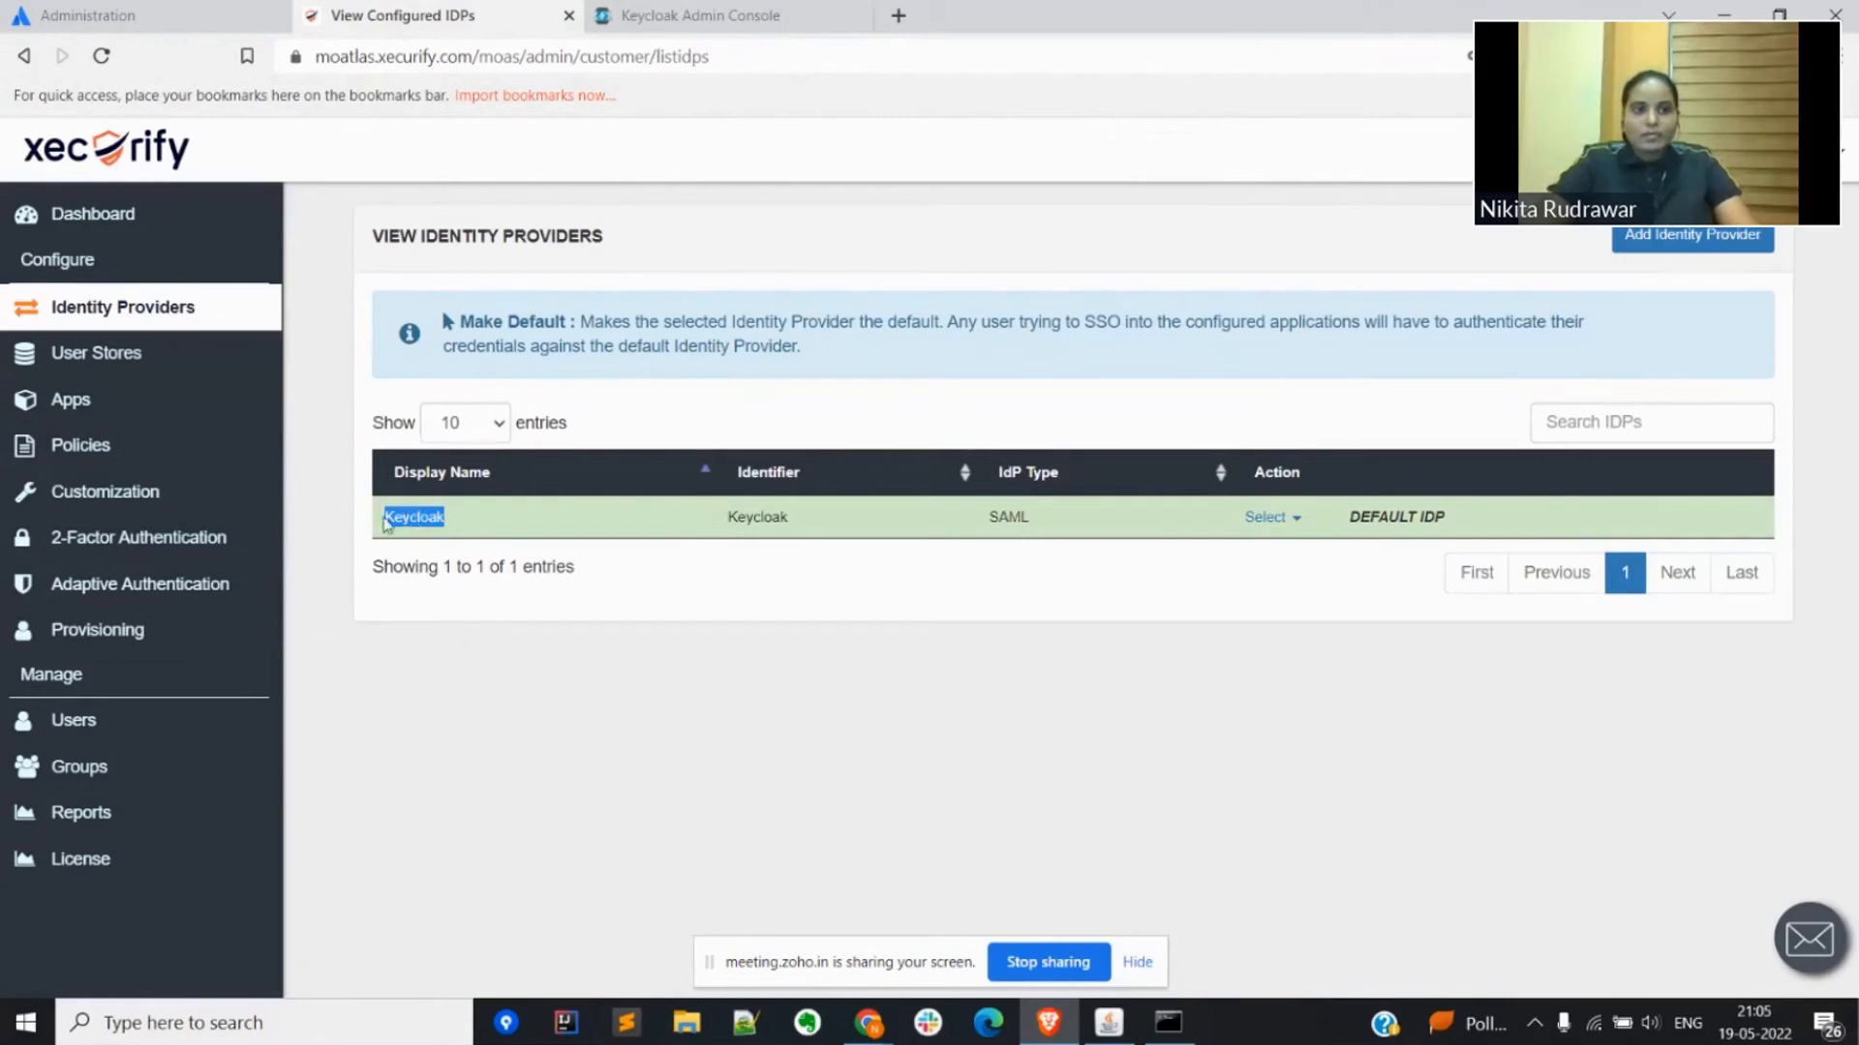
Step: Review the 2FA options for end users and the SMS, Email and Authenticator Apps methods in the 2FA setup
{"action": "mouse_move", "coordinate": [218, 540]}
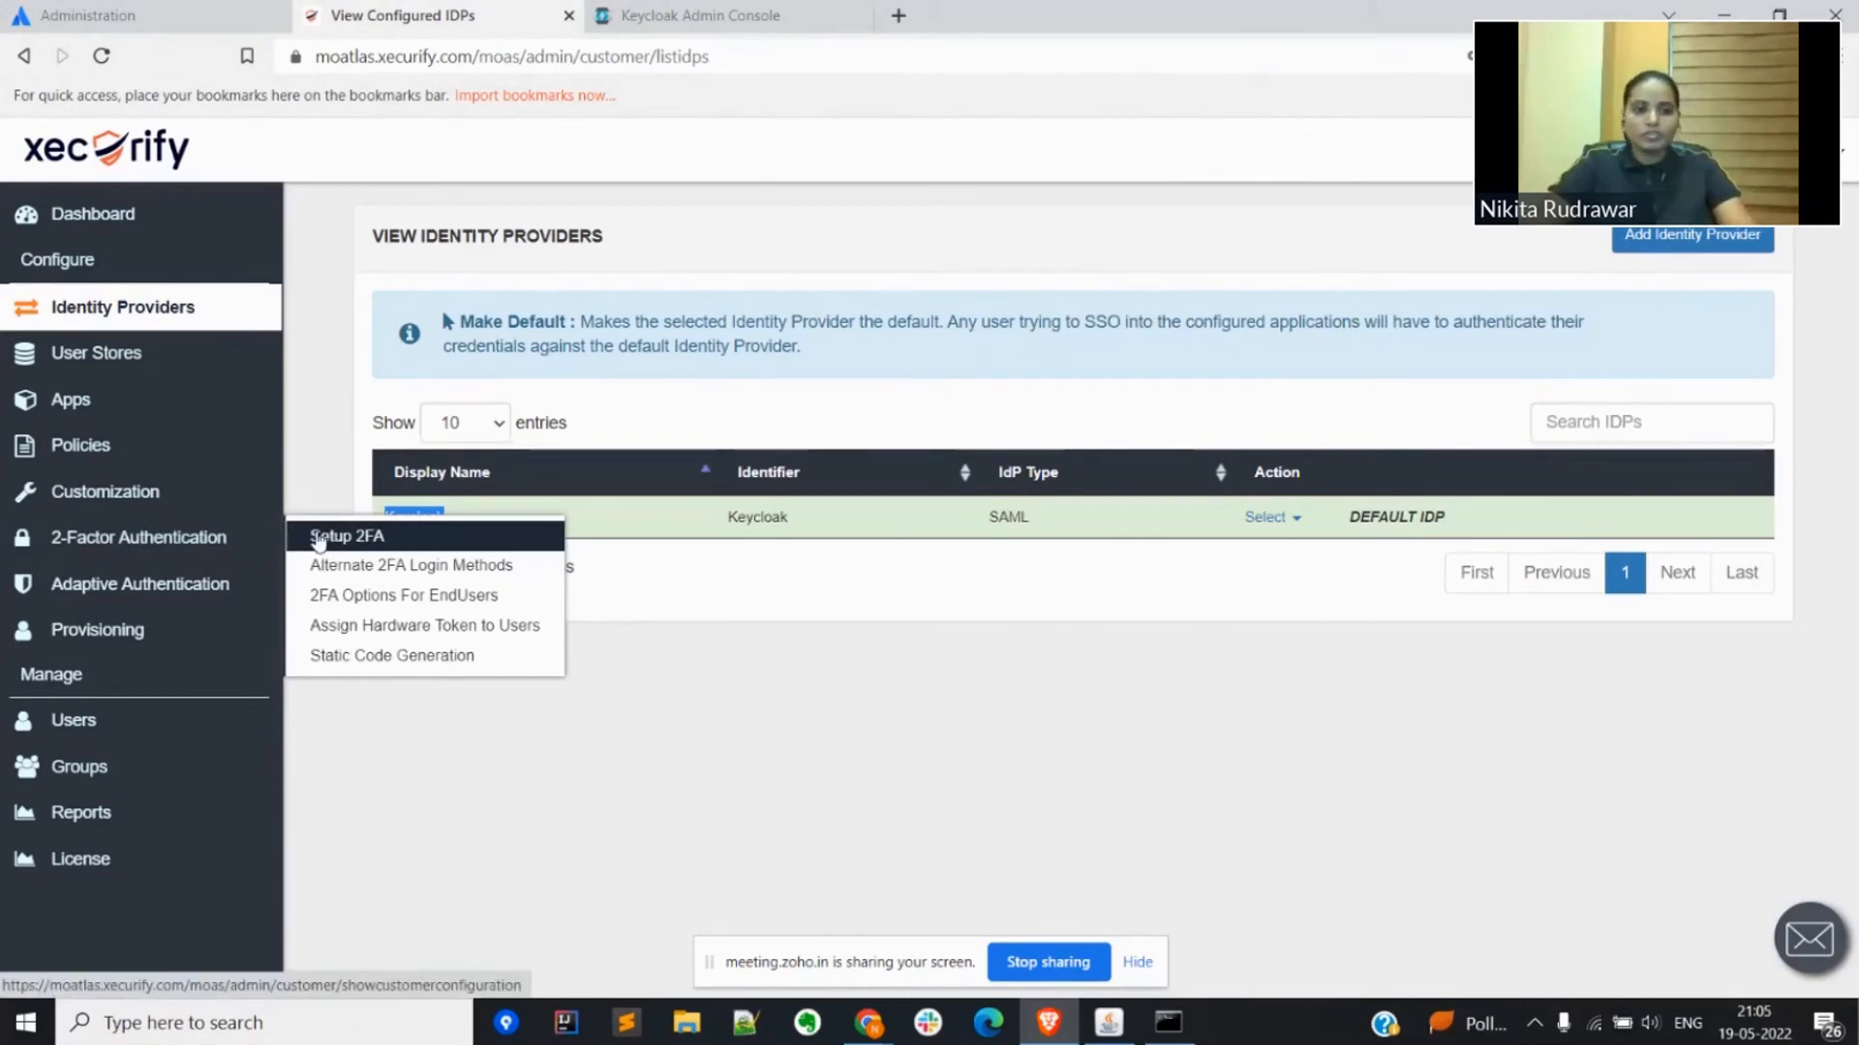
{"action": "left_click", "coordinate": [341, 596]}
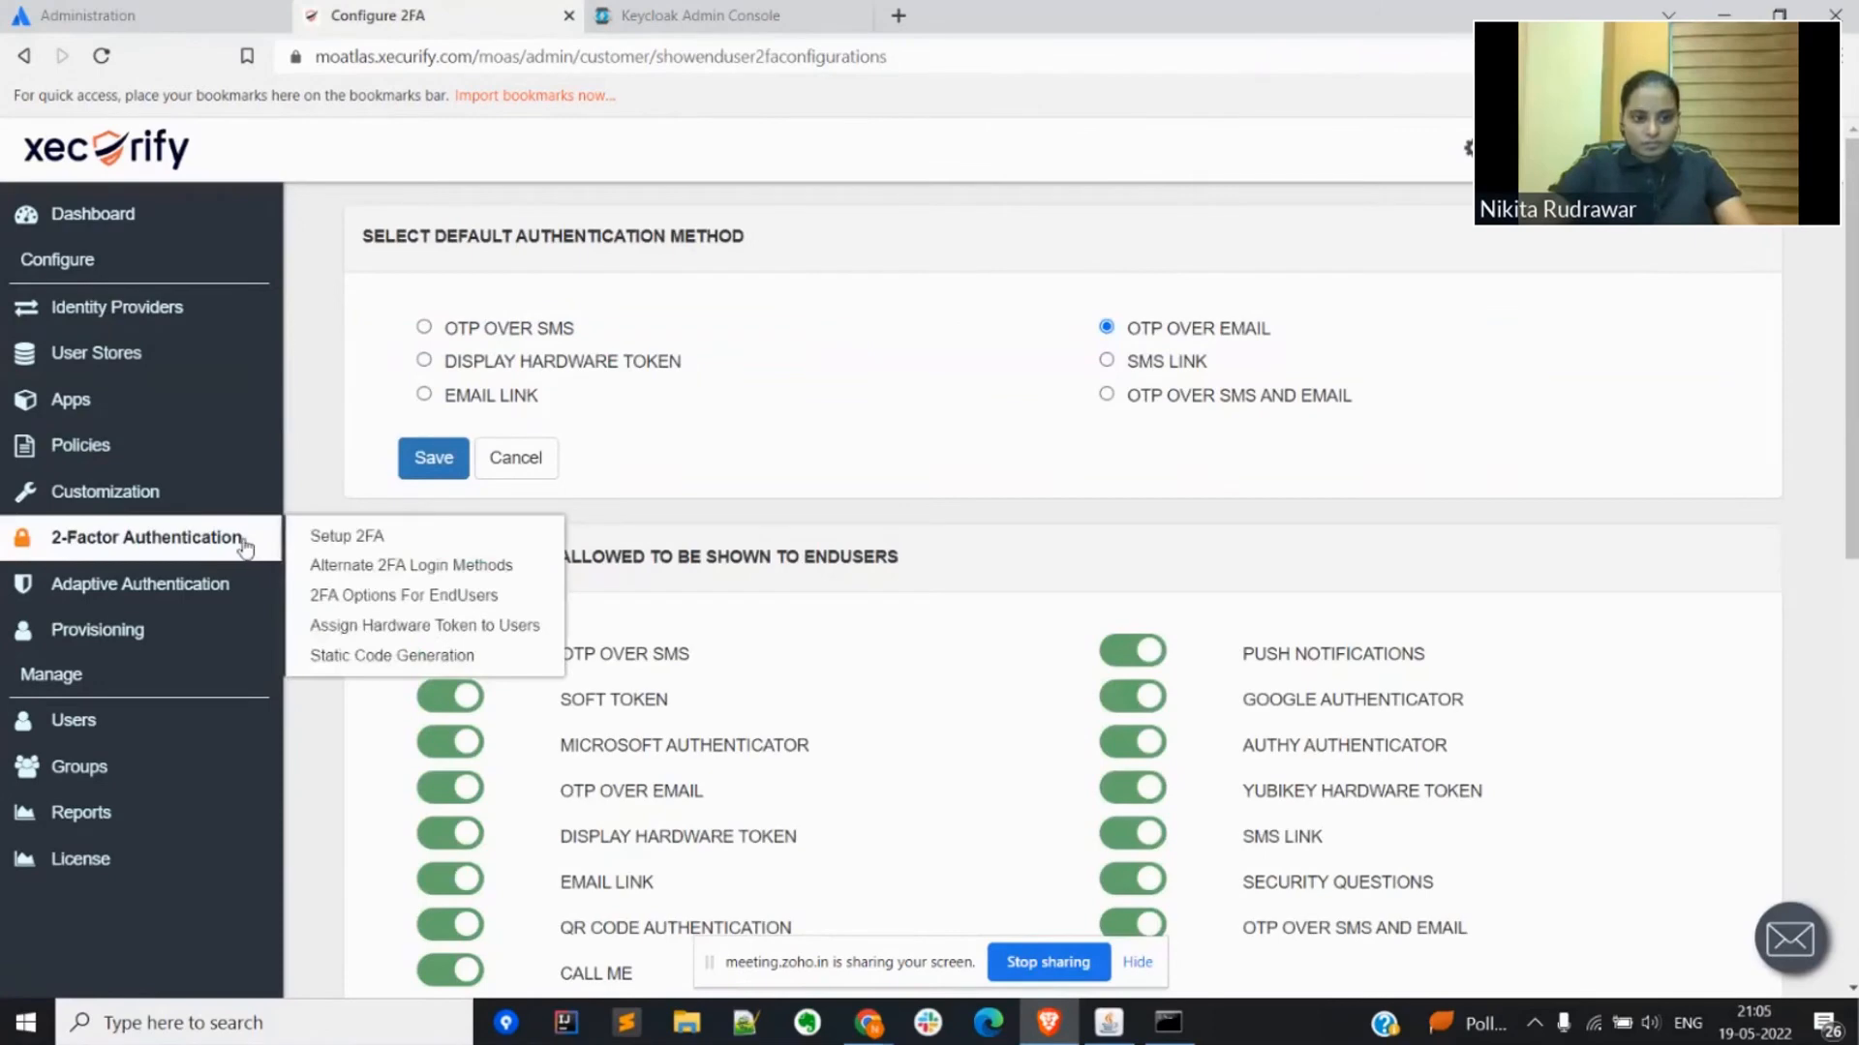
{"action": "left_click", "coordinate": [312, 536]}
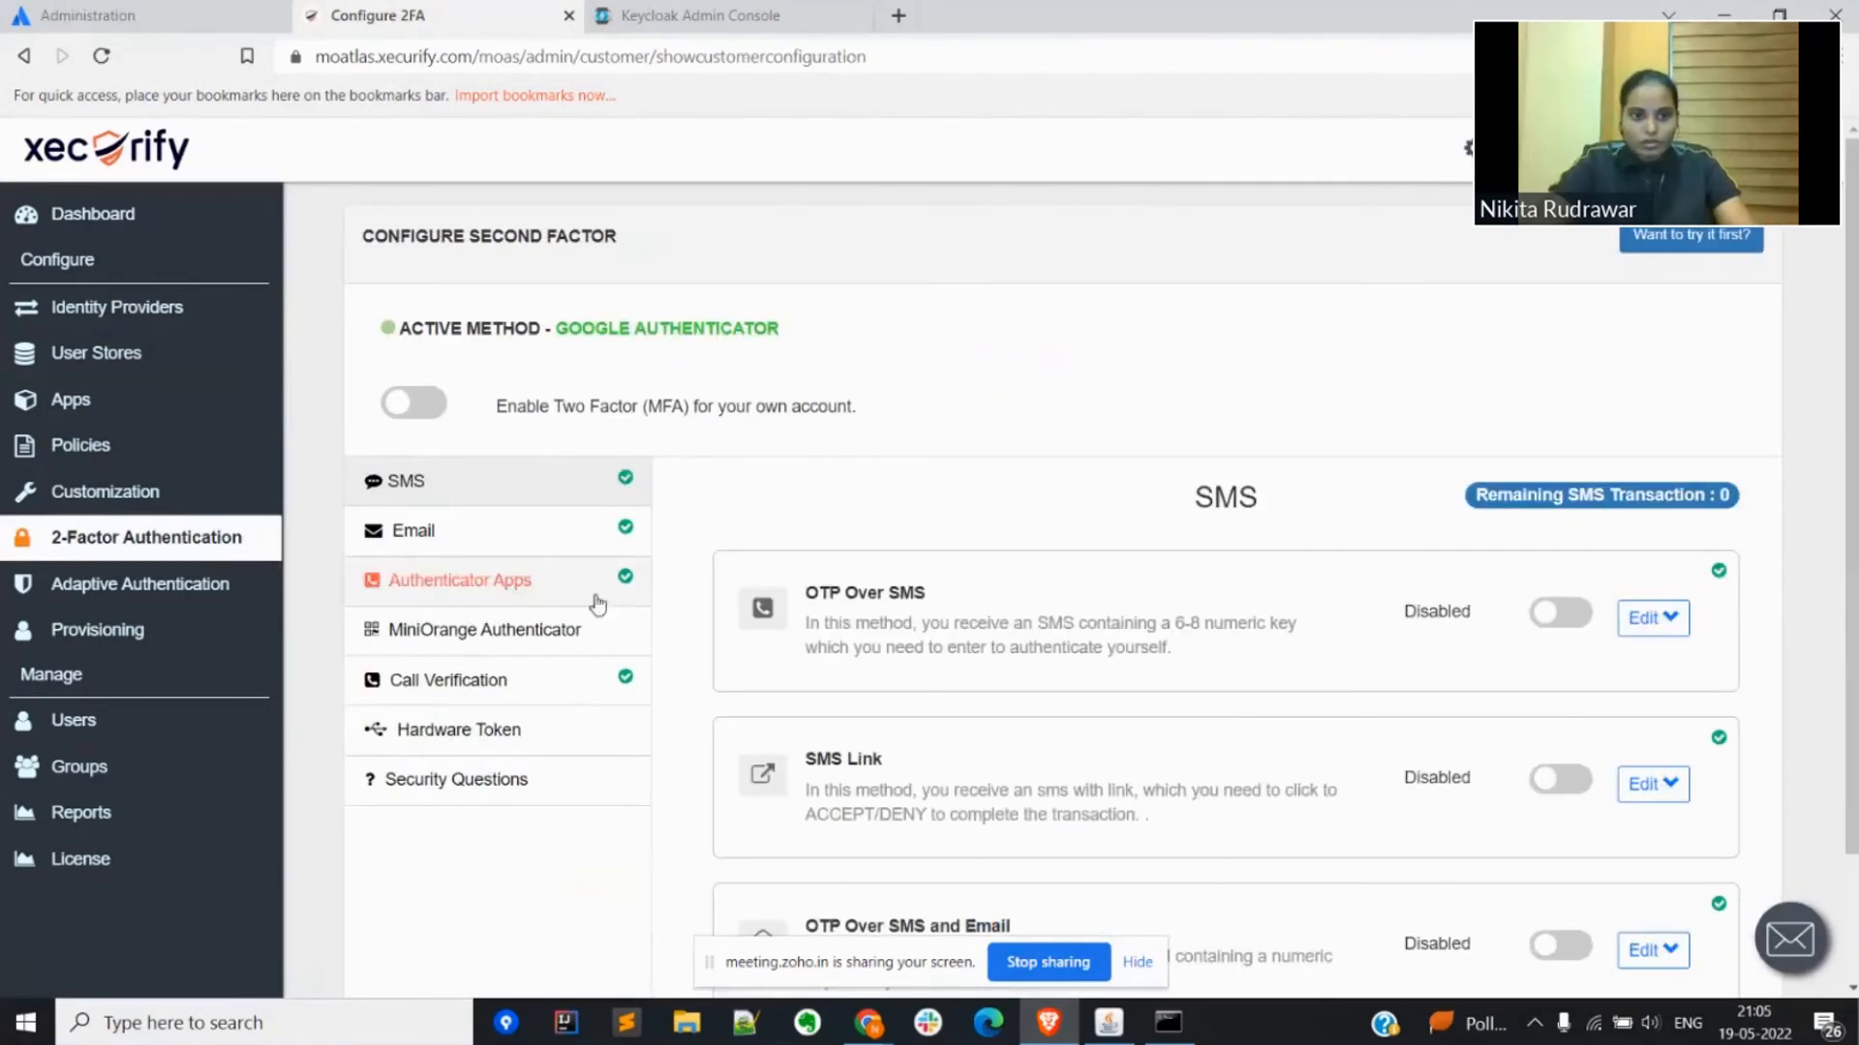
{"action": "scroll", "coordinate": [597, 605], "scroll_direction": "down", "scroll_amount": 2}
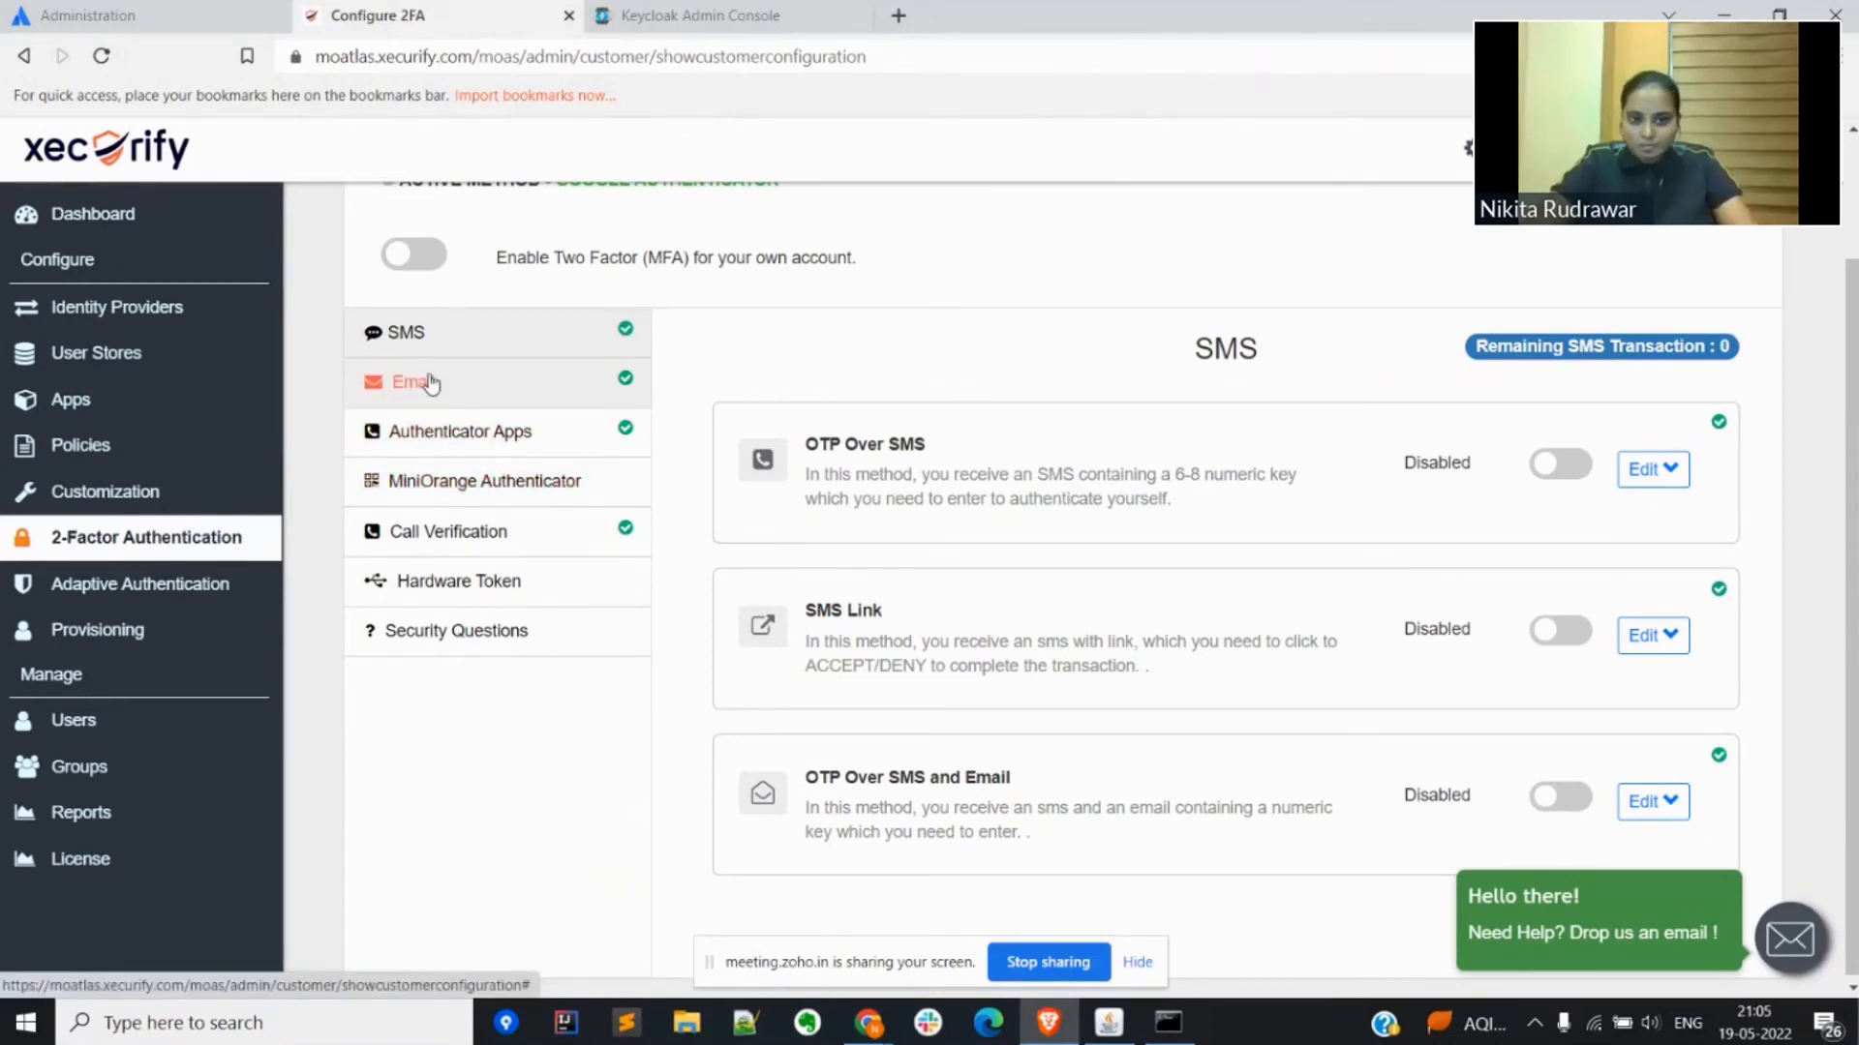
{"action": "double_click", "coordinate": [860, 445]}
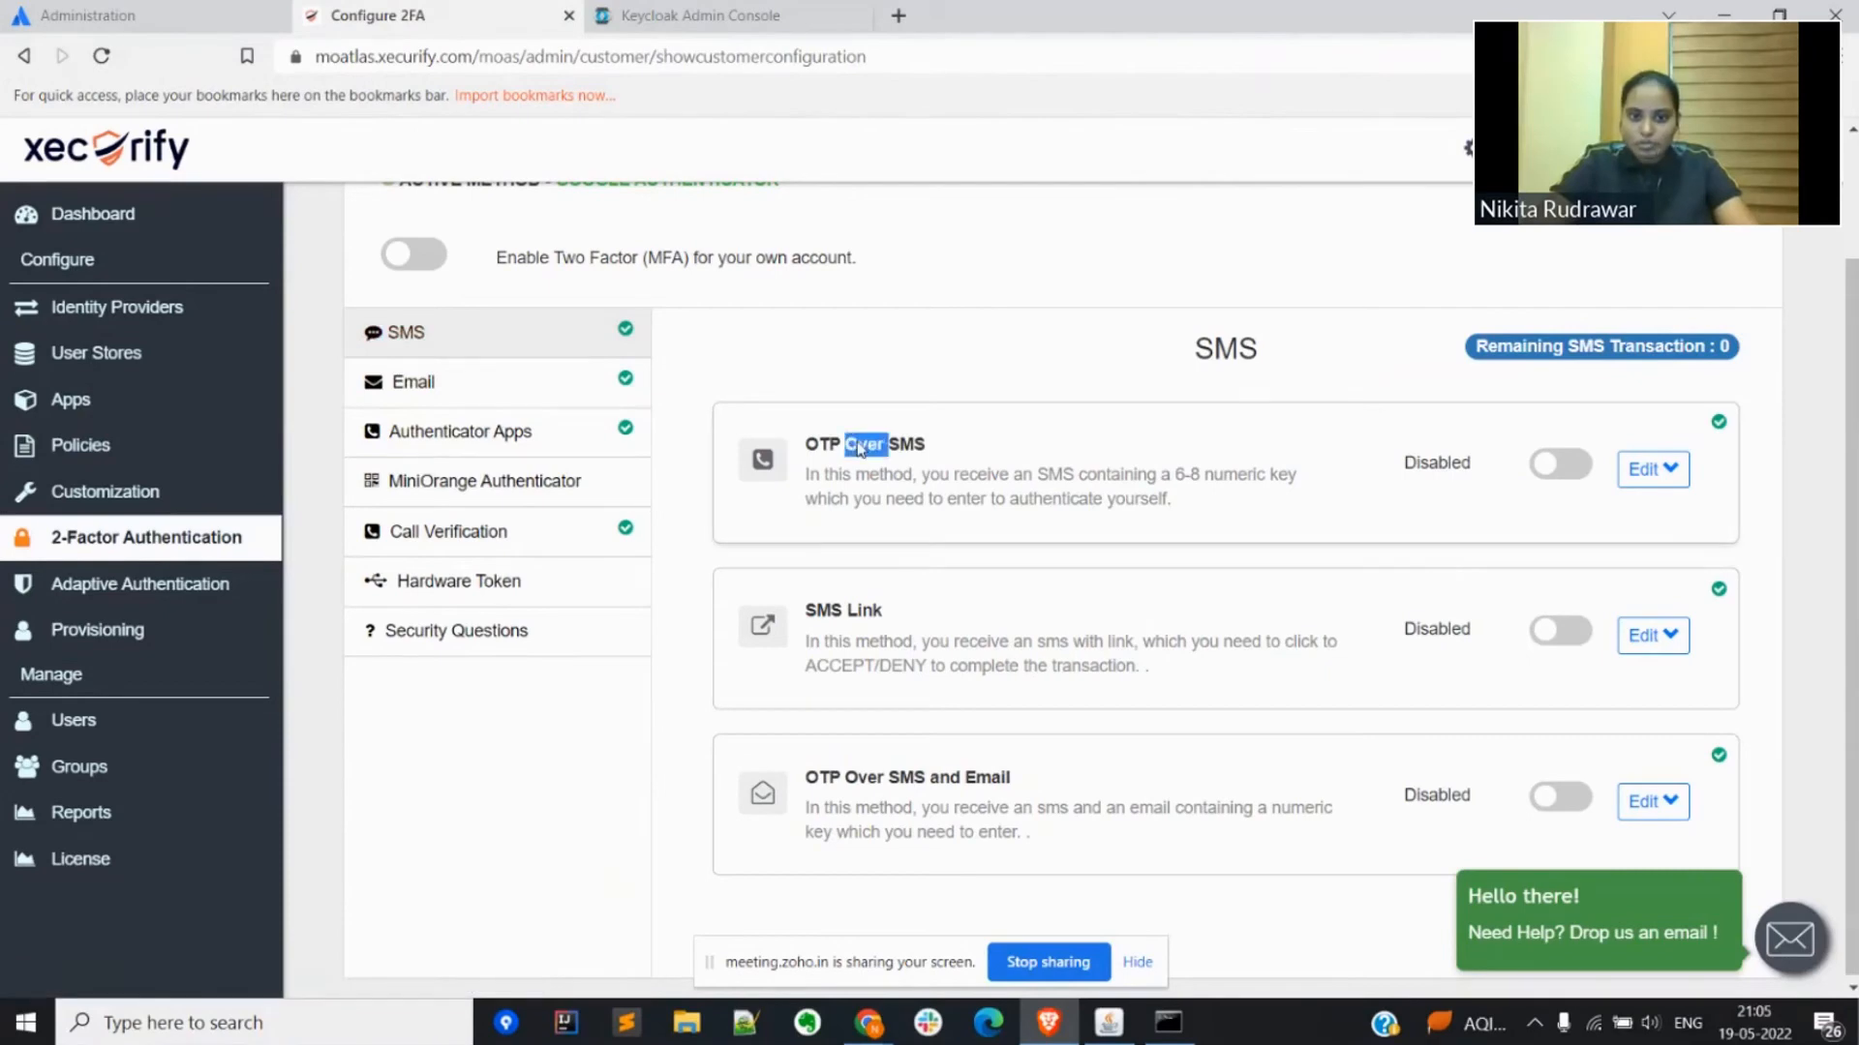
{"action": "left_click", "coordinate": [442, 392]}
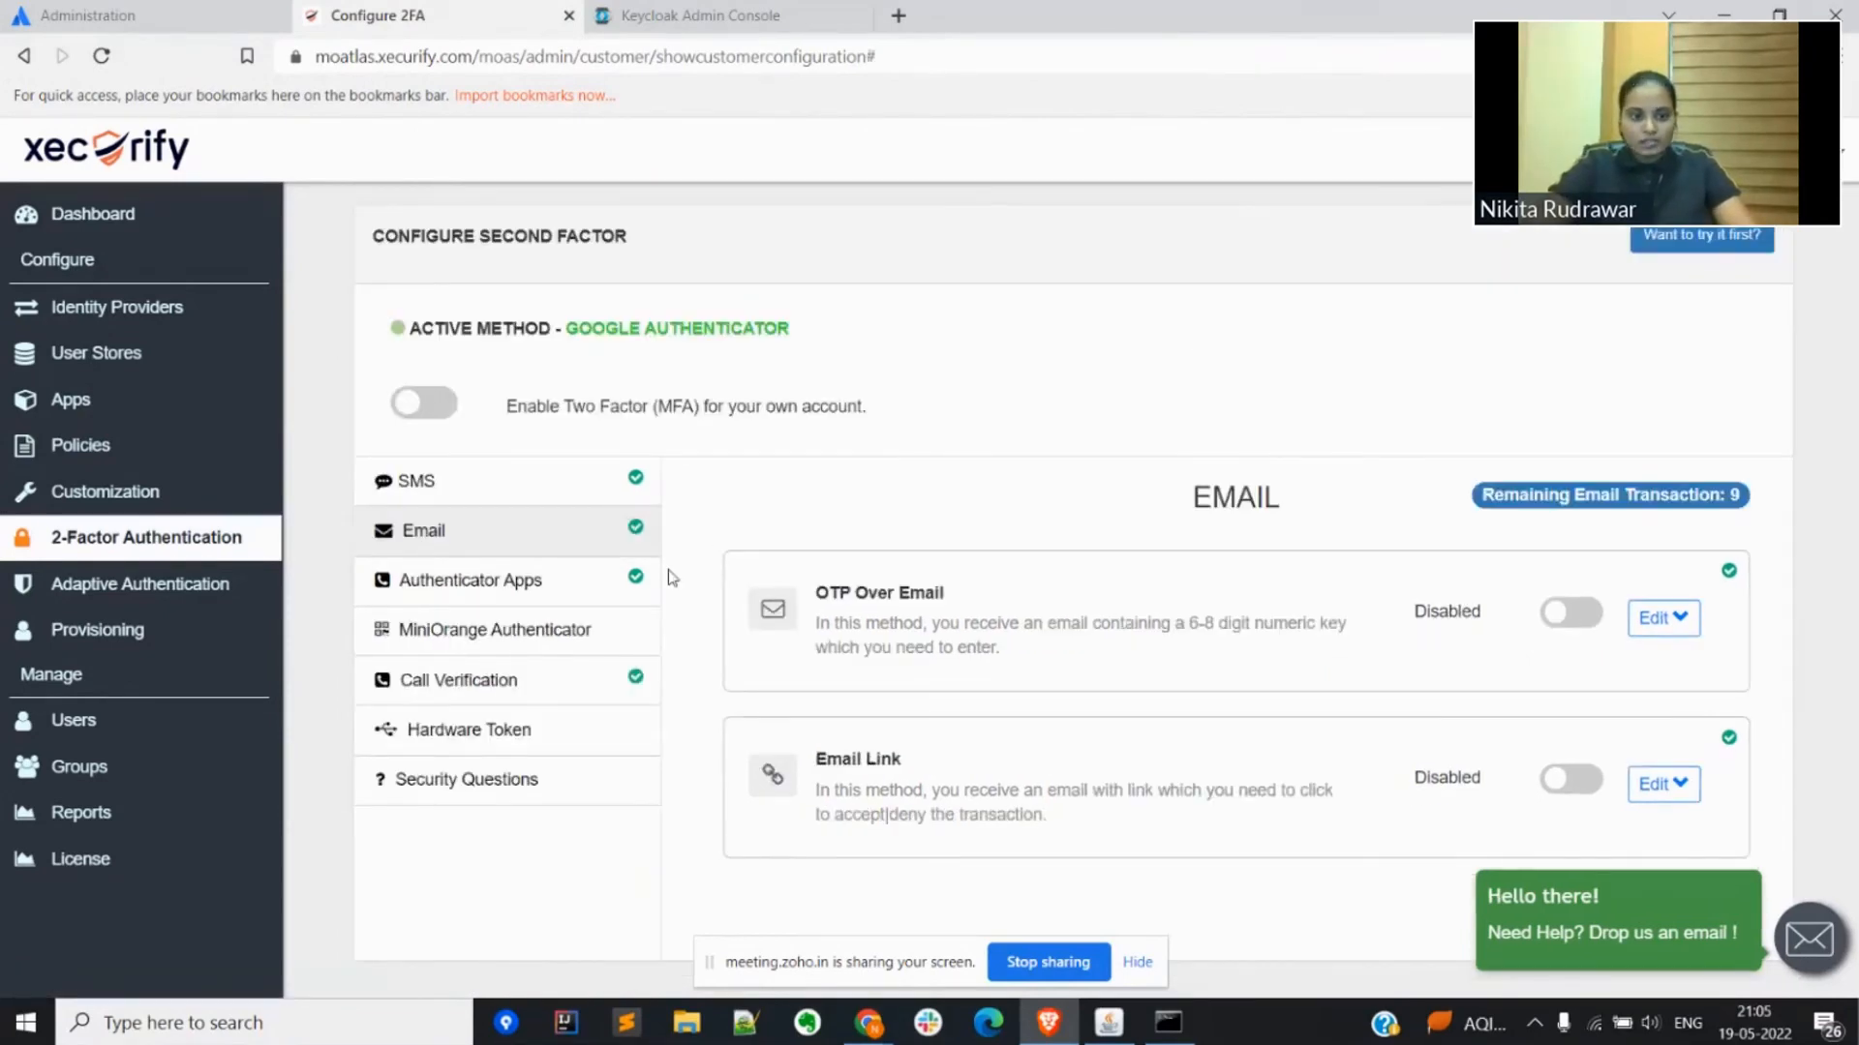
{"action": "left_click", "coordinate": [442, 586]}
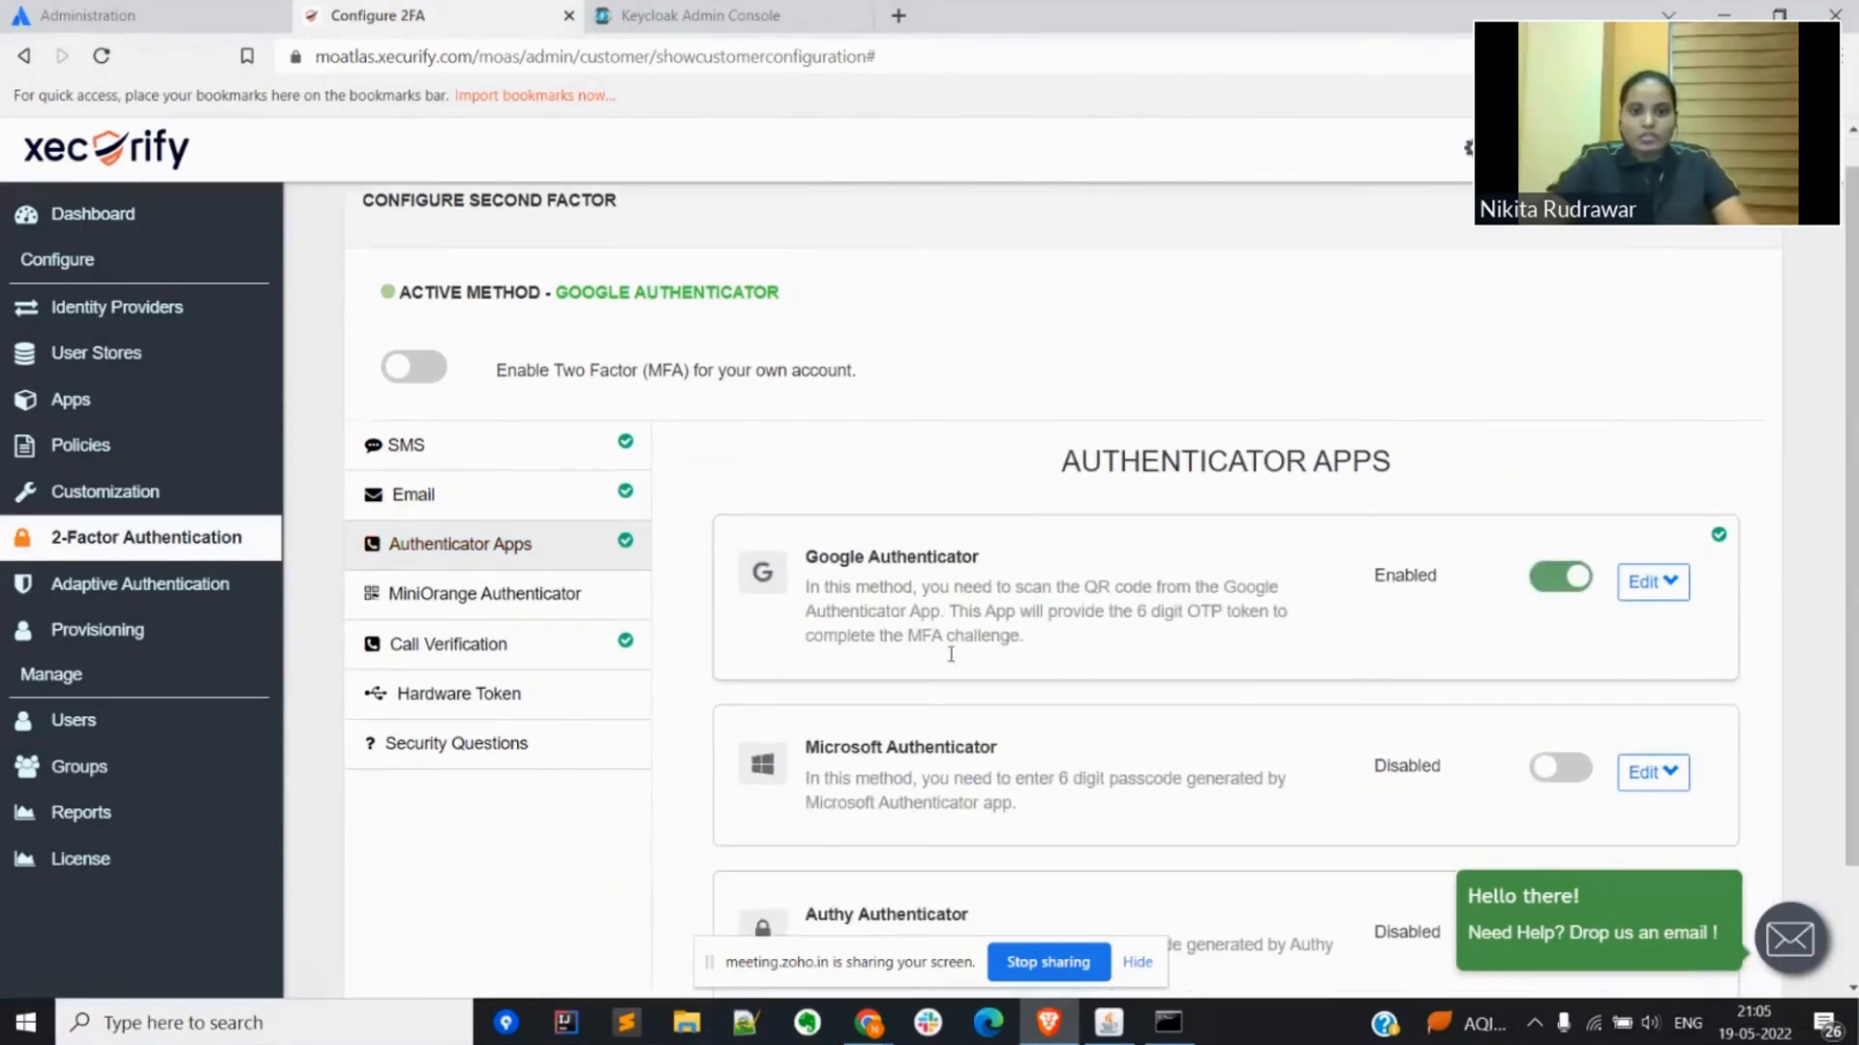
{"action": "scroll", "coordinate": [951, 655], "scroll_direction": "down", "scroll_amount": 2}
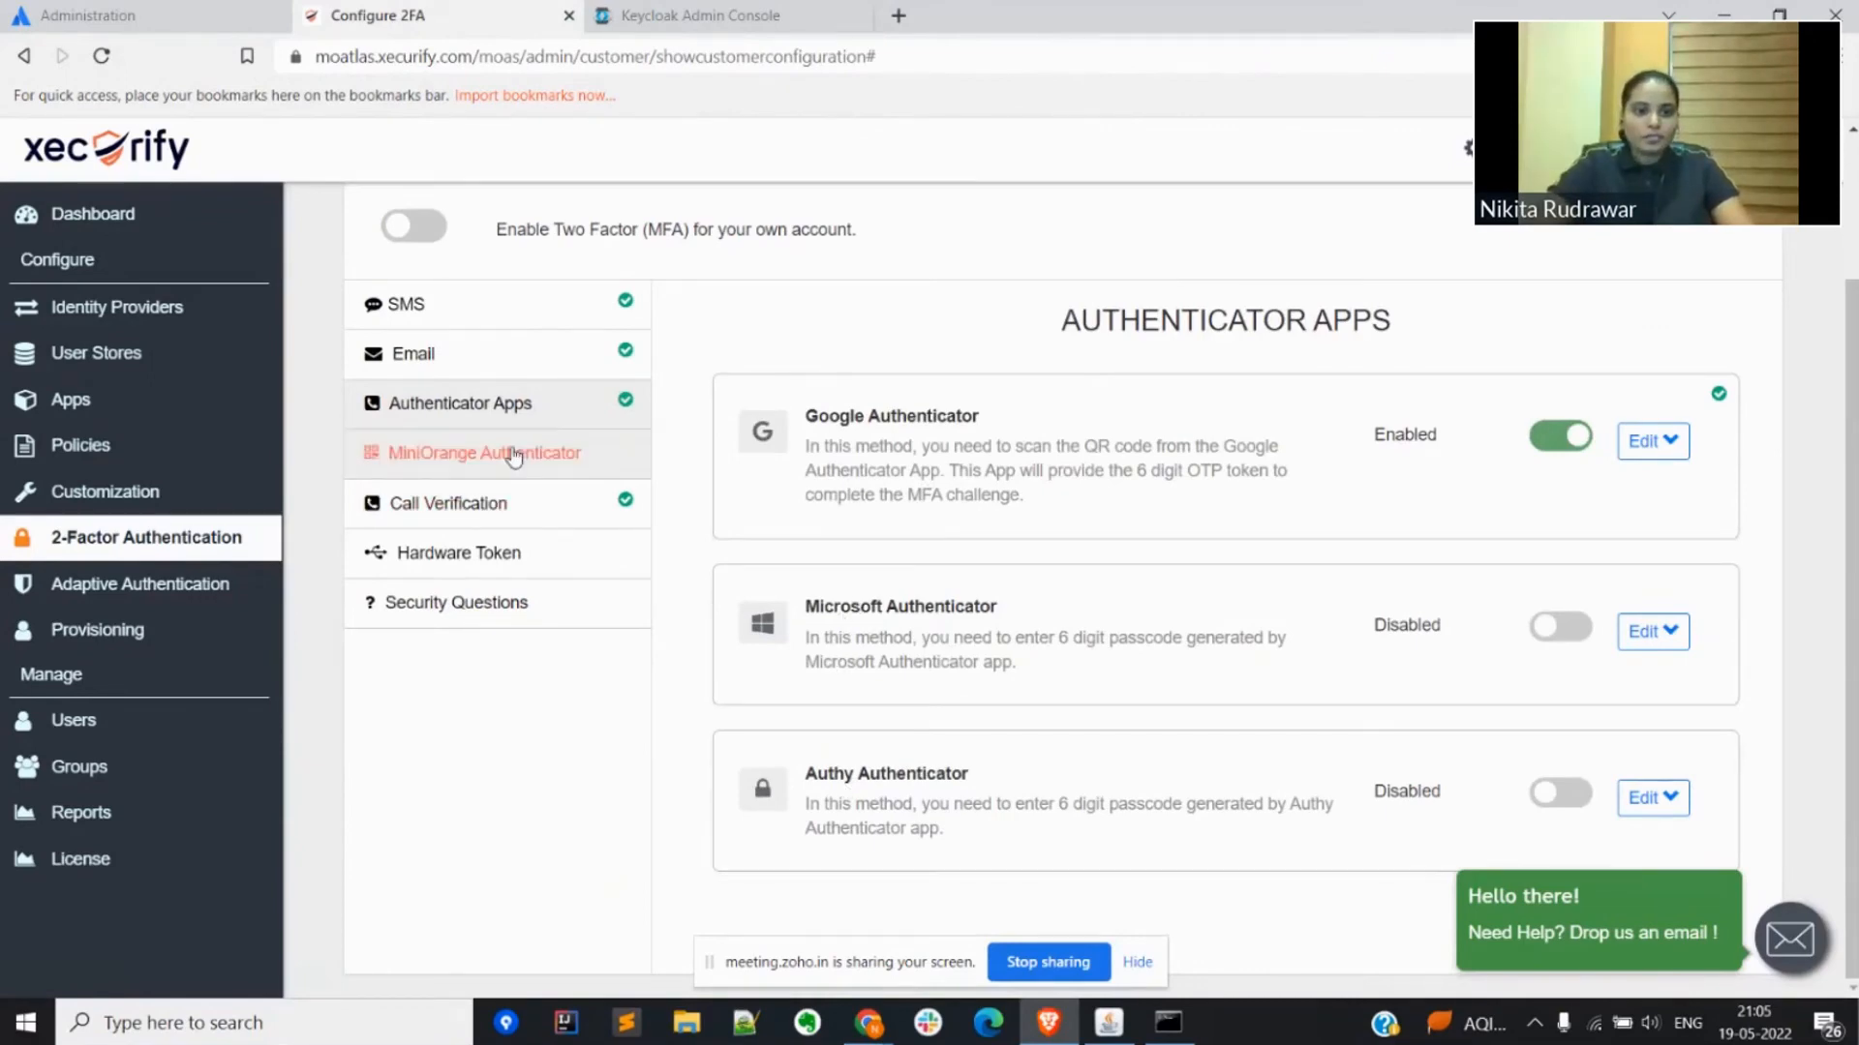
Step: Review the MiniOrange Authenticator, Call Verification, Hardware Token and Security Questions methods, and return to the Authenticator Apps methods
{"action": "left_click", "coordinate": [451, 465]}
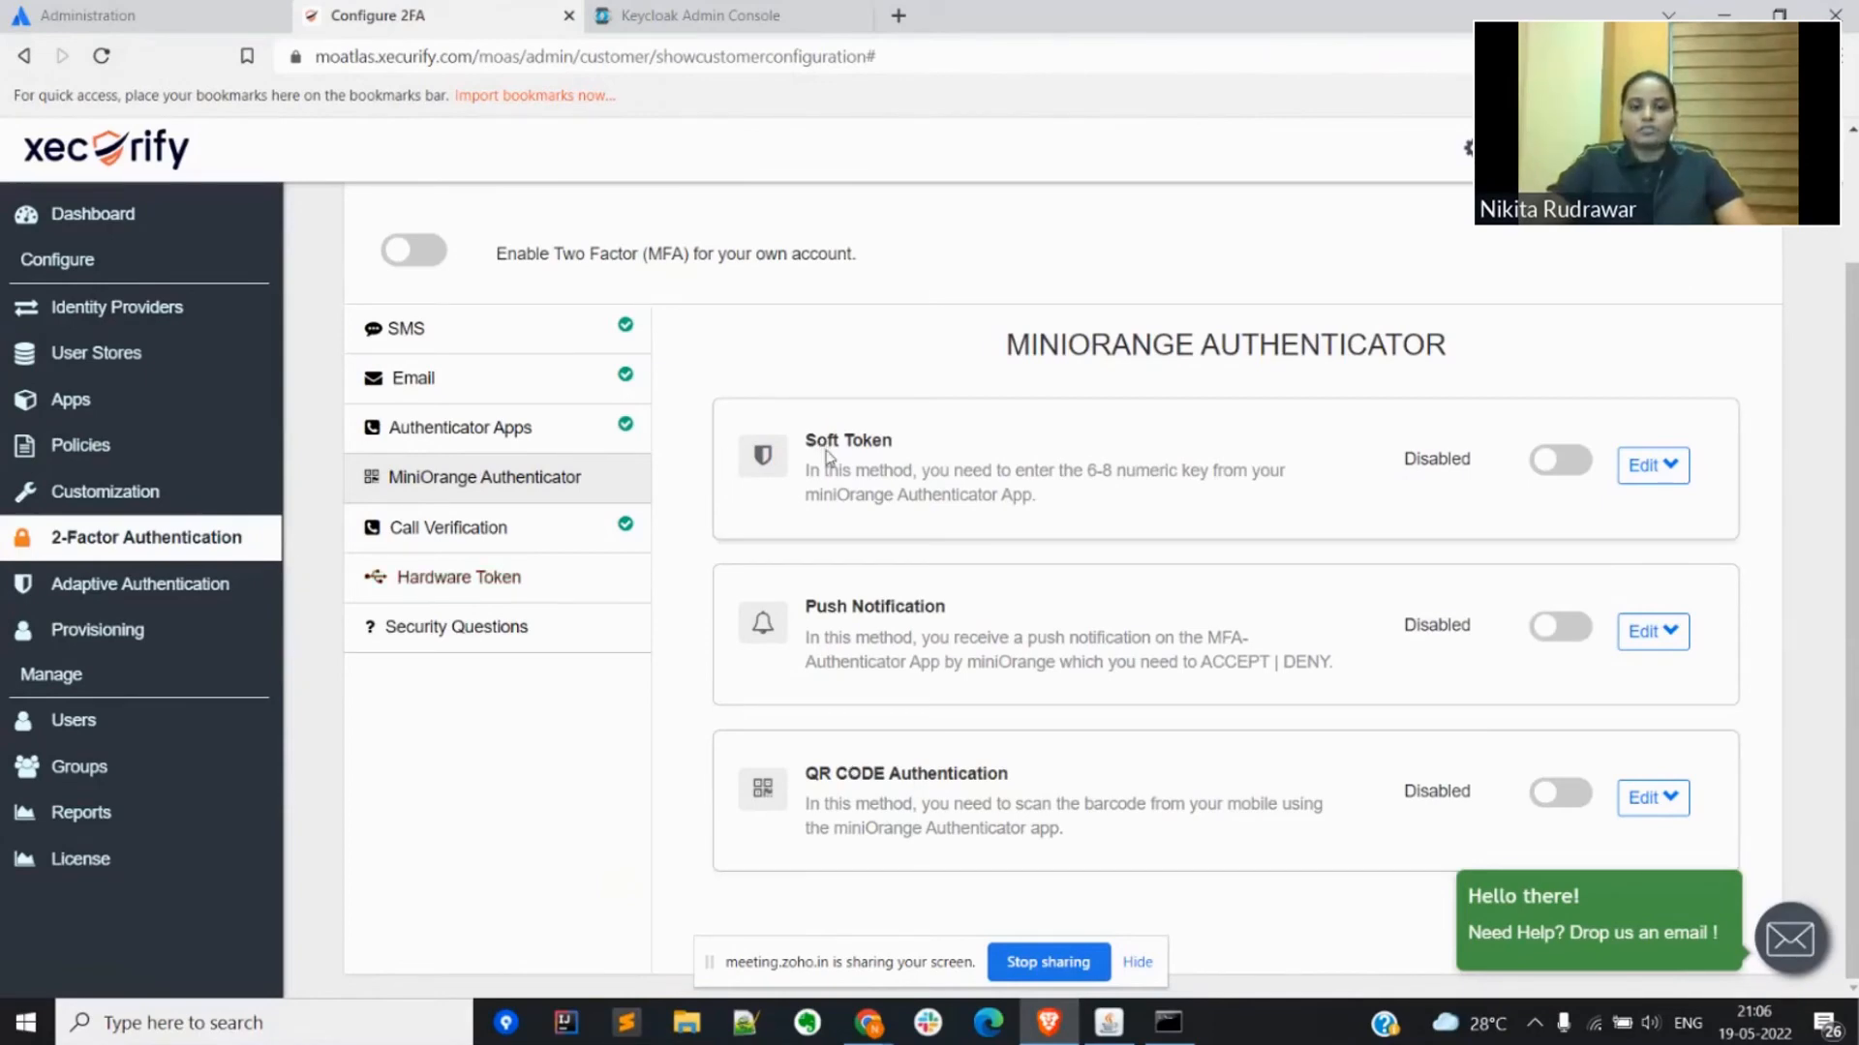
{"action": "triple_click", "coordinate": [838, 607]}
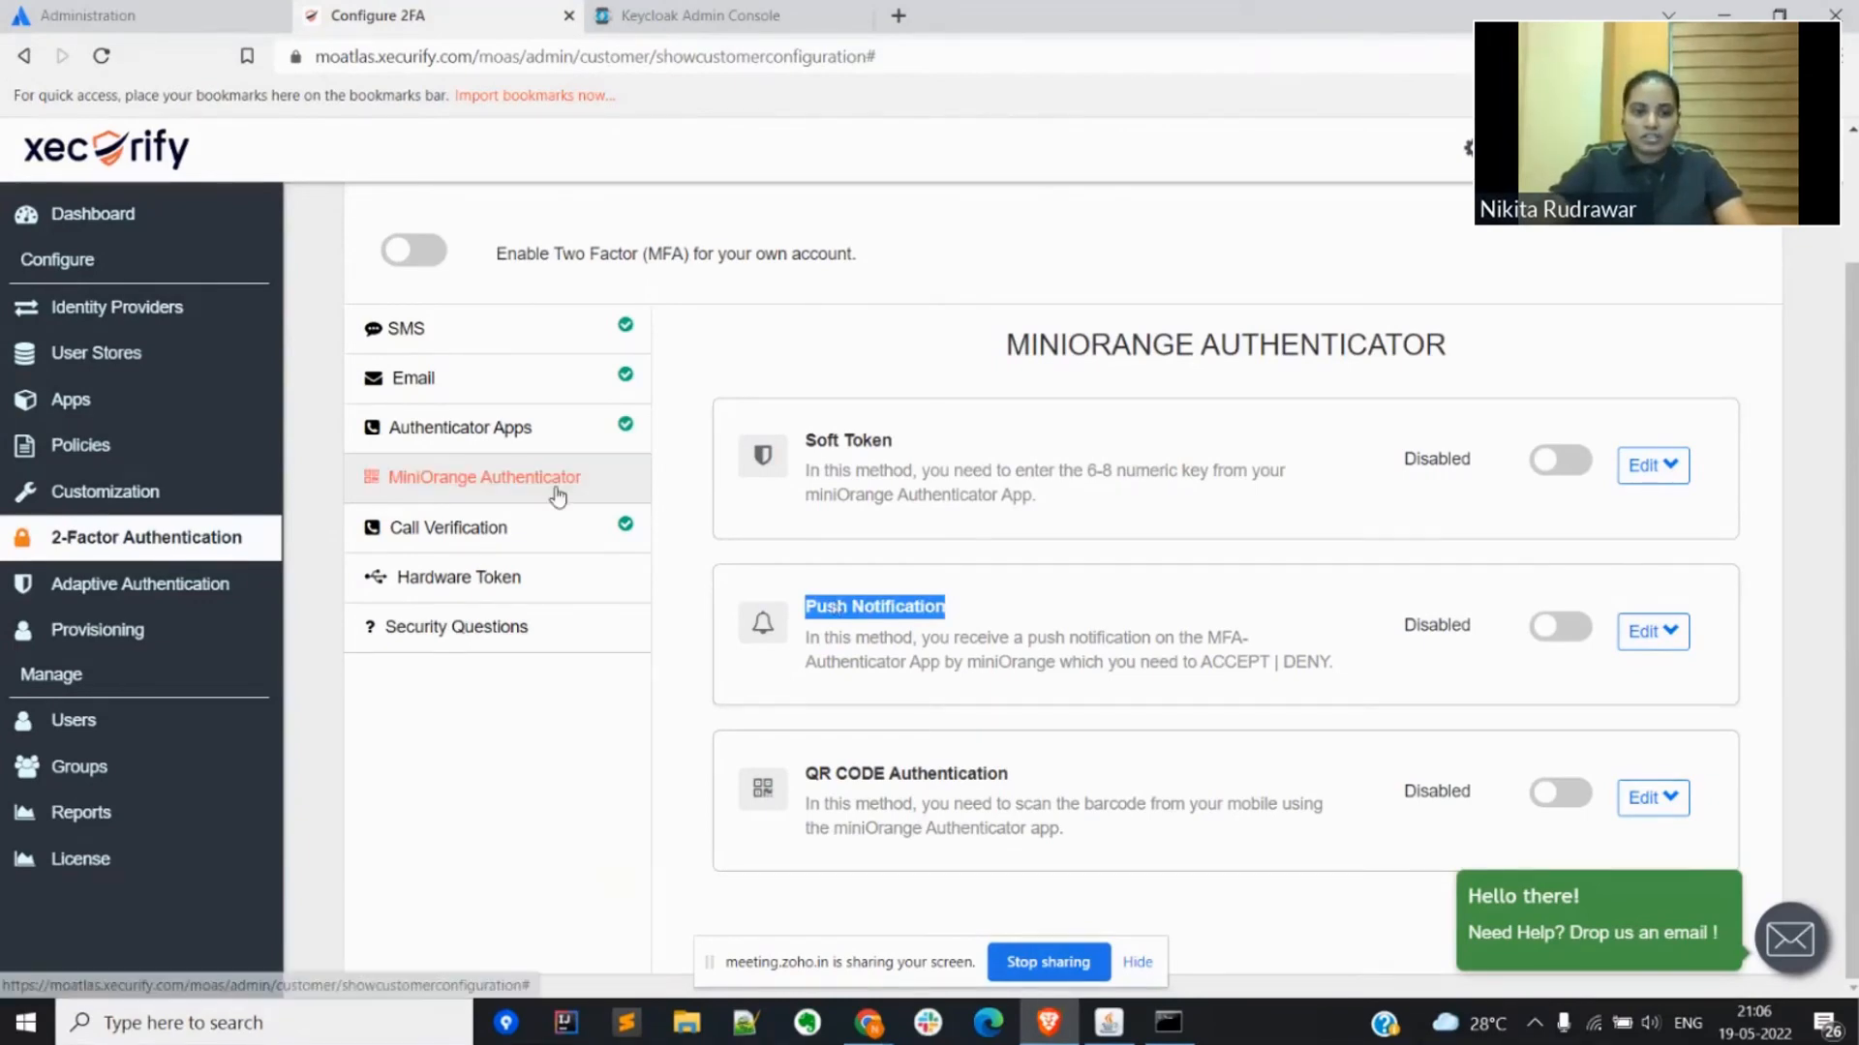
{"action": "left_click", "coordinate": [478, 528]}
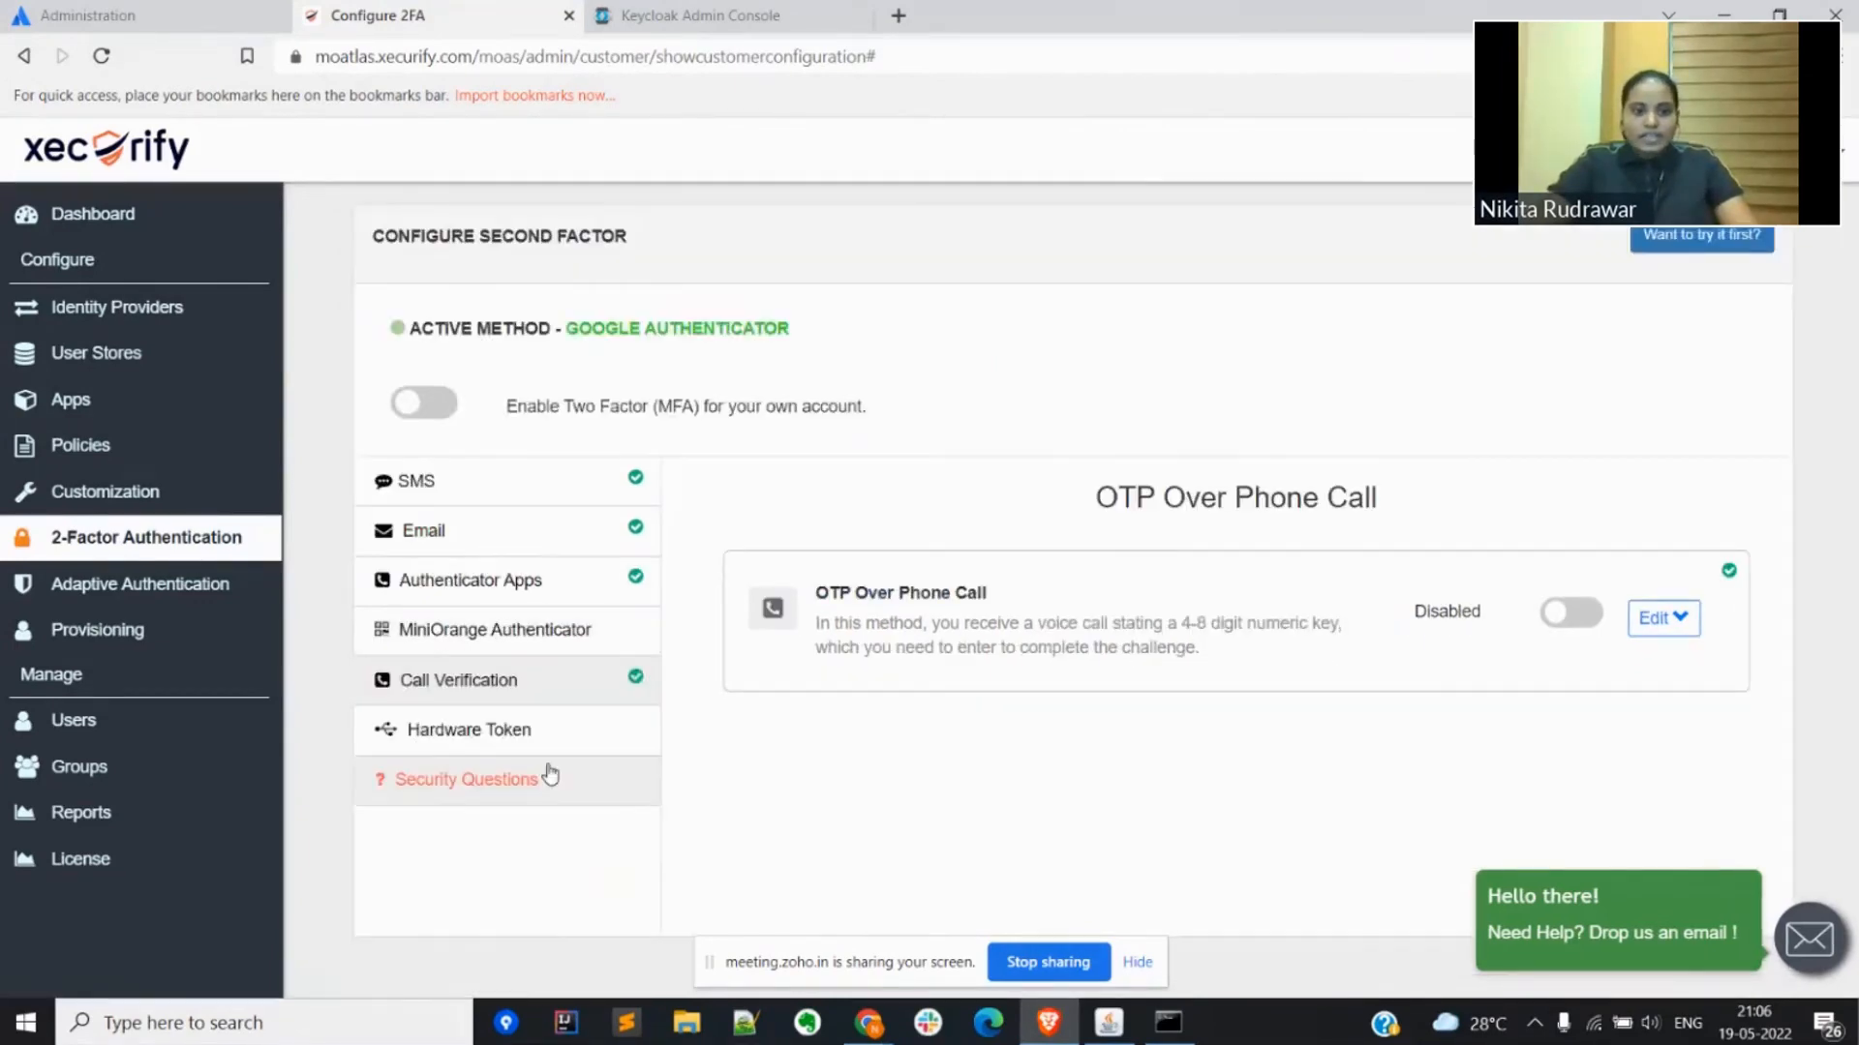
{"action": "left_click", "coordinate": [475, 732]}
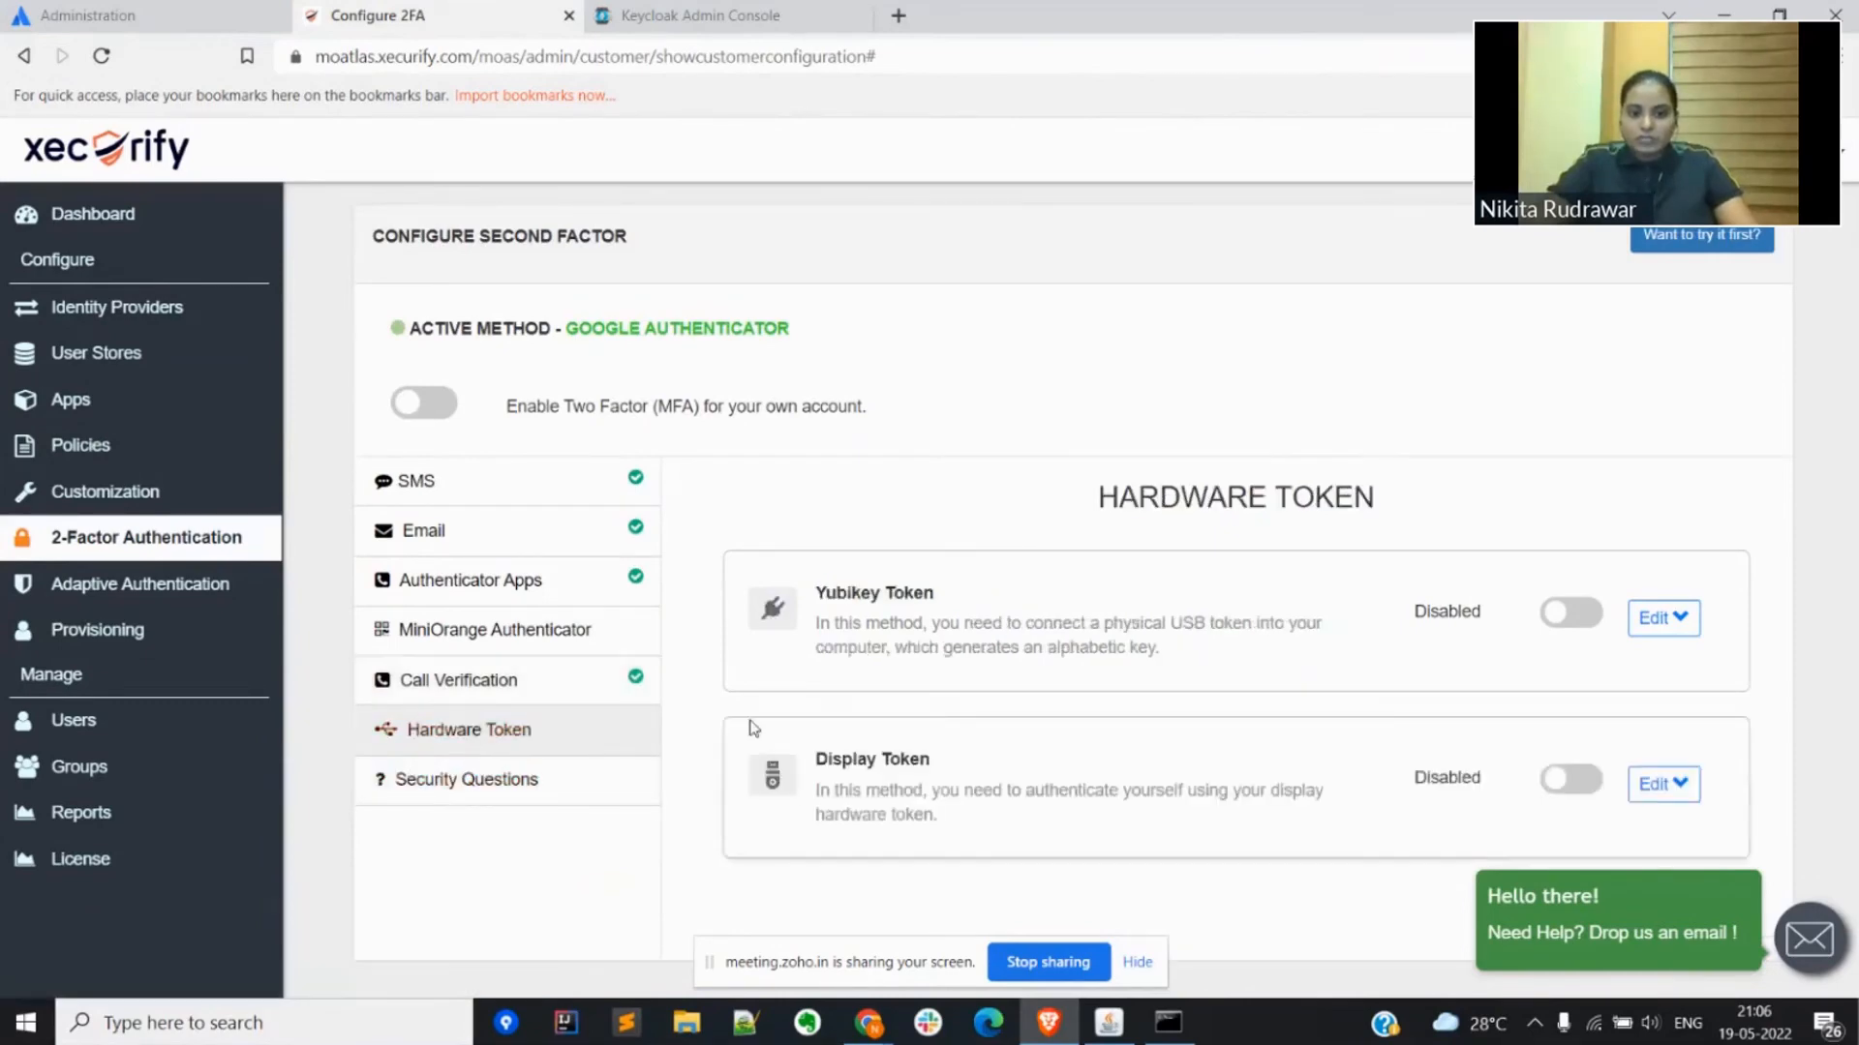
{"action": "double_click", "coordinate": [842, 598]}
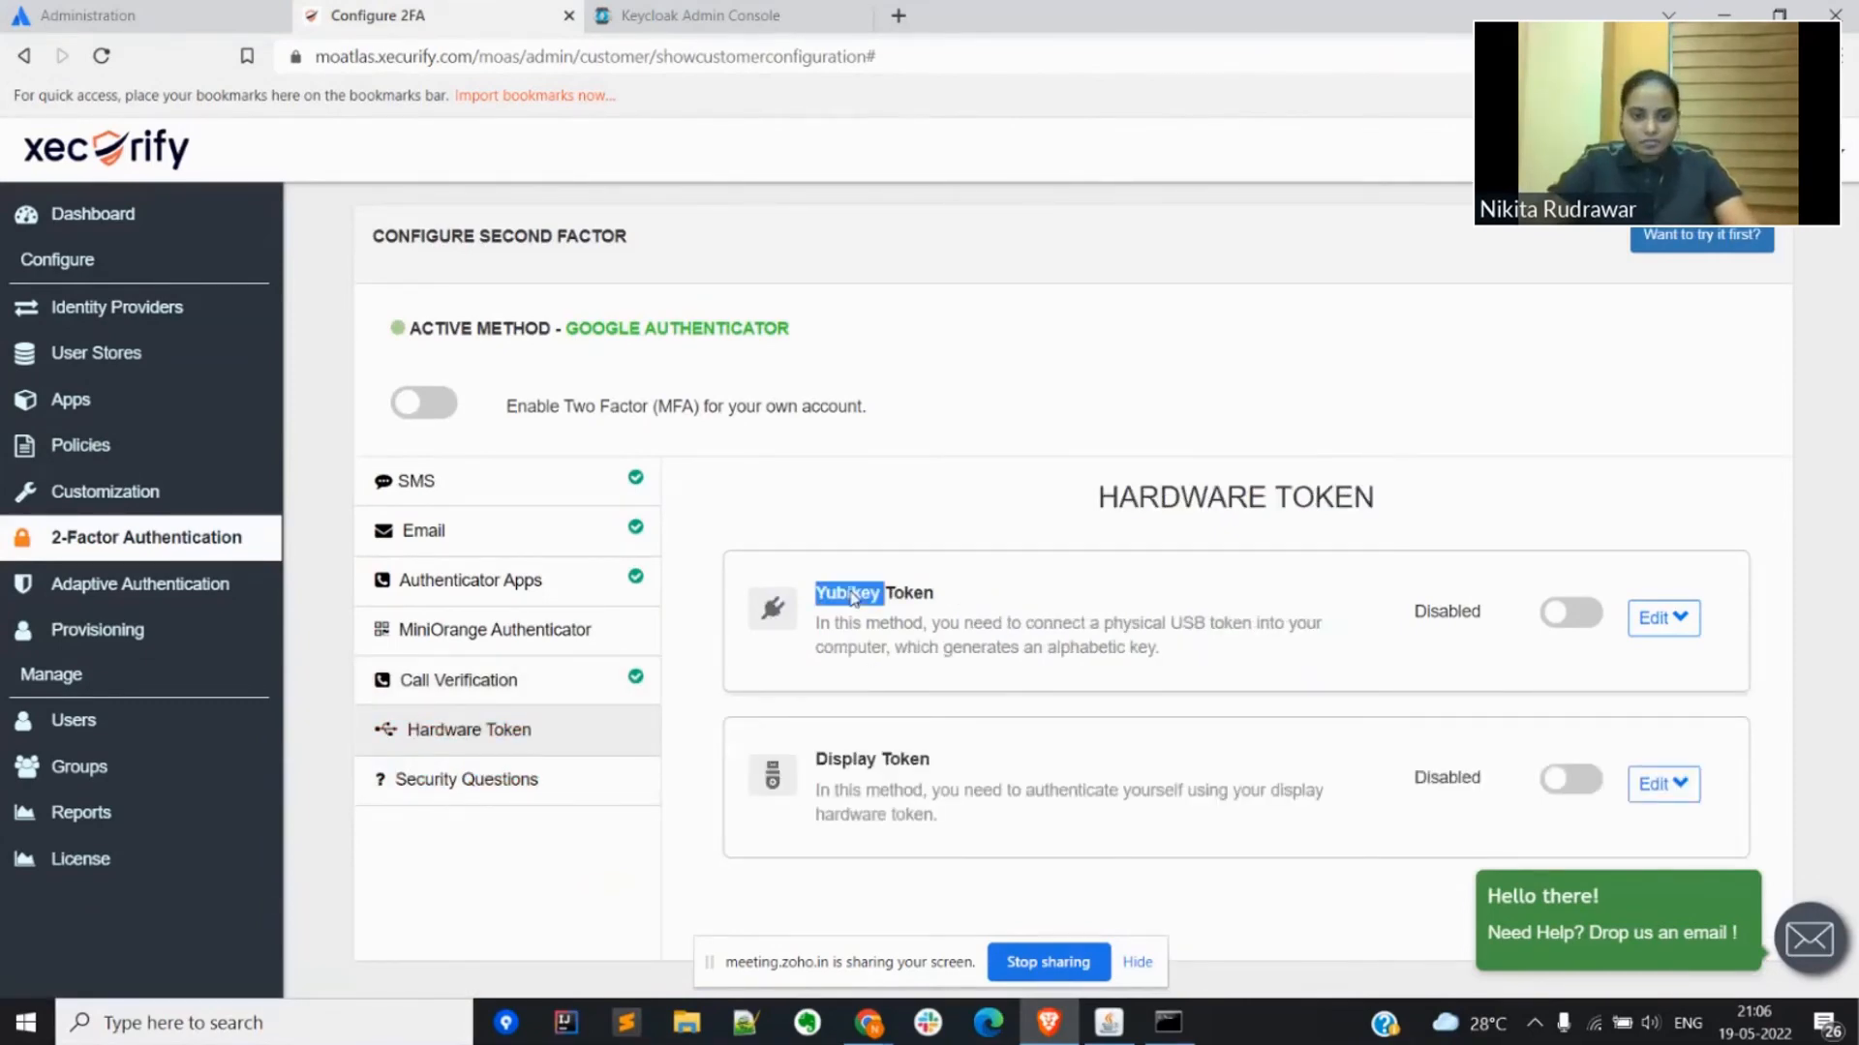
{"action": "left_click", "coordinate": [459, 789]}
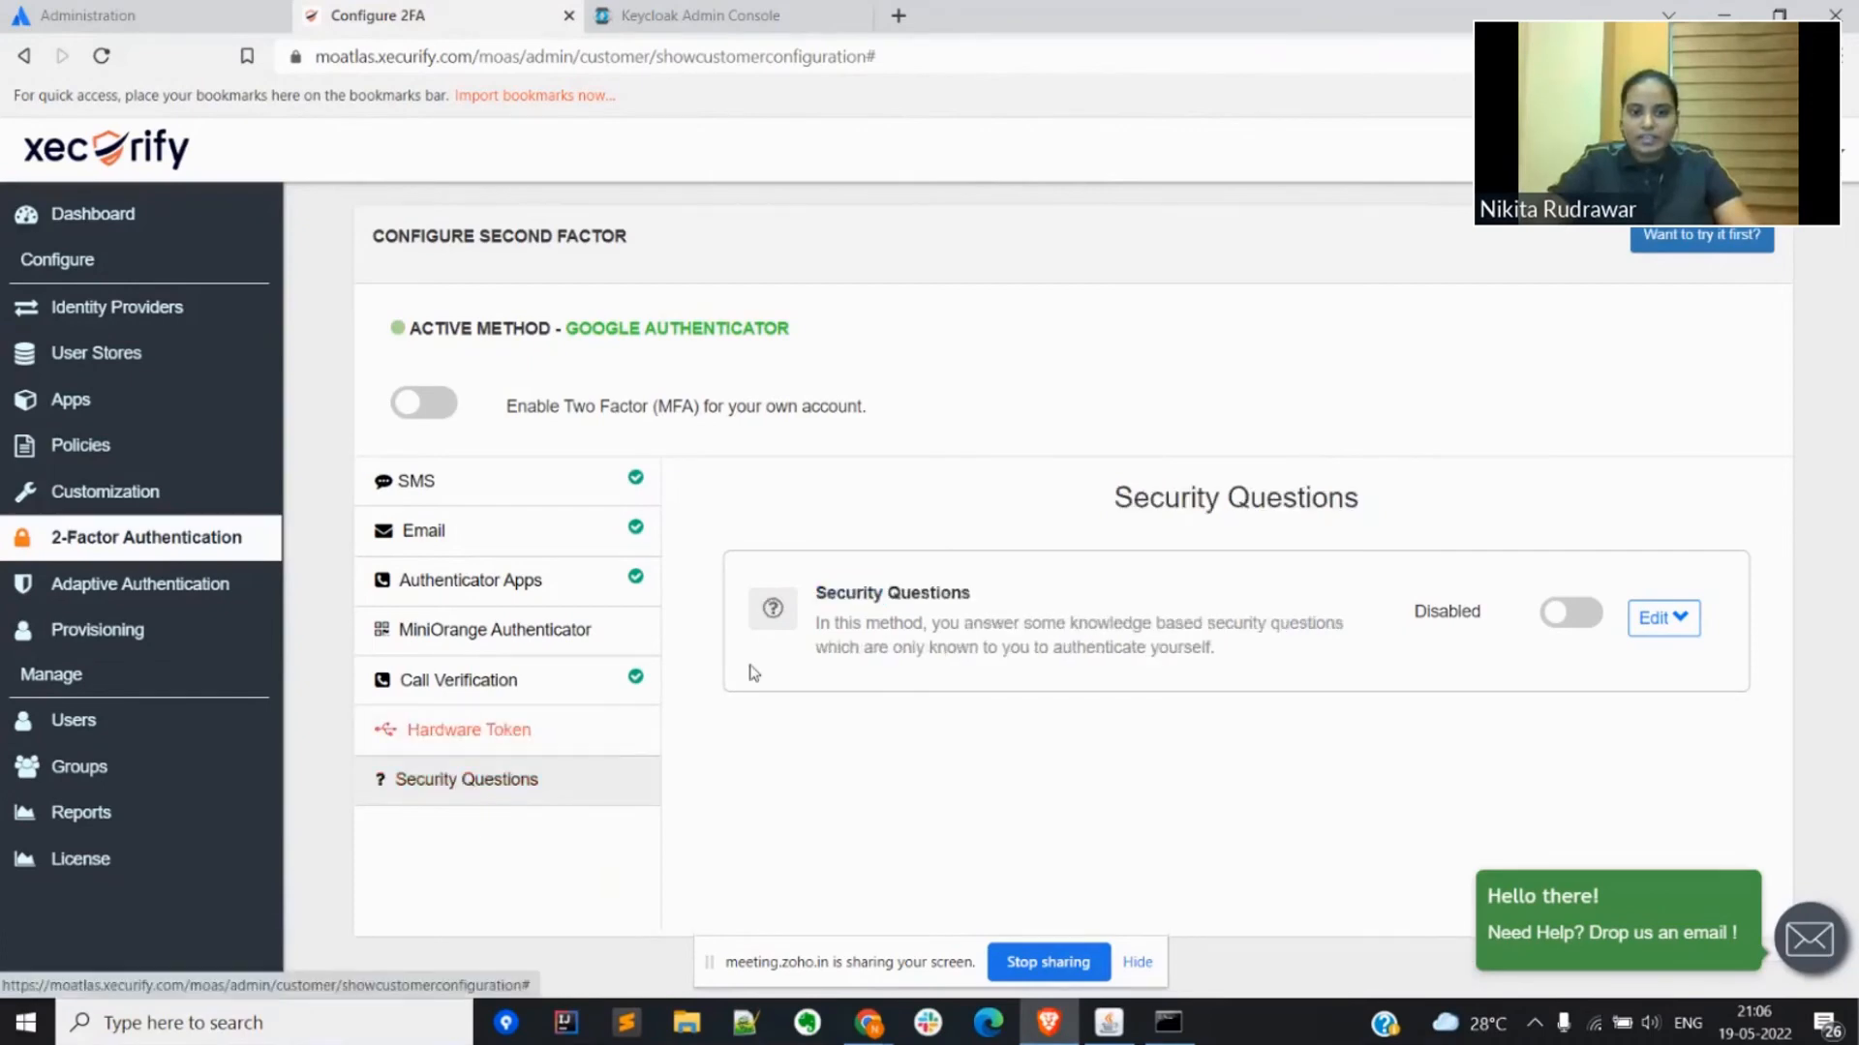
{"action": "left_click", "coordinate": [585, 580]}
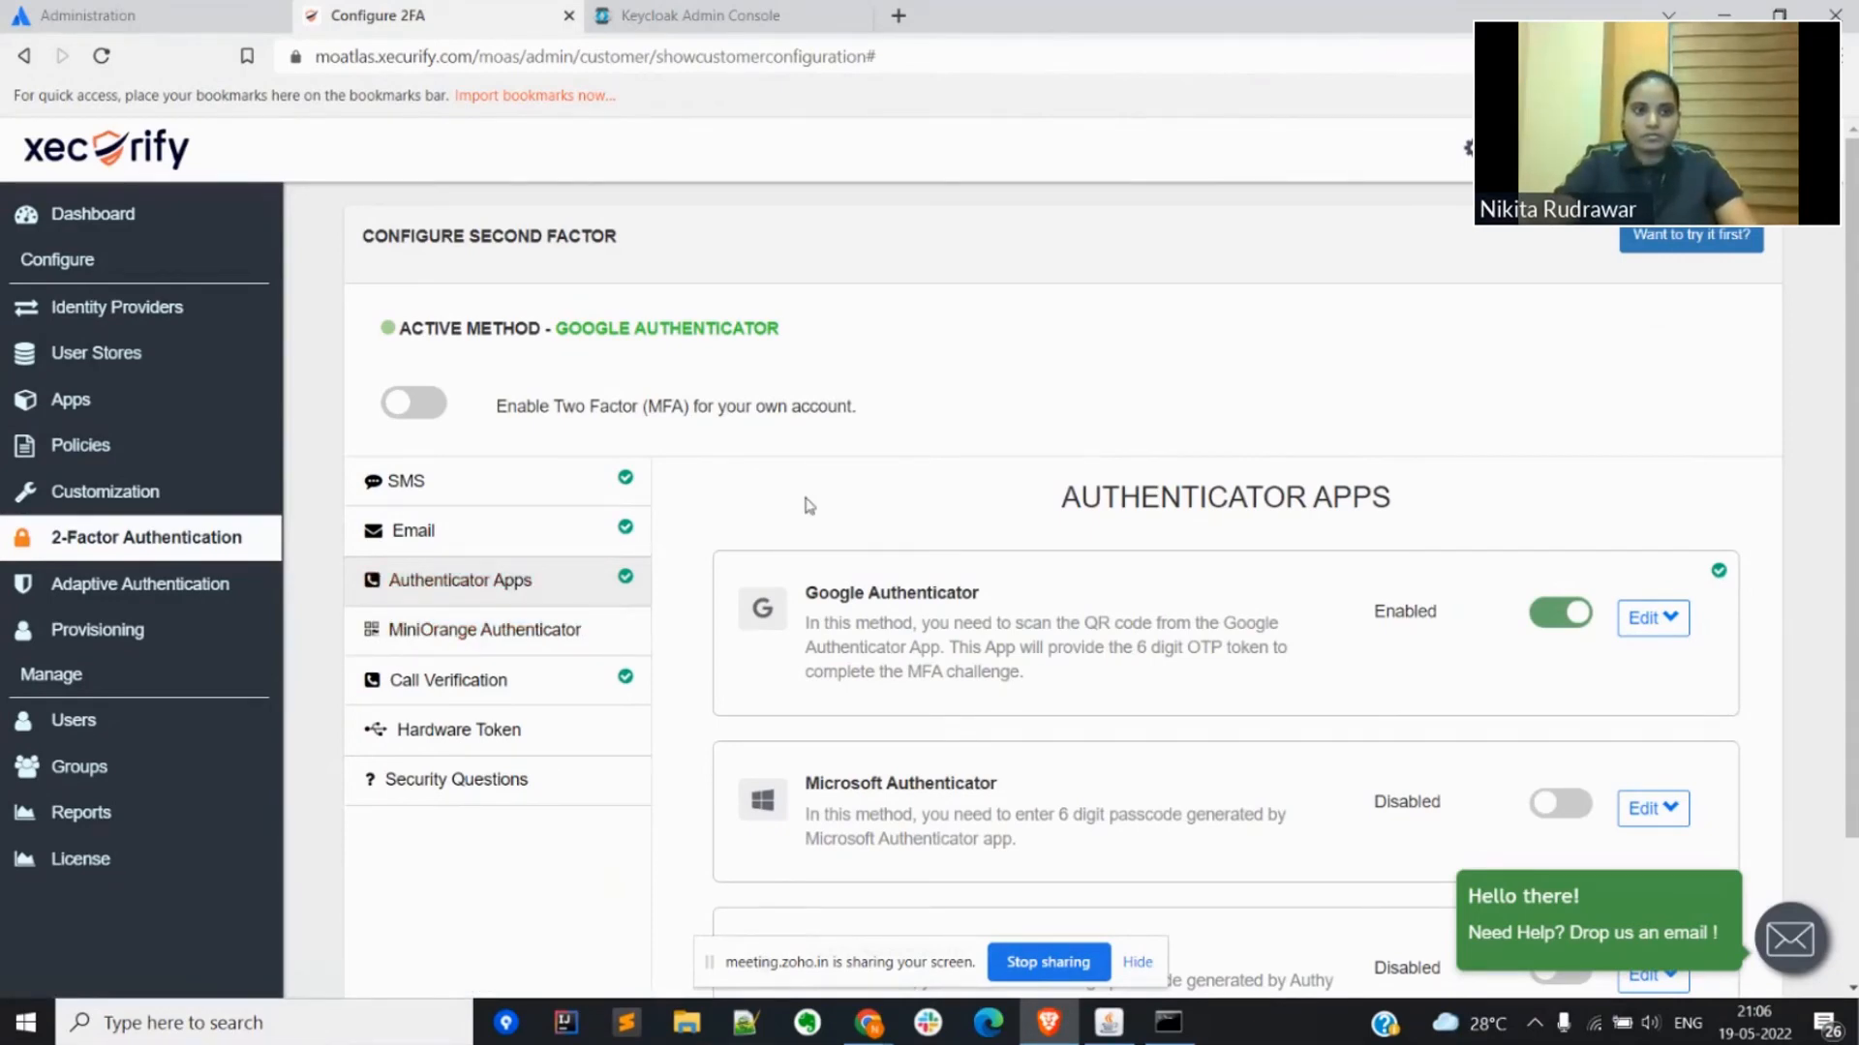
Step: Open a private browser window and load admin.atlassian.com
{"action": "key", "text": "ctrl+shift+n"}
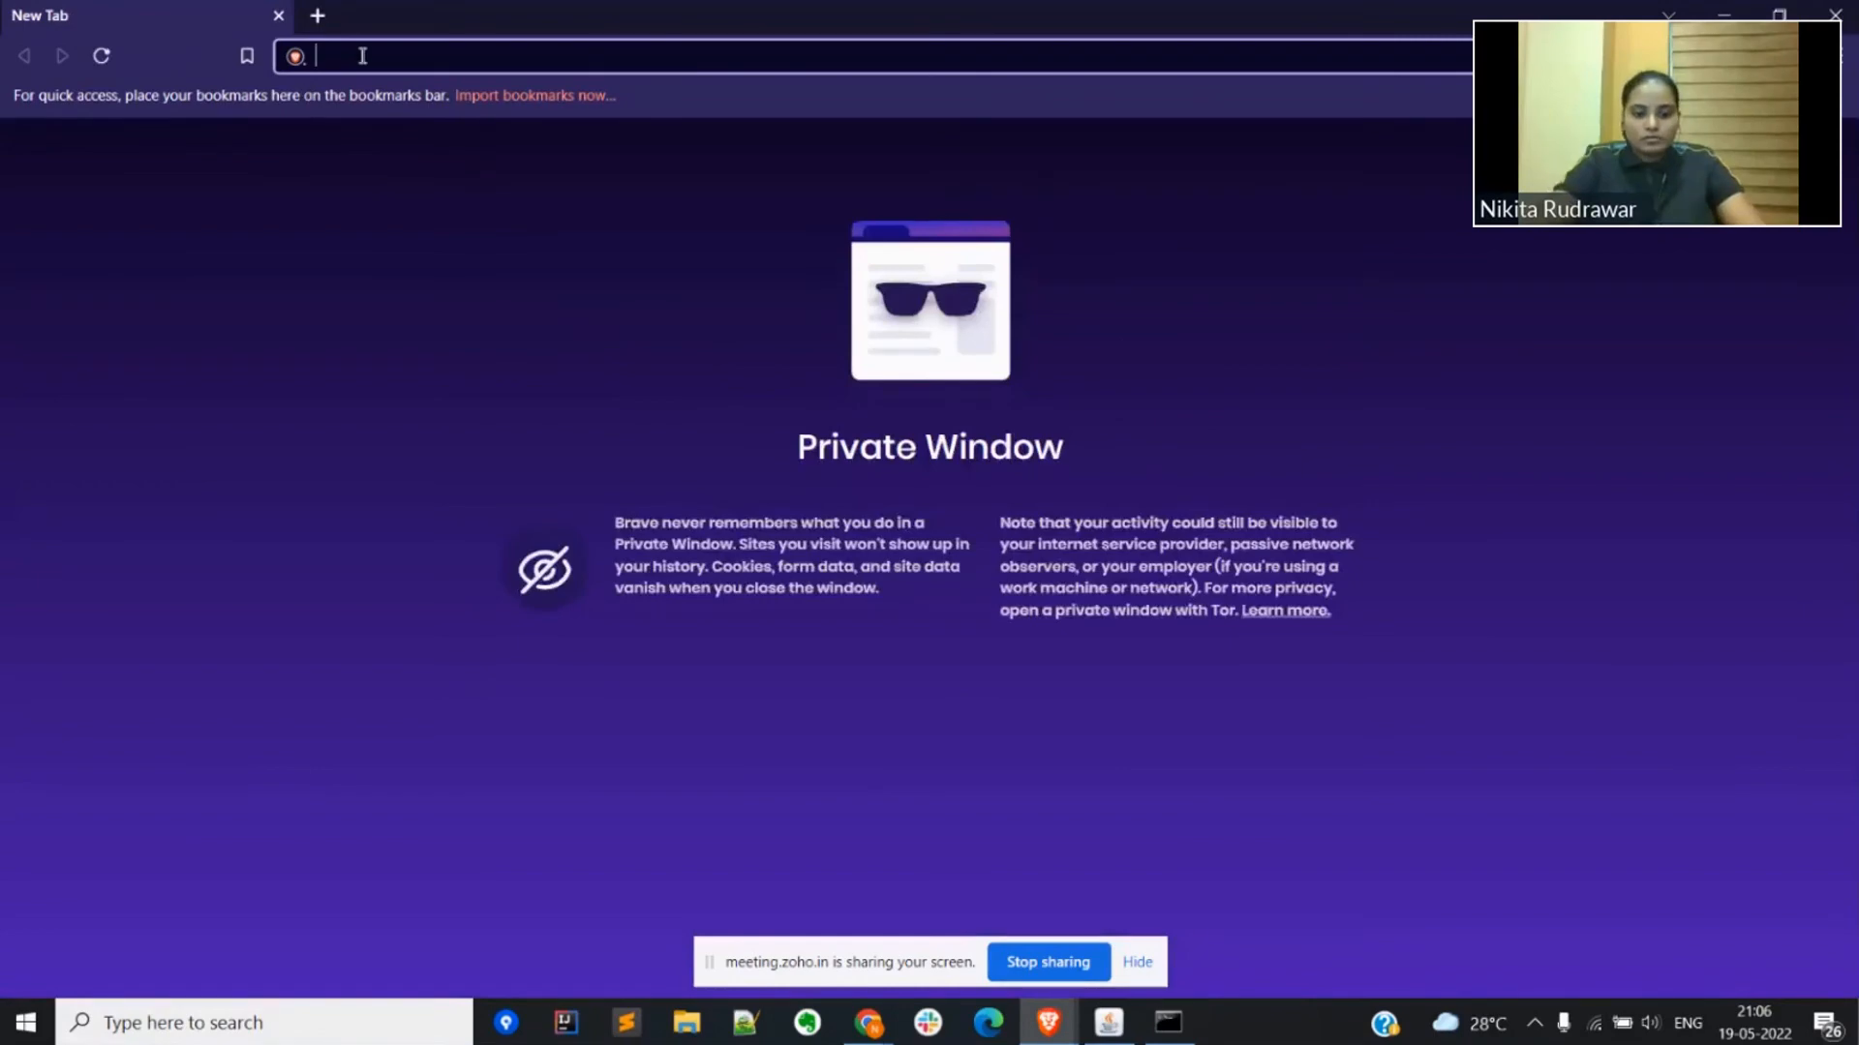
{"action": "type", "text": "admin"}
{"action": "key", "text": "Right"}
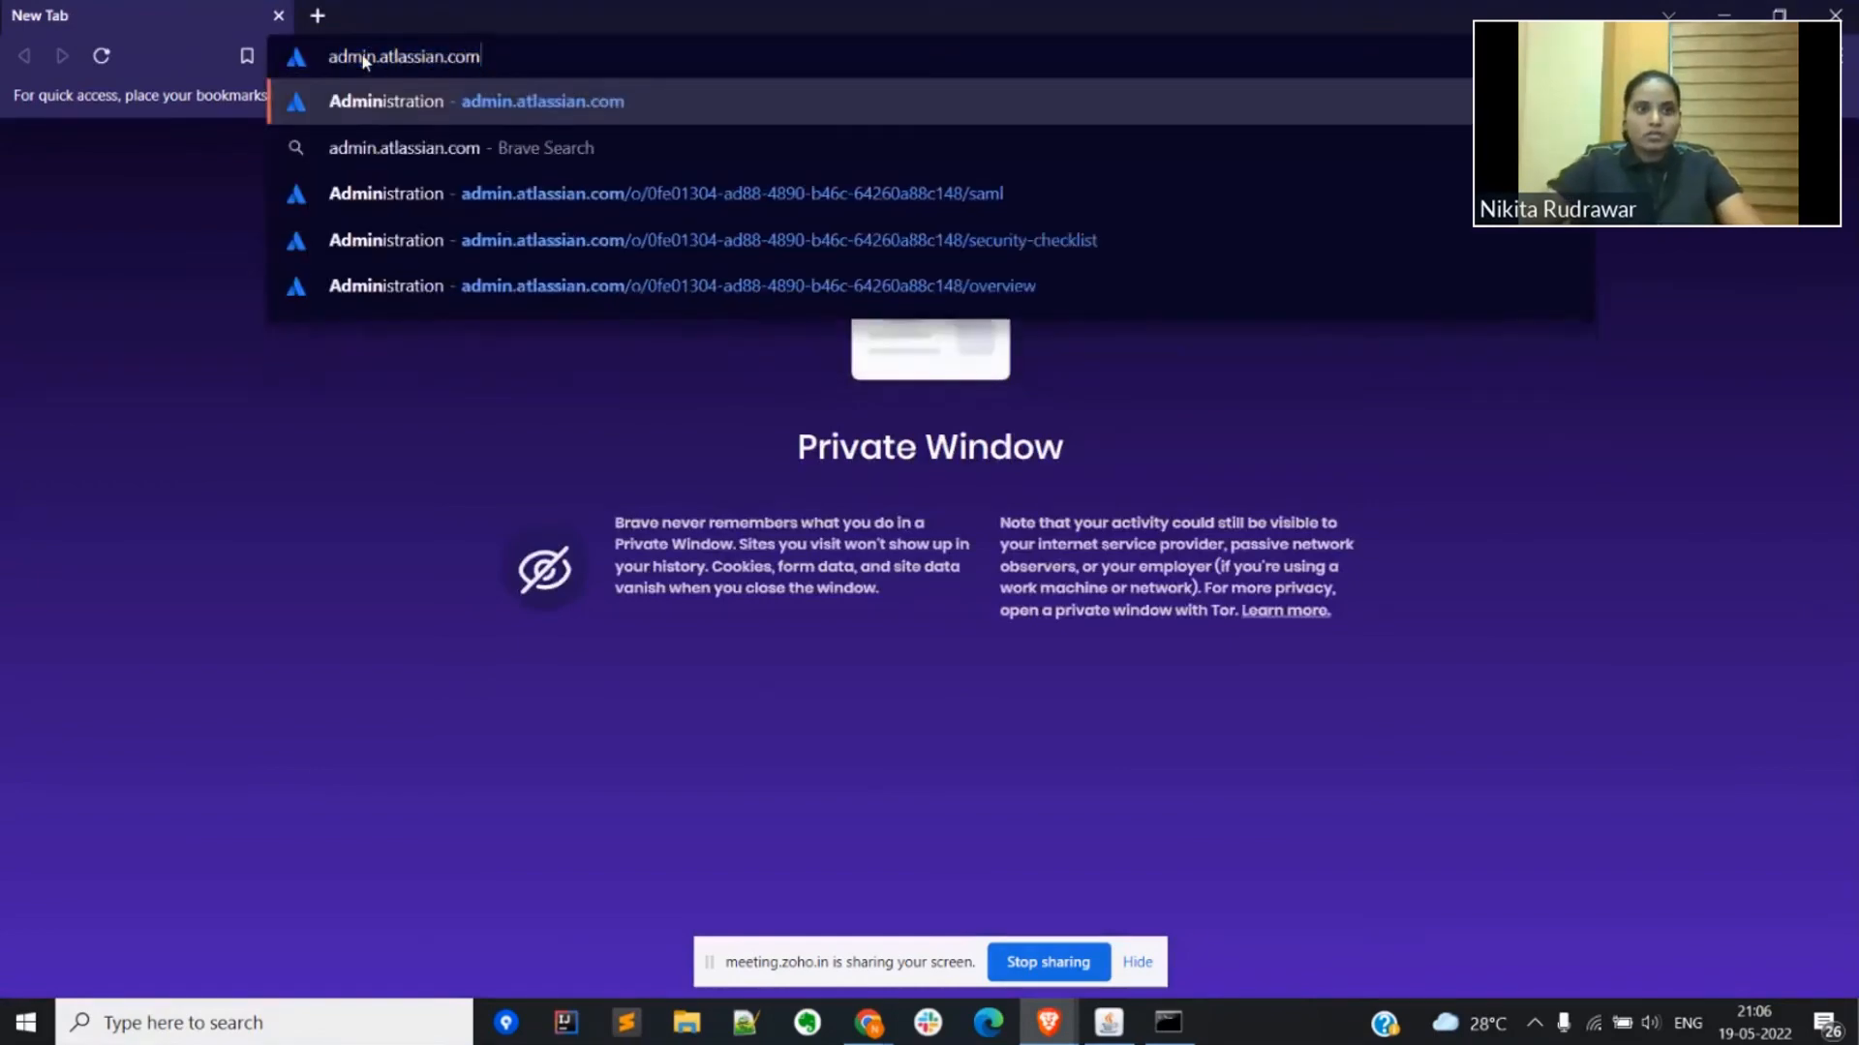
{"action": "key", "text": "Return"}
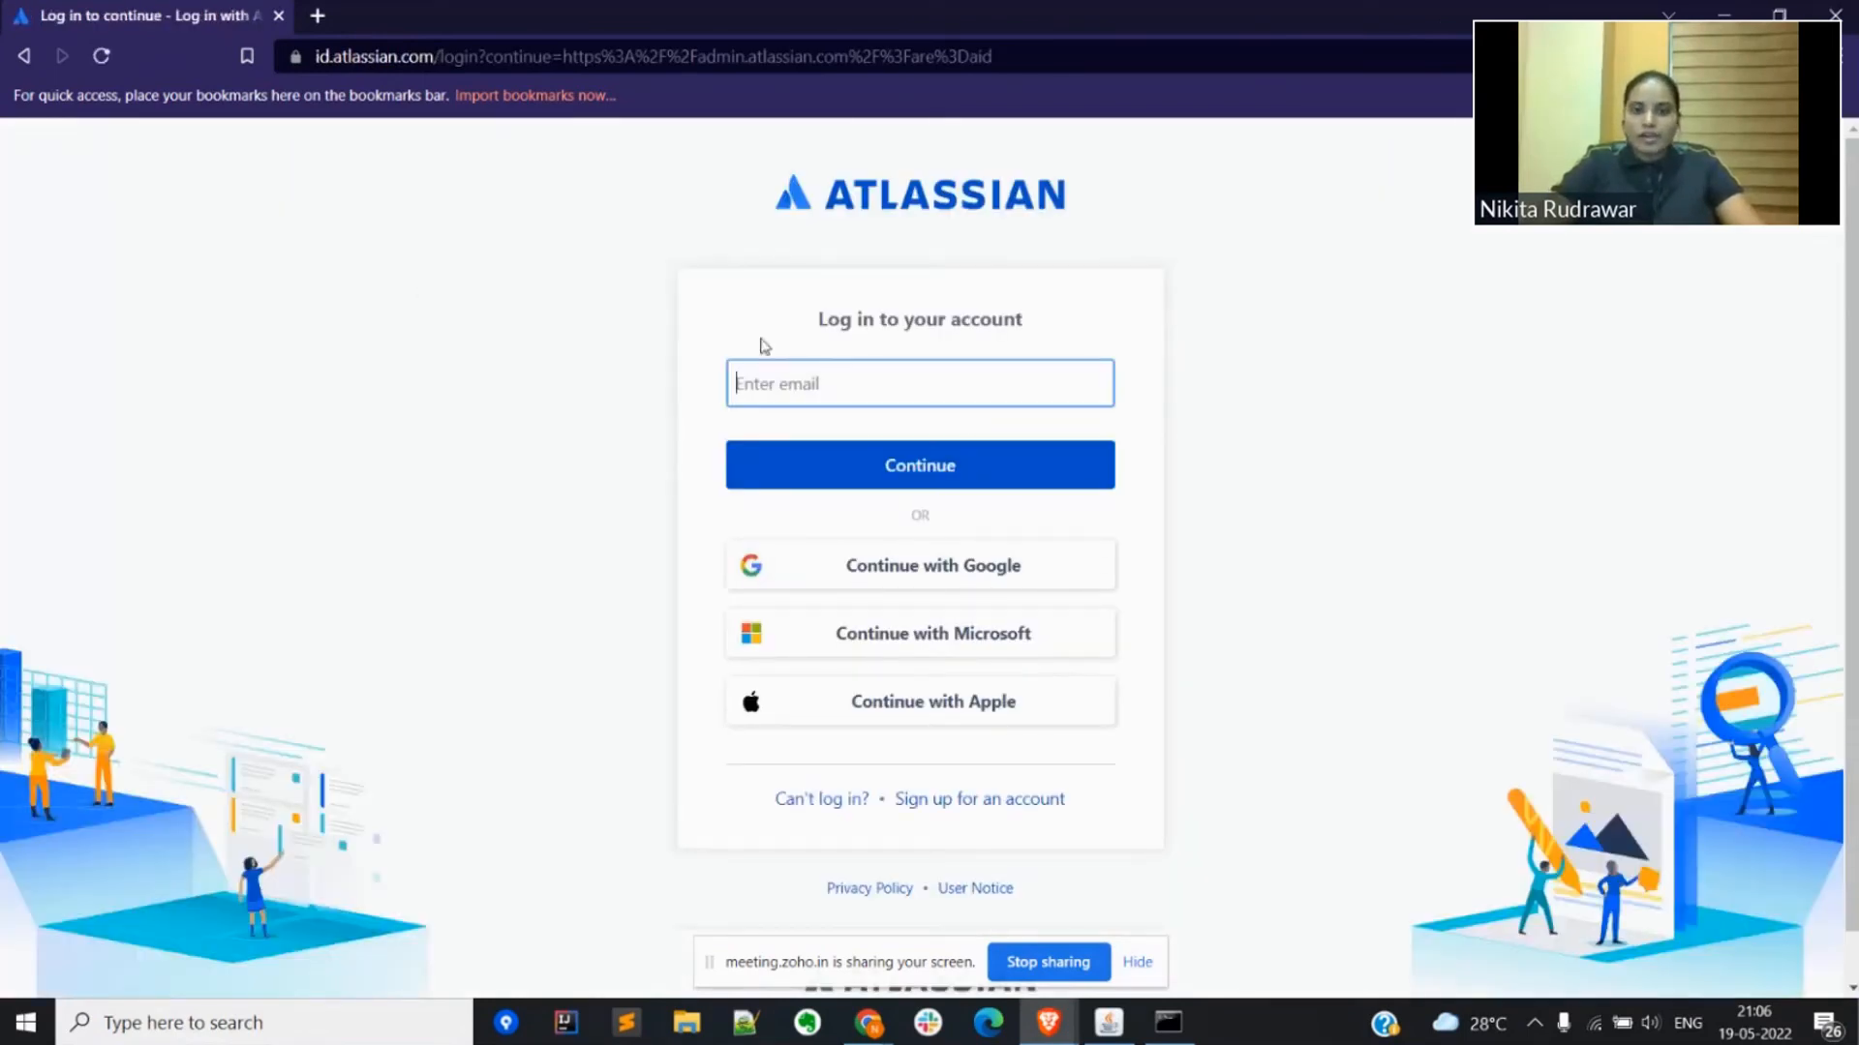
Step: Enter the miniOrange test user's saved email on the Atlassian login page and continue to the identity provider
{"action": "left_click", "coordinate": [780, 387]}
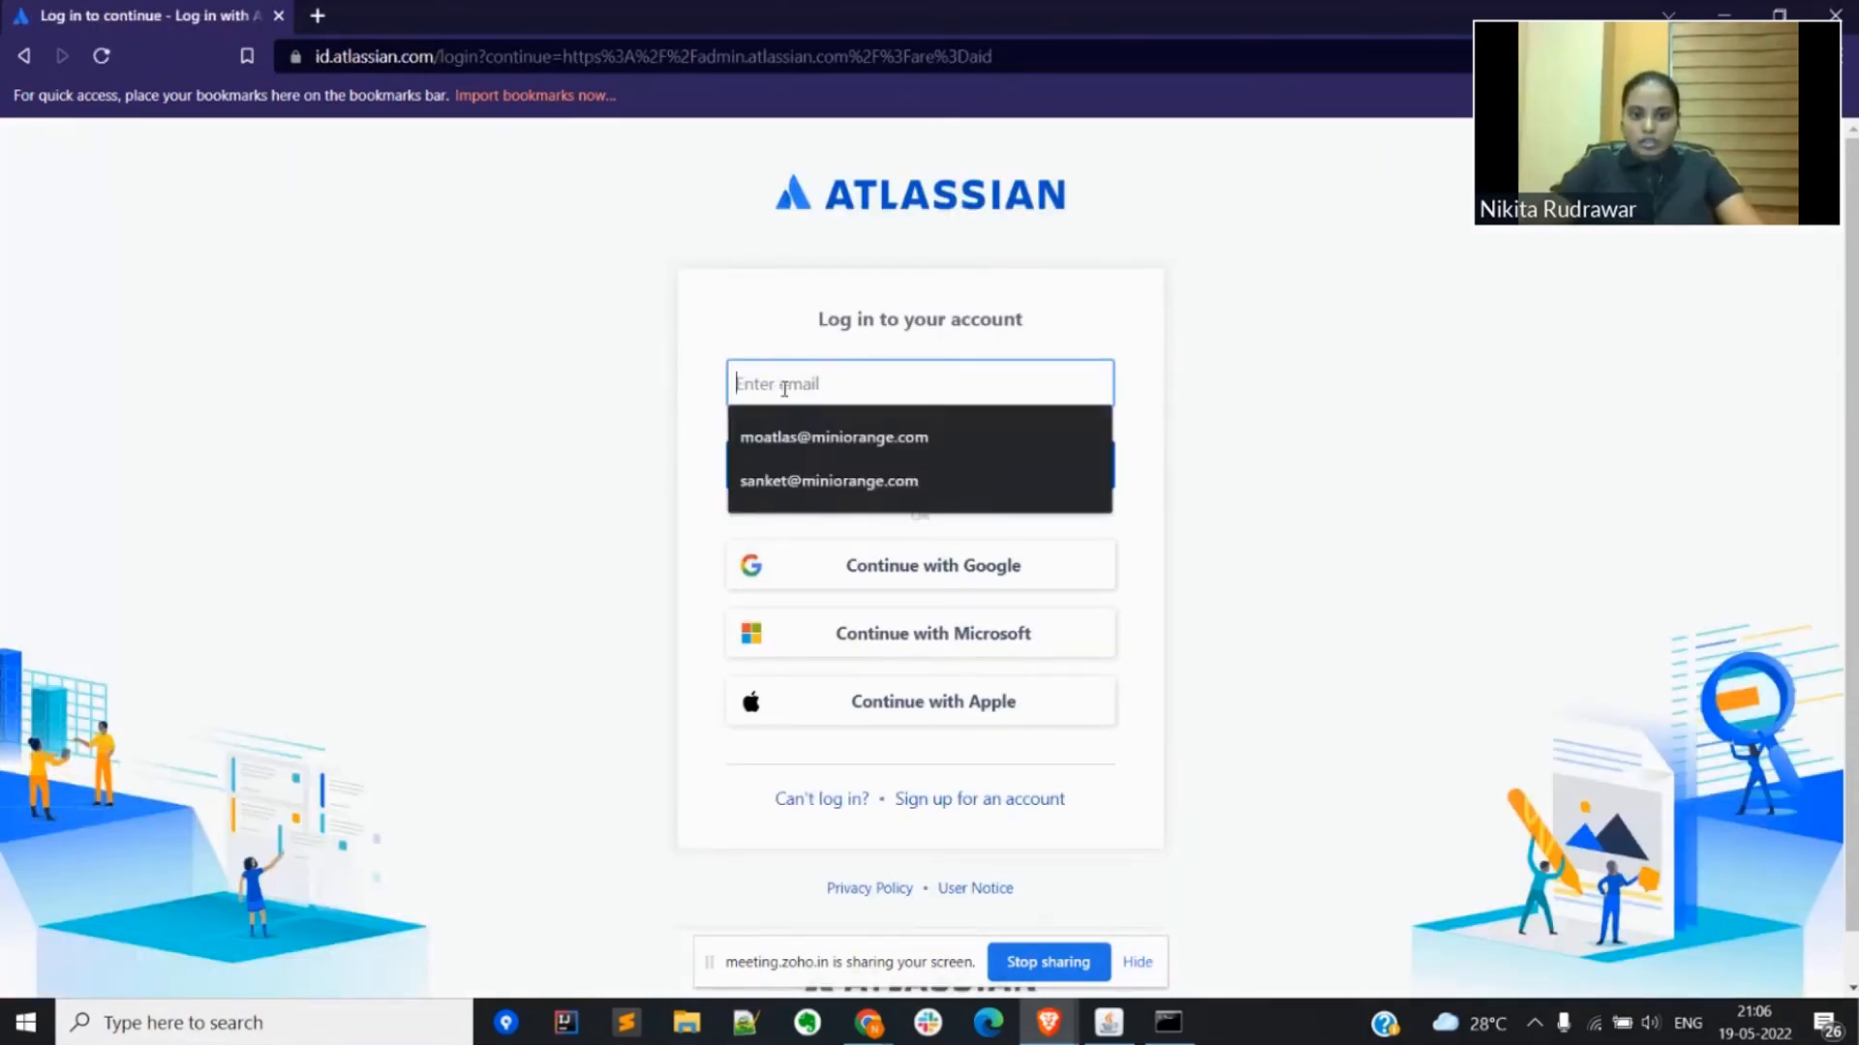
{"action": "left_click", "coordinate": [799, 481]}
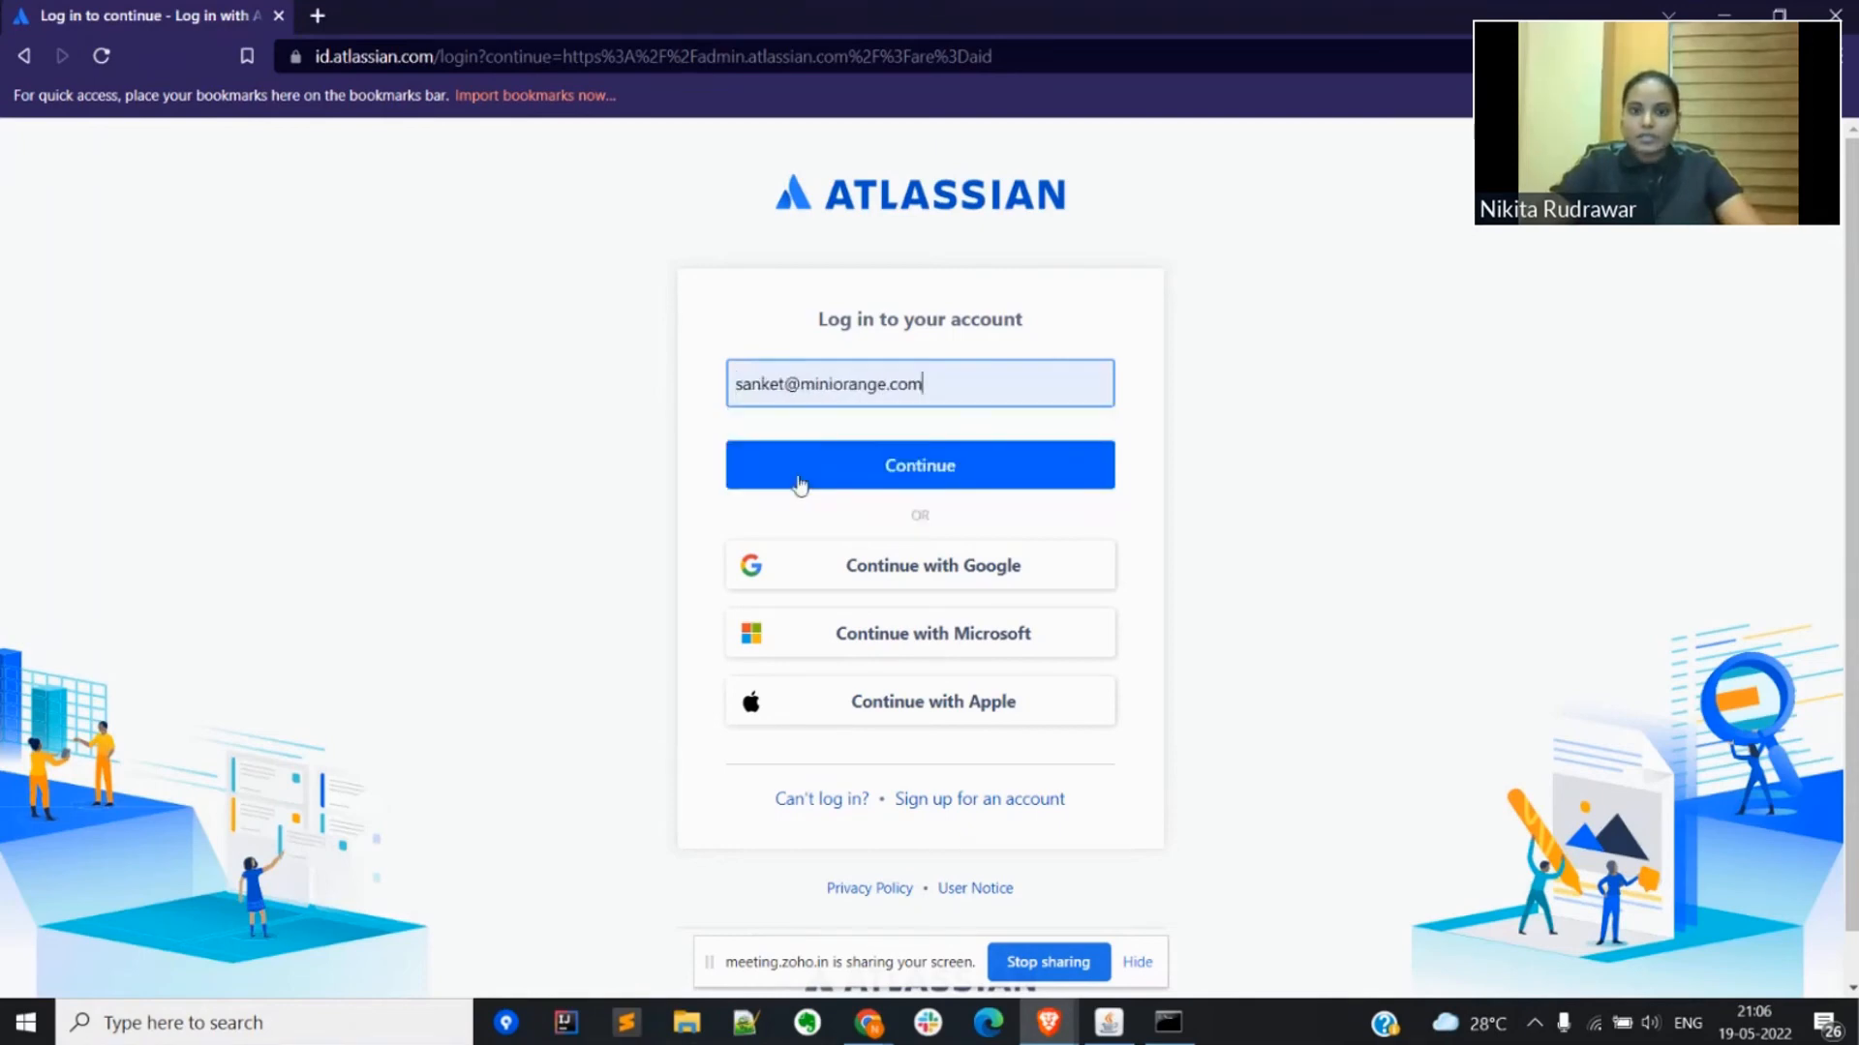
{"action": "left_click", "coordinate": [799, 484]}
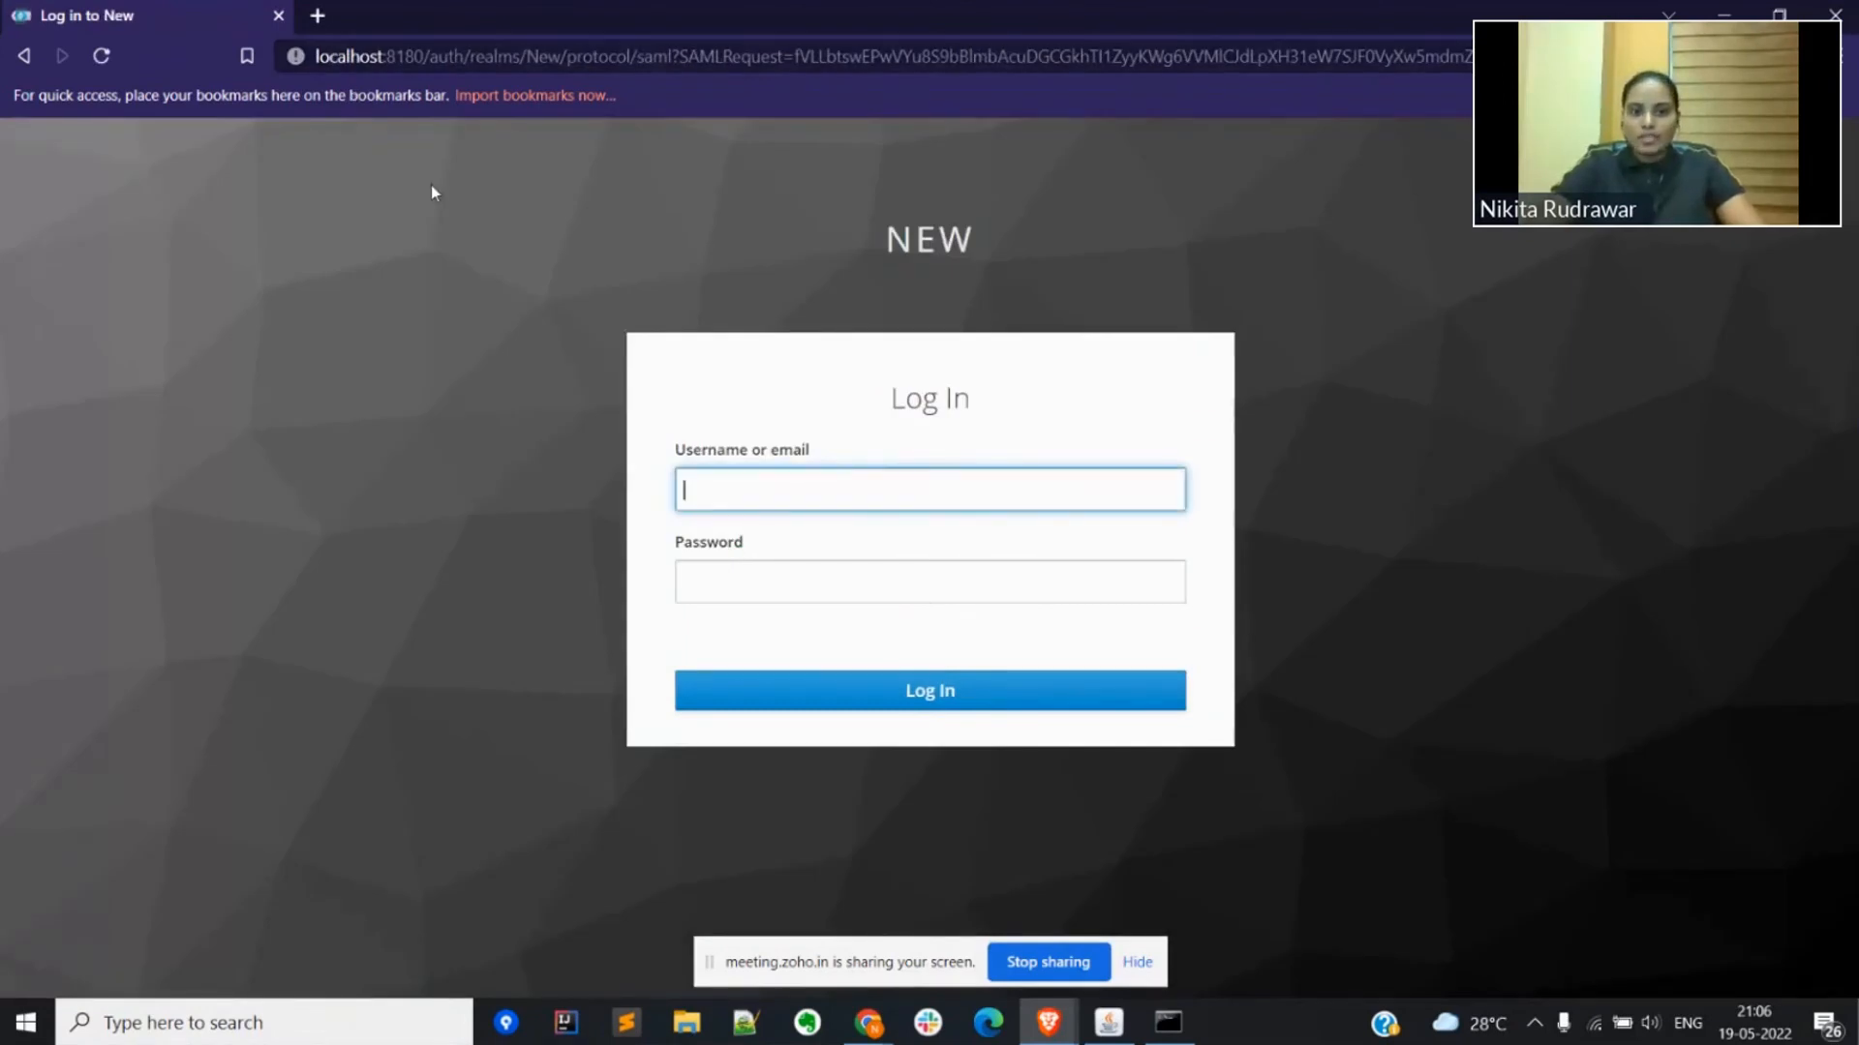
Step: Log in to the Keycloak realm with the same user's saved email and account password
{"action": "left_click", "coordinate": [764, 492]}
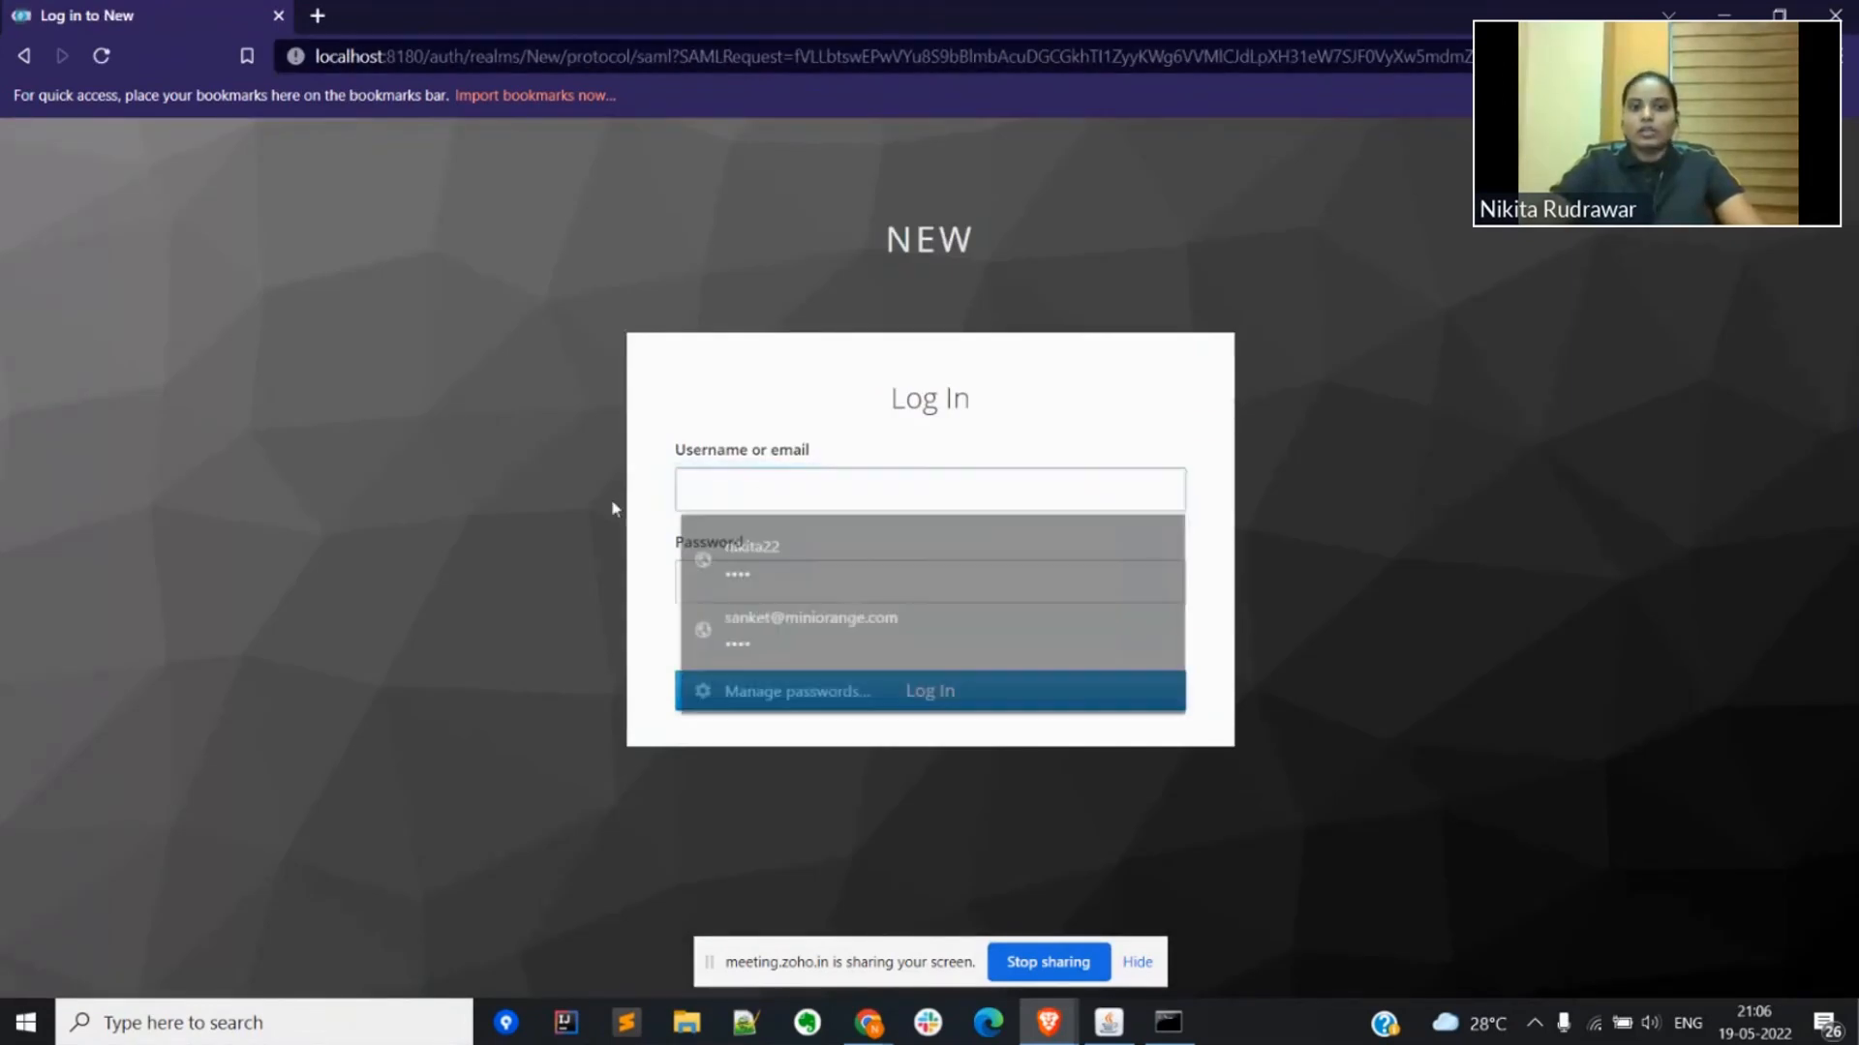
{"action": "left_click", "coordinate": [612, 508]}
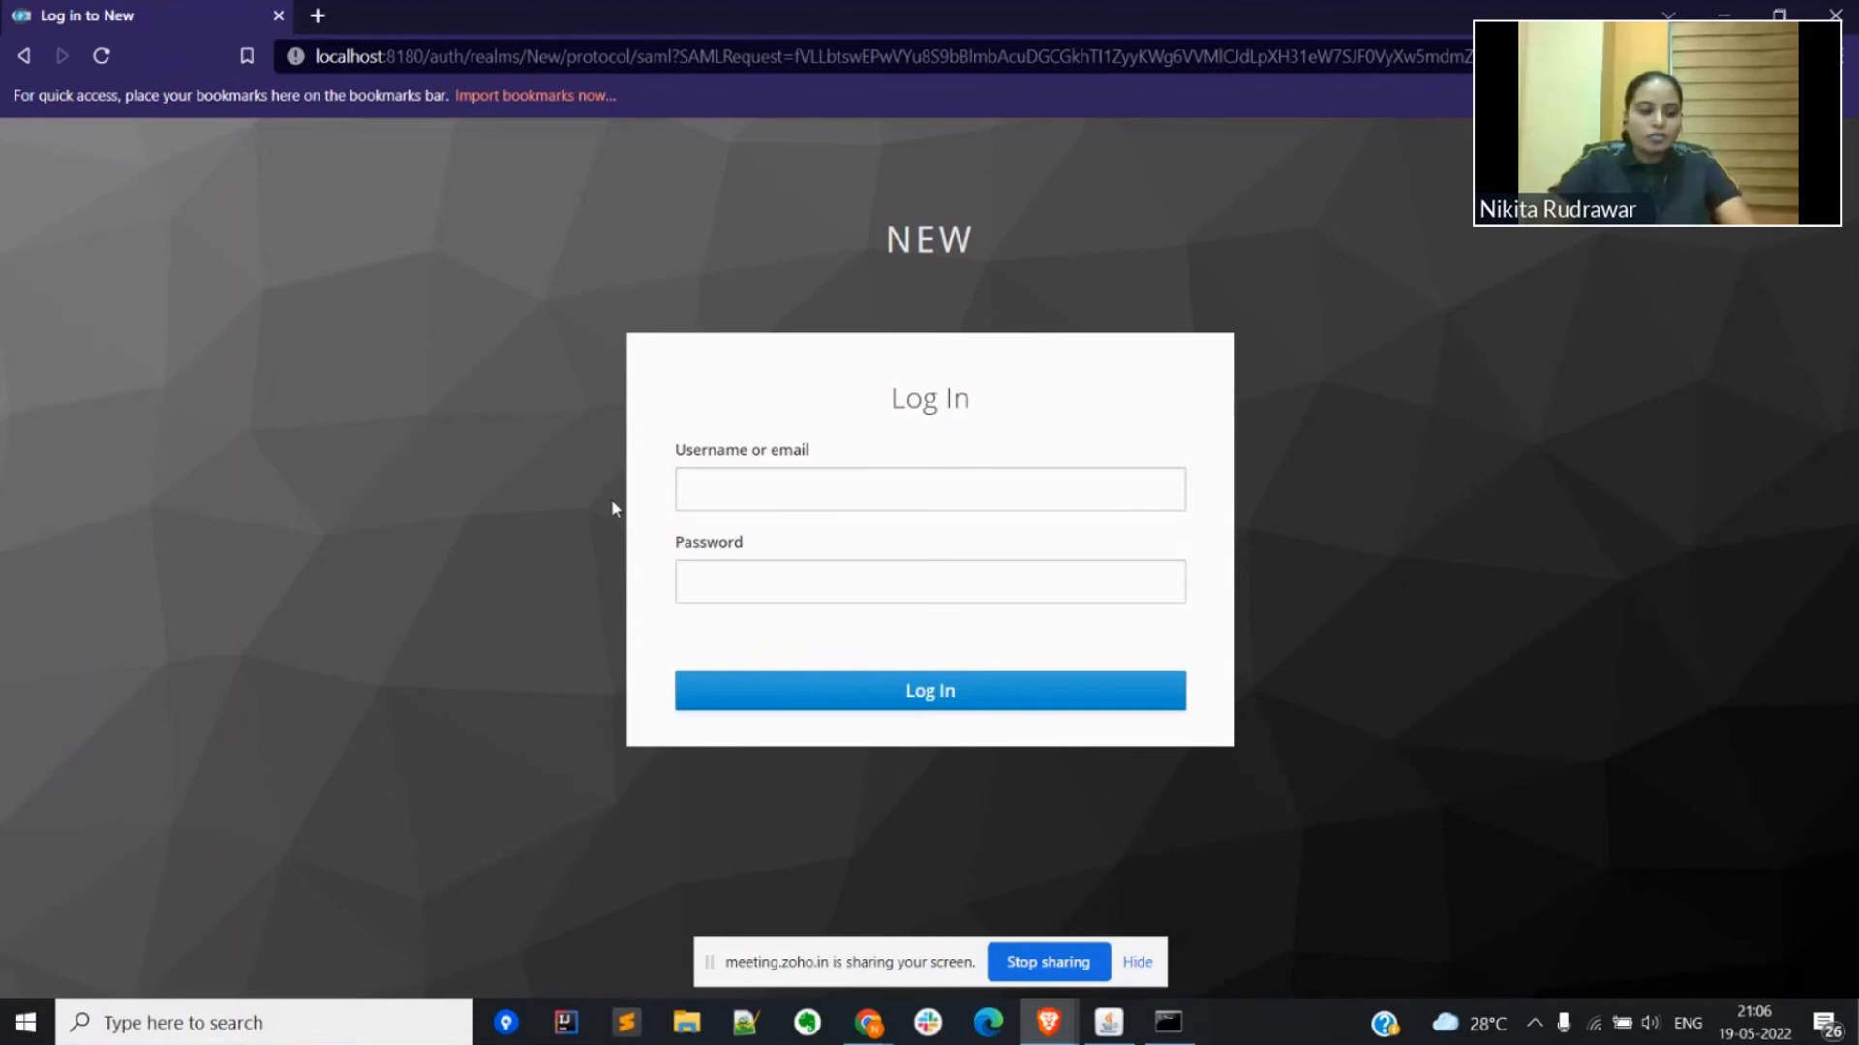
{"action": "left_click", "coordinate": [800, 494]}
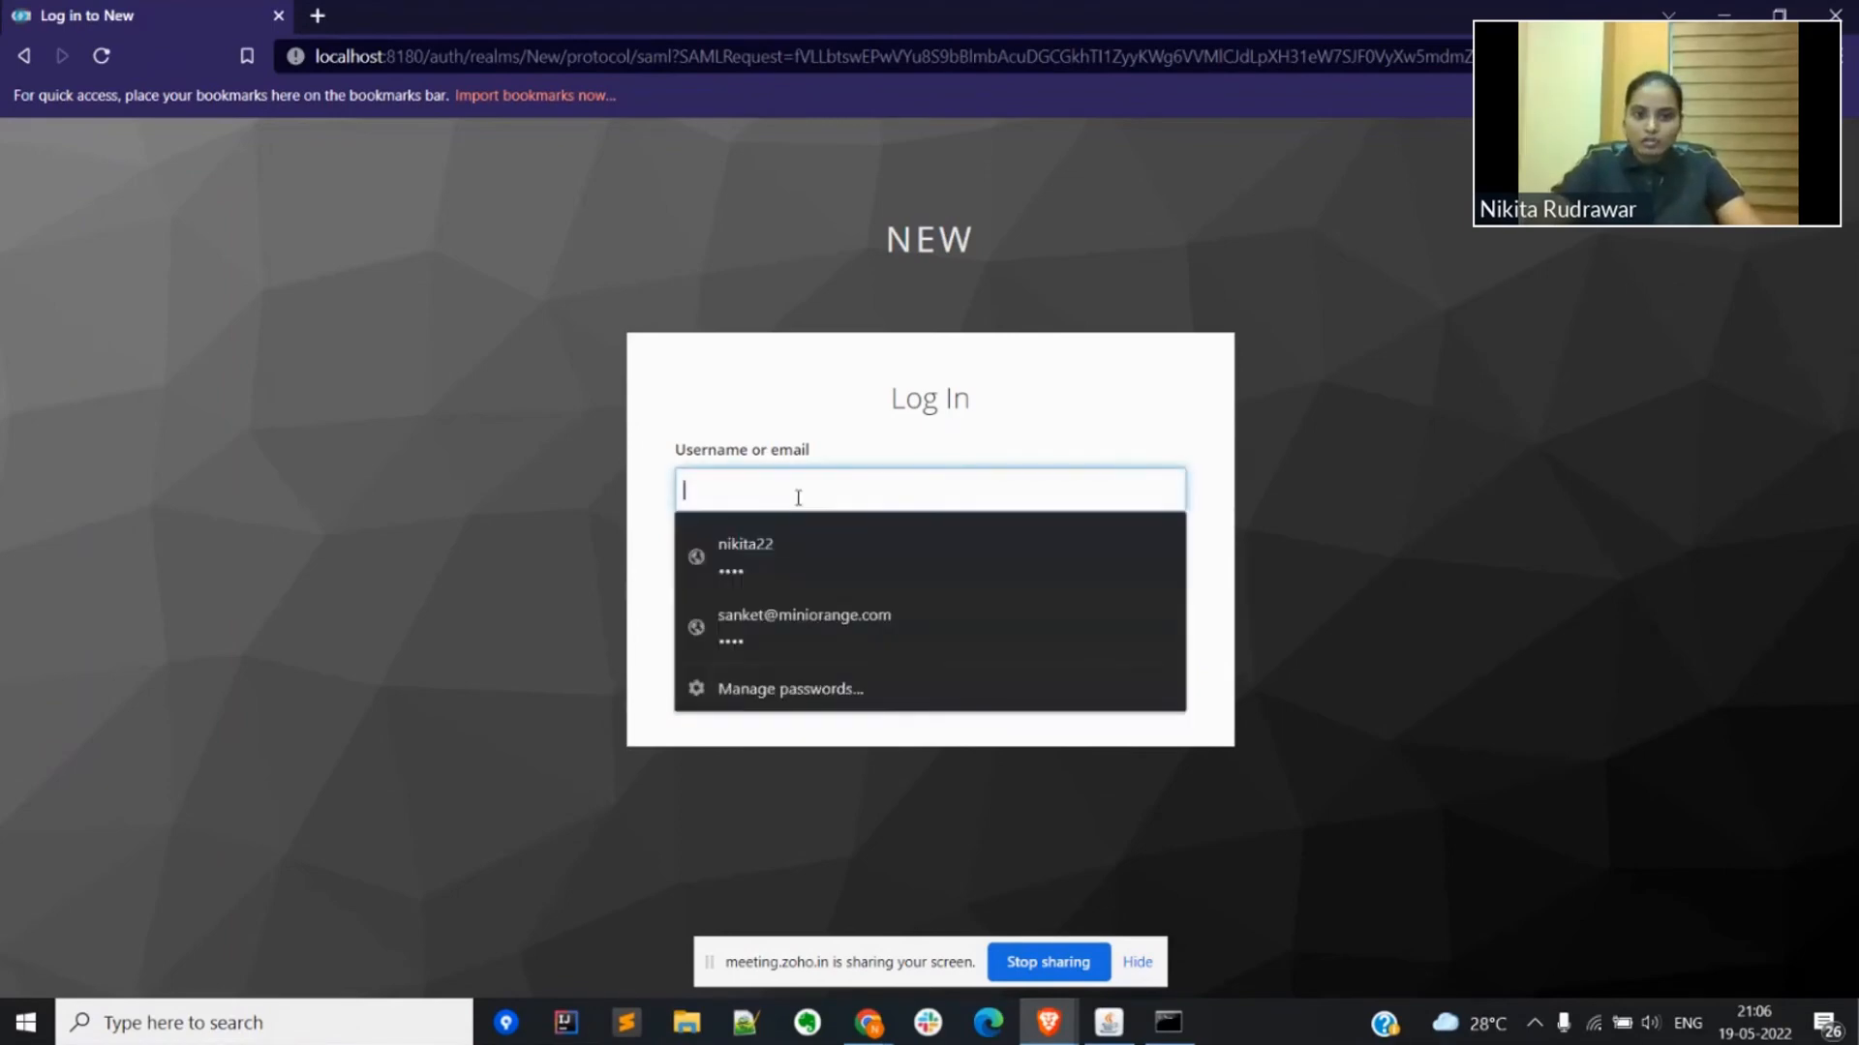
{"action": "left_click", "coordinate": [765, 620]}
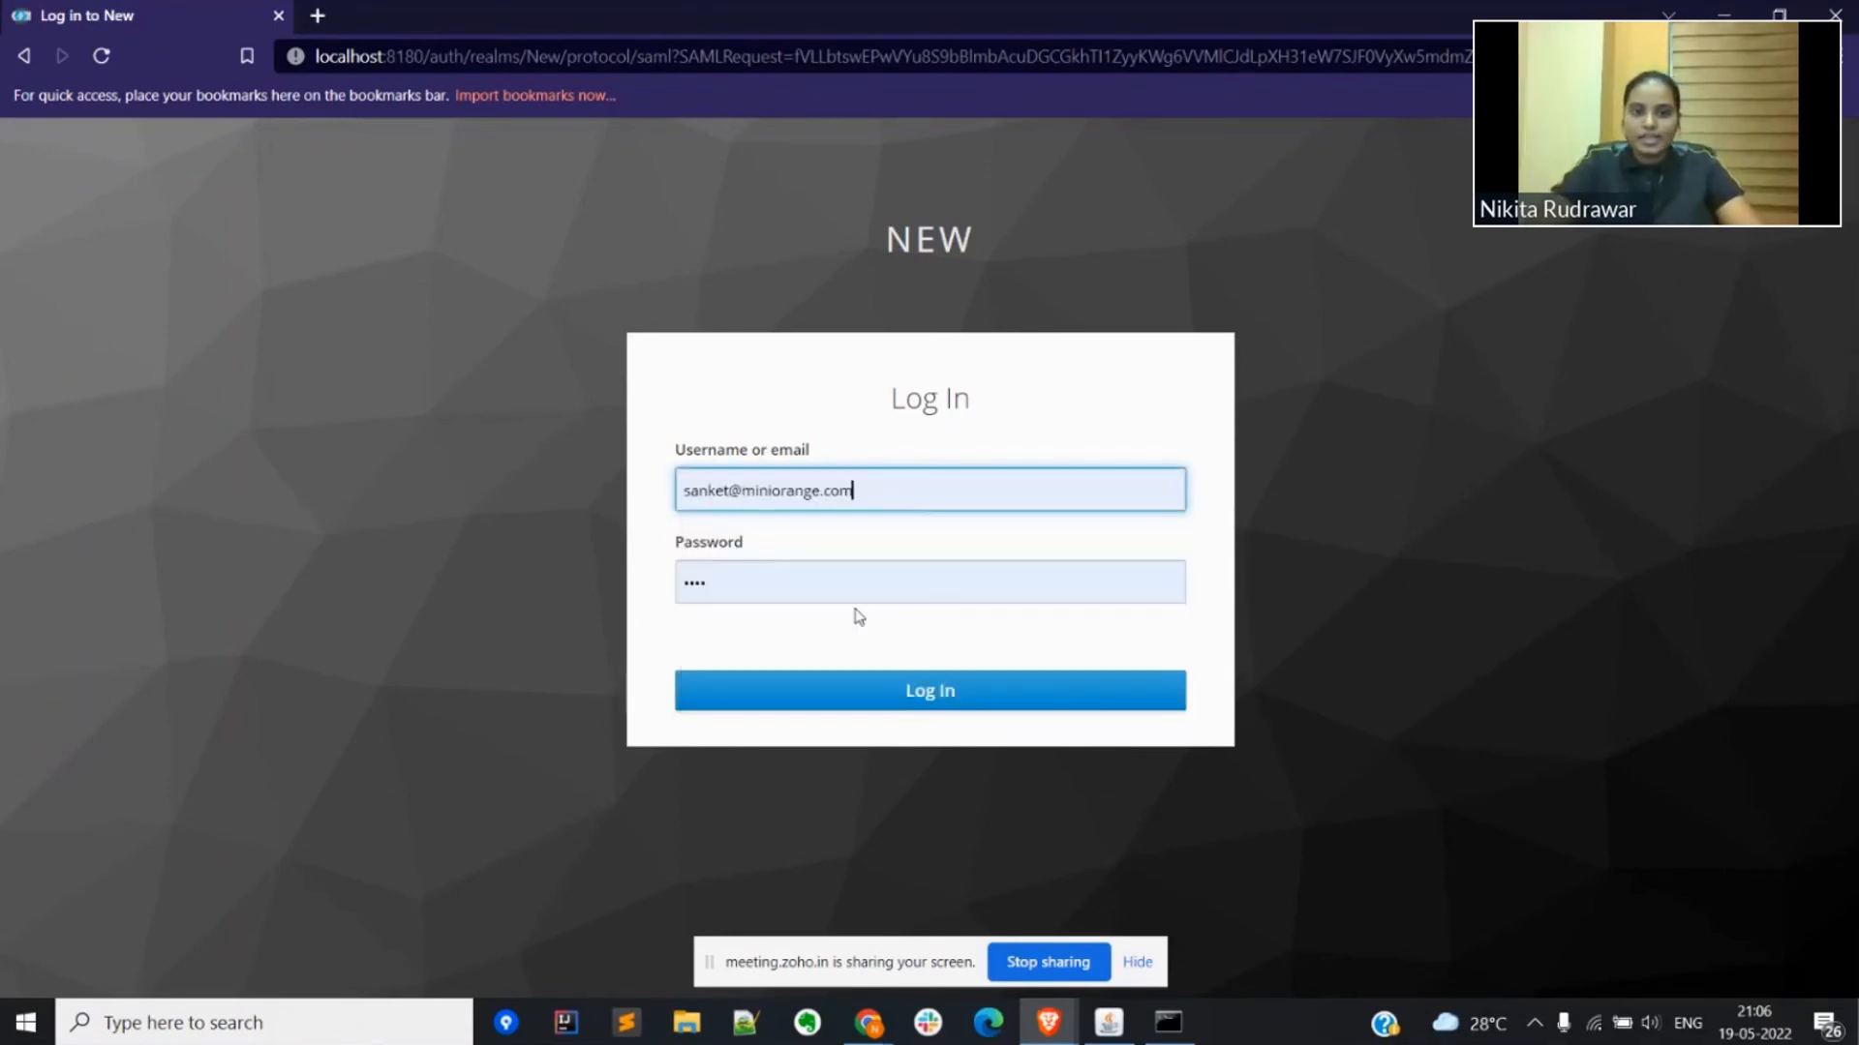
{"action": "left_click", "coordinate": [755, 693]}
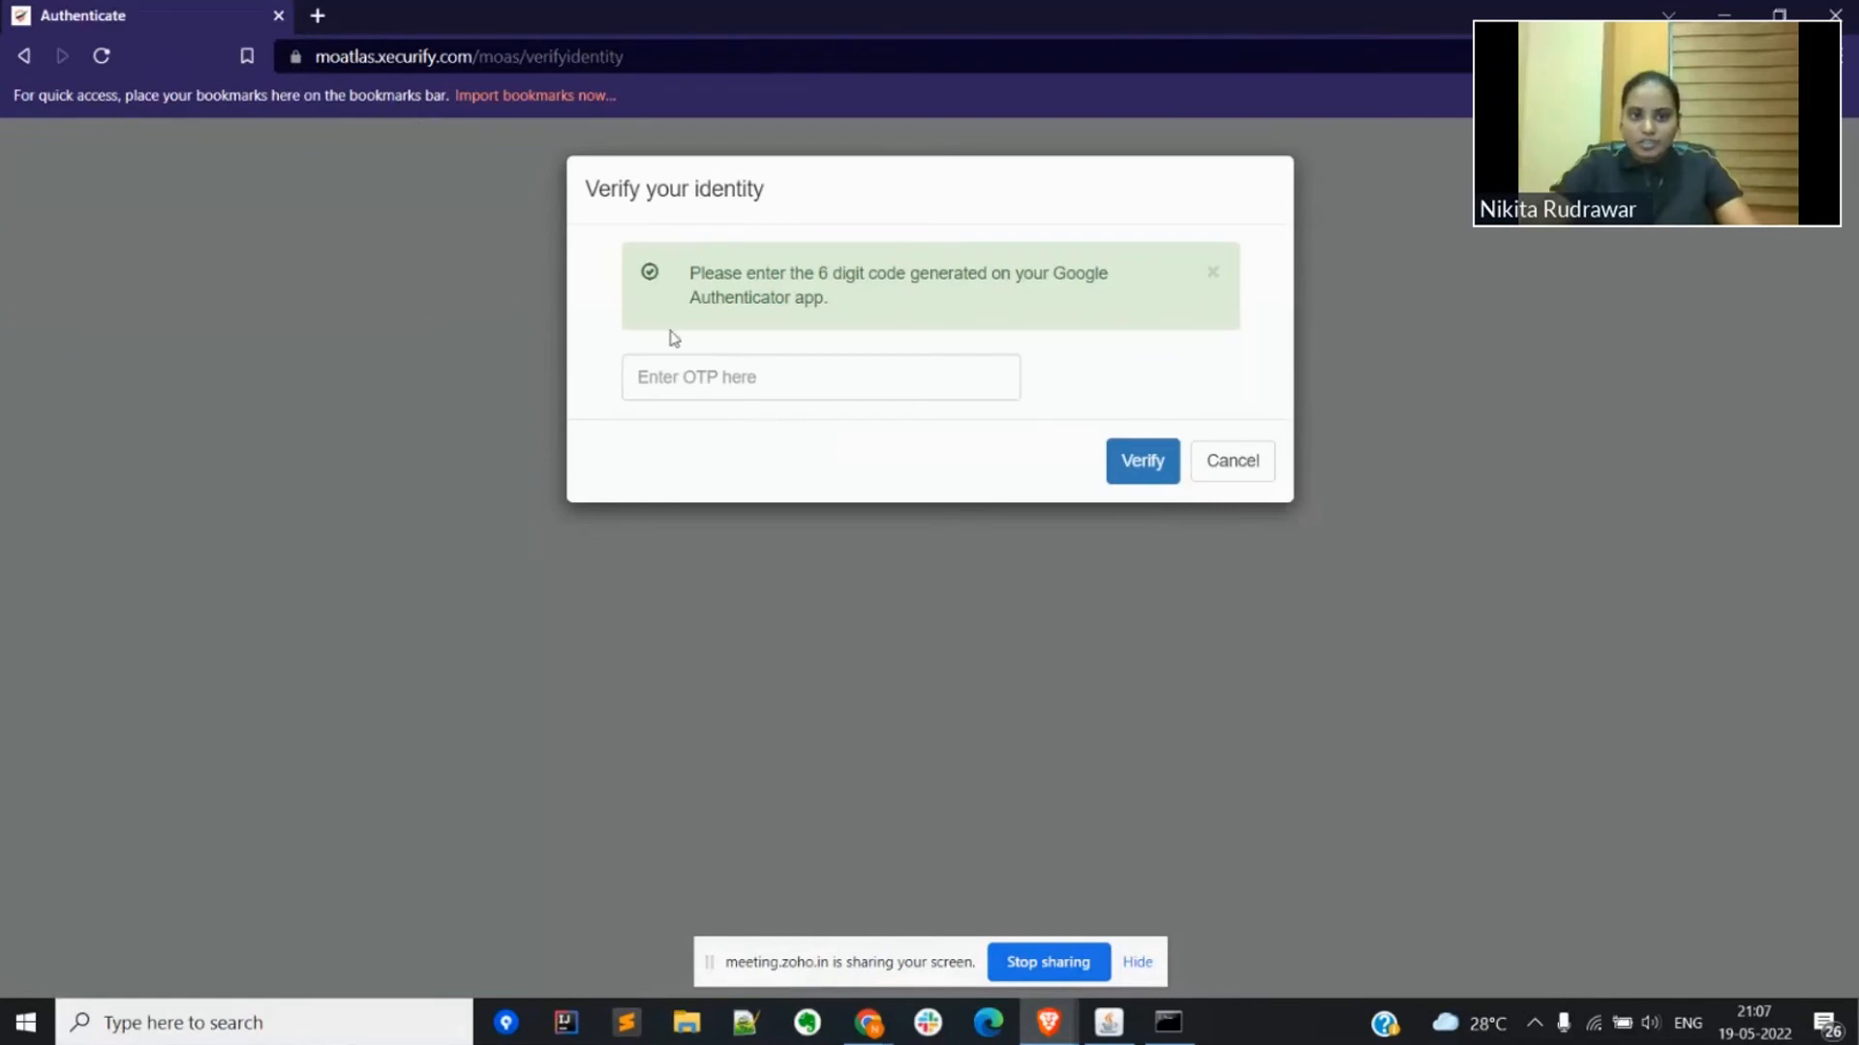
Step: Enter the six-digit Google Authenticator verification code and verify the identity to finish logging in to Atlassian administration
{"action": "left_click", "coordinate": [682, 376]}
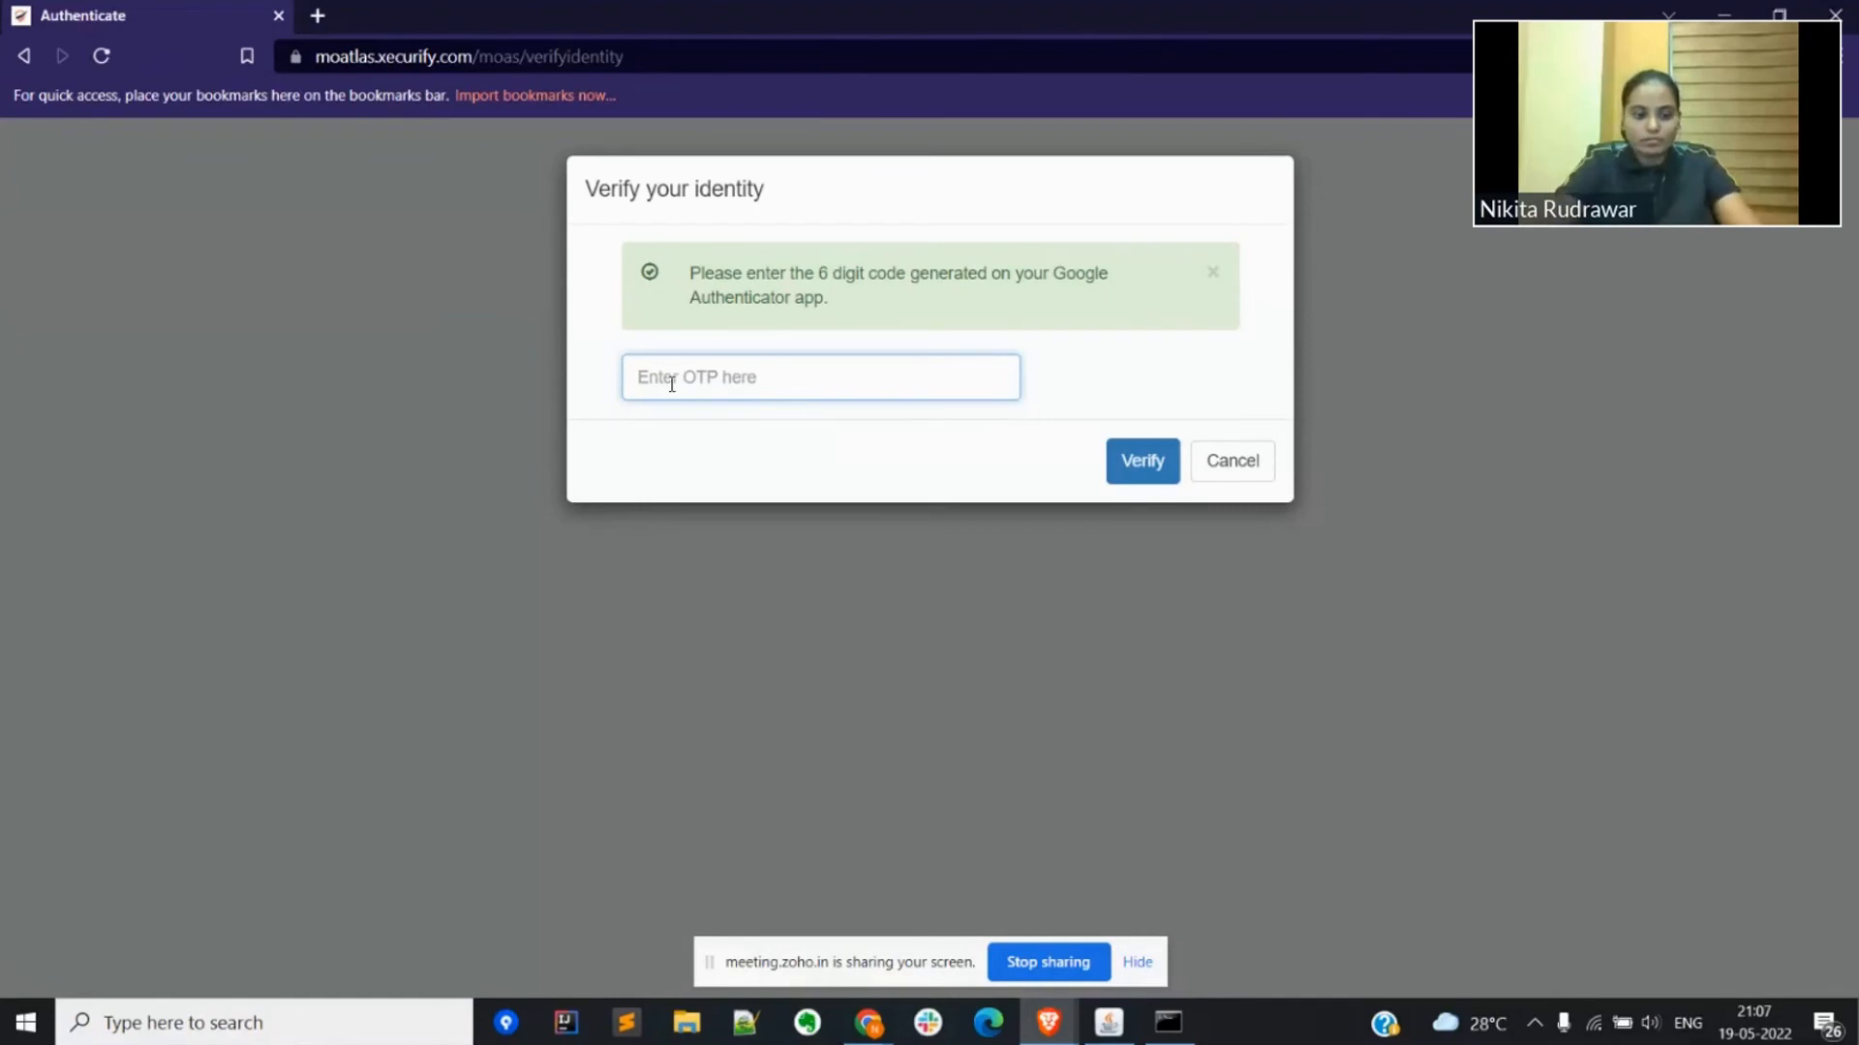
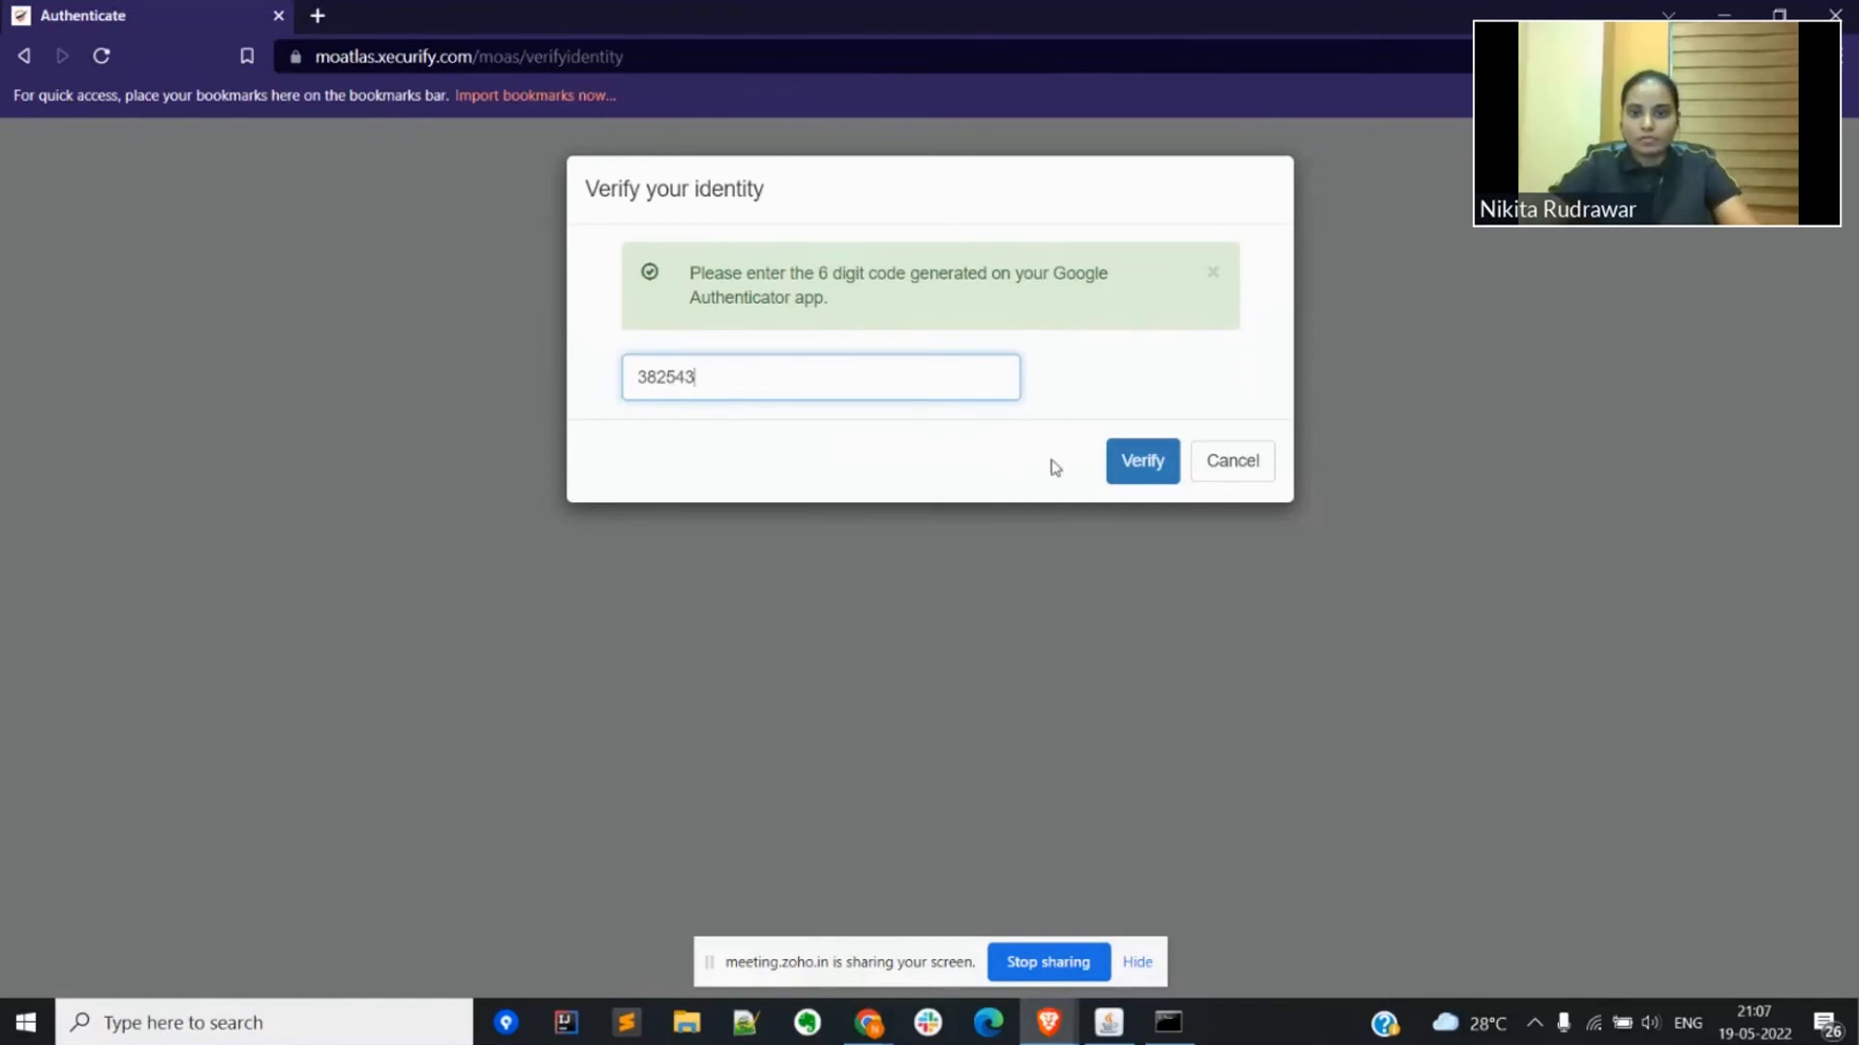
{"action": "left_click", "coordinate": [1140, 465]}
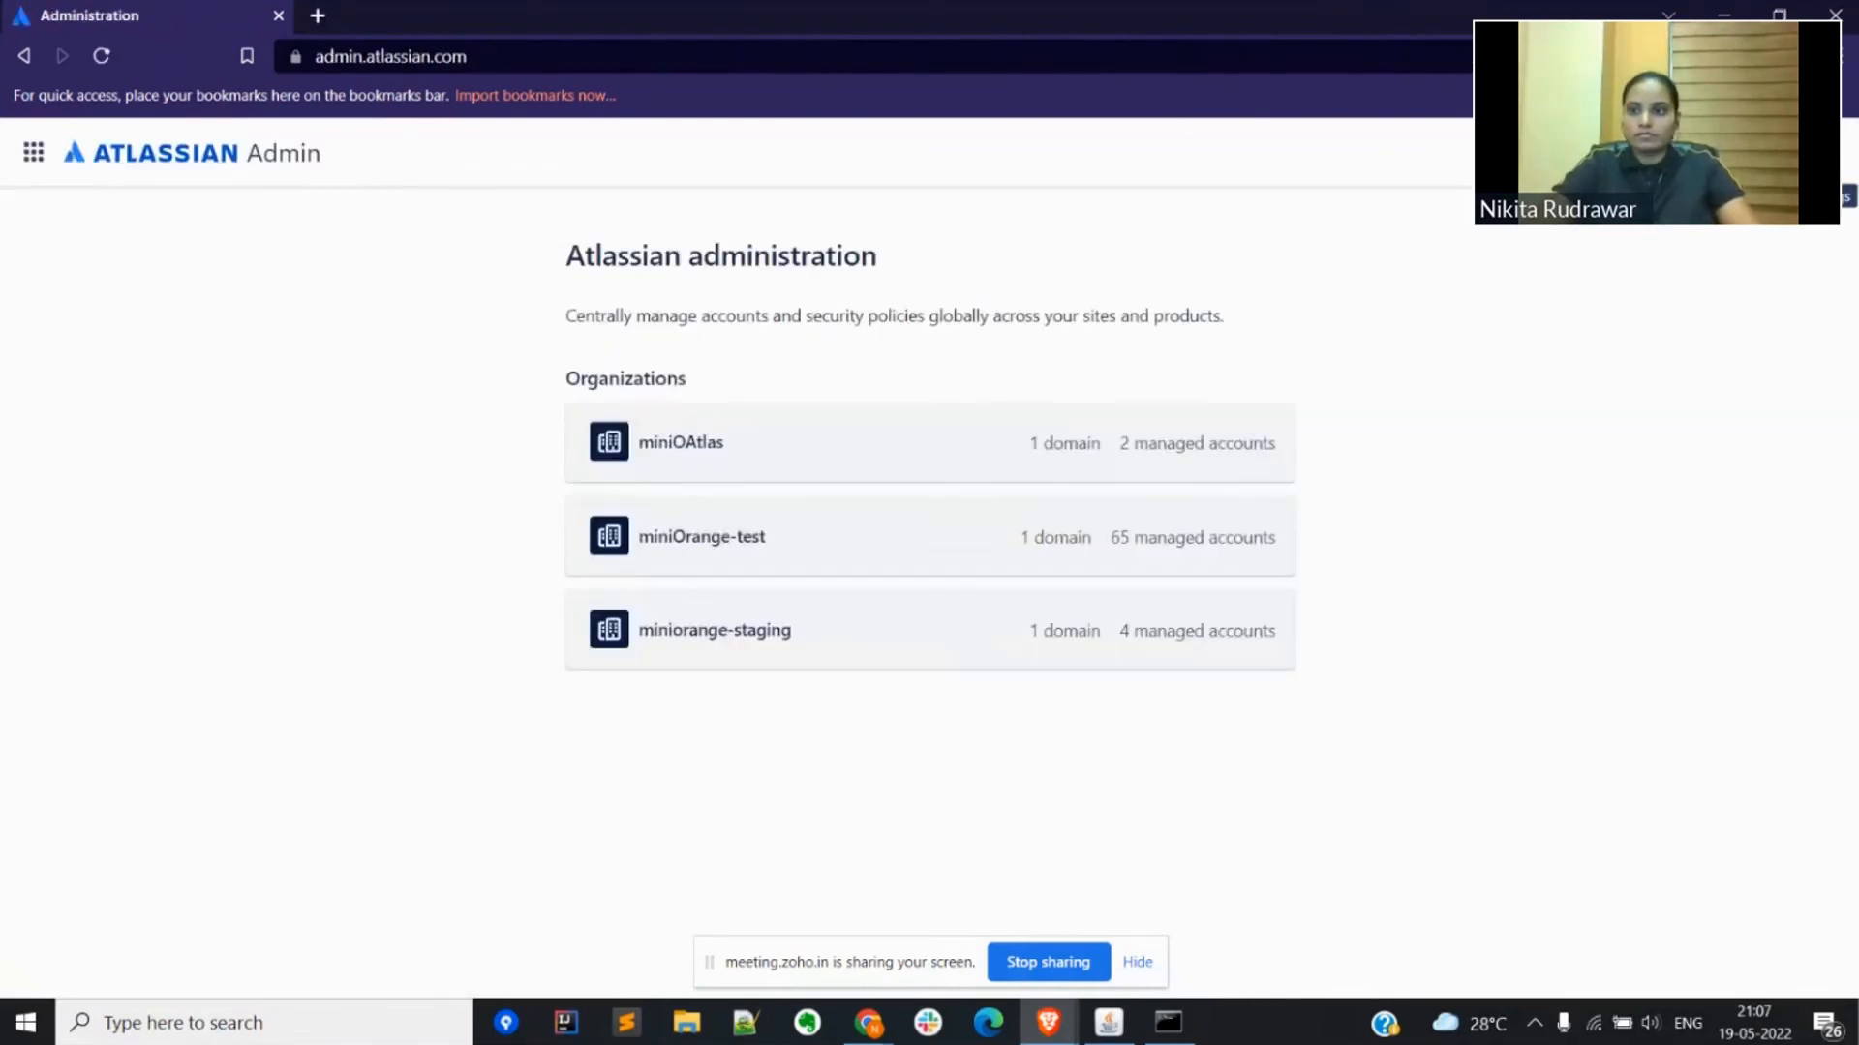
Step: Open the logged-in user's Atlassian profile and examine the email address in its contact section
{"action": "left_click", "coordinate": [1817, 155]}
{"action": "left_click", "coordinate": [1740, 264]}
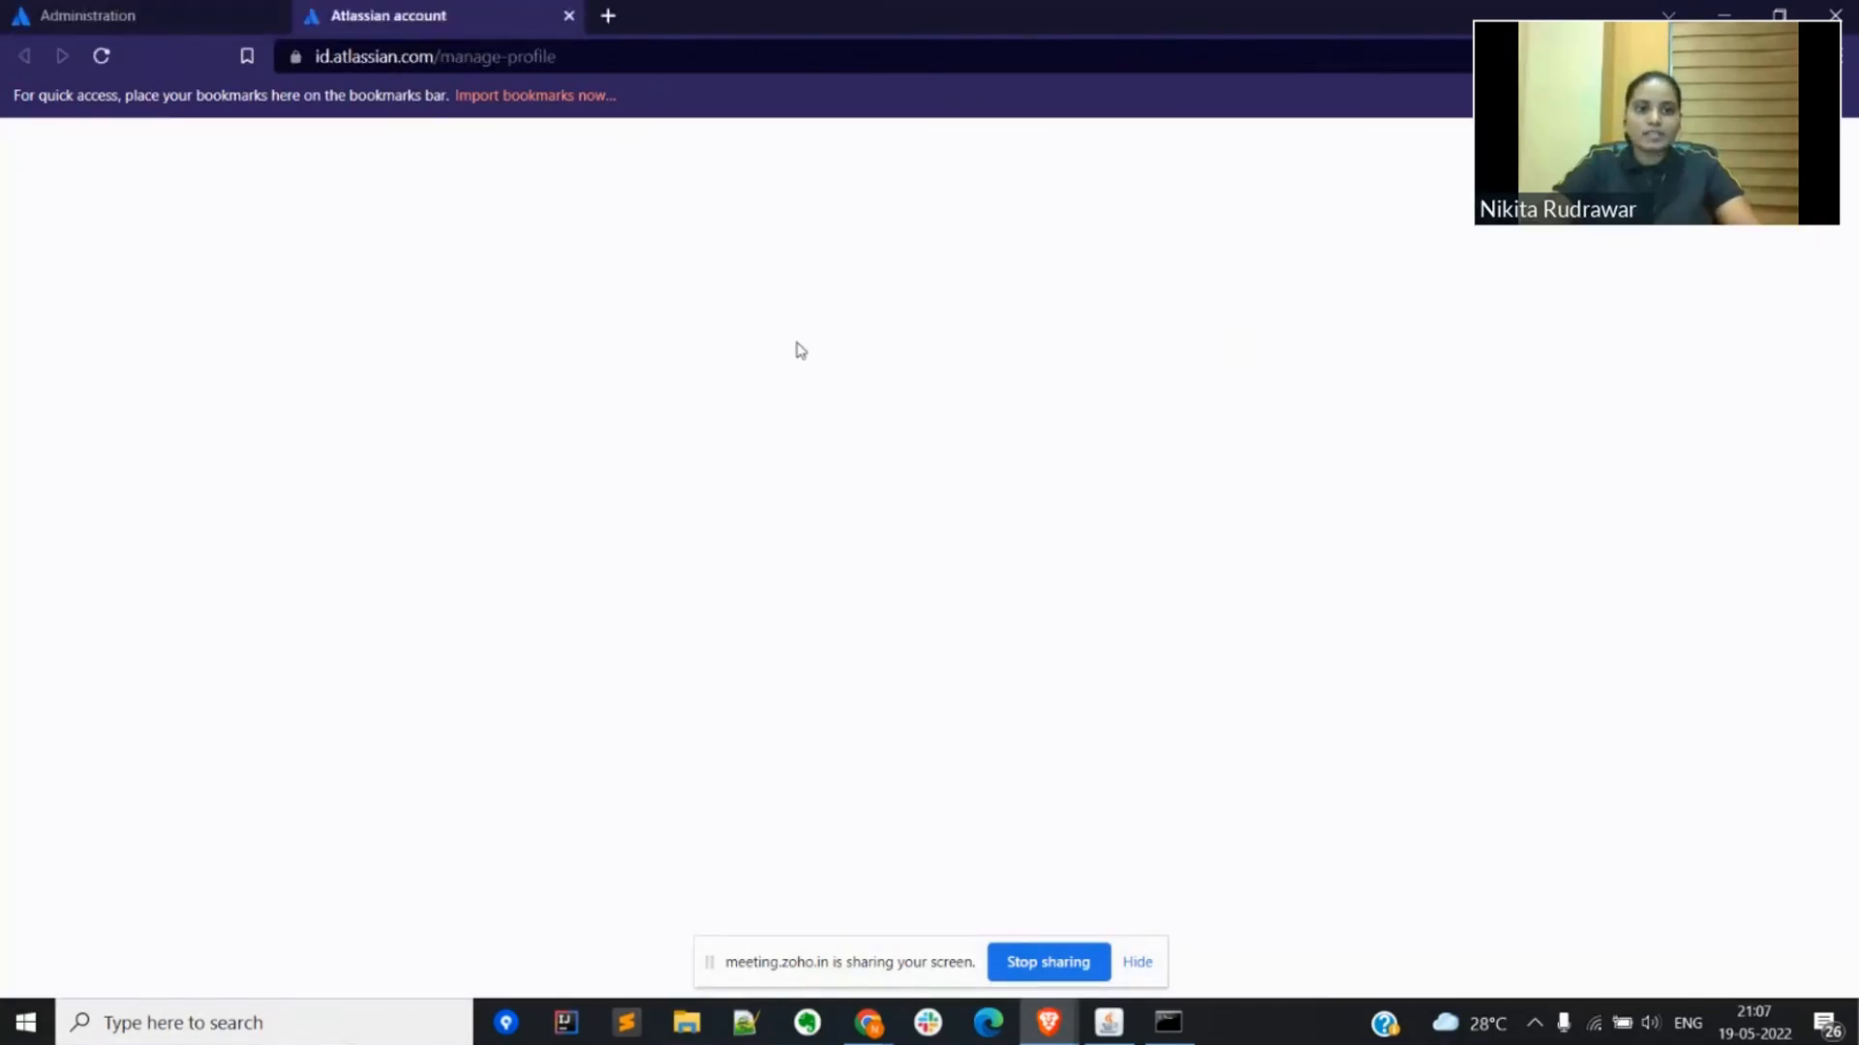
{"action": "scroll", "coordinate": [748, 597], "scroll_direction": "down", "scroll_amount": 8}
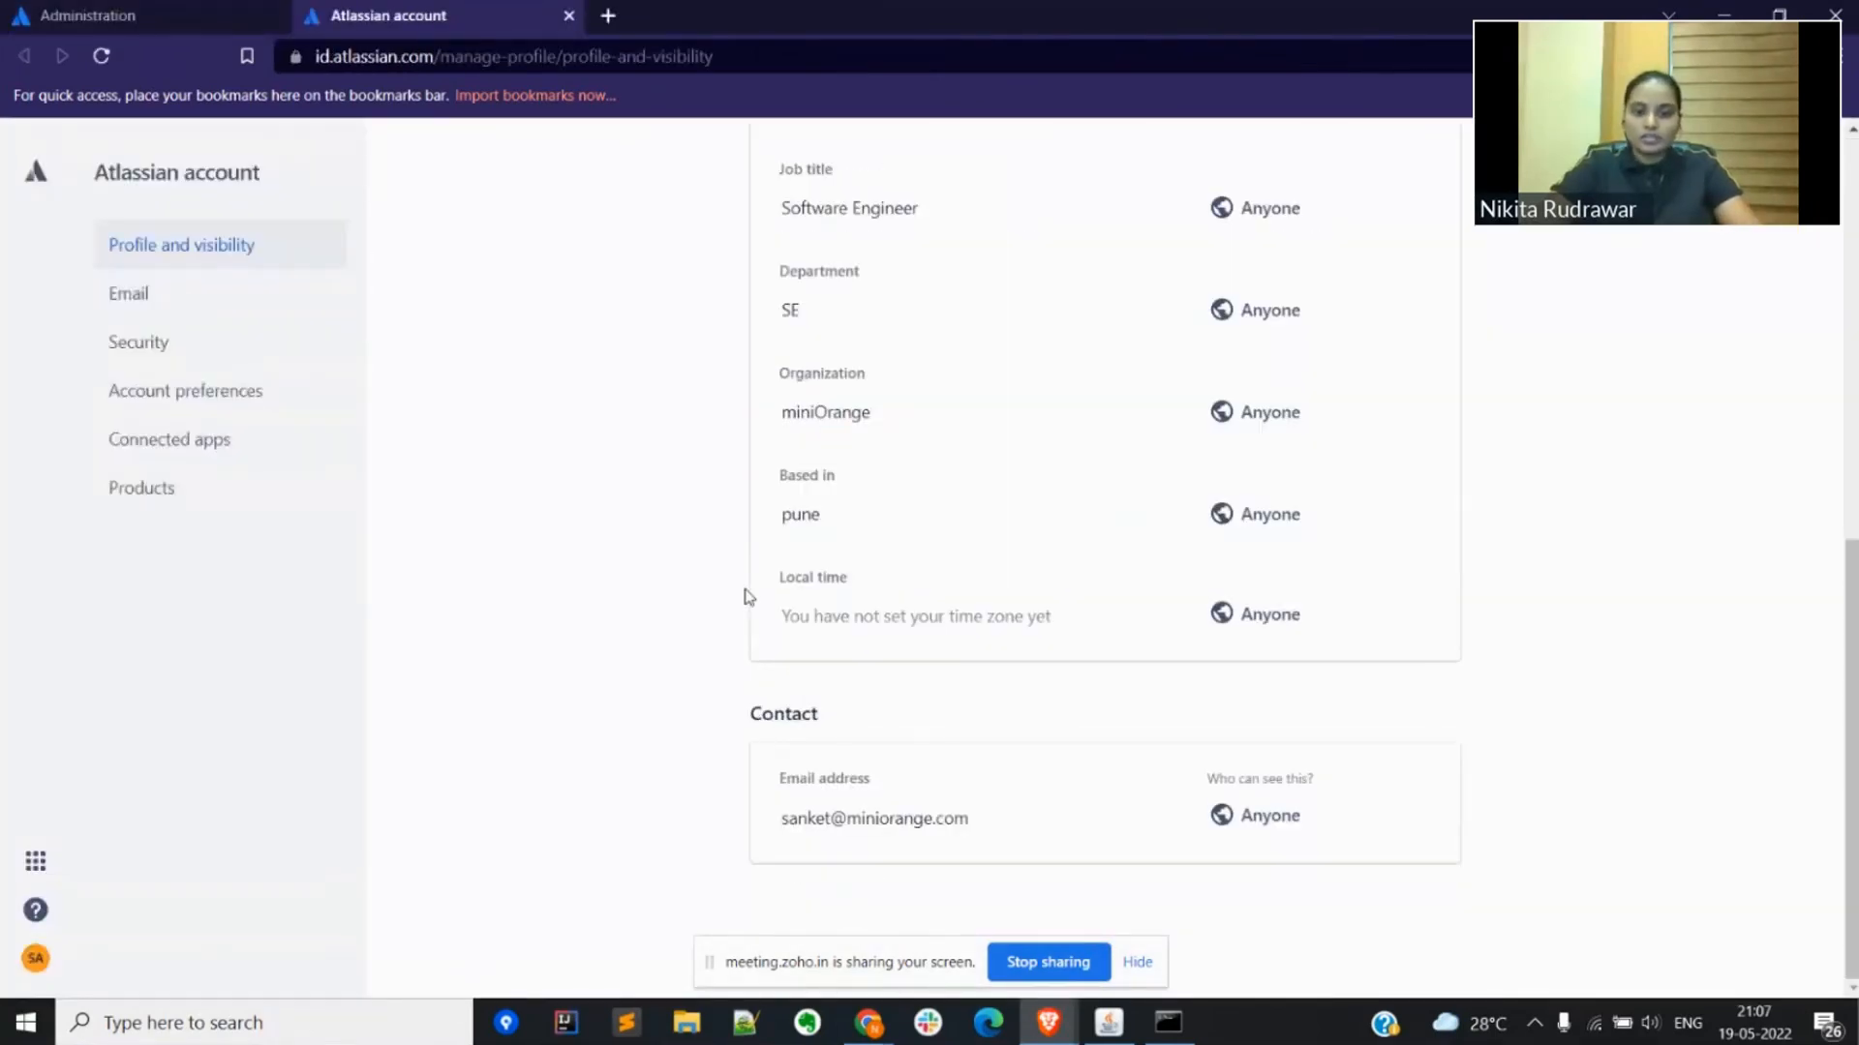
{"action": "scroll", "coordinate": [852, 775], "scroll_direction": "up", "scroll_amount": 2}
{"action": "scroll", "coordinate": [873, 803], "scroll_direction": "down", "scroll_amount": 1}
{"action": "scroll", "coordinate": [873, 802], "scroll_direction": "down", "scroll_amount": 1}
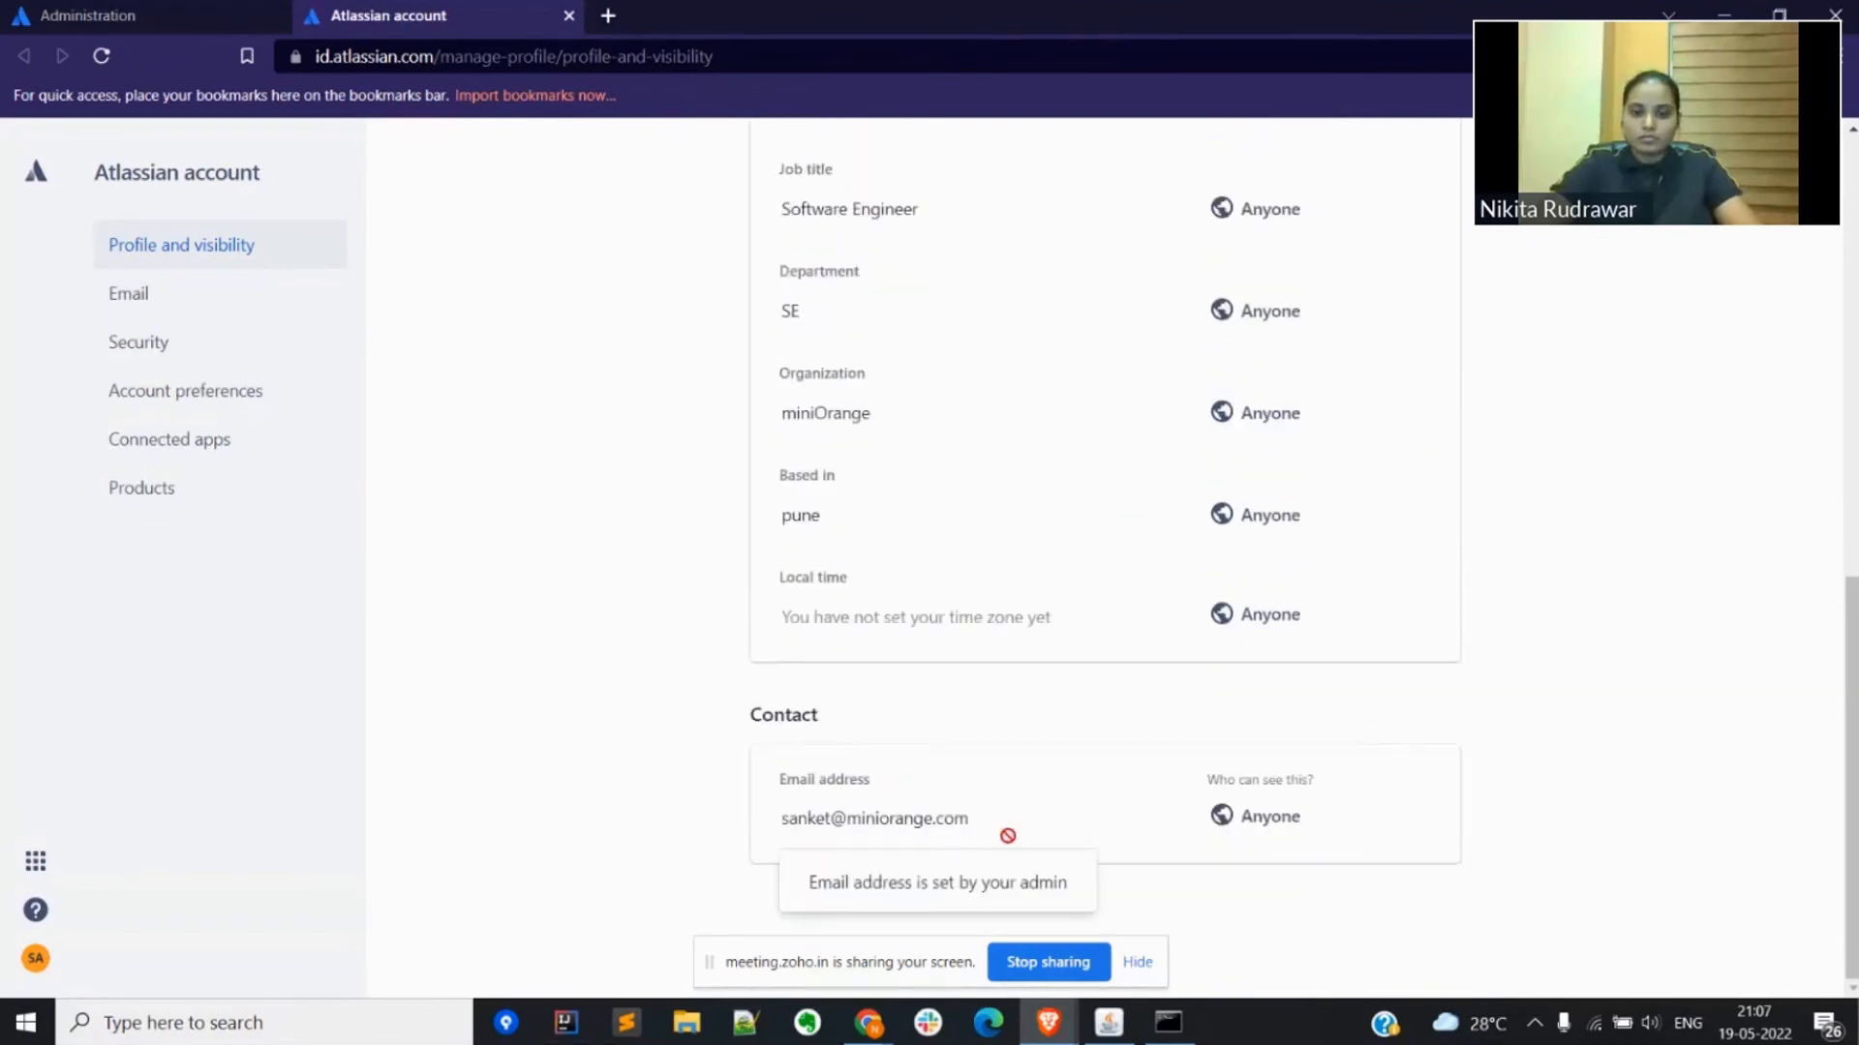
{"action": "left_click_drag", "start_coordinate": [842, 824], "coordinate": [782, 820]}
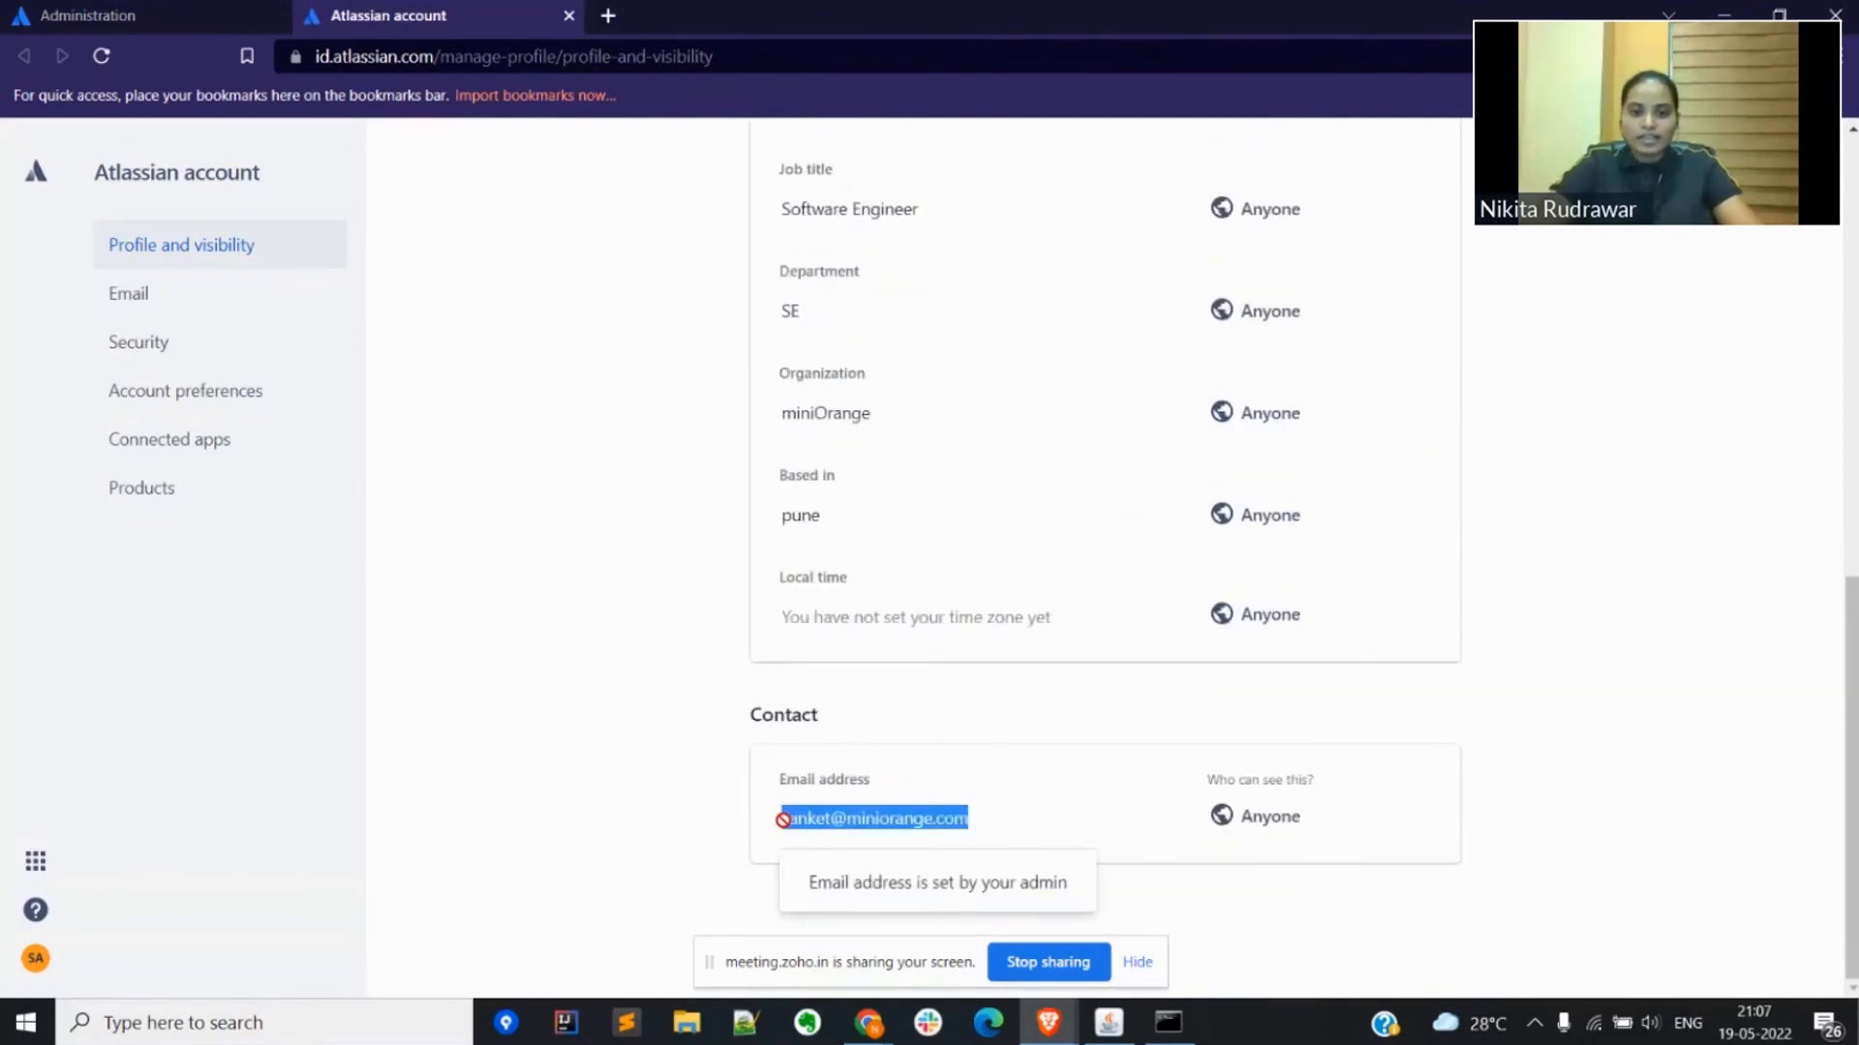
{"action": "left_click", "coordinate": [539, 731]}
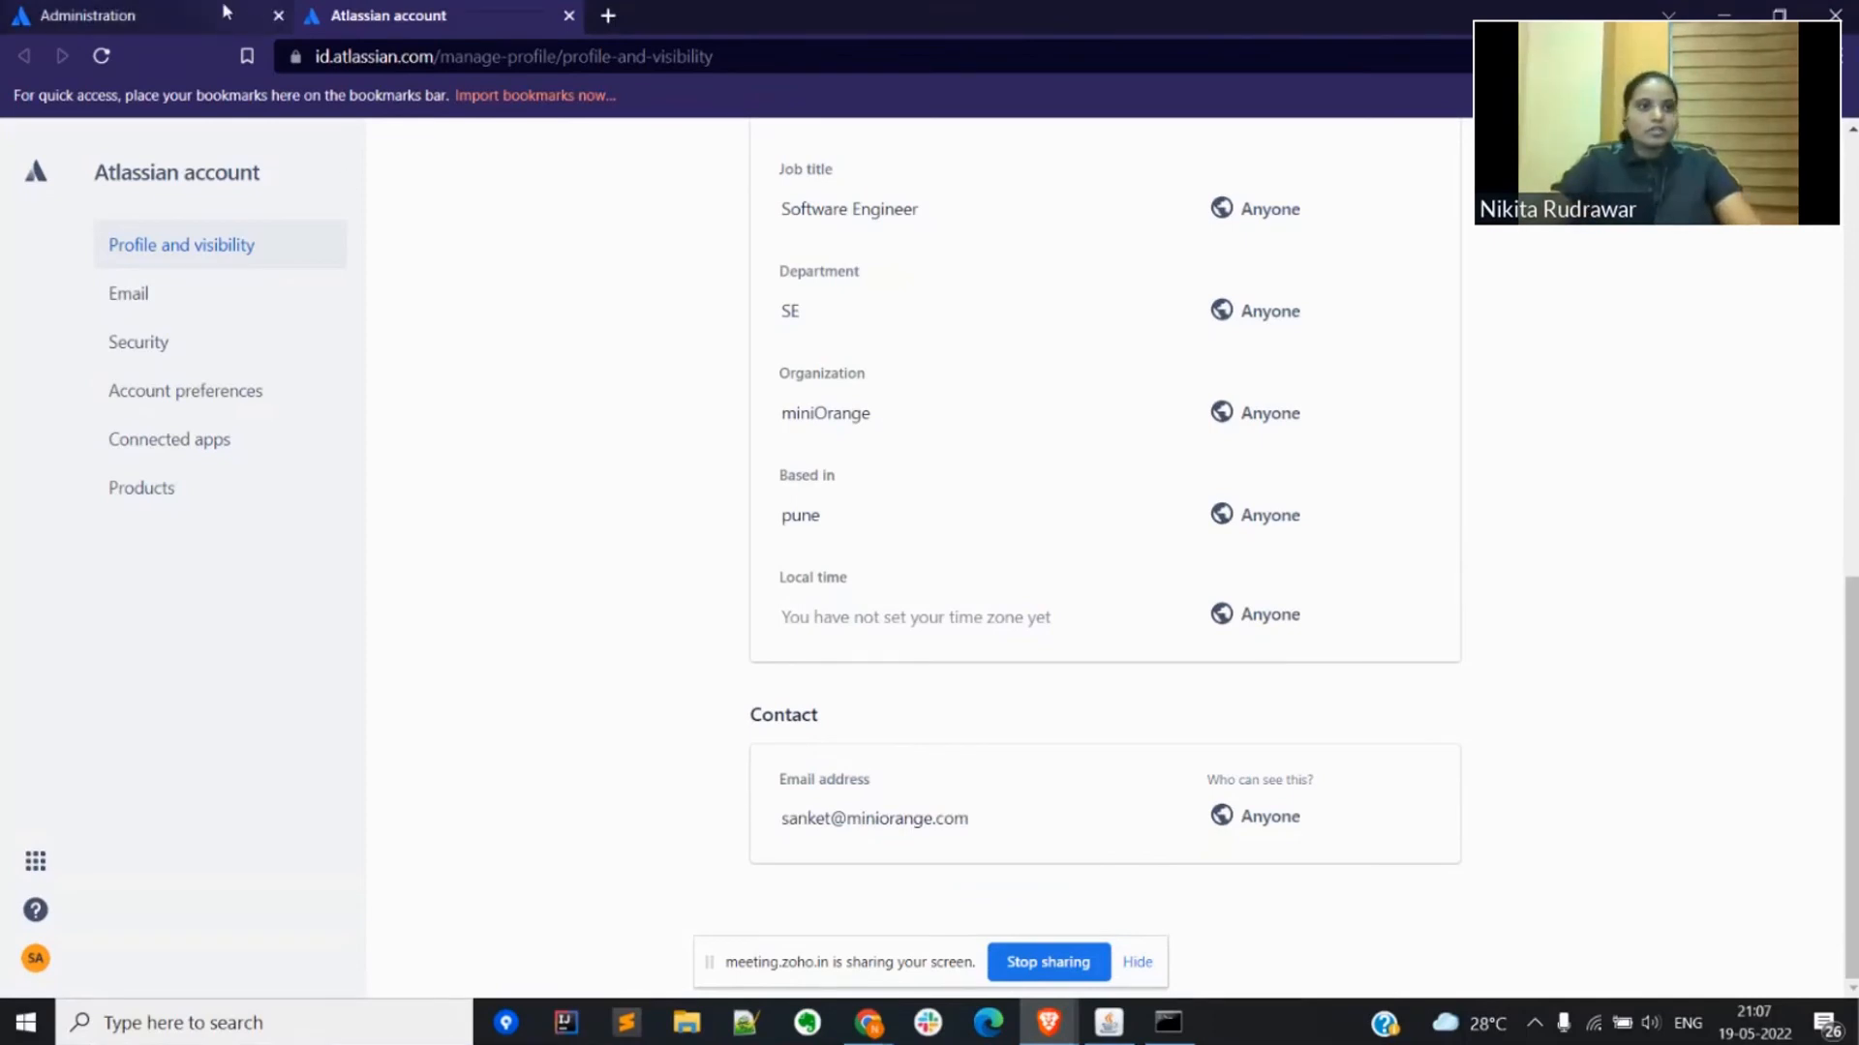
Step: Return to the Atlassian administration page and close the private browser window
{"action": "left_click", "coordinate": [196, 15]}
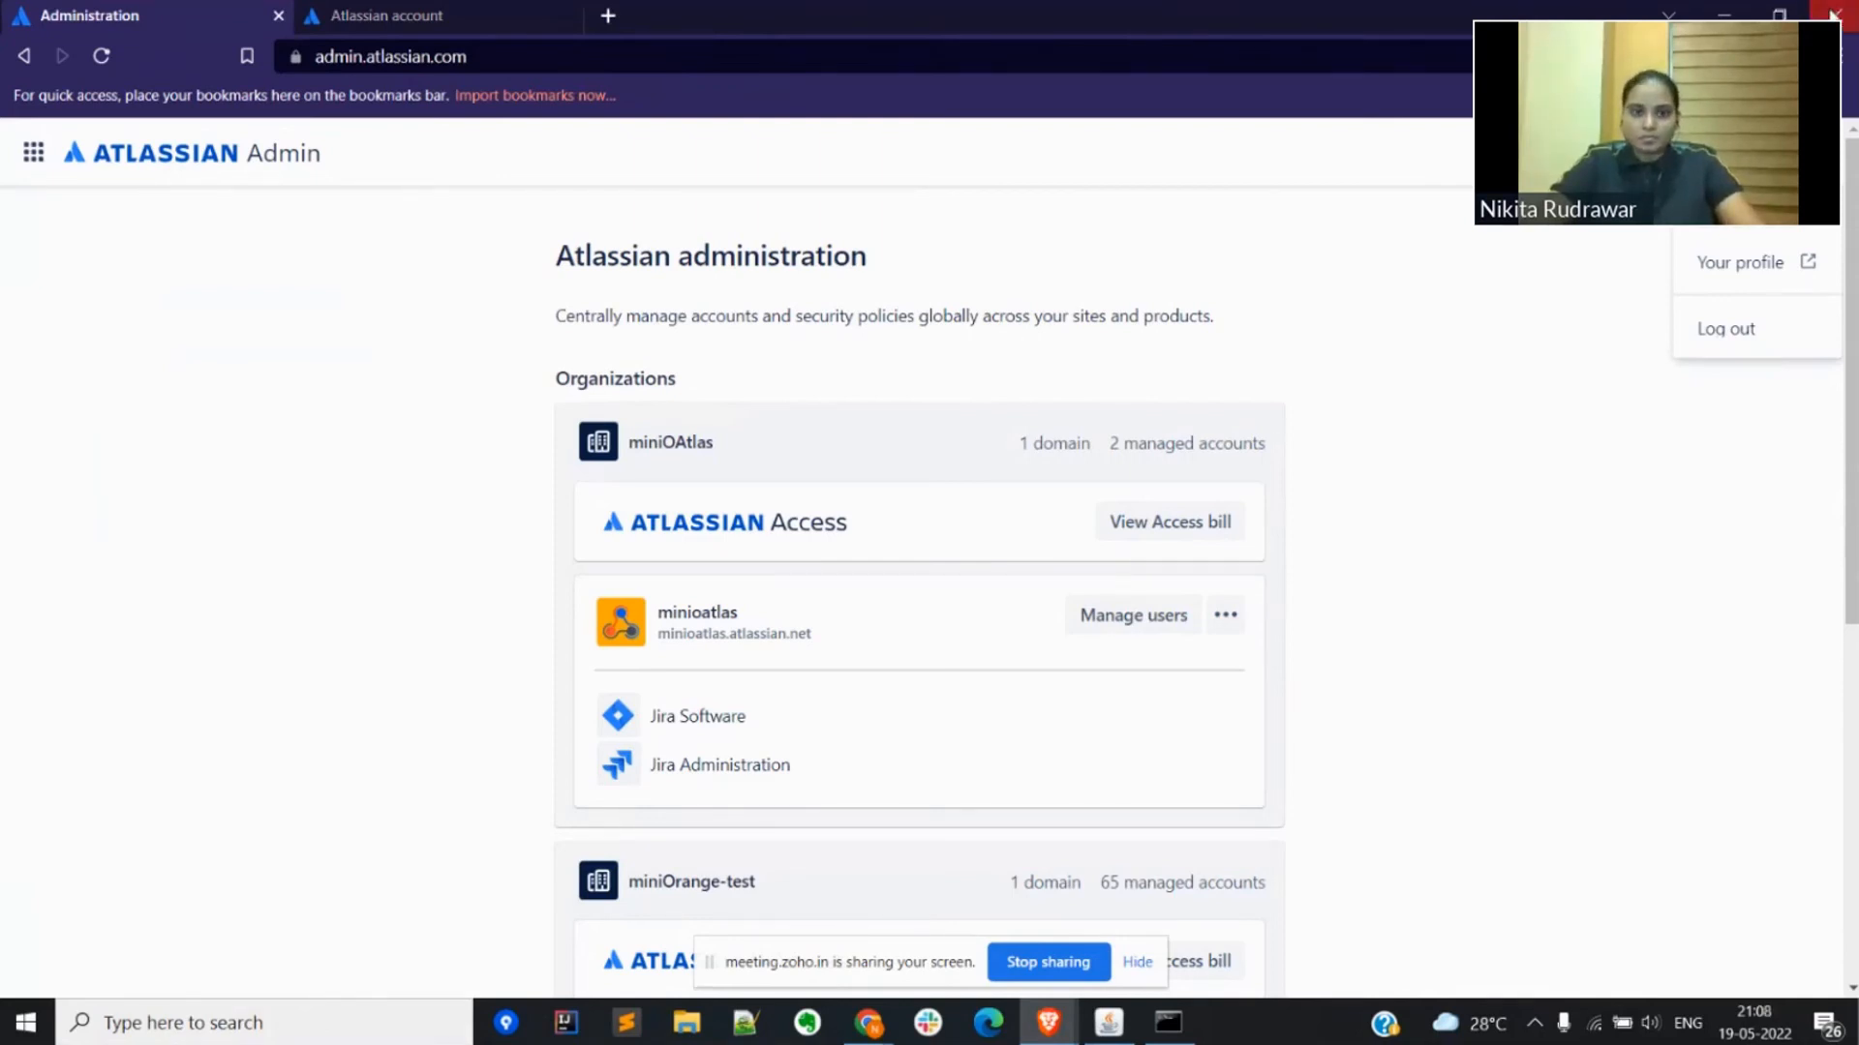
{"action": "left_click", "coordinate": [1834, 15]}
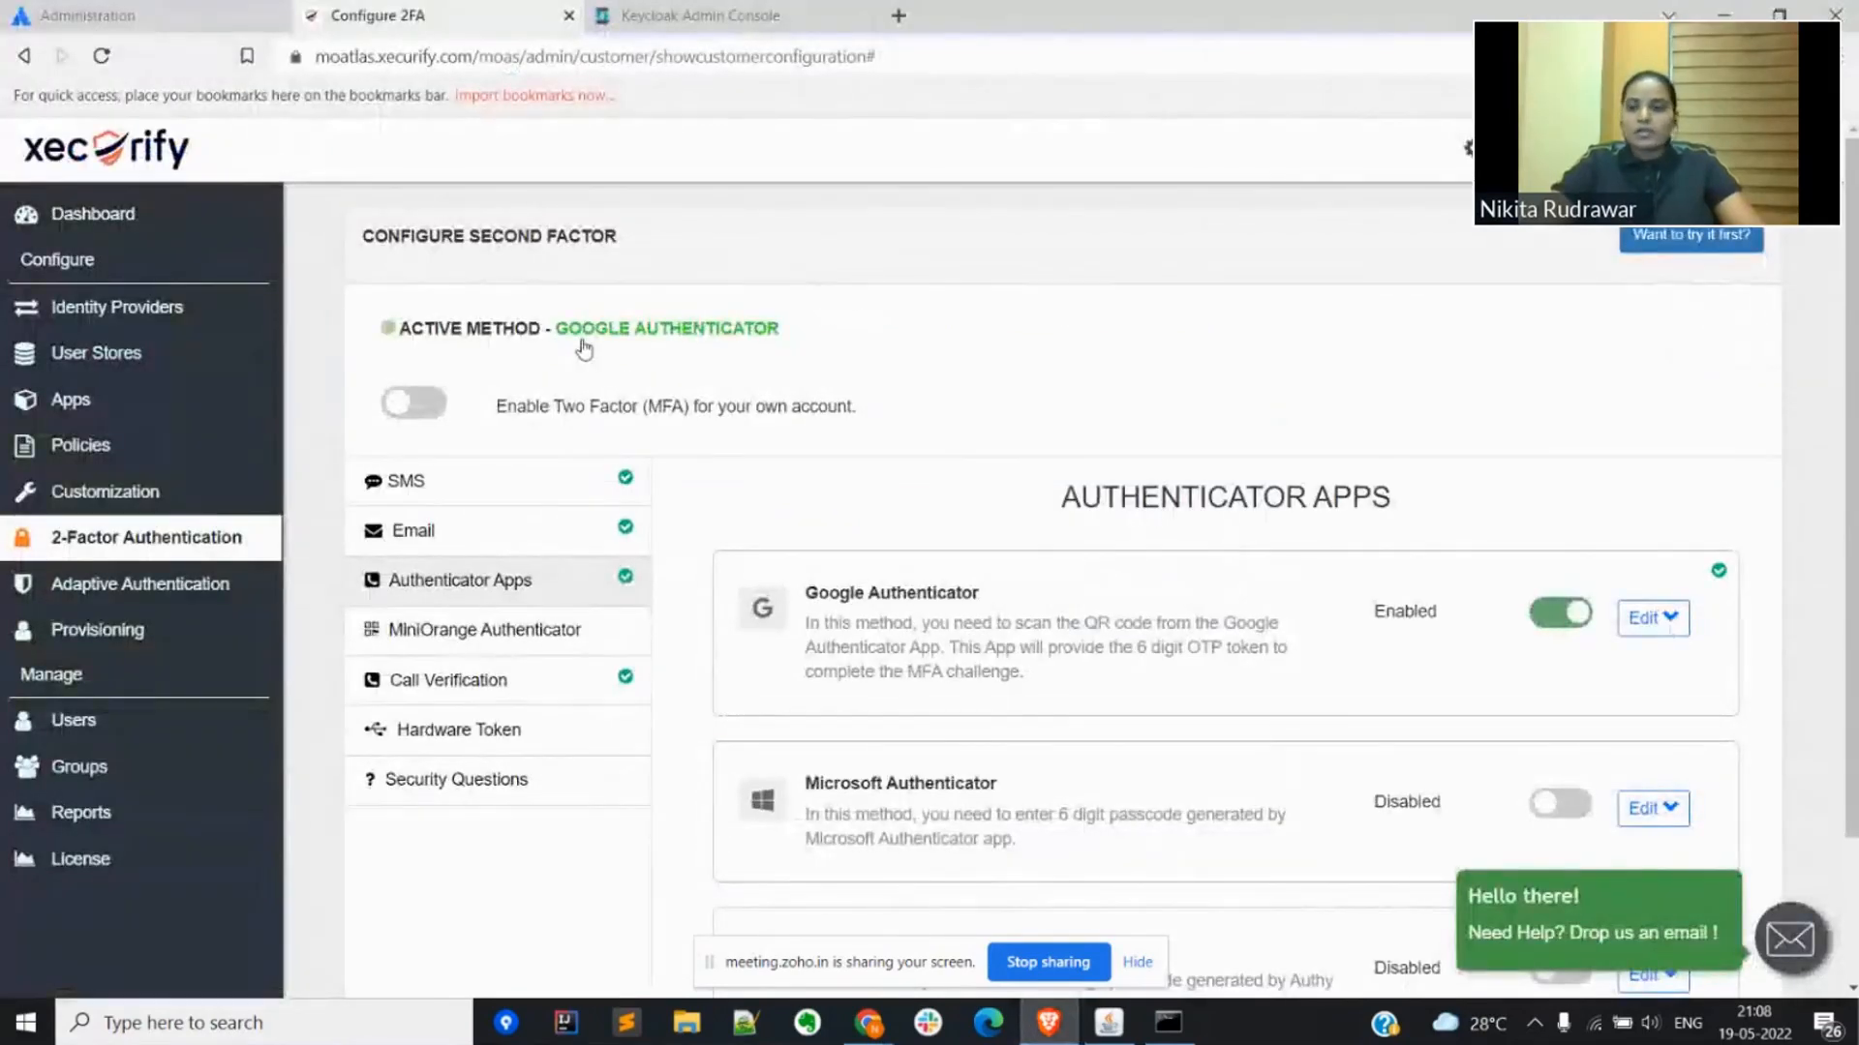